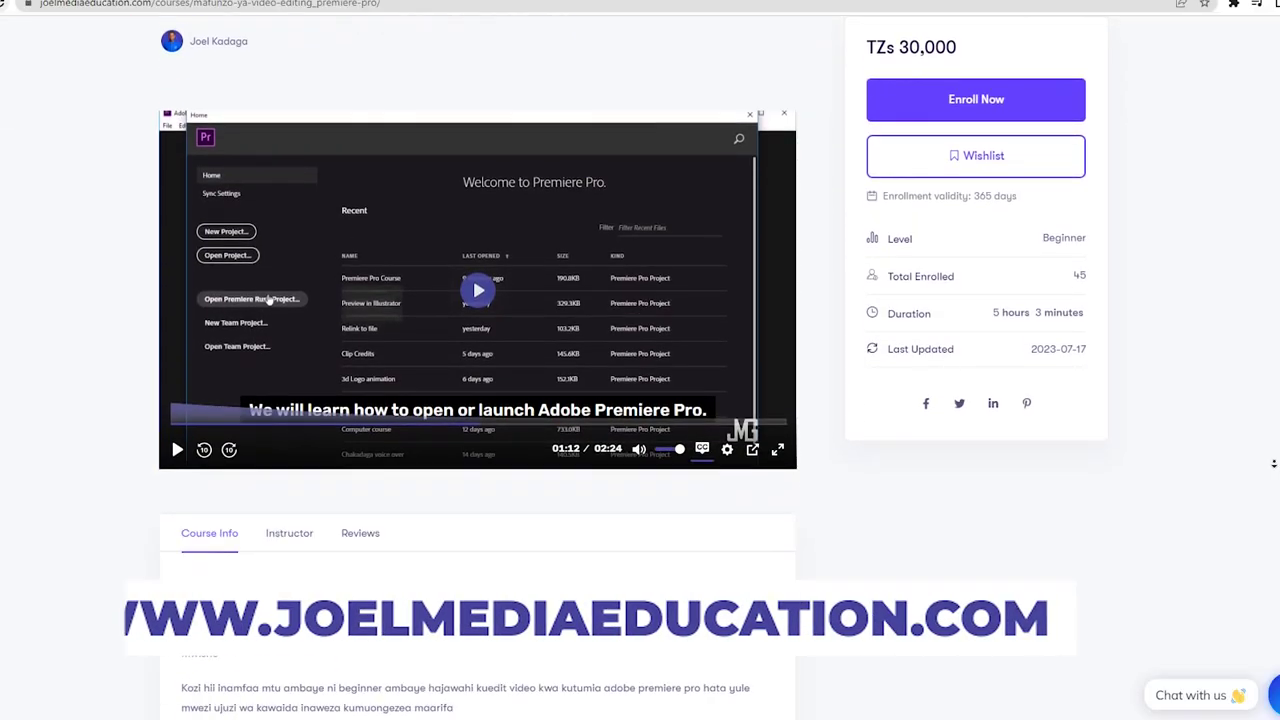
Create a new project named 'Reel For Instagram' and open its editing workspace
scroll(477, 360, "down", 10)
scroll(477, 360, "down", 5)
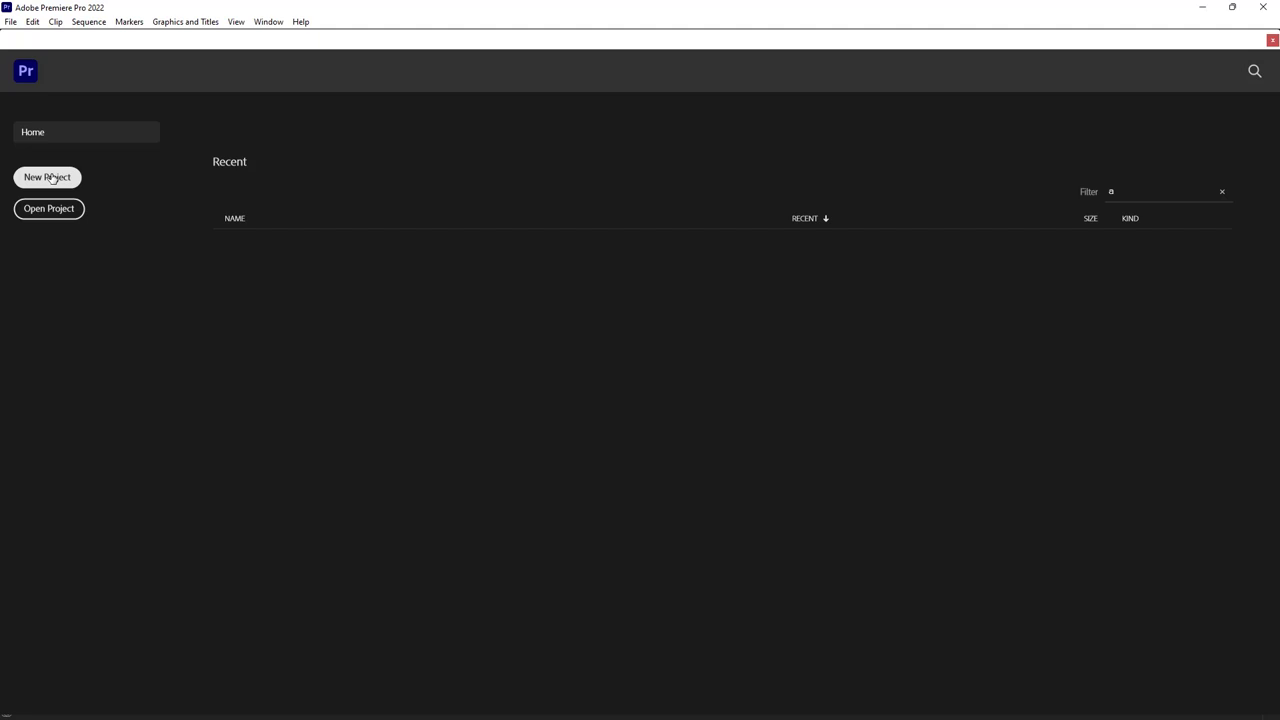
left_click(48, 177)
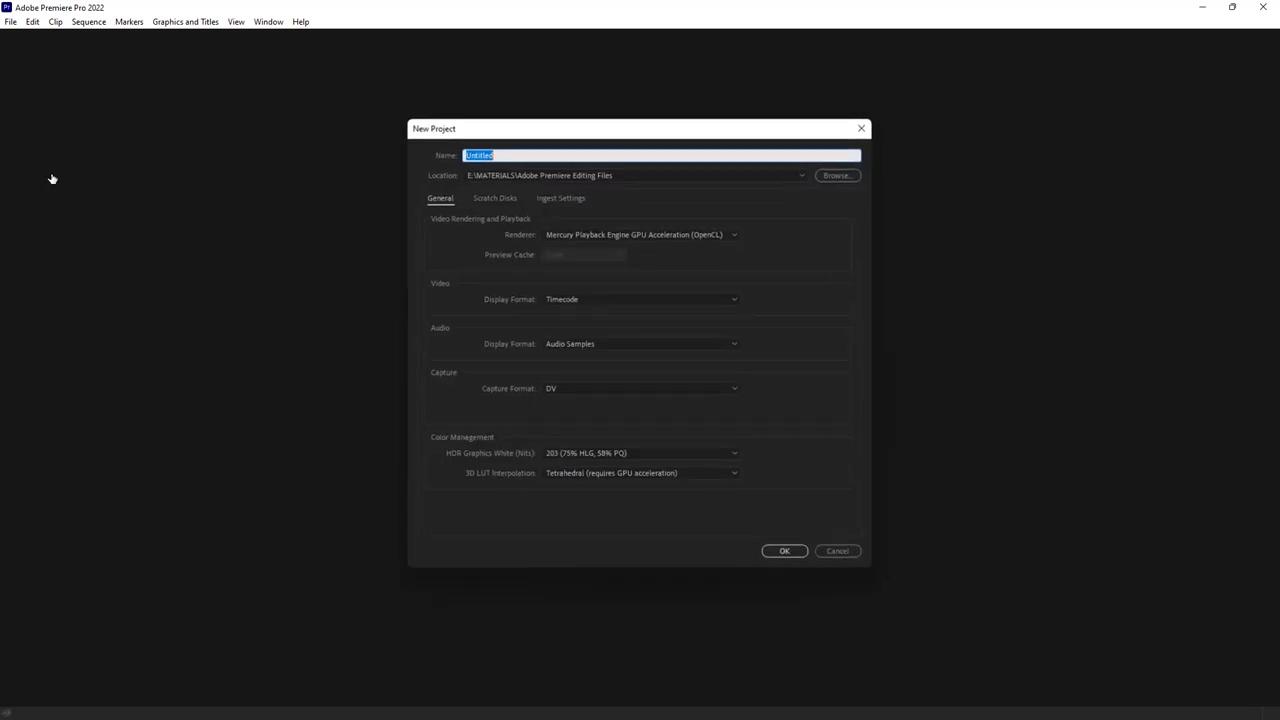
type("Reel")
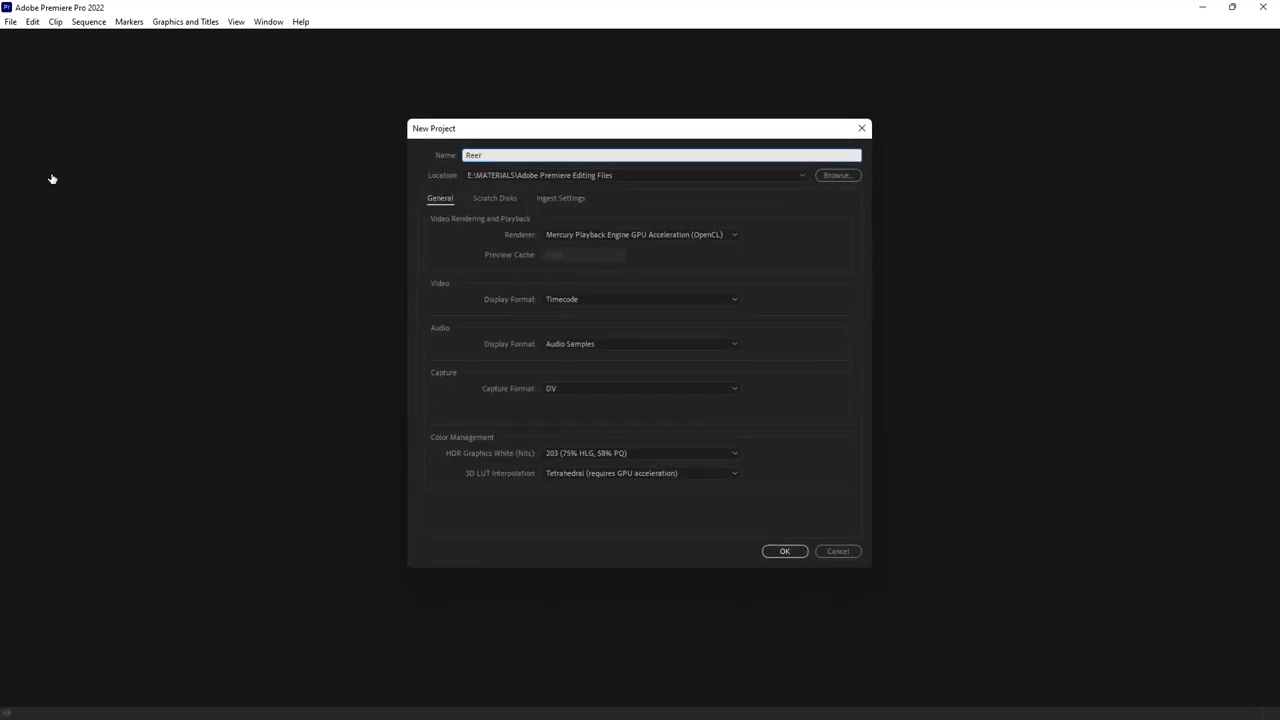
type(" For Inta")
key("BackSpace")
type("agram")
left_click(780, 551)
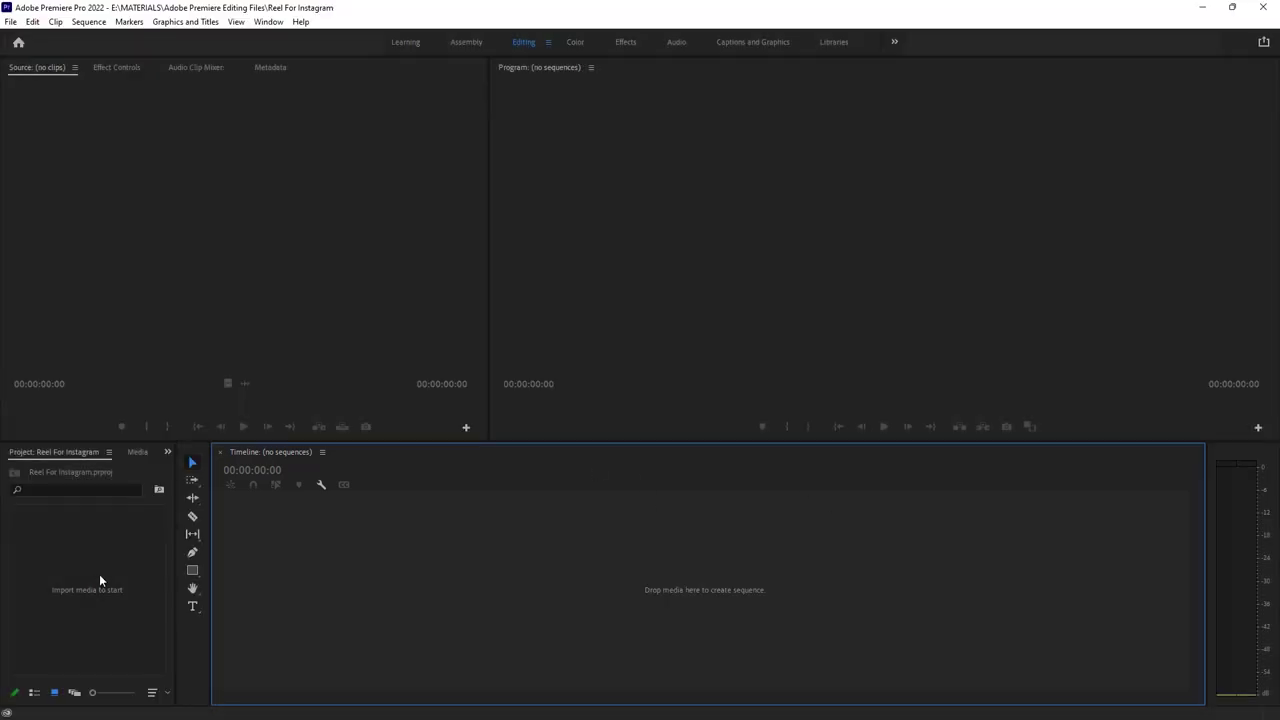
left_click(61, 575)
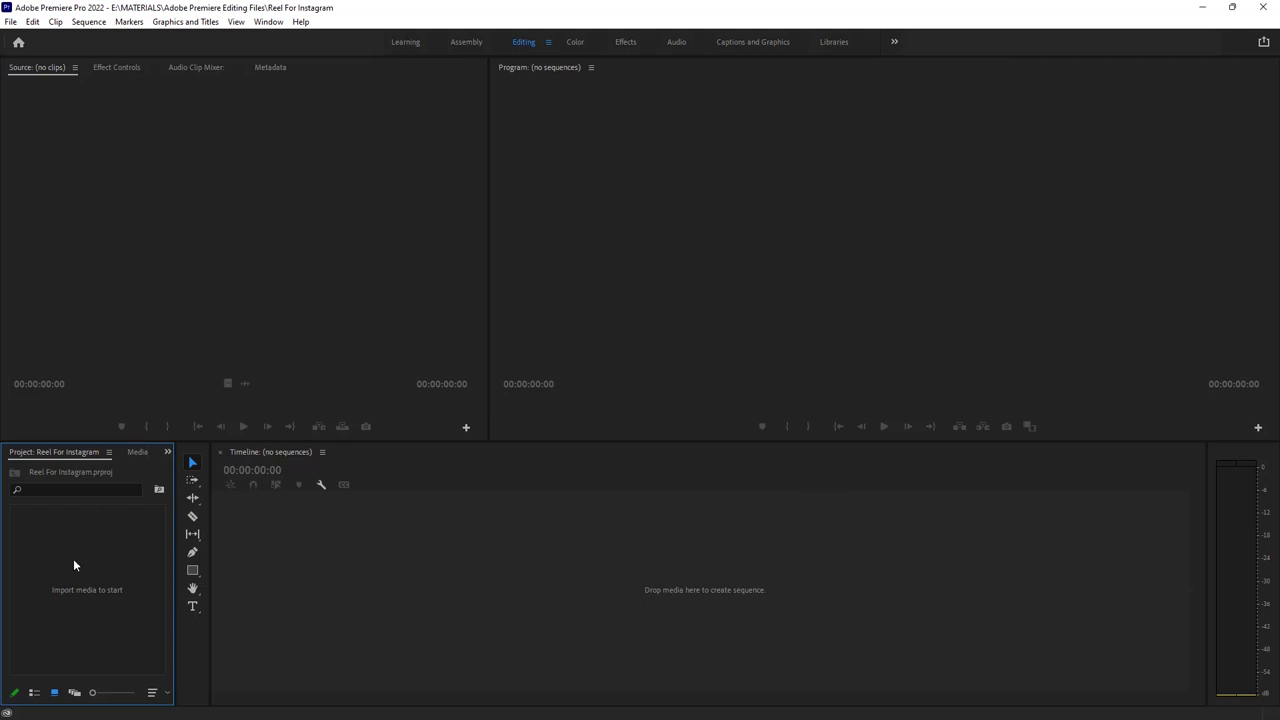
Switch to the Media Browser and show the folders on drive I:
left_click(166, 454)
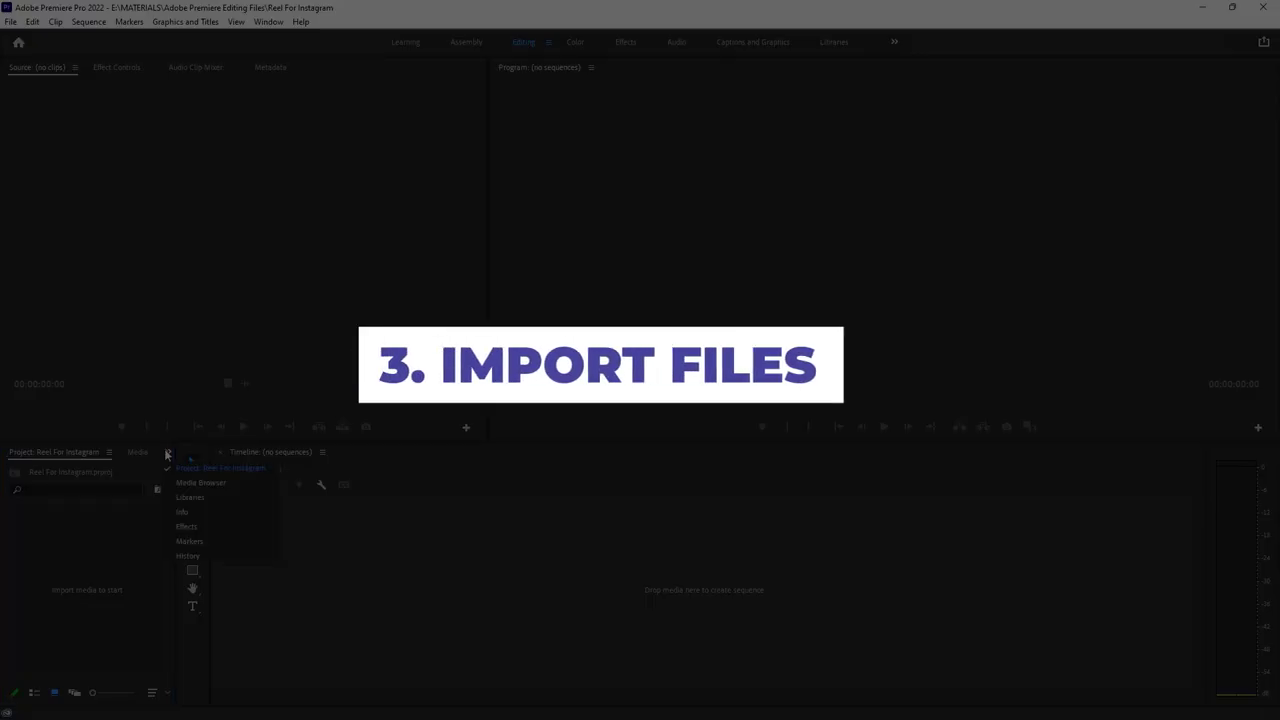
left_click(192, 483)
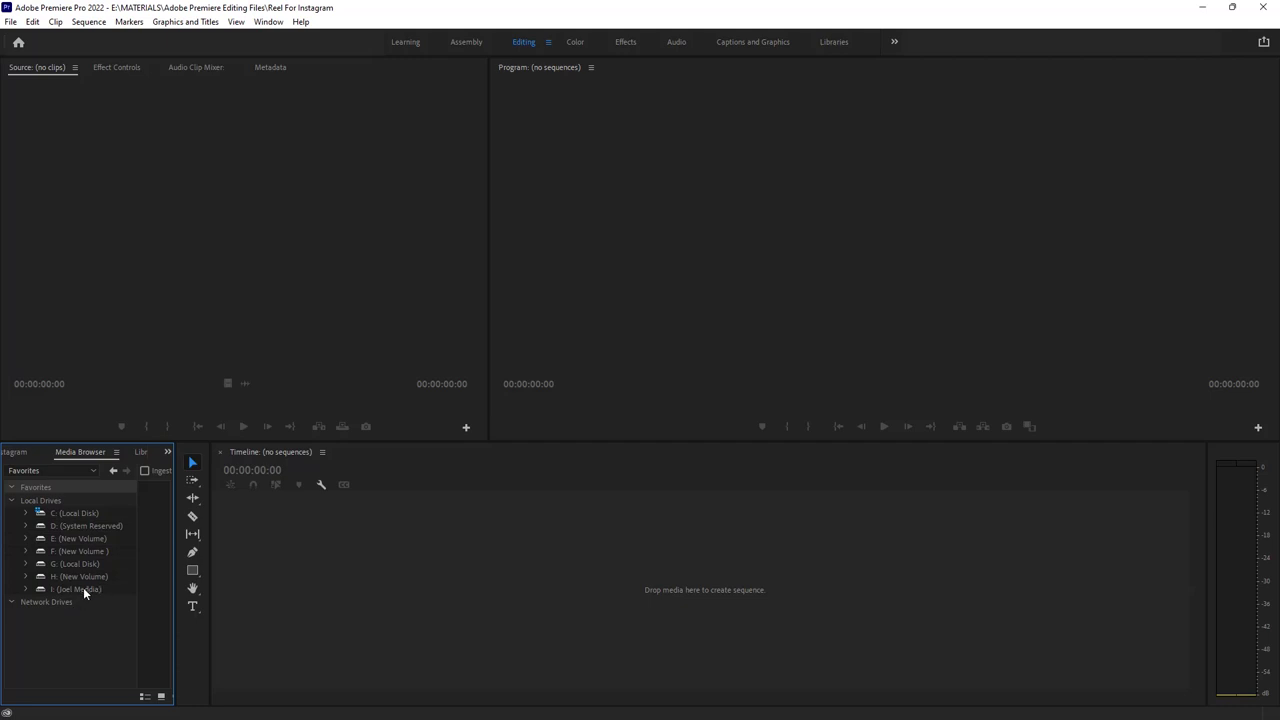
left_click(83, 589)
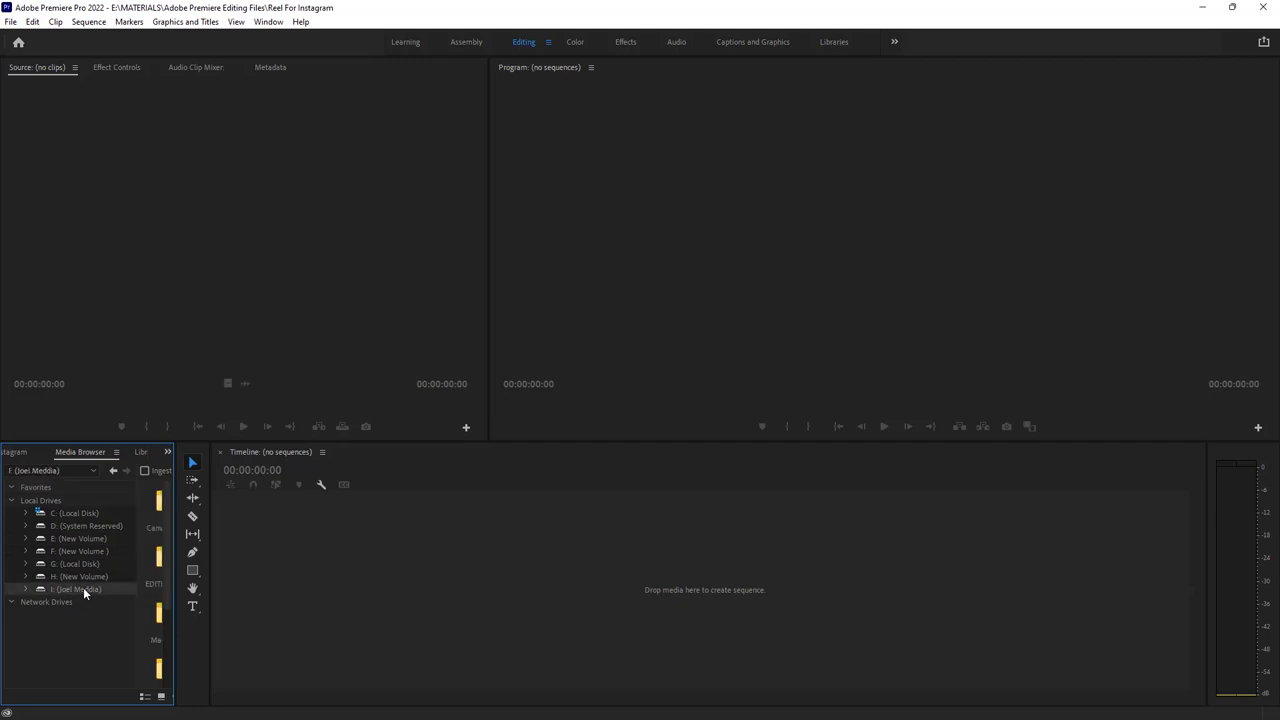
left_click_drag(176, 587, 314, 585)
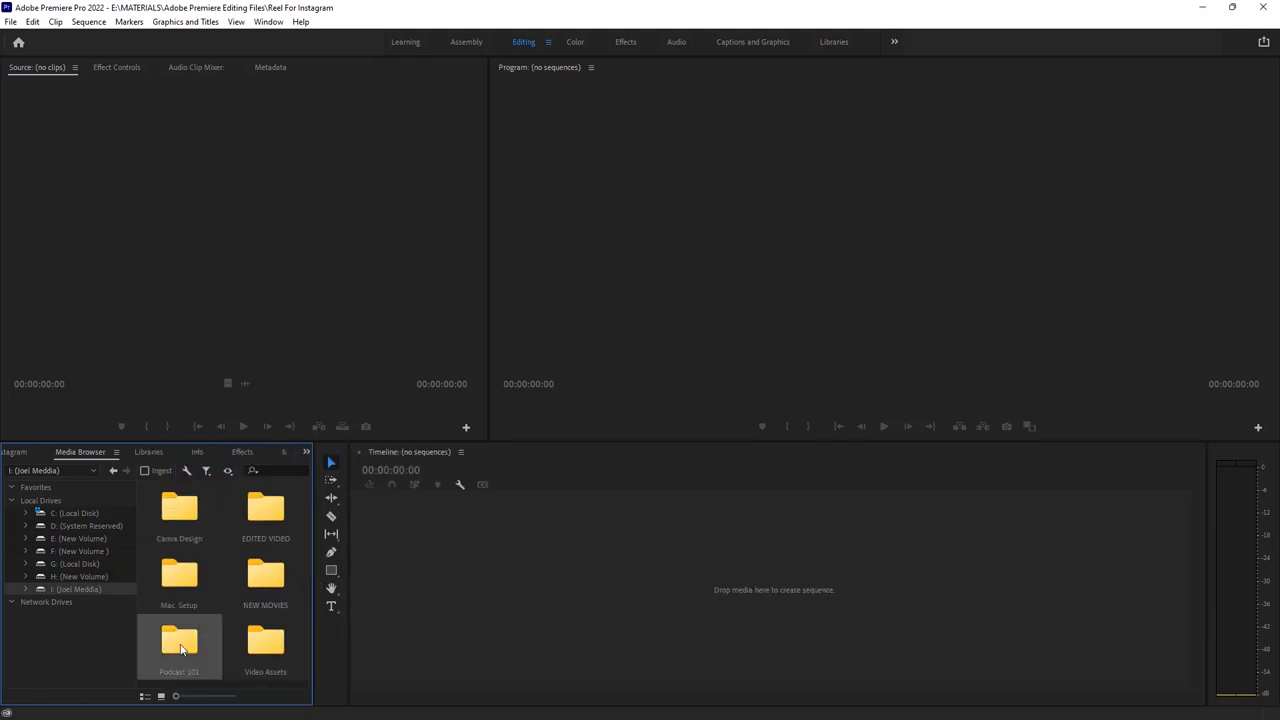
Import the Reels folder from Podcast 101 into the project as a bin
double_click(180, 645)
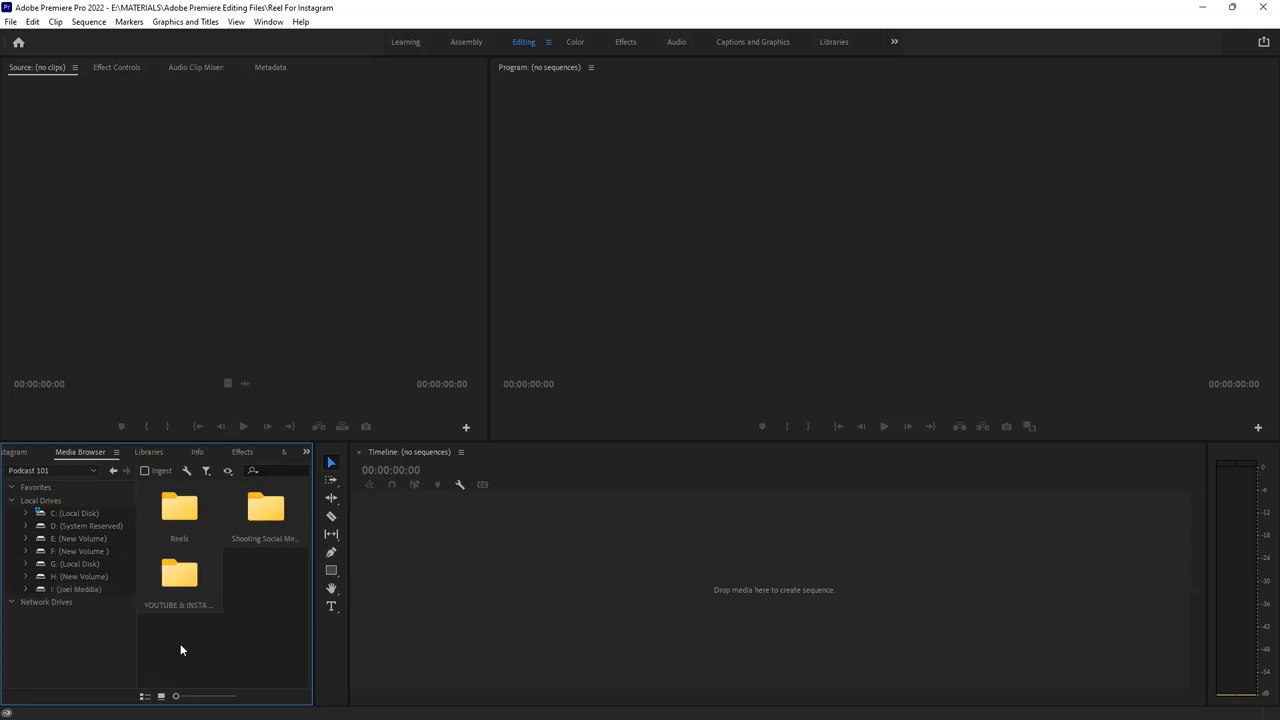
right_click(176, 517)
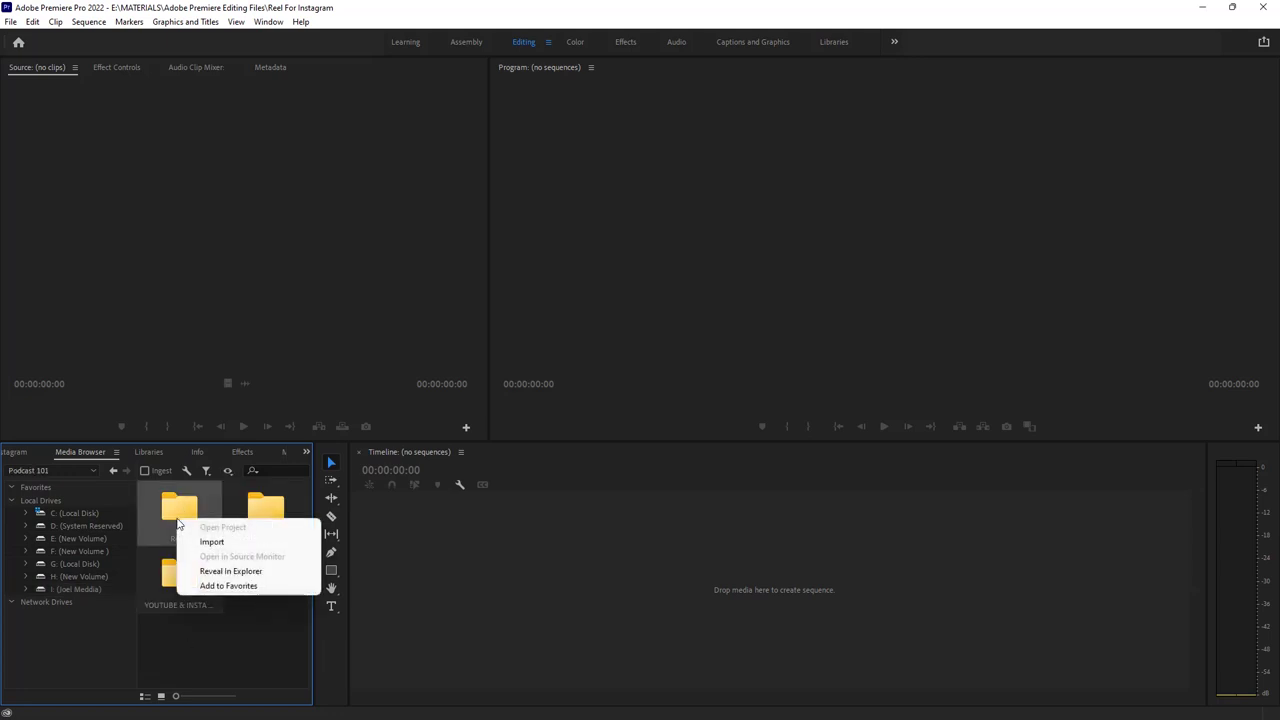
left_click(214, 538)
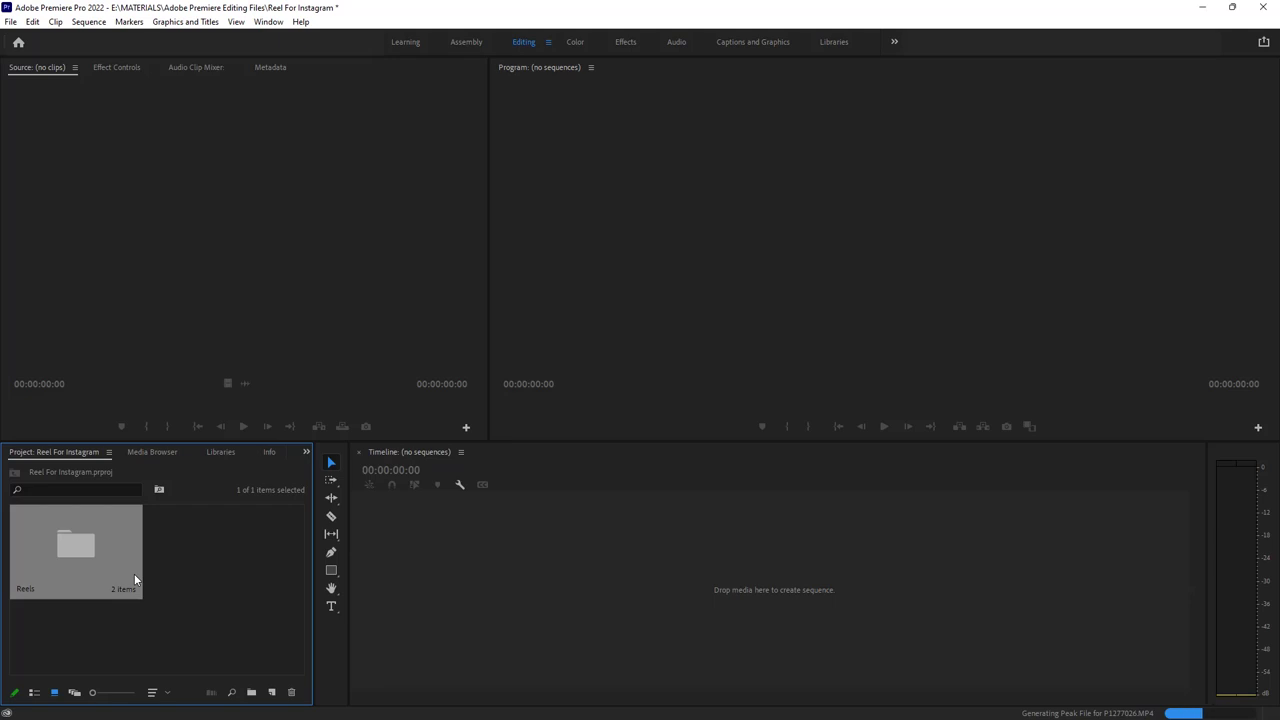
key("ctrl+i")
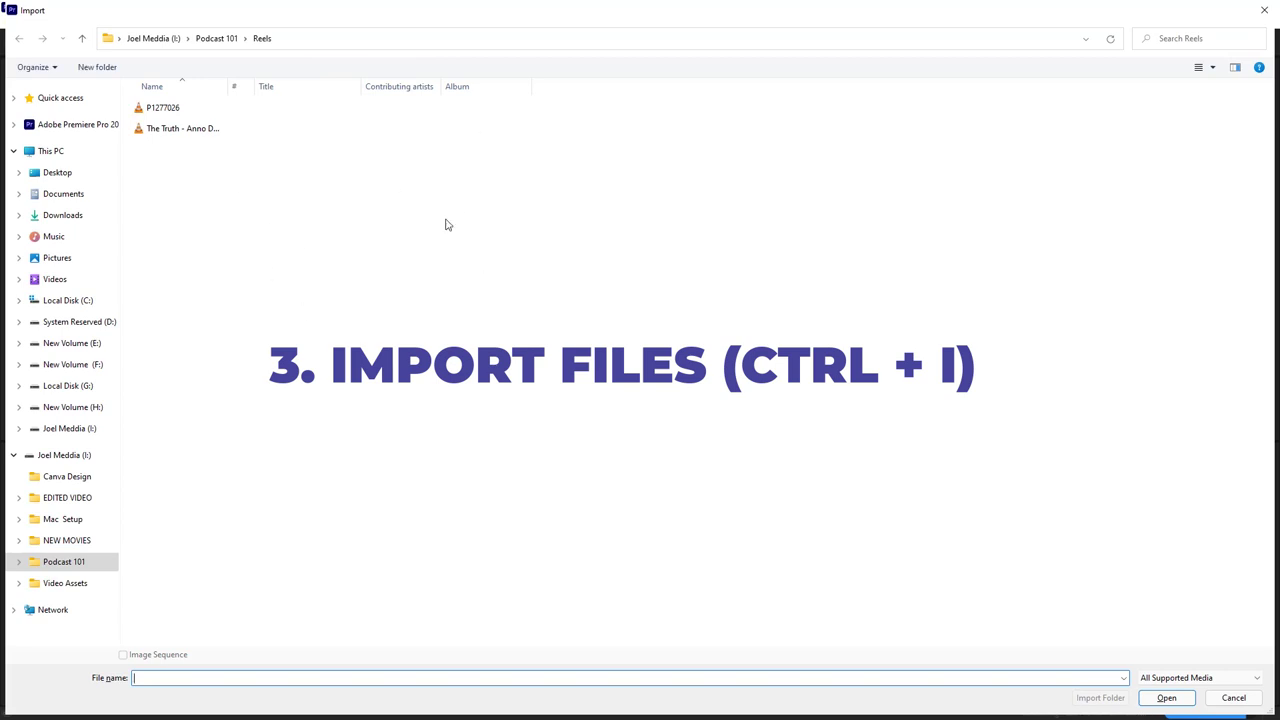
Import P1277026.MP4 and The Truth - Anno Domini Beats, then dismiss the second Import dialog
left_click(170, 112)
left_click(174, 128, "ctrl")
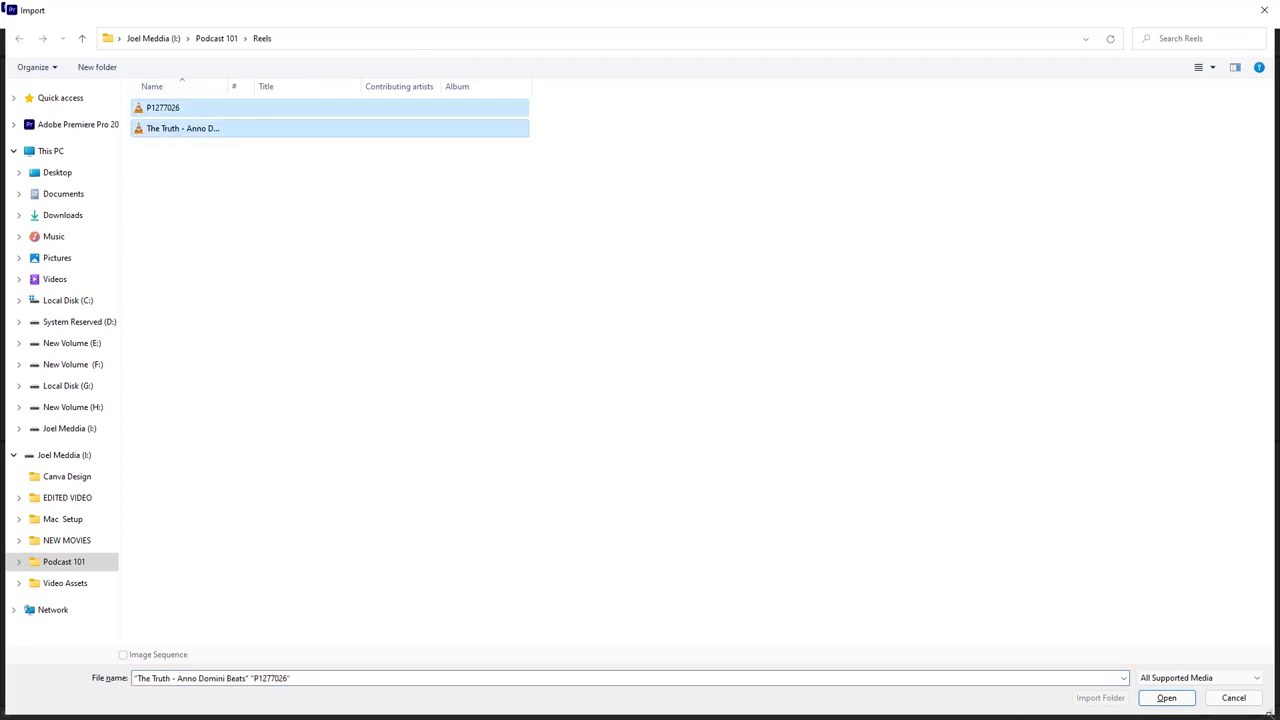
left_click(1160, 698)
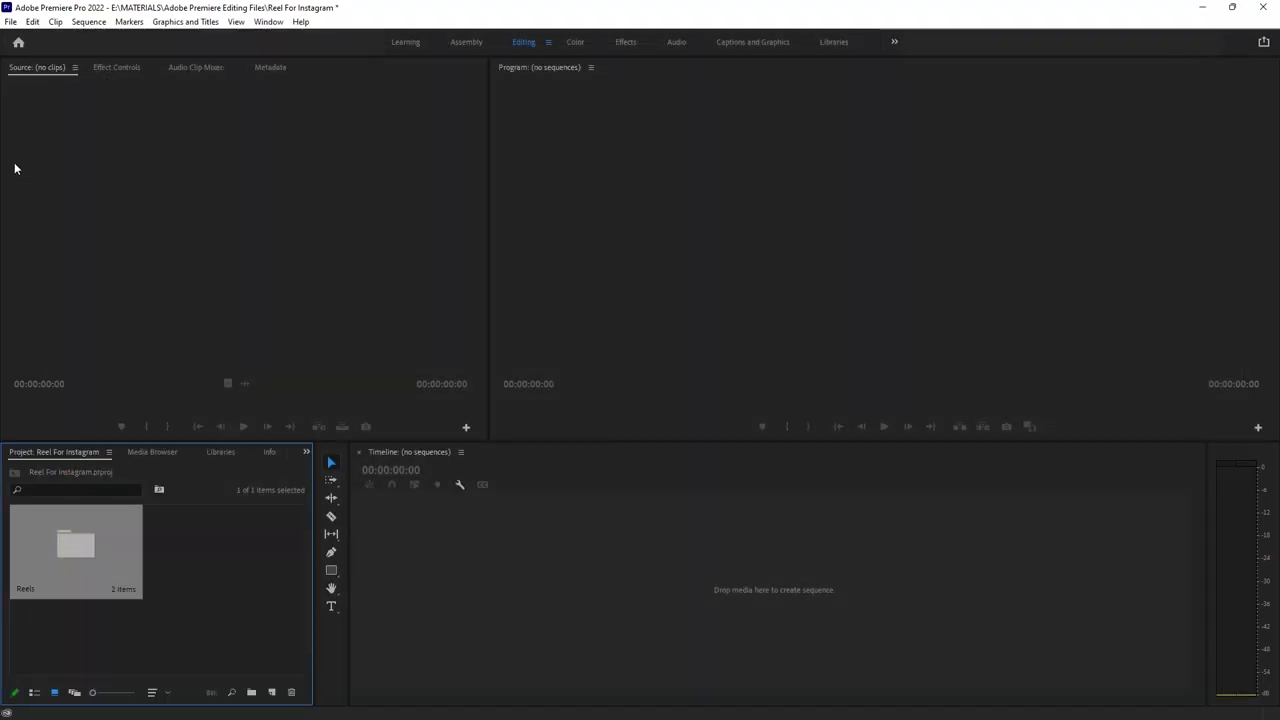
left_click(12, 22)
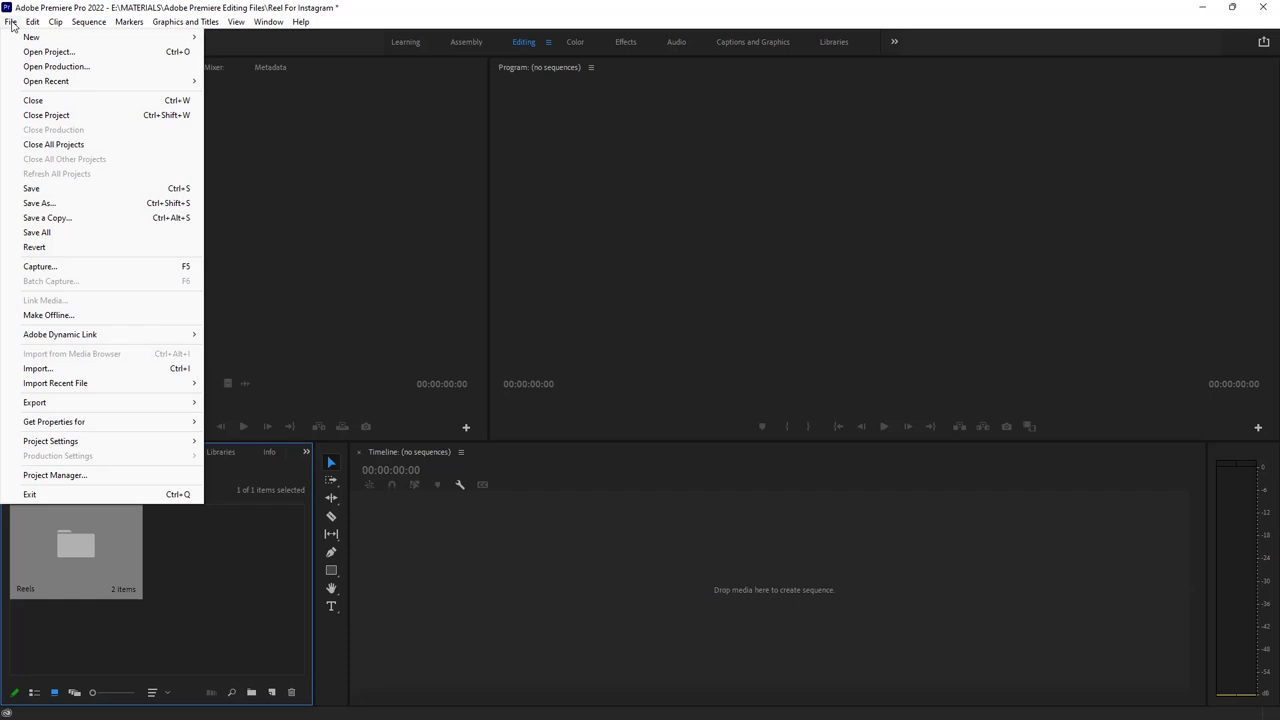
left_click(89, 369)
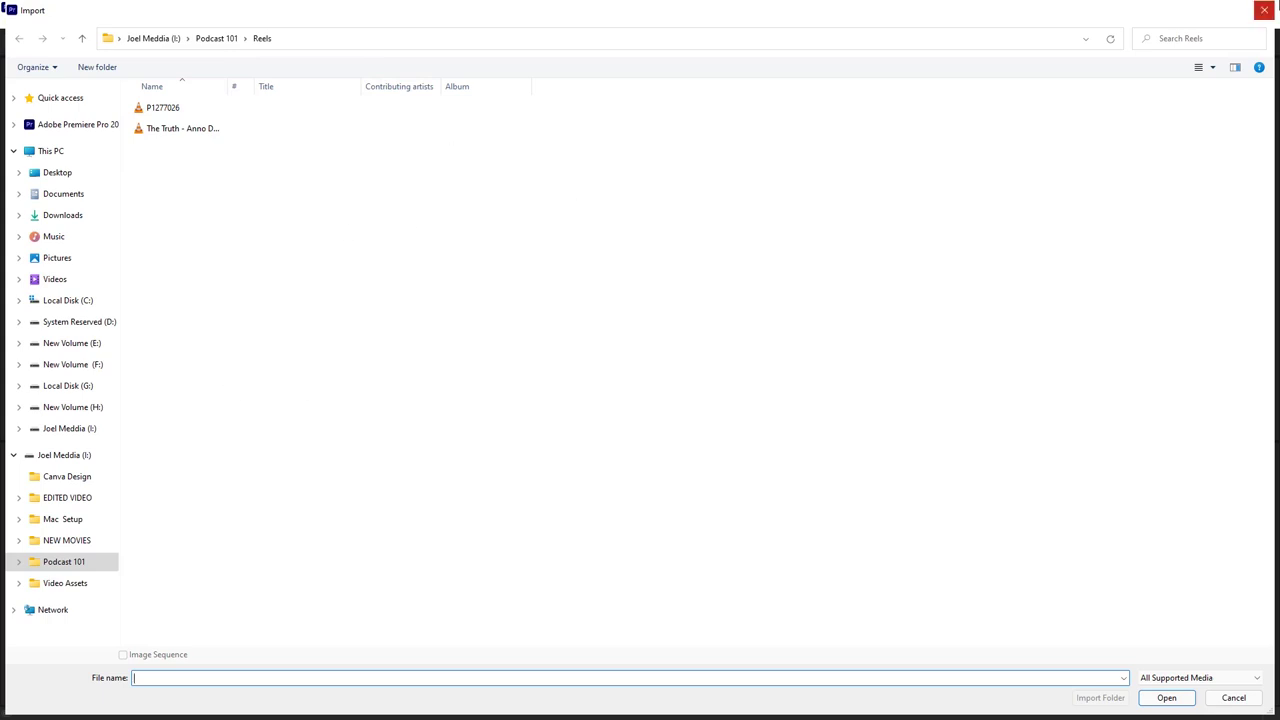
left_click(1263, 10)
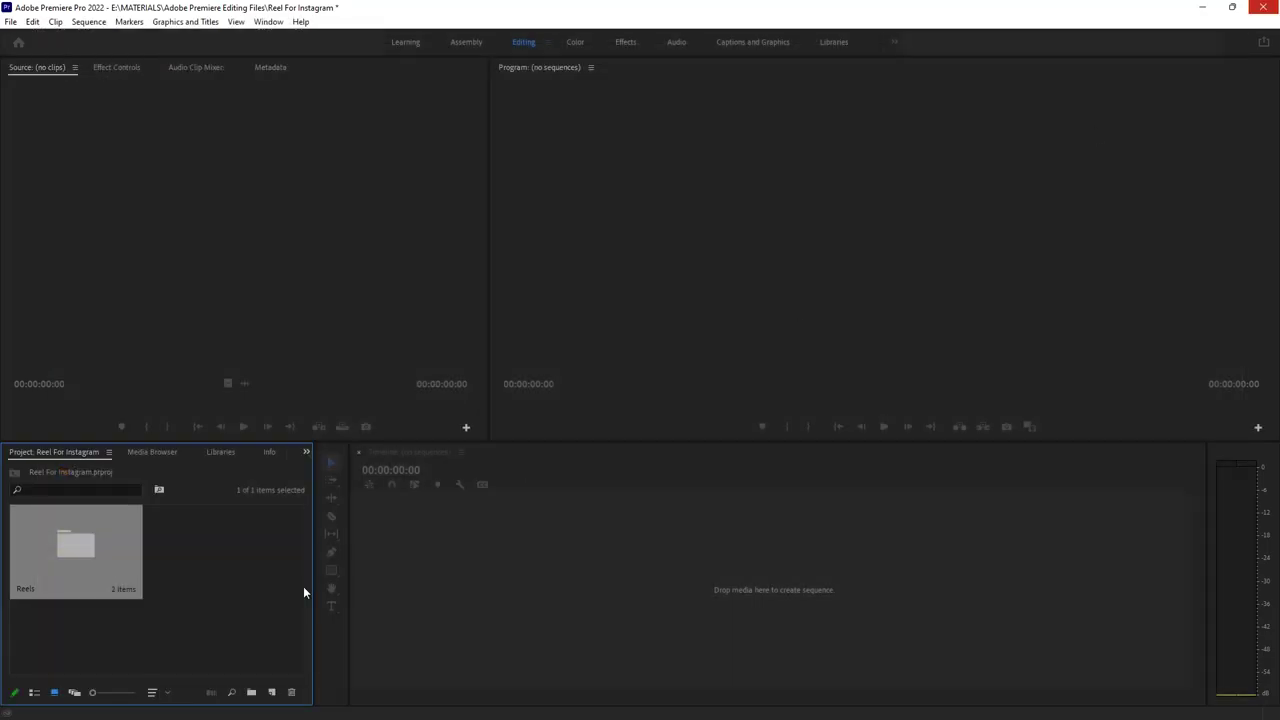
Open the Reels bin, select both clips and start a new sequence
double_click(70, 549)
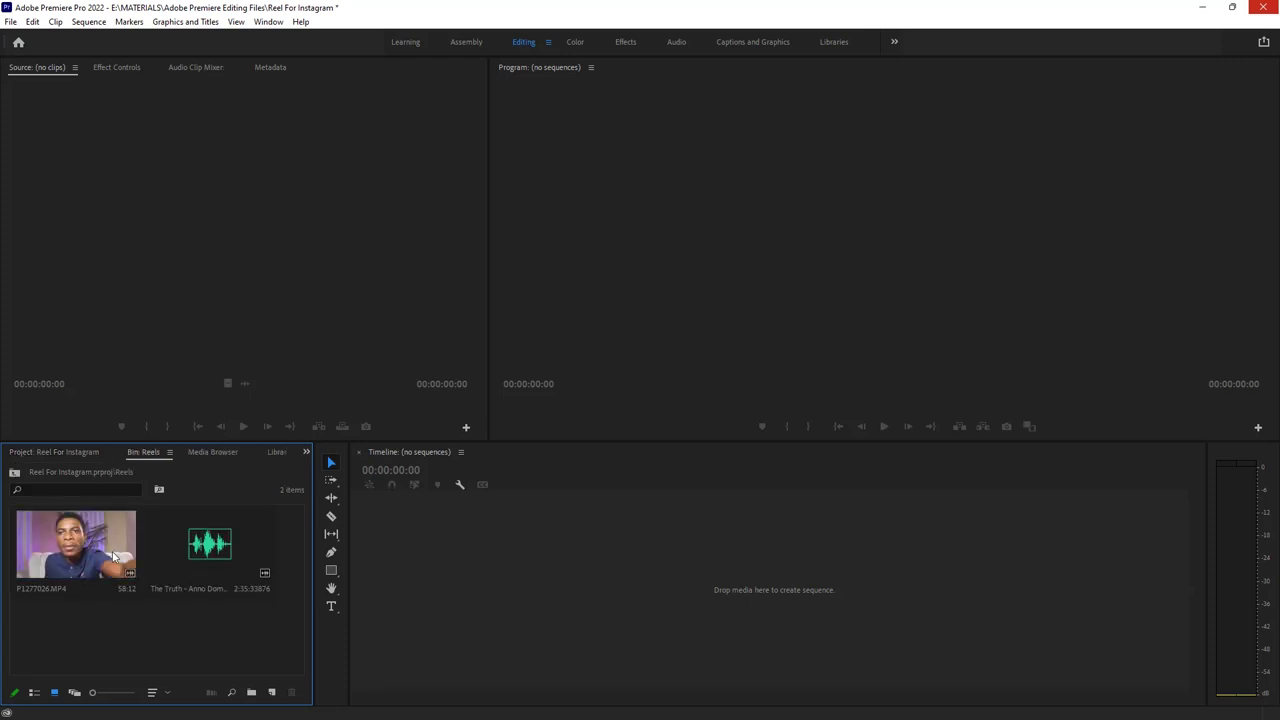
left_click(70, 540)
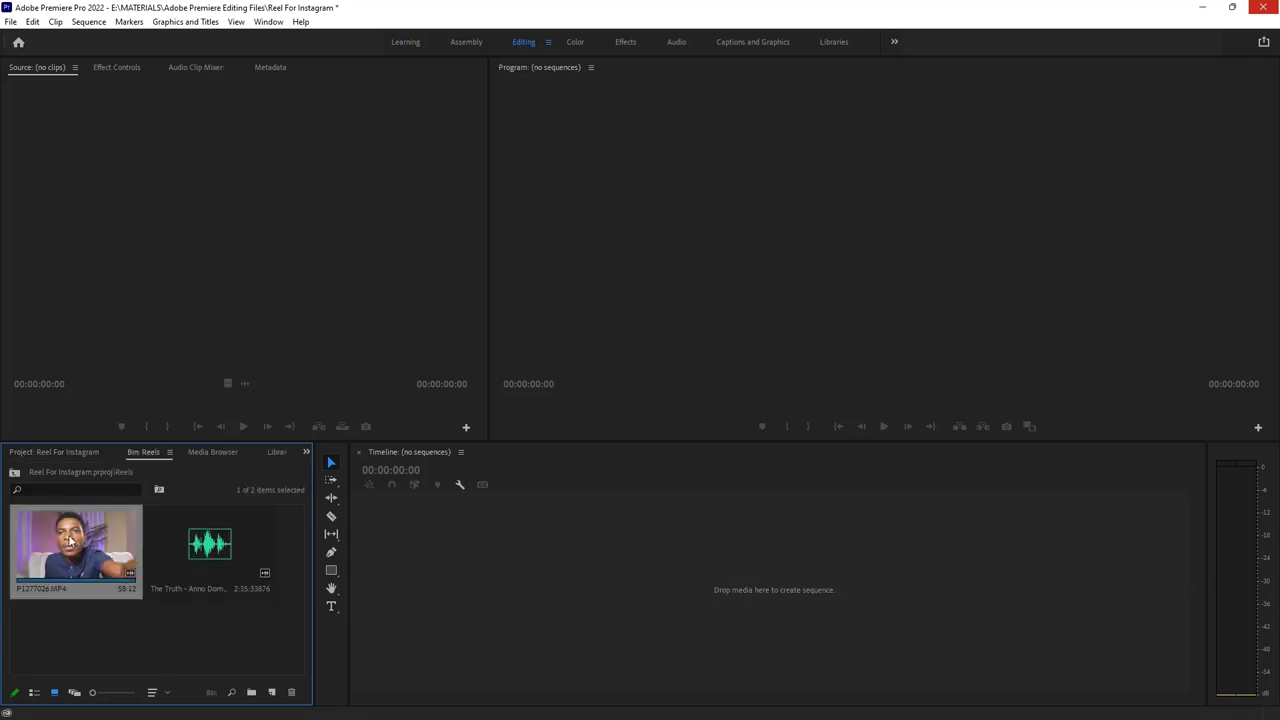
left_click(203, 545)
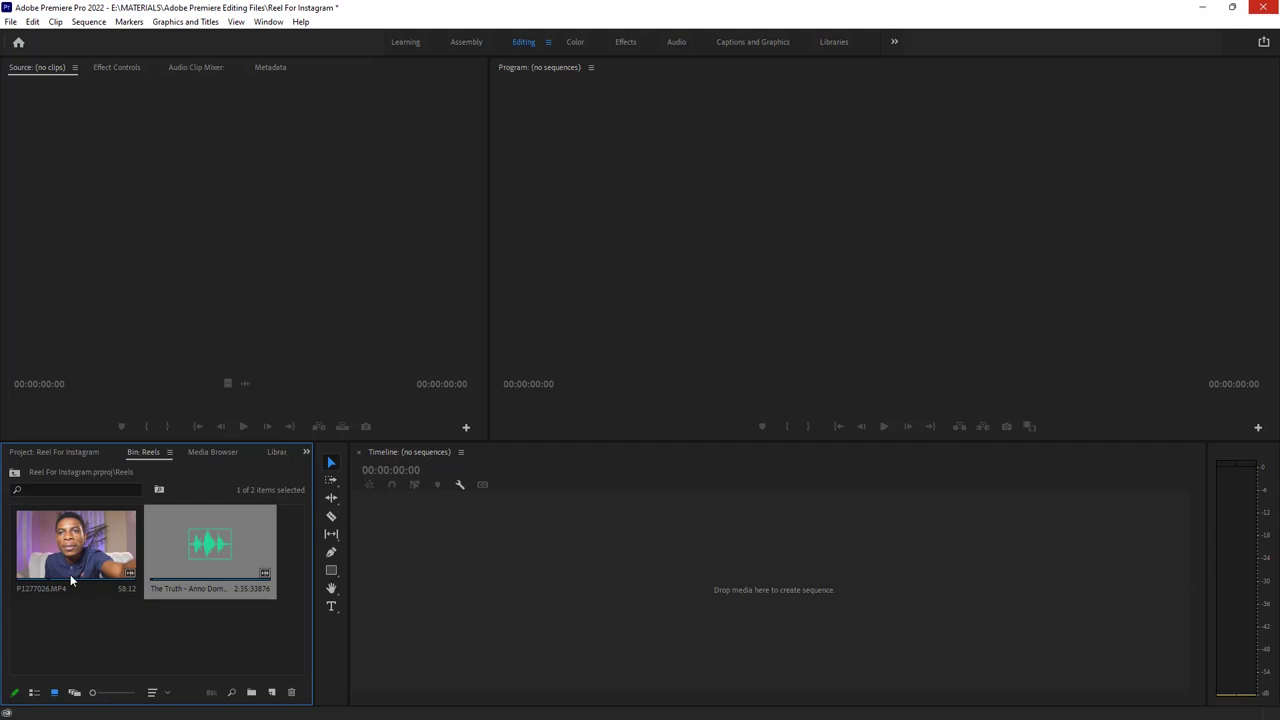
left_click(271, 692)
left_click(291, 559)
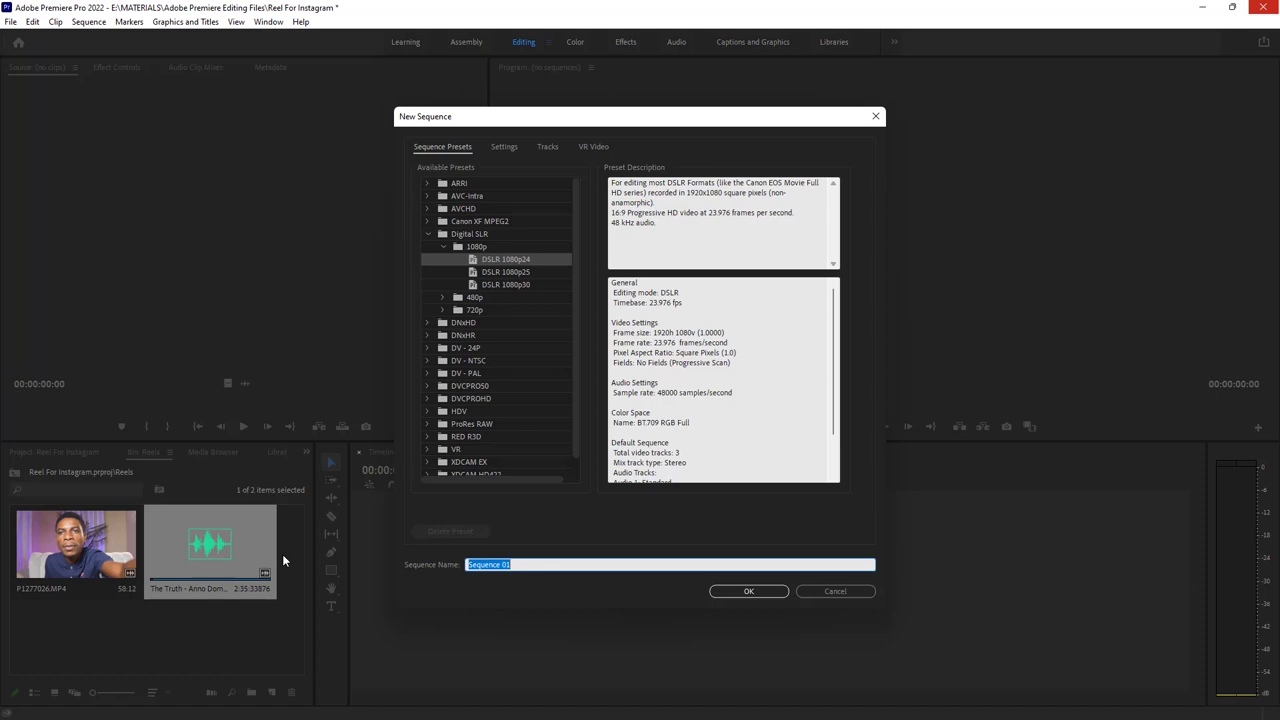
Set the sequence frame size to 1080×1920, keeping the 23.976 fps timebase
left_click(504, 147)
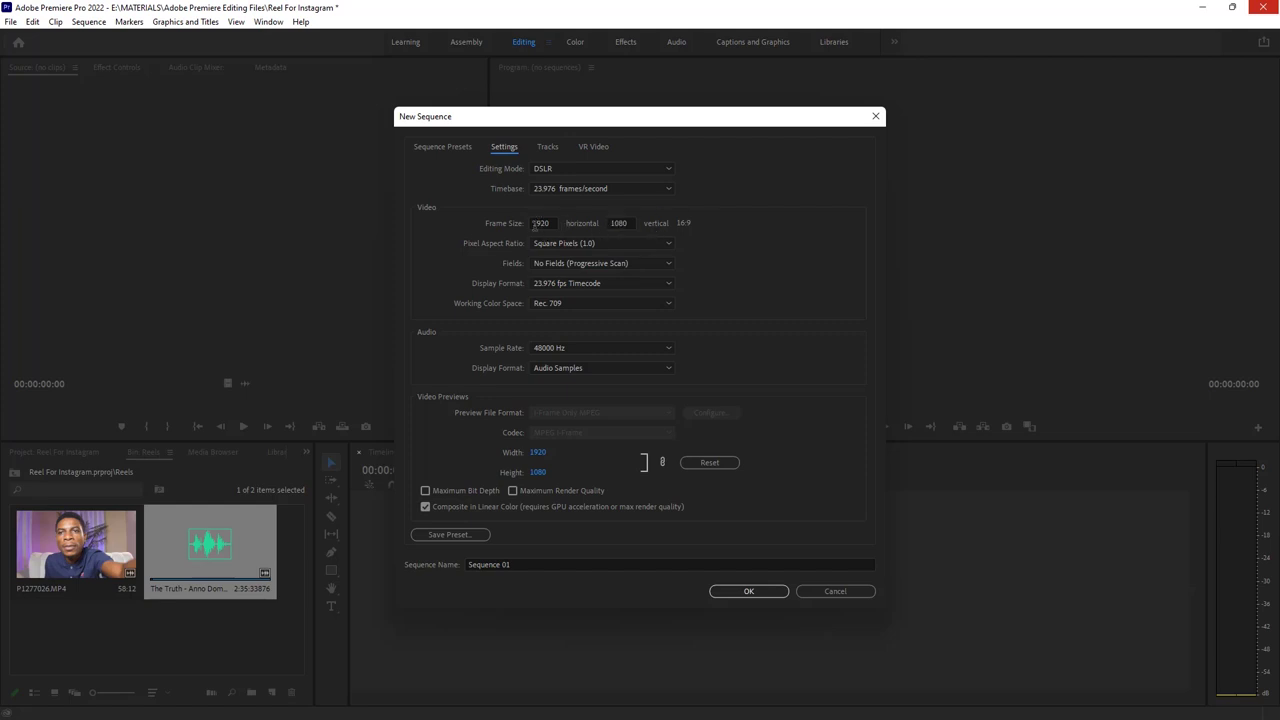
left_click(540, 223)
type("1080")
left_click(620, 223)
type("1920")
left_click(761, 266)
left_click(553, 190)
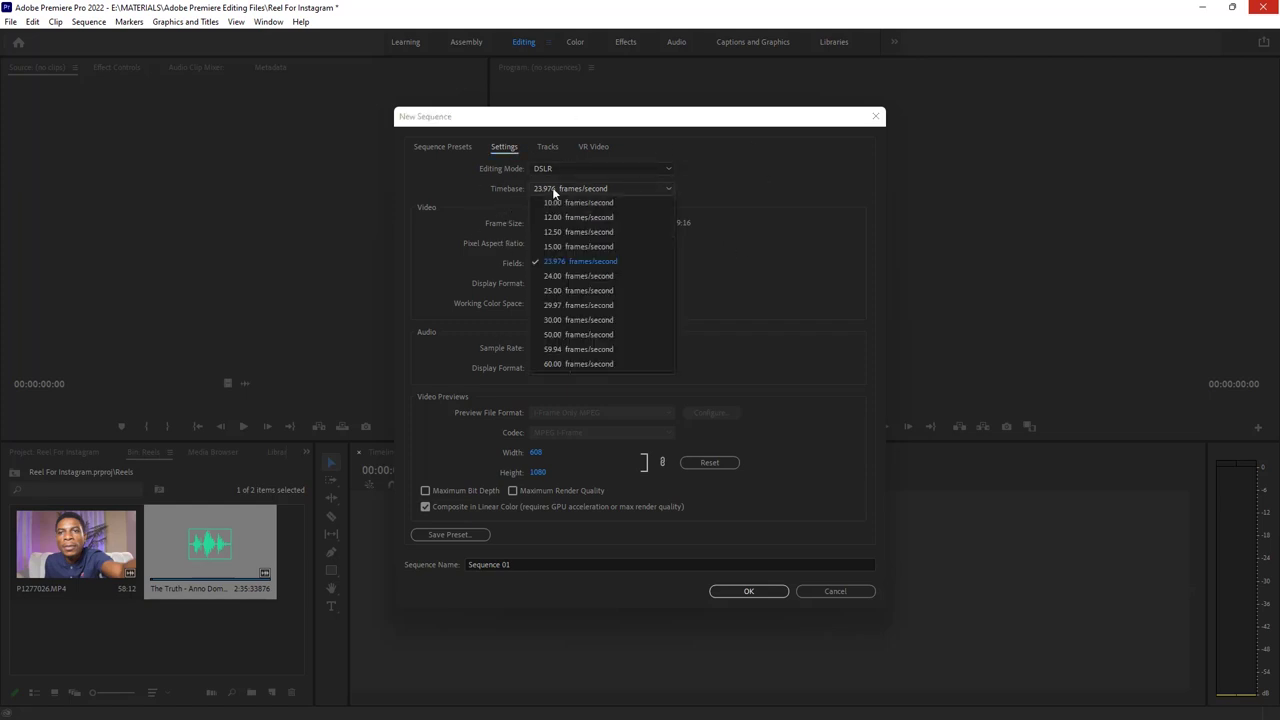
left_click(793, 189)
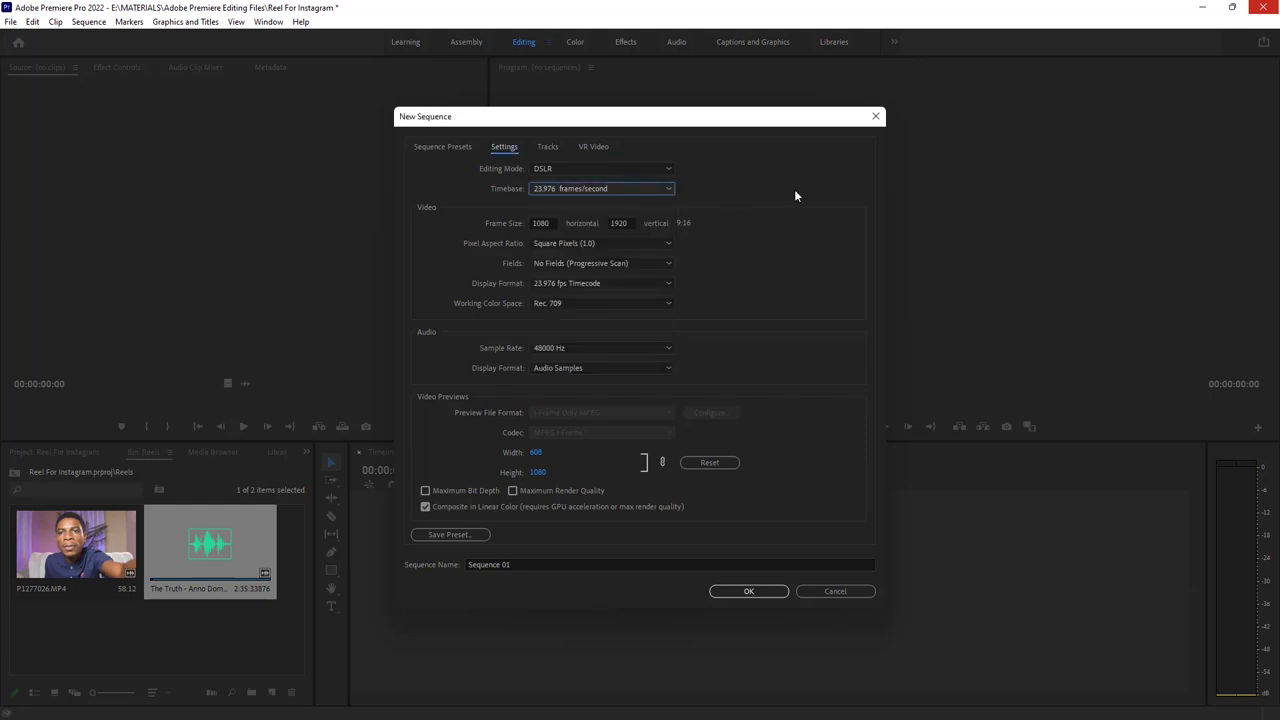
Name the sequence 'Instagram Reel' and create it
left_click(522, 565)
triple_click(522, 565)
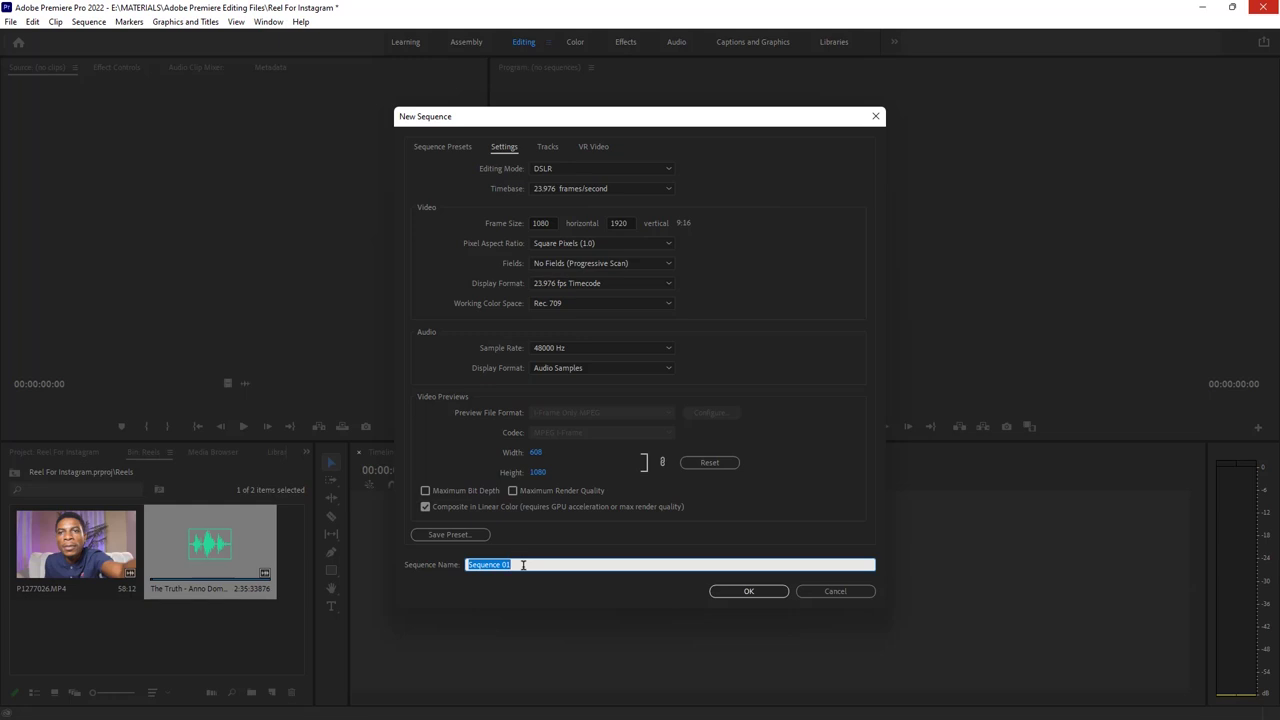
type("Instagram Reel")
key("Return")
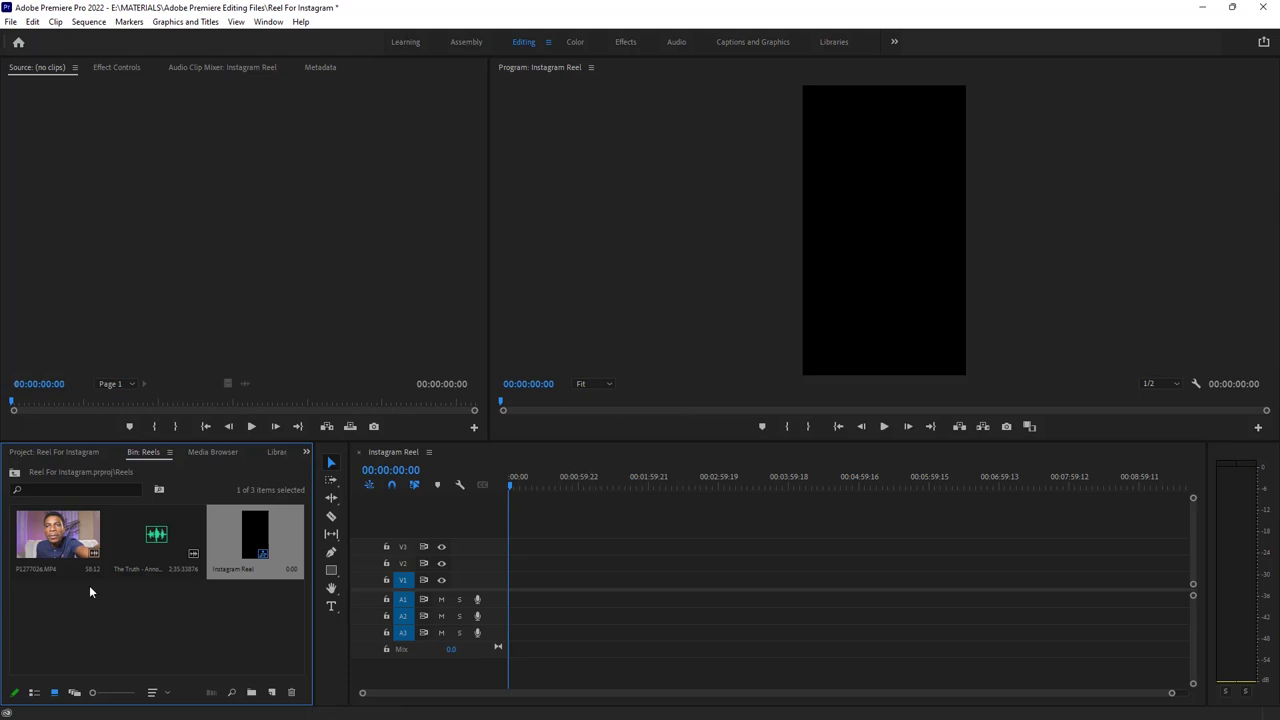
Place P1277026.MP4 at the start of the timeline, keeping the vertical sequence settings
left_click(48, 537)
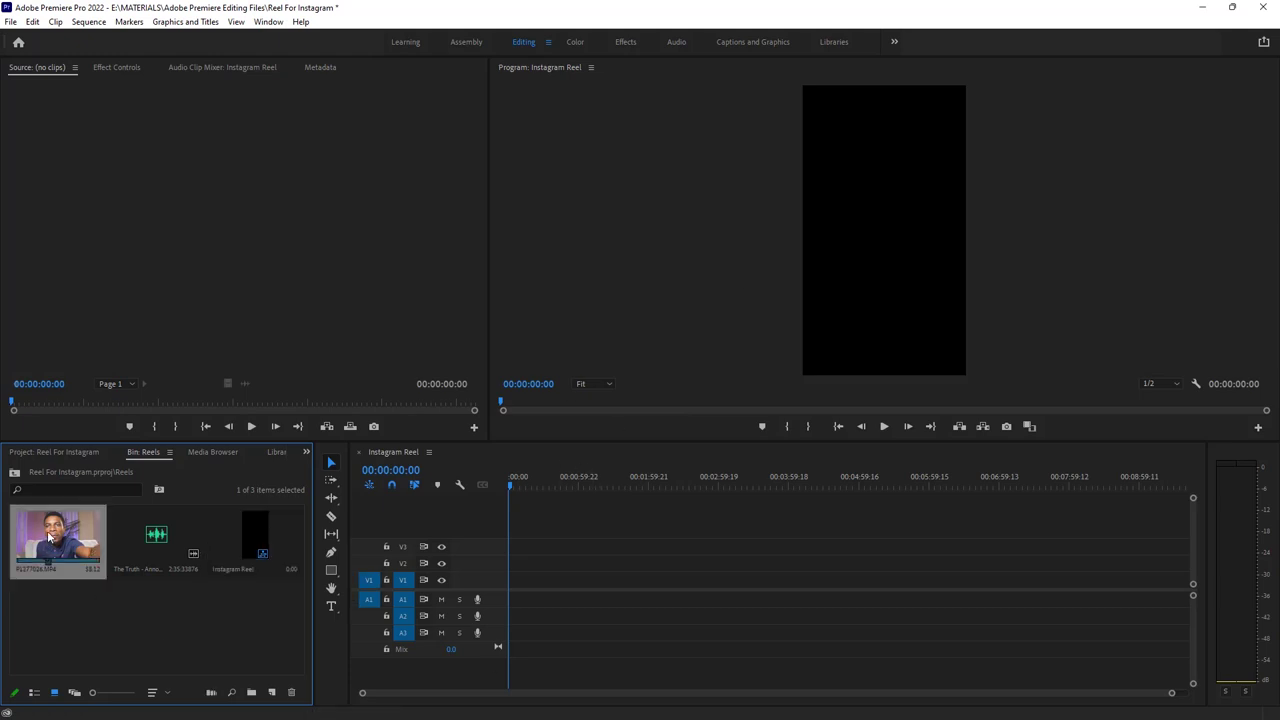
left_click_drag(48, 537, 506, 595)
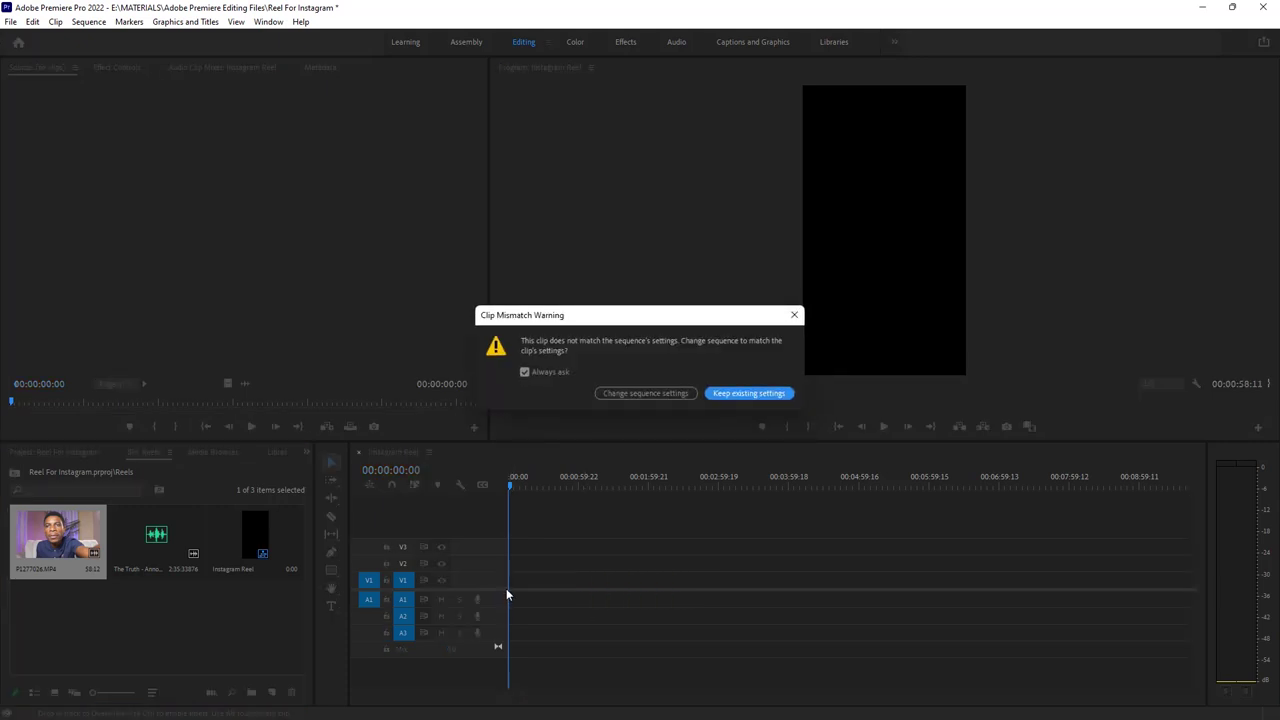
left_click(751, 394)
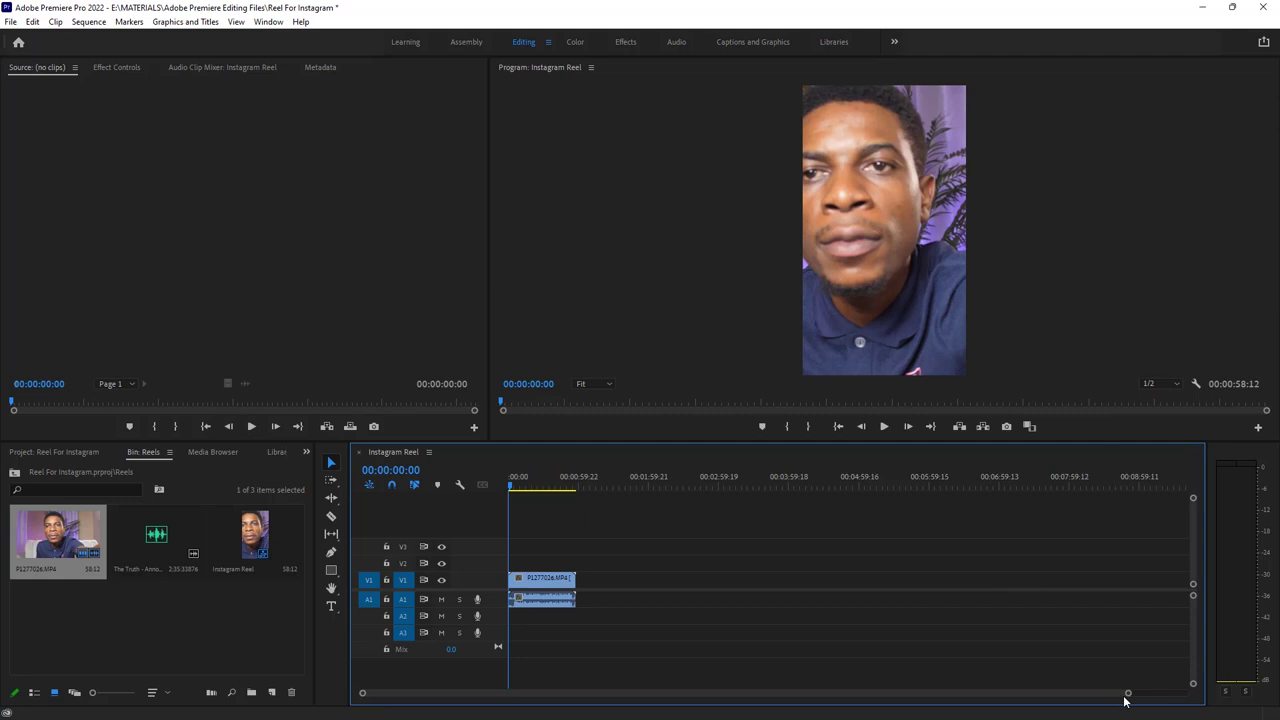
Zoom the timeline and skim the clip to about 00:00:22:04
left_click_drag(1128, 692, 693, 692)
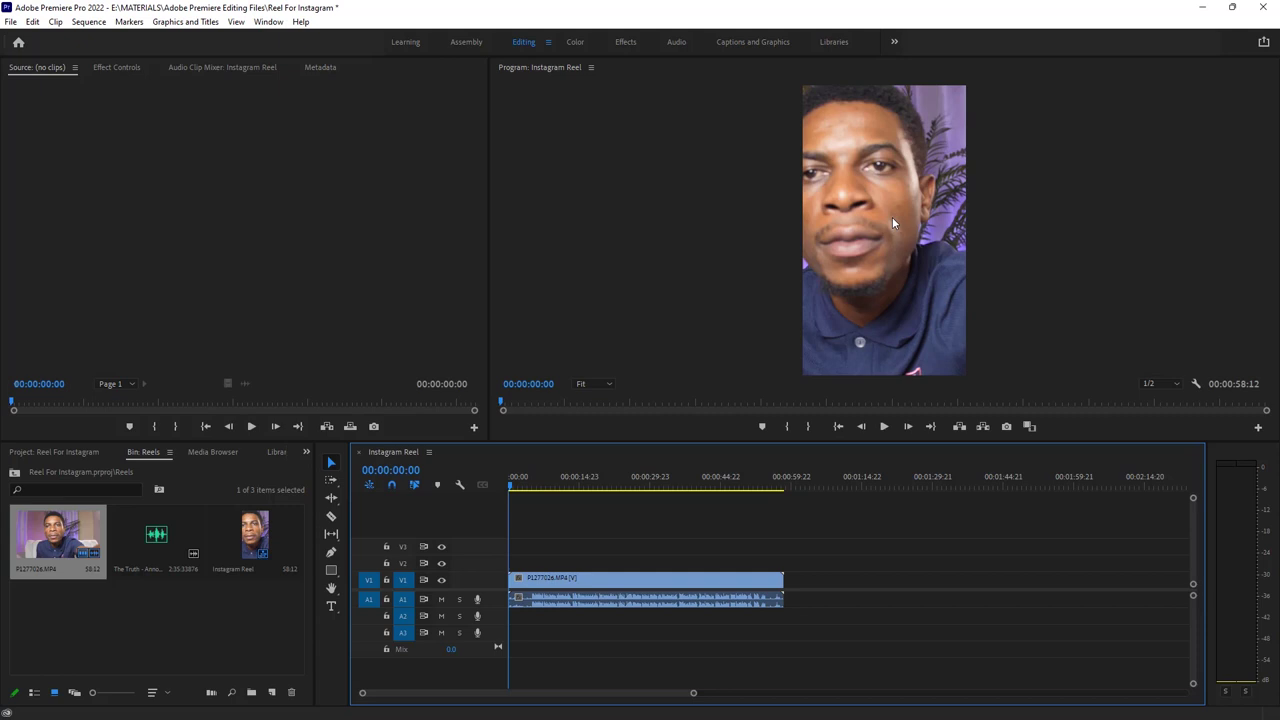
left_click(583, 587)
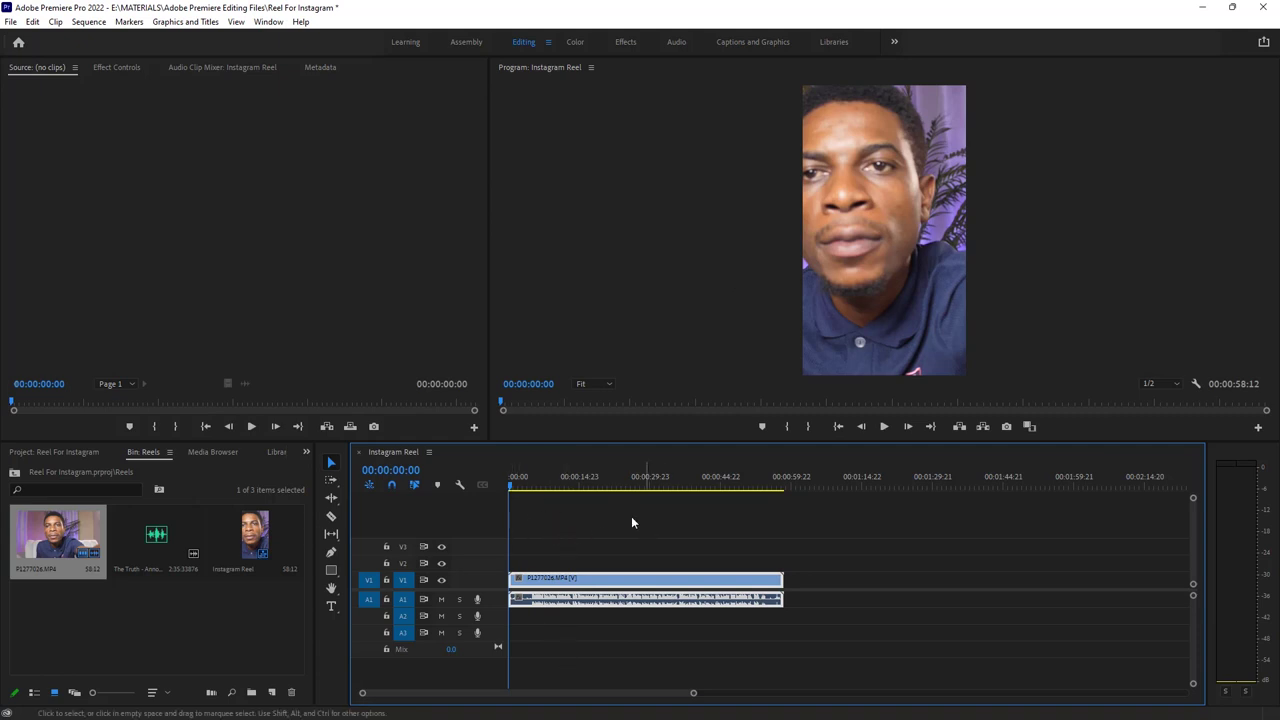
left_click_drag(577, 480, 613, 488)
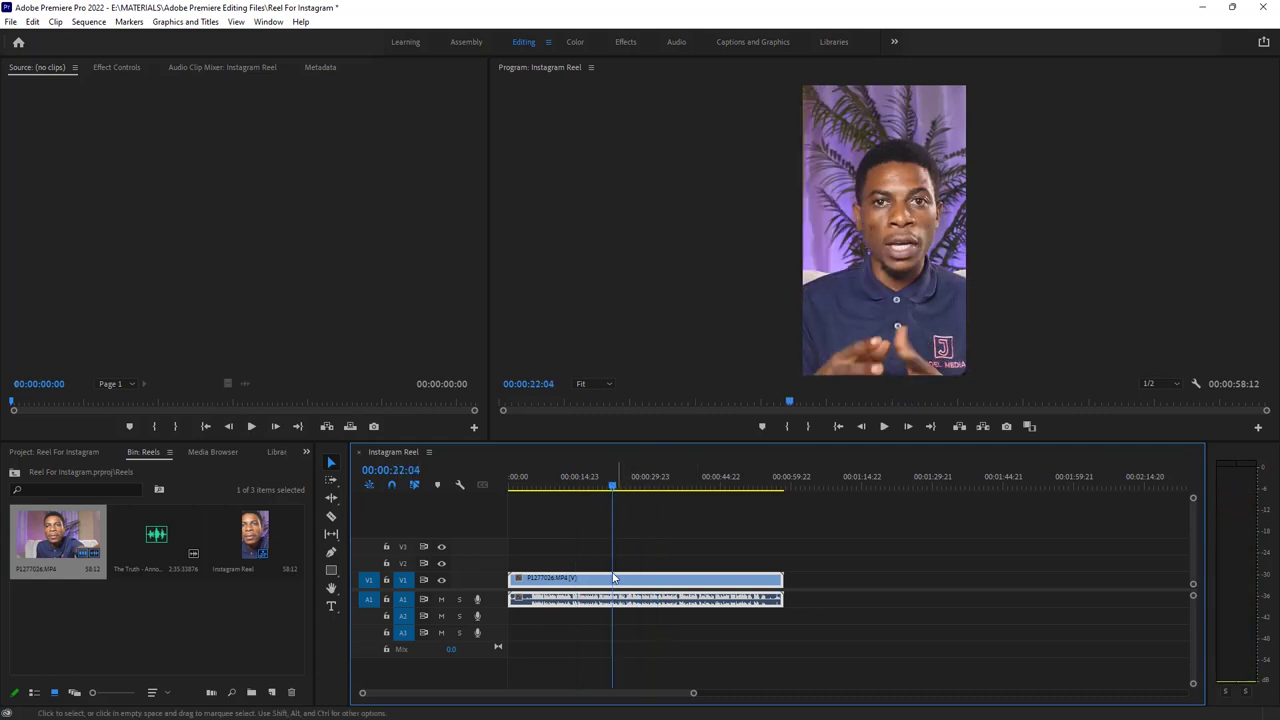
left_click(114, 67)
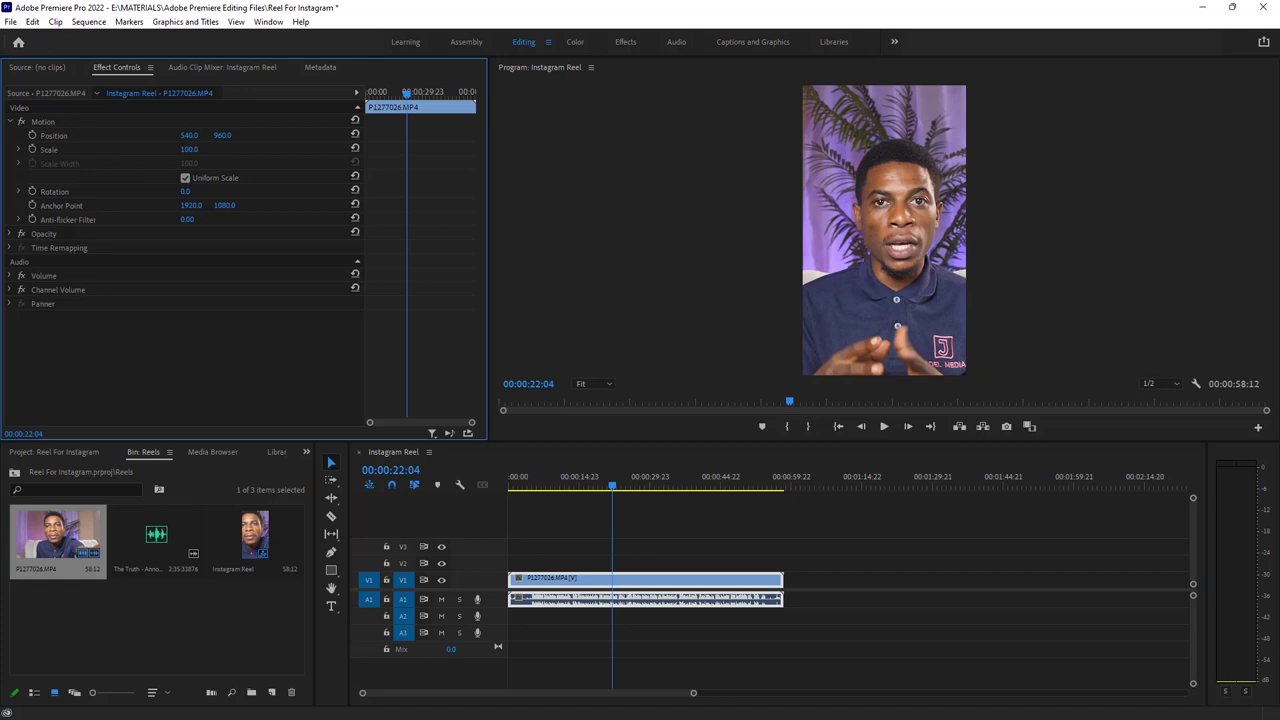
Shrink the clip to view its whole frame and confirm the 3840x2160 source resolution in List View
left_click_drag(189, 149, 118, 149)
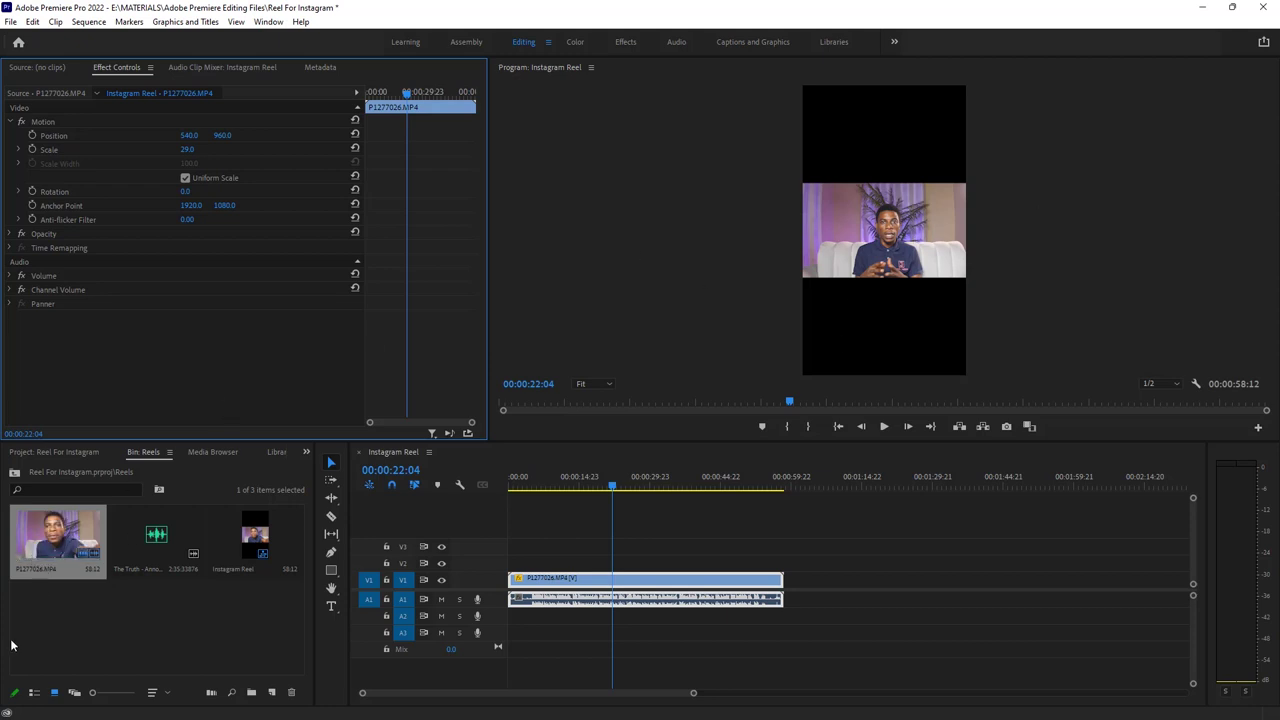
left_click(34, 692)
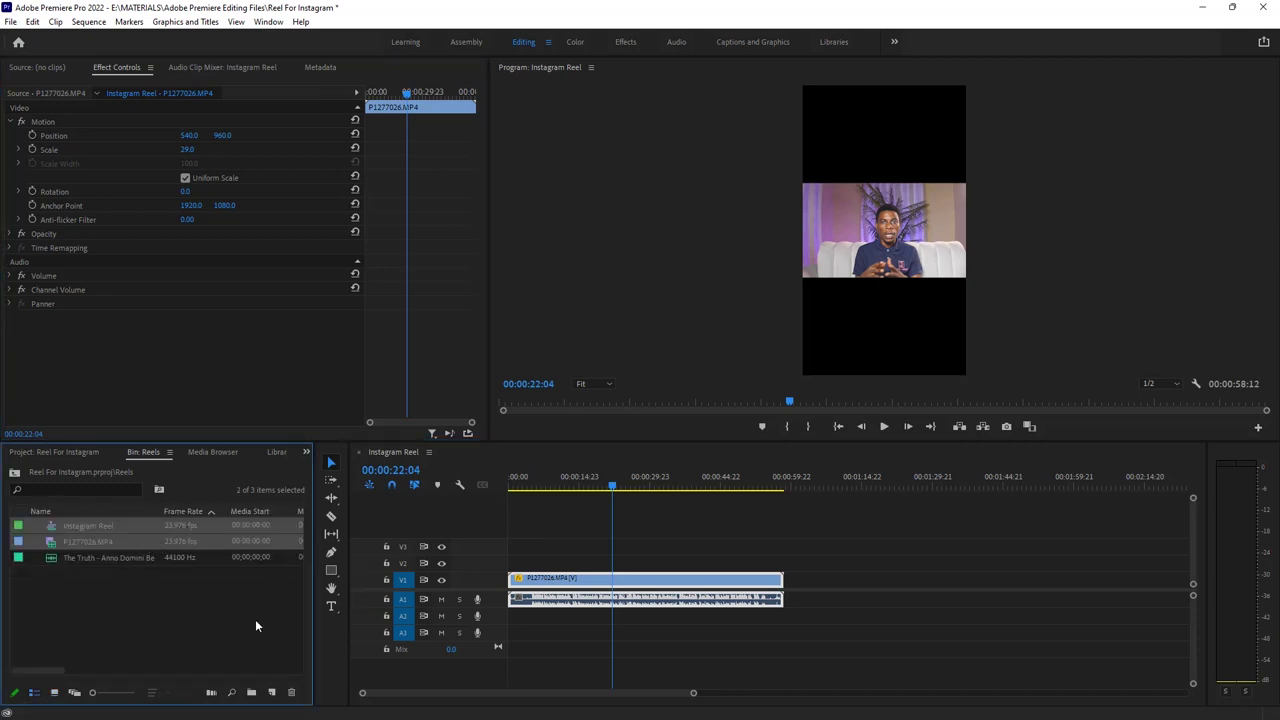
left_click_drag(51, 671, 166, 672)
left_click(203, 542)
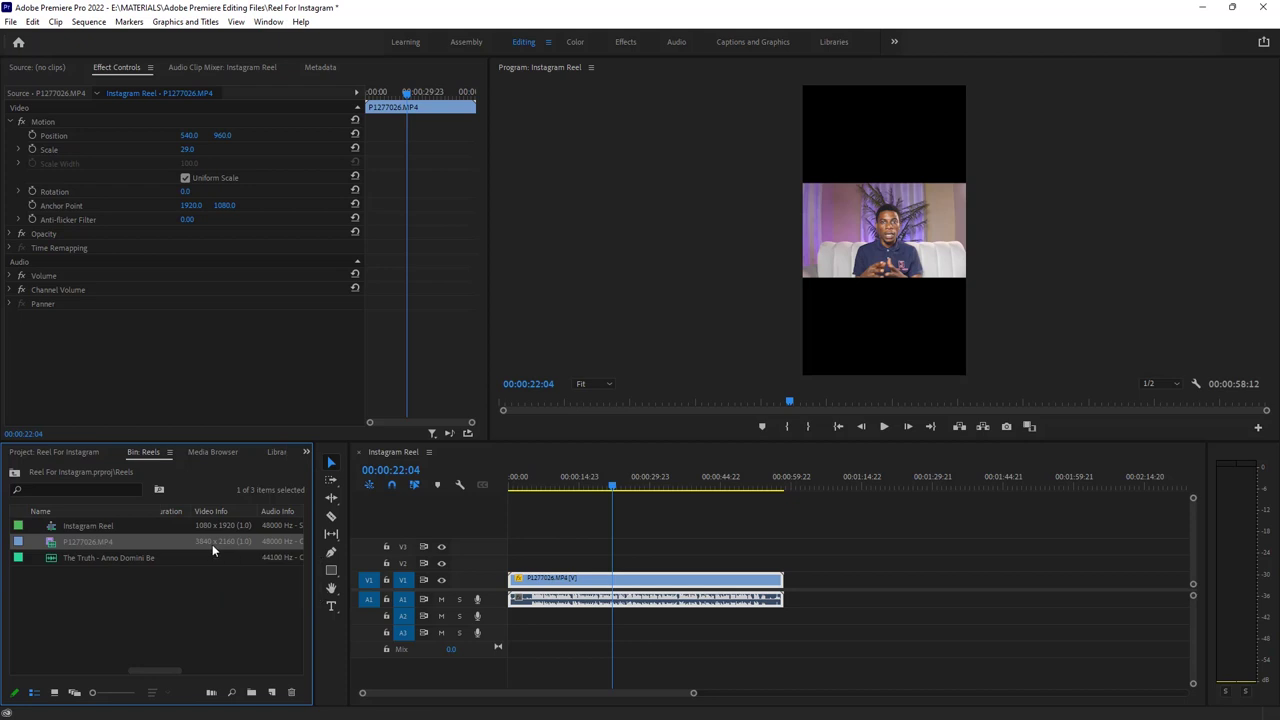
left_click_drag(162, 669, 40, 671)
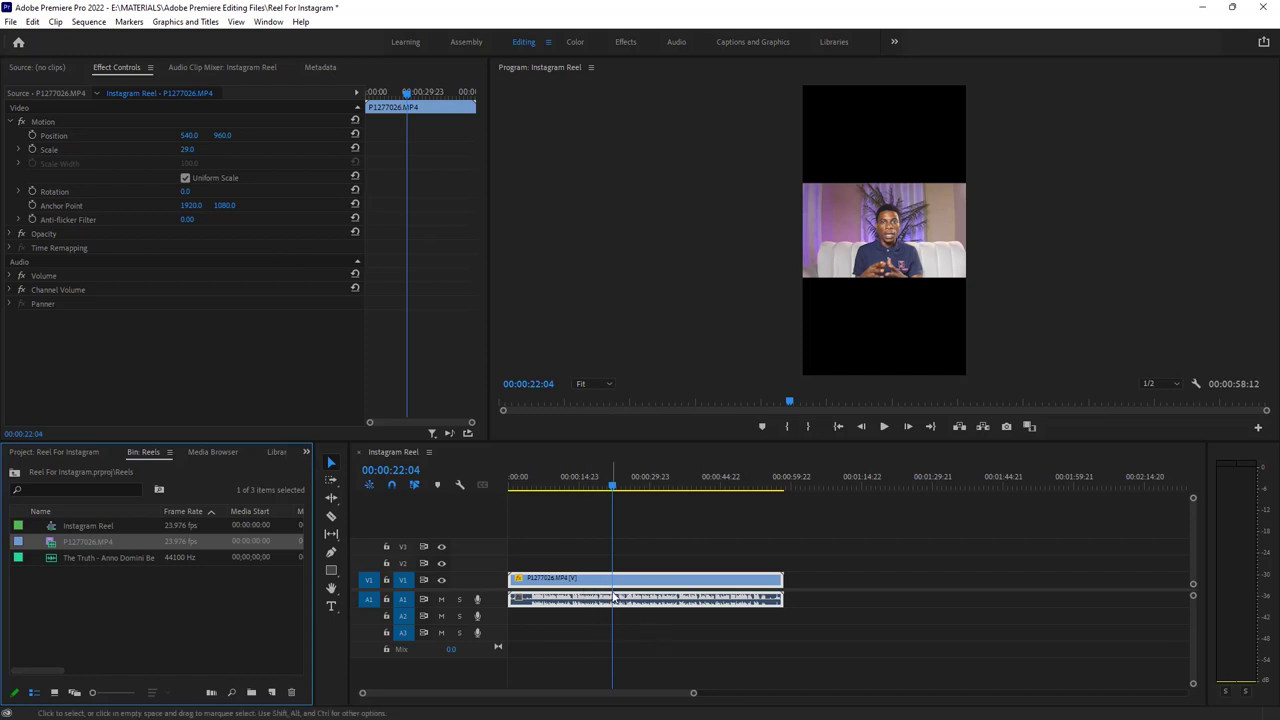
Set the clip's Scale to 90 and Position X to 479
left_click(618, 588)
left_click_drag(183, 152, 247, 149)
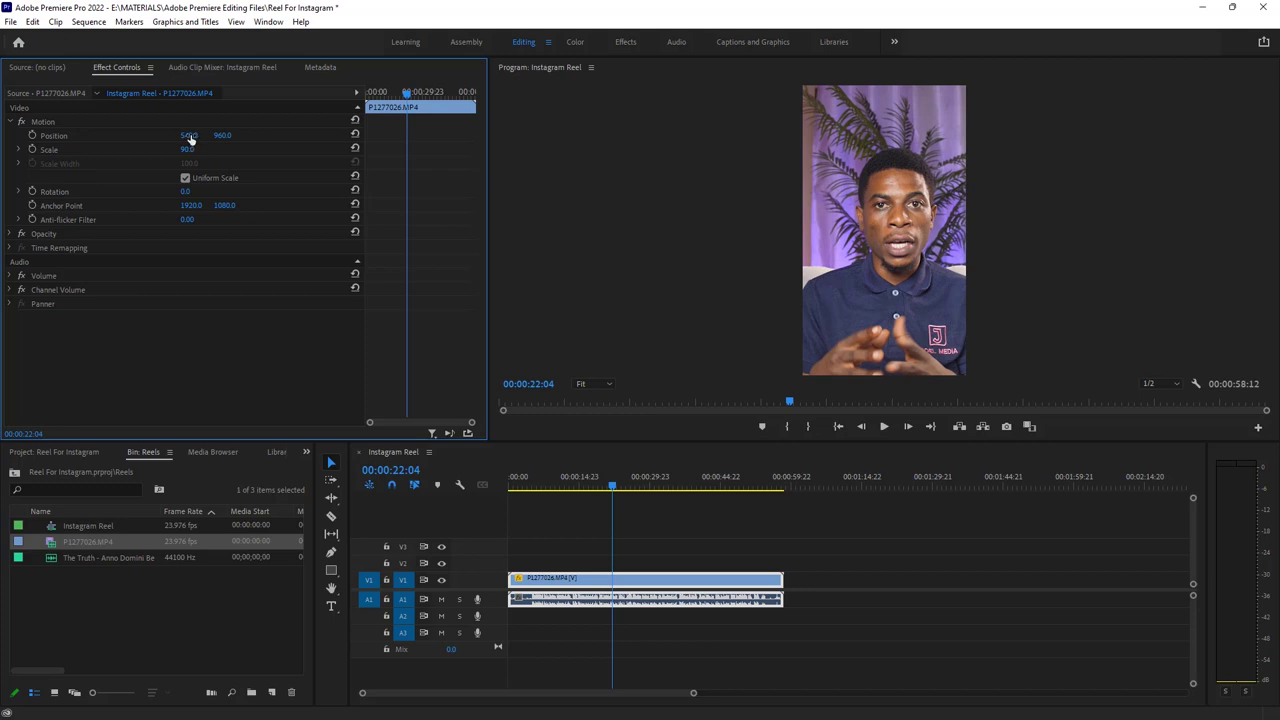
mouse_move(189, 135)
left_mouse_down()
mouse_move(169, 135)
mouse_move(212, 136)
left_mouse_up()
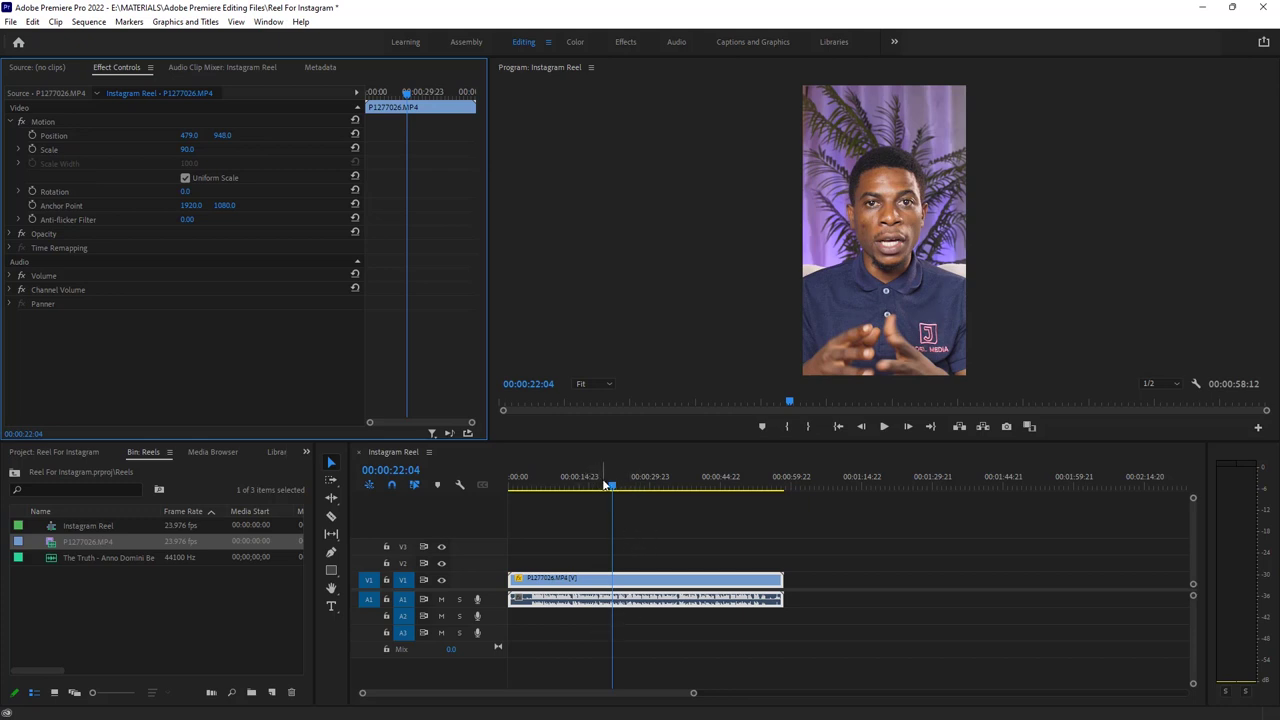
Save the project and return the playhead to the start of the reel
key("ctrl+s")
left_click(595, 488)
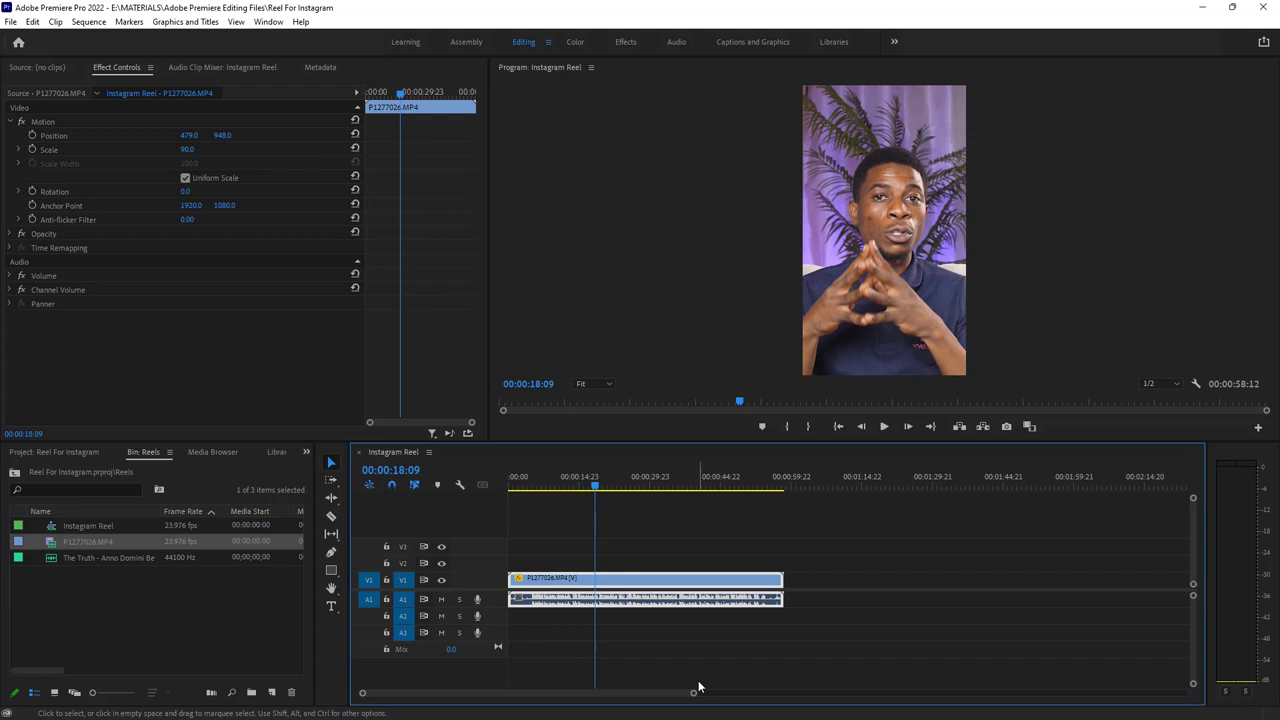
left_click_drag(694, 695, 570, 693)
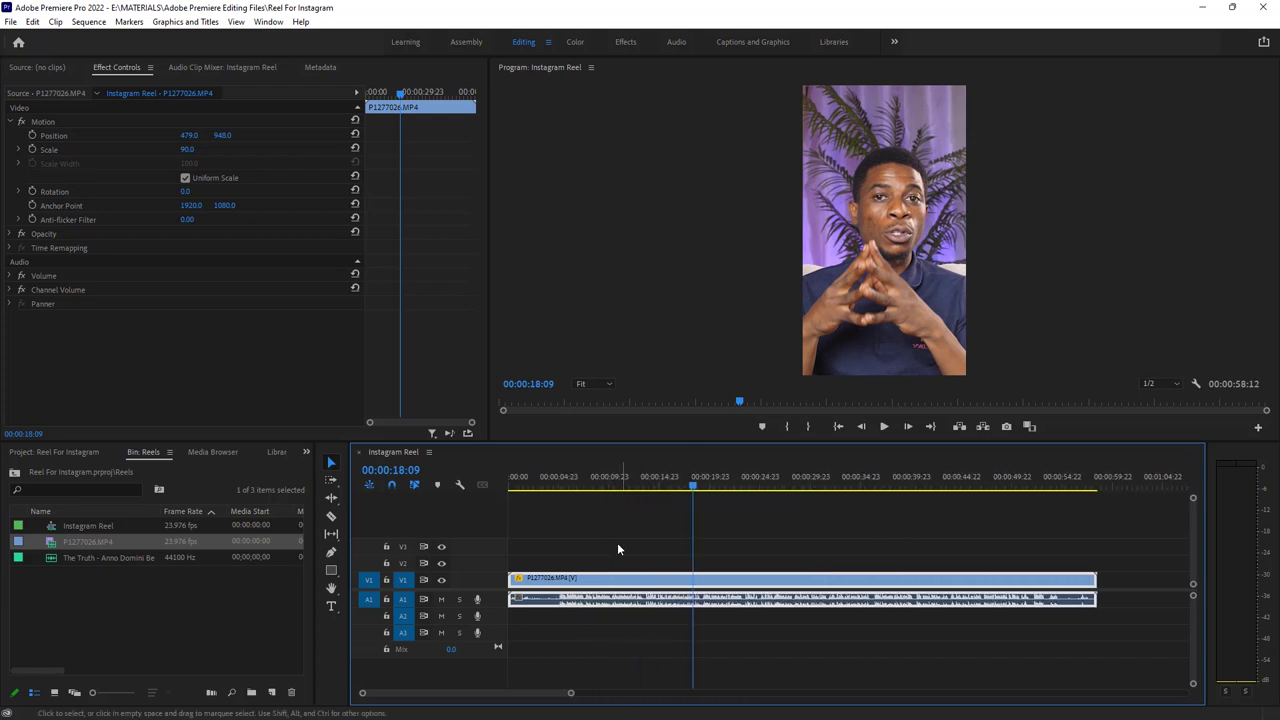
left_click_drag(695, 484, 494, 502)
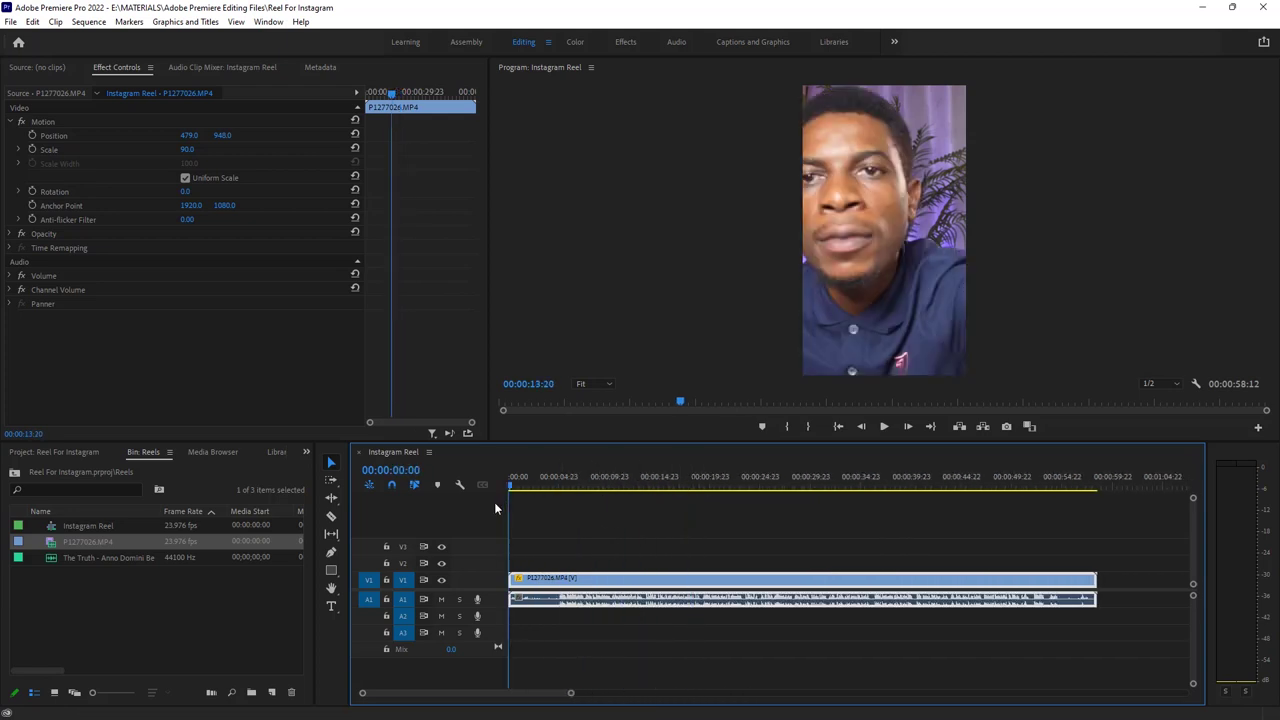
Mute audio track A1 and play the sequence silently from the start
left_click(441, 599)
key("space")
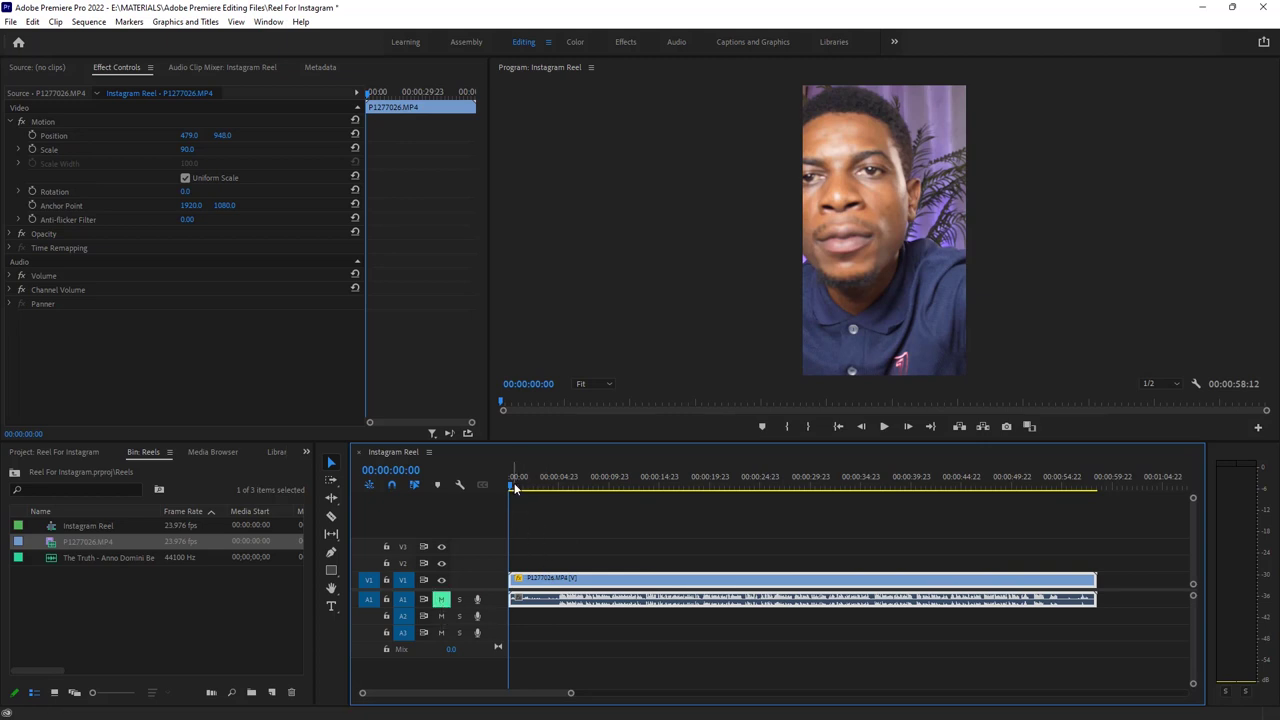
left_click_drag(528, 486, 560, 489)
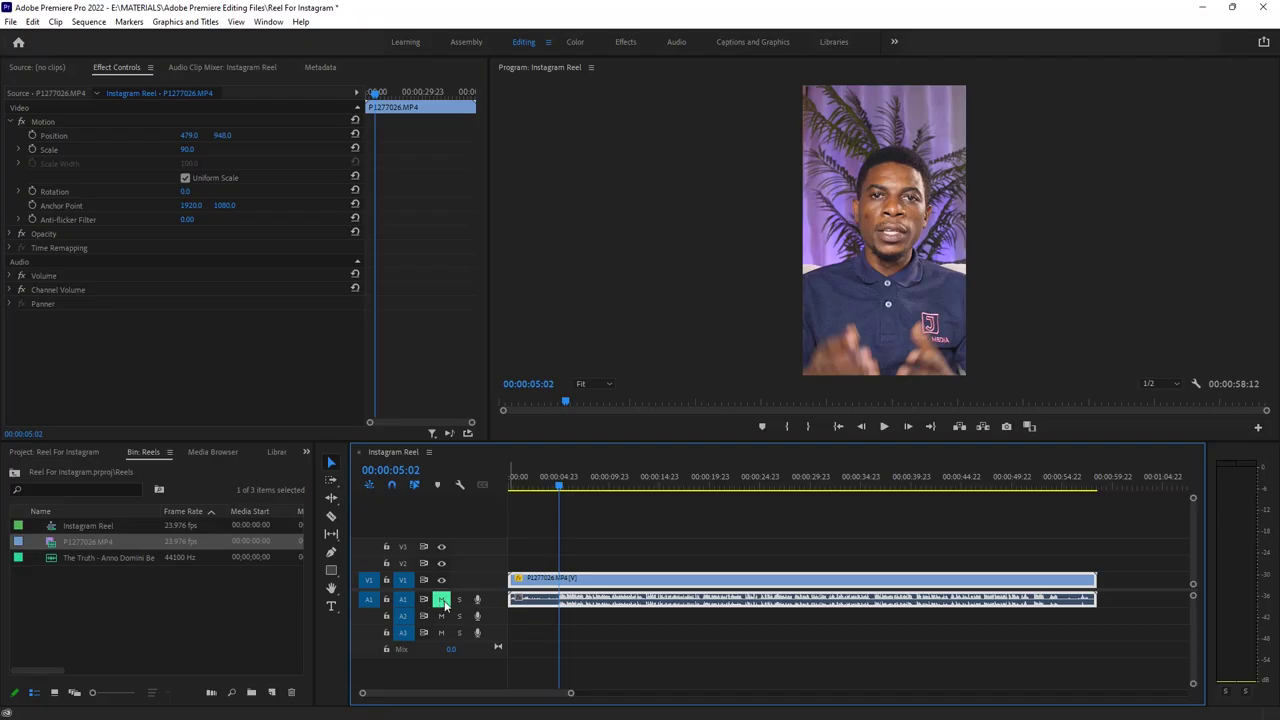
Unmute A1 and split the clip at 00:00:05:02 with the Razor tool
left_click(440, 601)
key("c")
left_click(331, 516)
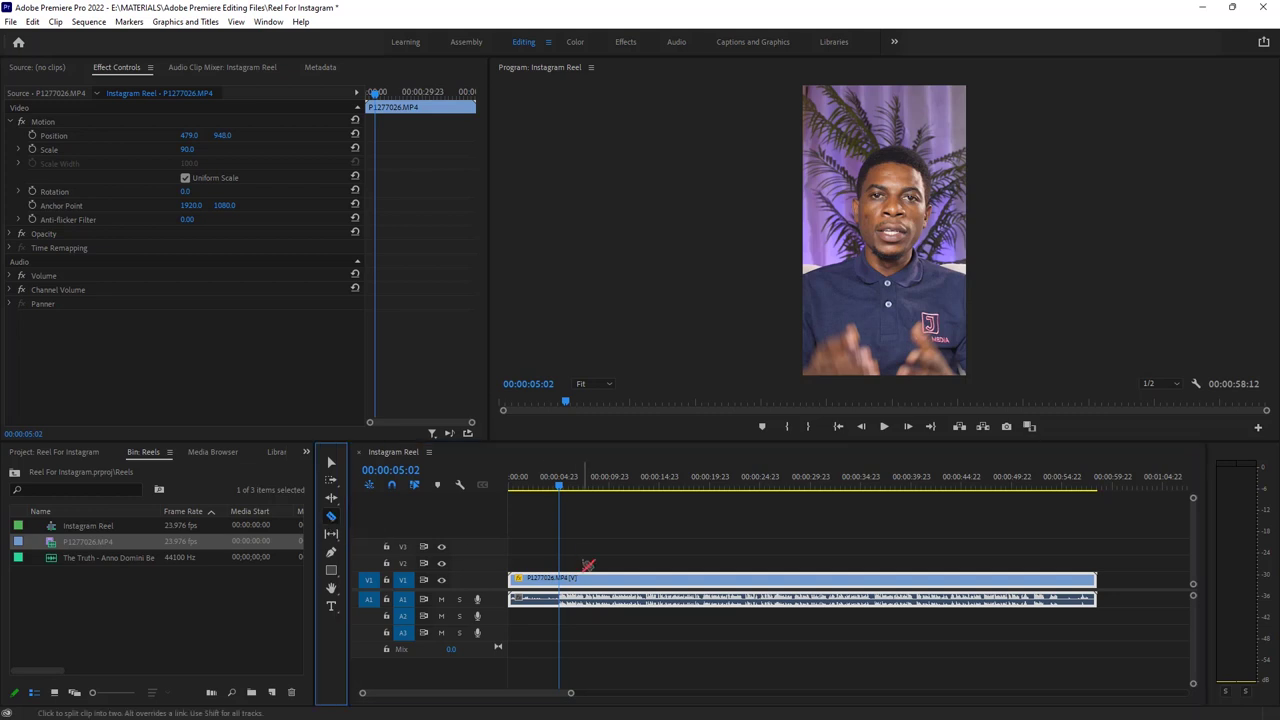
left_click(560, 586)
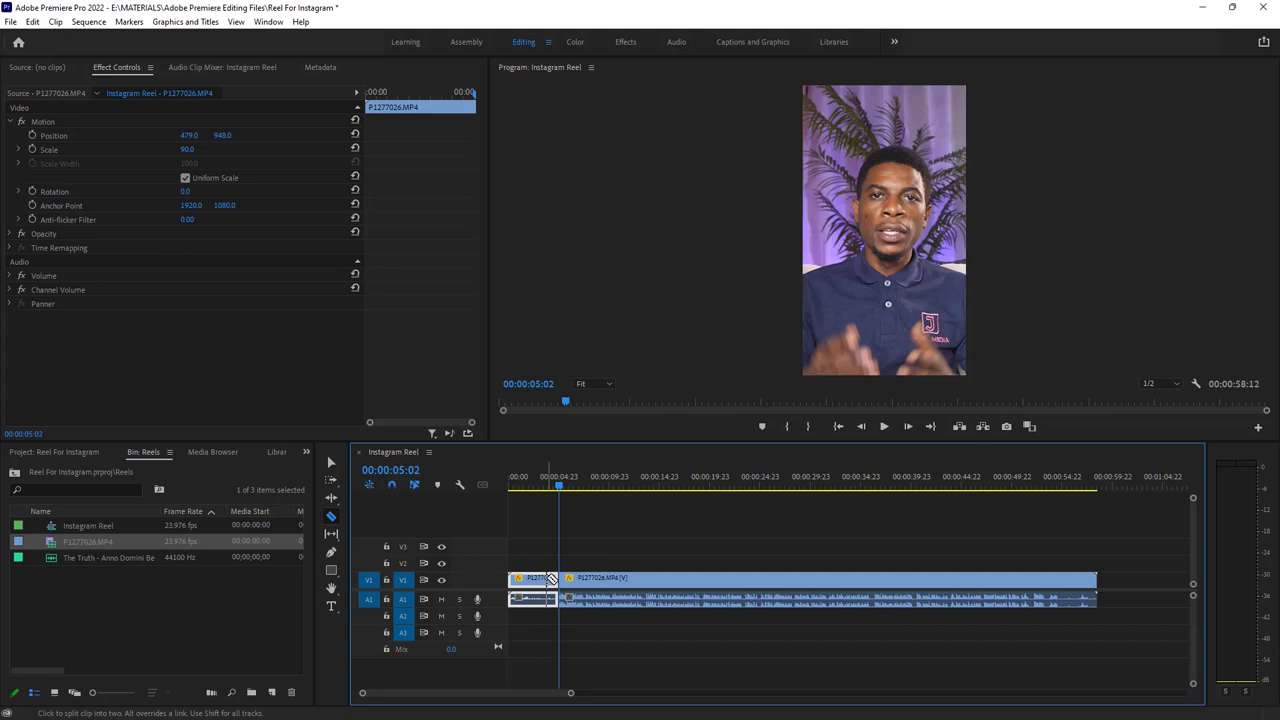
right_click(551, 580)
key("Escape")
left_click(331, 465)
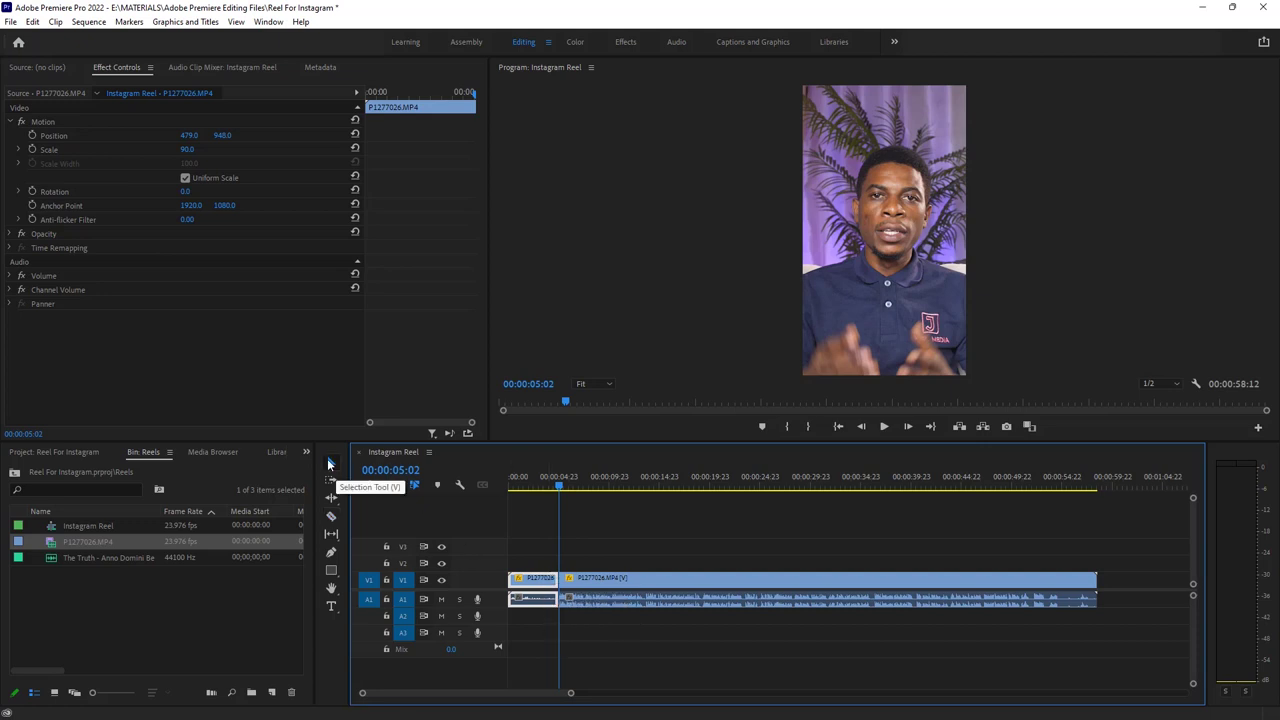
Clear the first five-second piece, ripple-delete the gap, and replay from the start
right_click(534, 584)
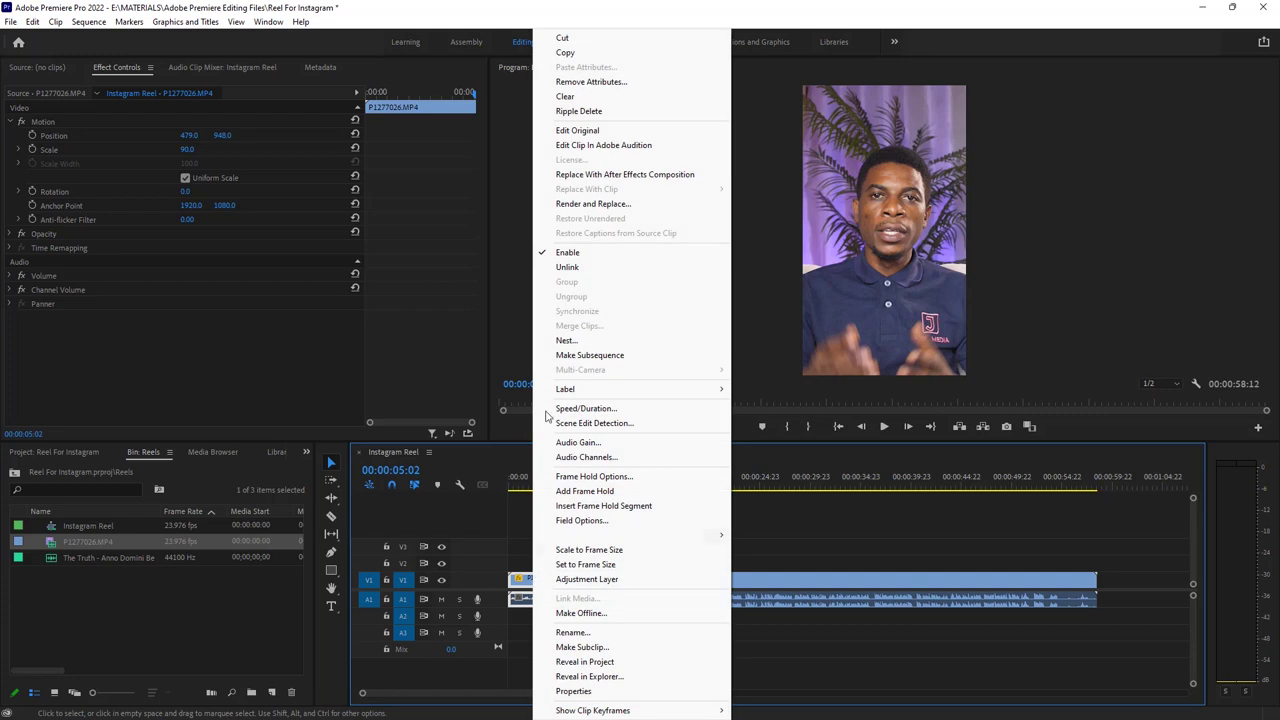
left_click(566, 96)
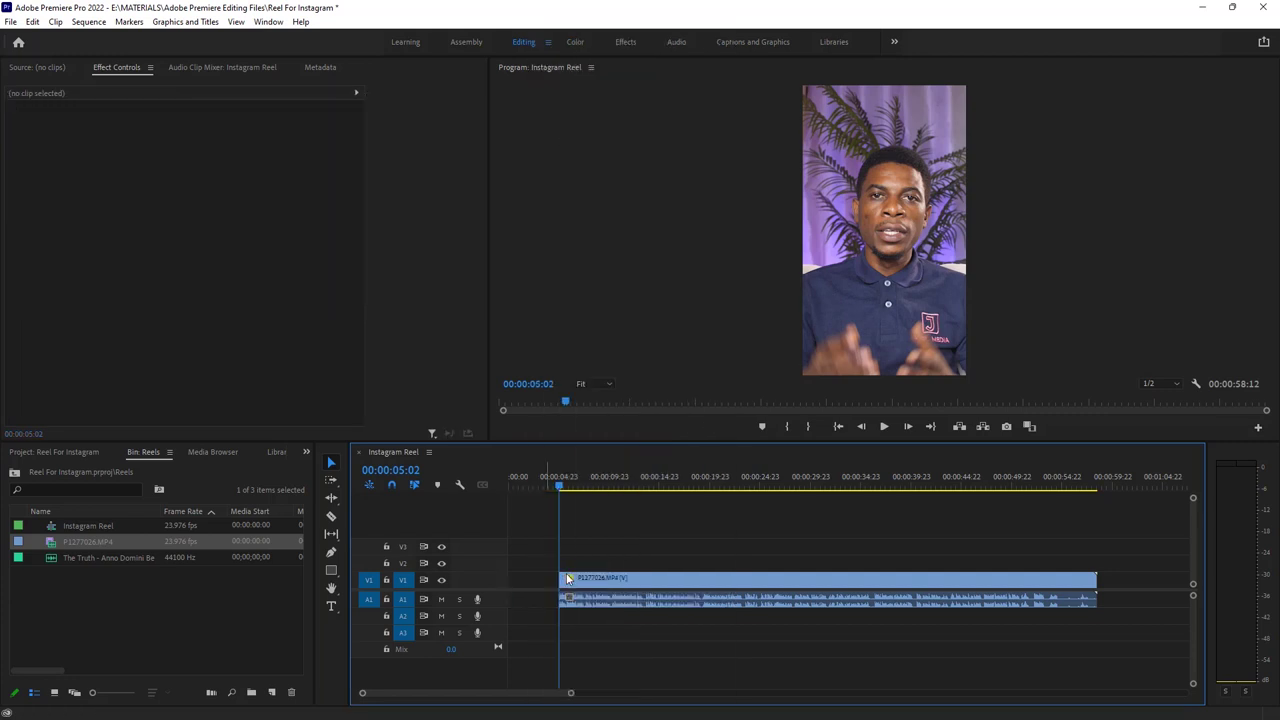
right_click(521, 582)
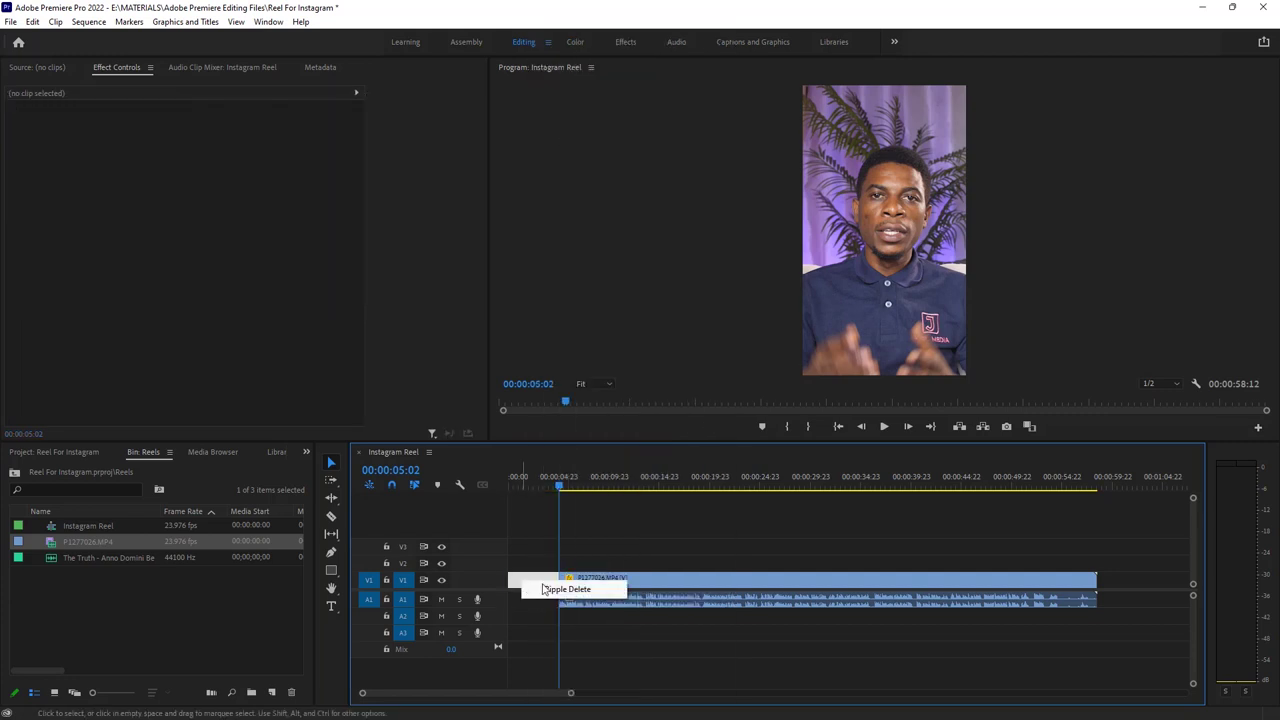
left_click(568, 590)
key("Home")
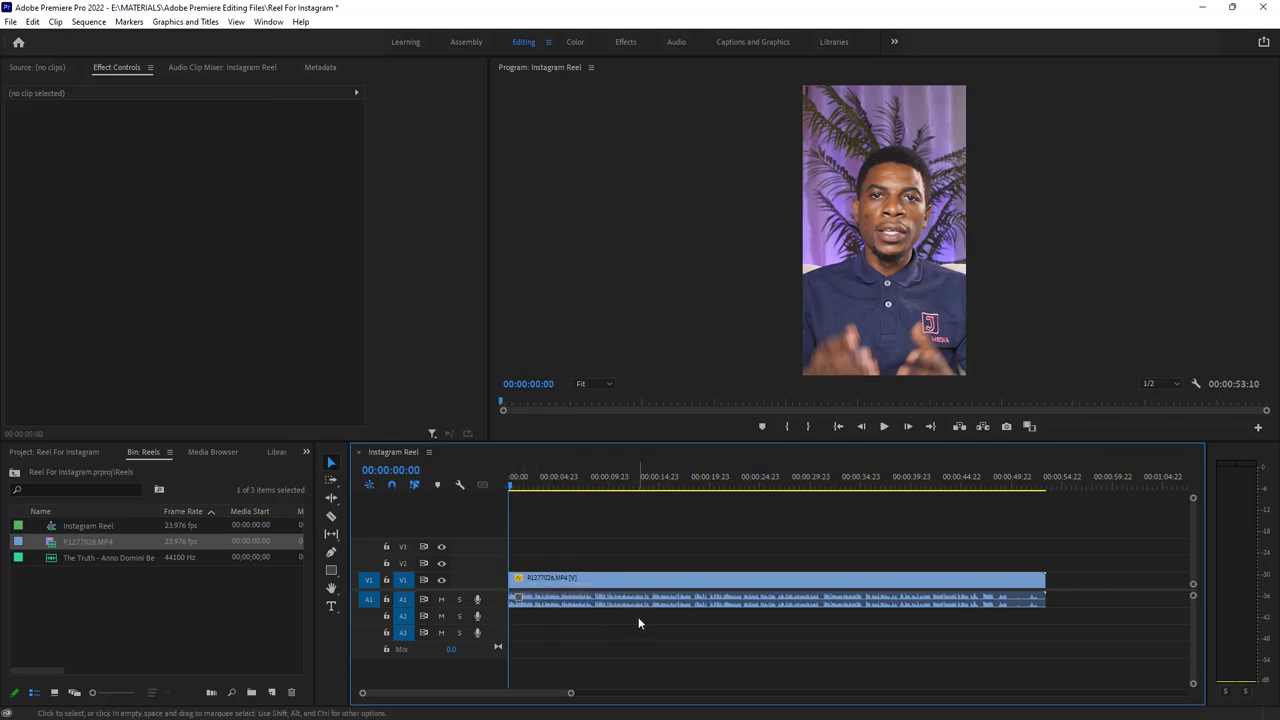
key("space")
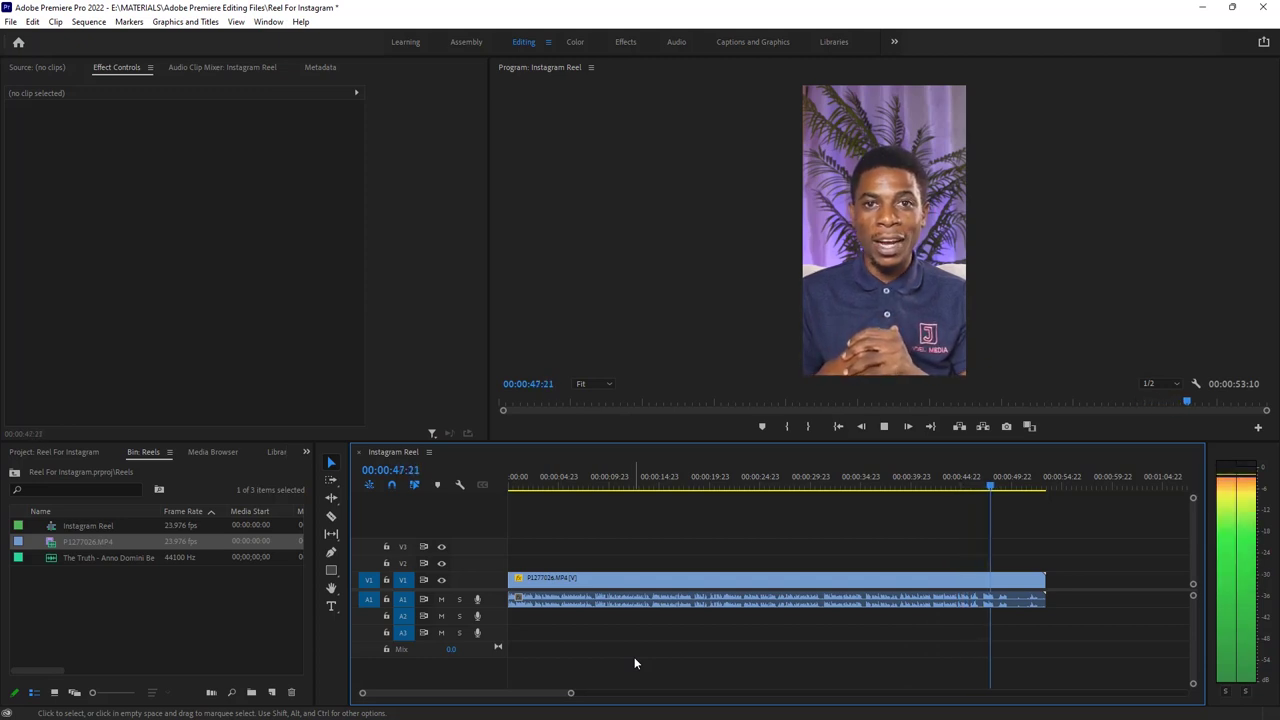
Stop playback at 00:00:49:19 and trim the clip's end back to the playhead
key("space")
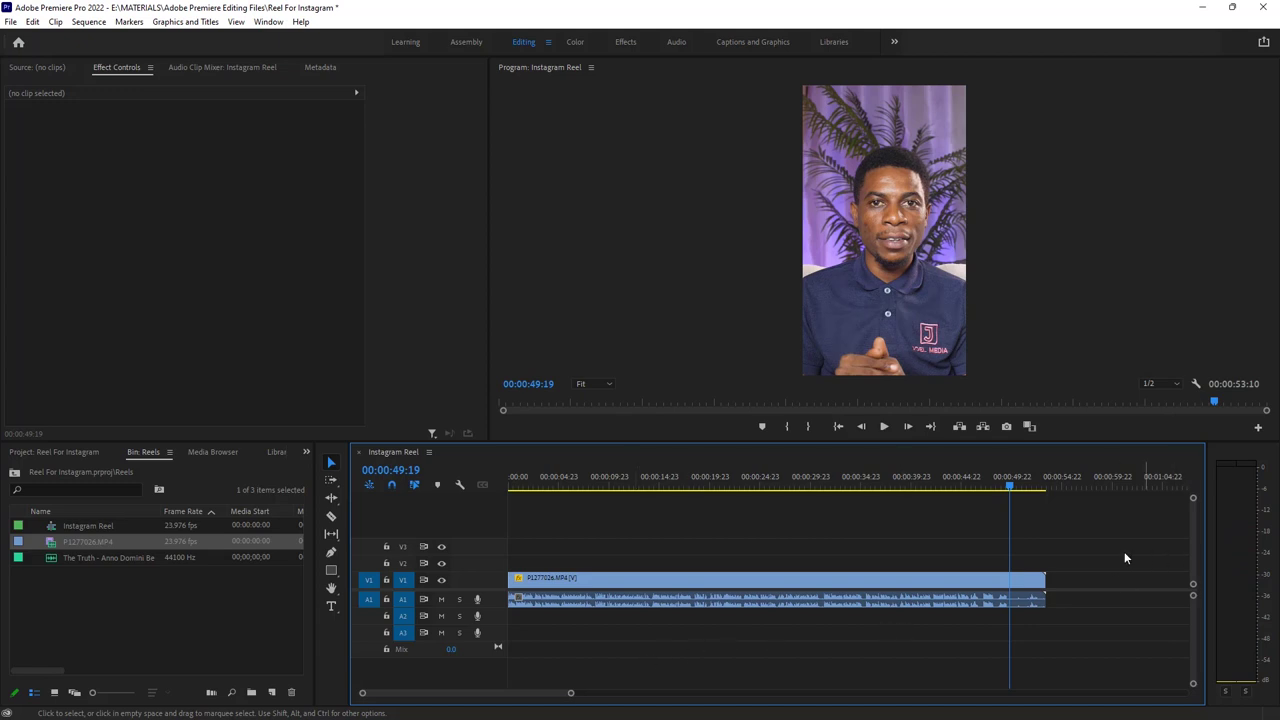
left_click_drag(1042, 580, 1002, 586)
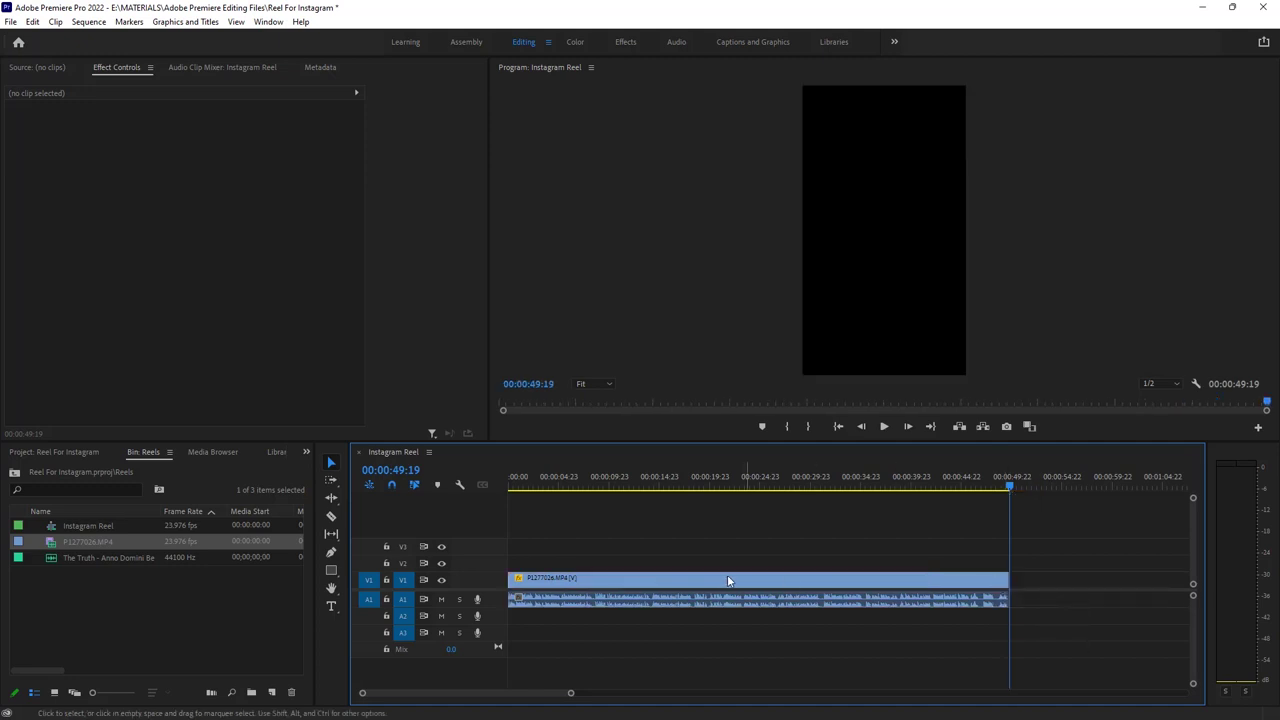
left_click_drag(572, 696, 776, 693)
left_click(559, 484)
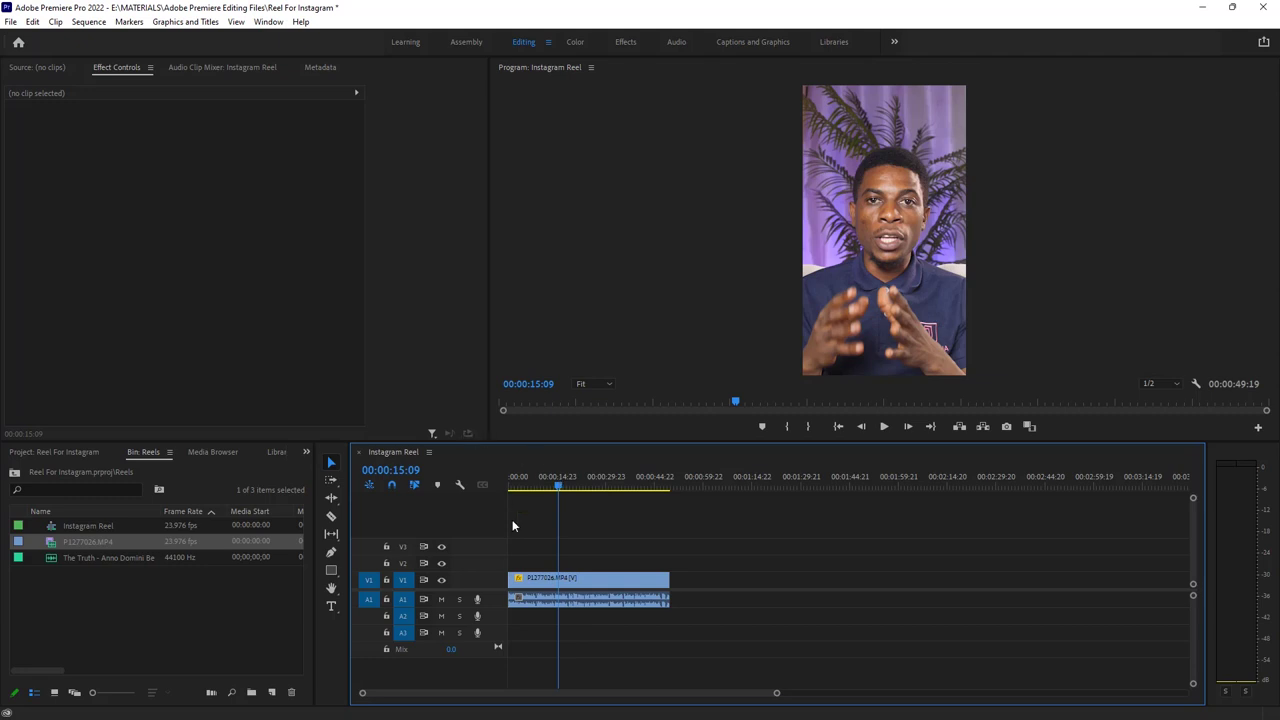
left_click(590, 580)
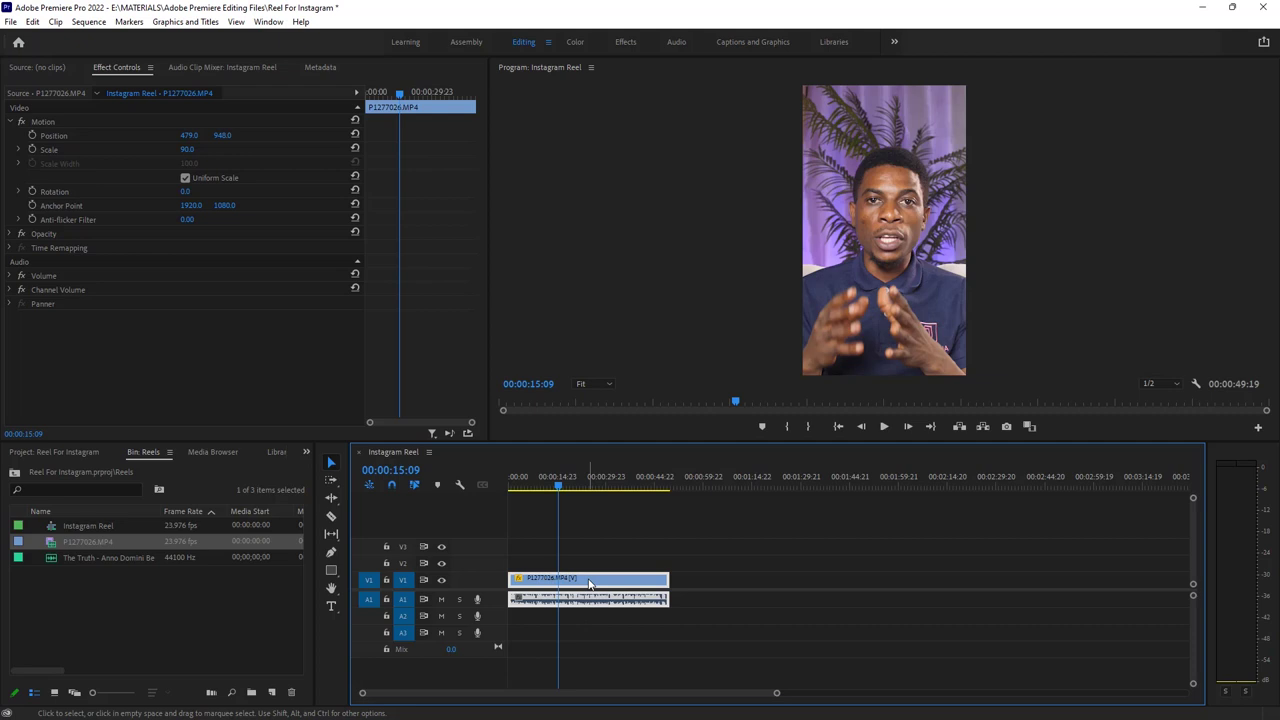
left_click_drag(561, 489, 505, 499)
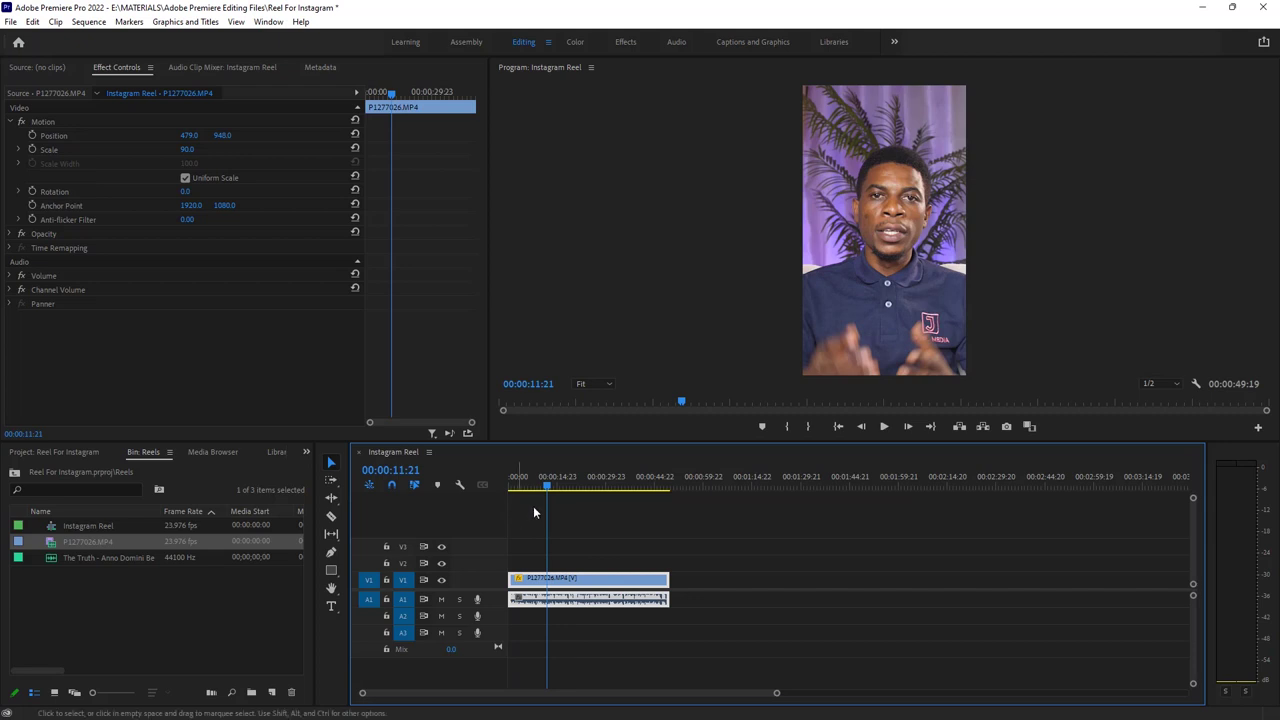
left_click_drag(560, 492, 510, 487)
key("space")
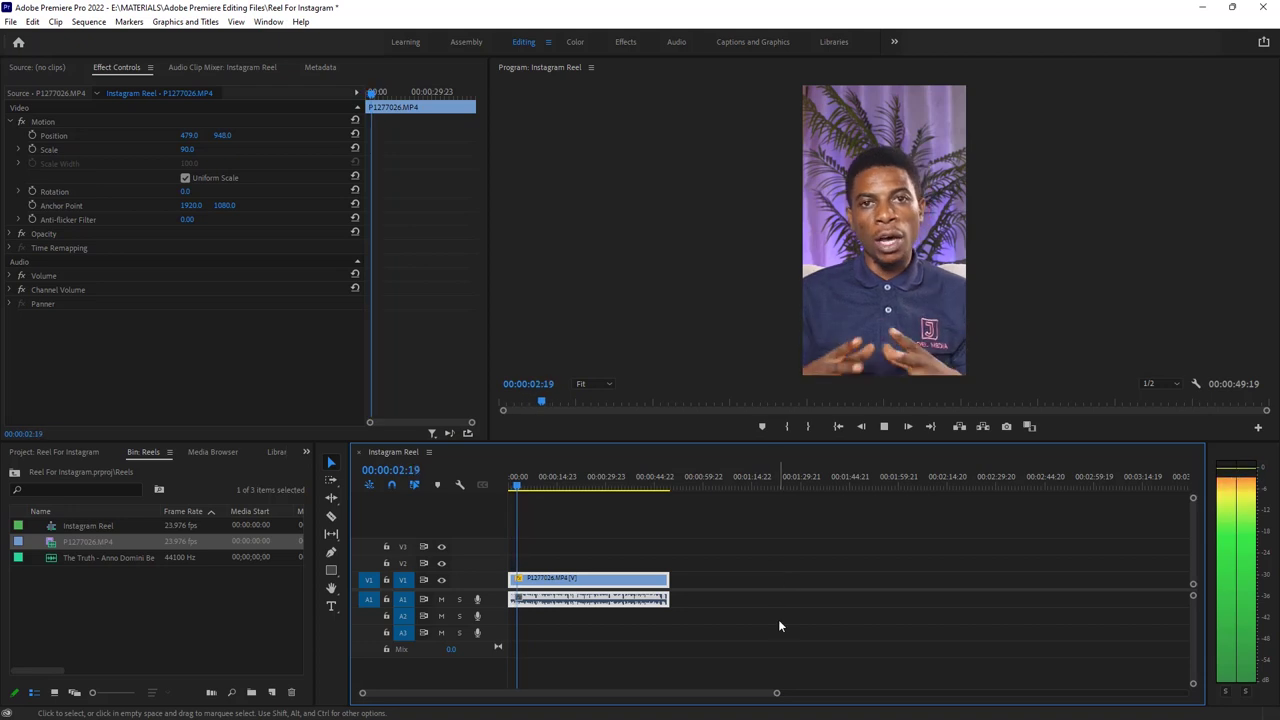
key("space")
left_click_drag(776, 692, 651, 700)
left_click_drag(564, 484, 510, 485)
key("space")
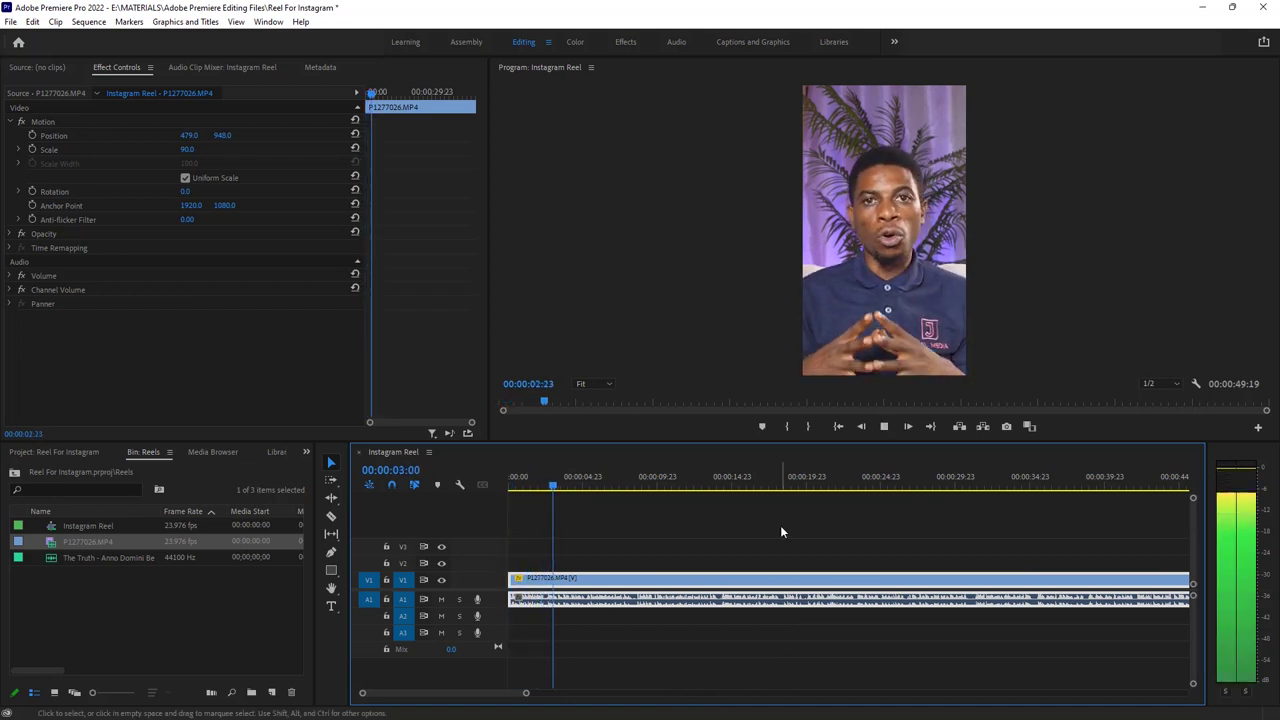
key("space")
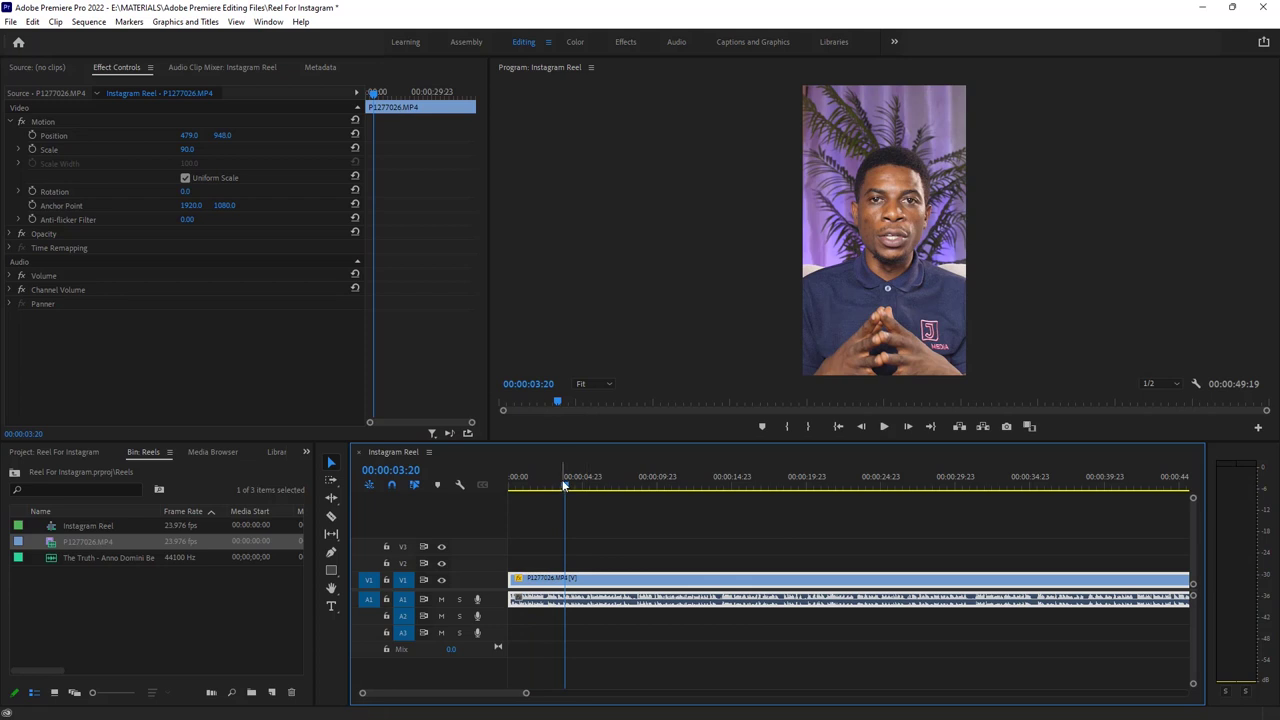
left_click_drag(567, 485, 486, 499)
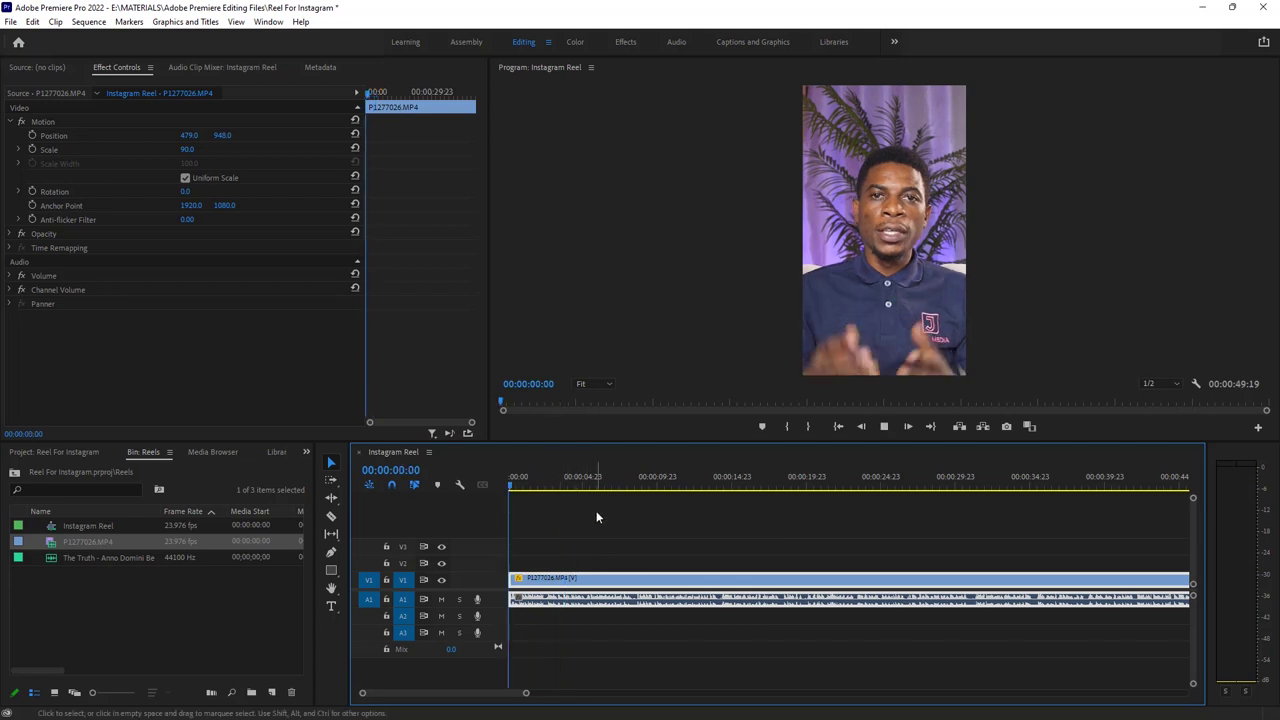
key("space")
key("space")
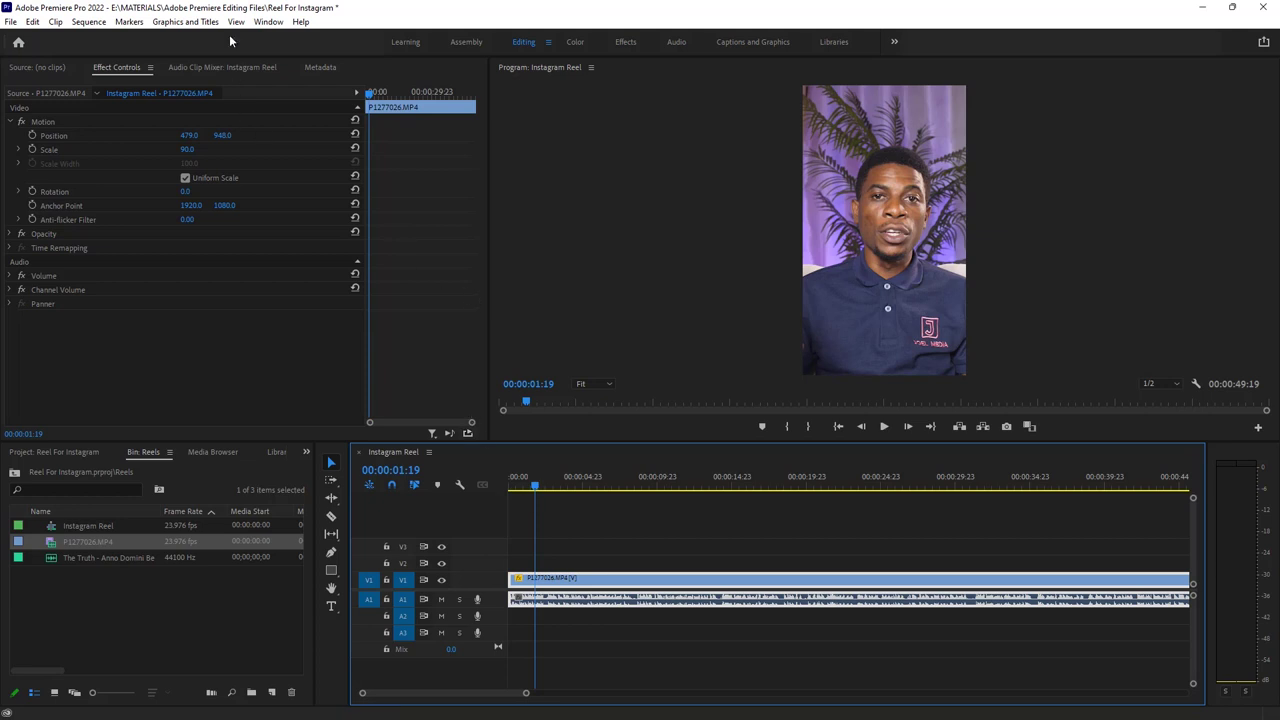
left_click(266, 22)
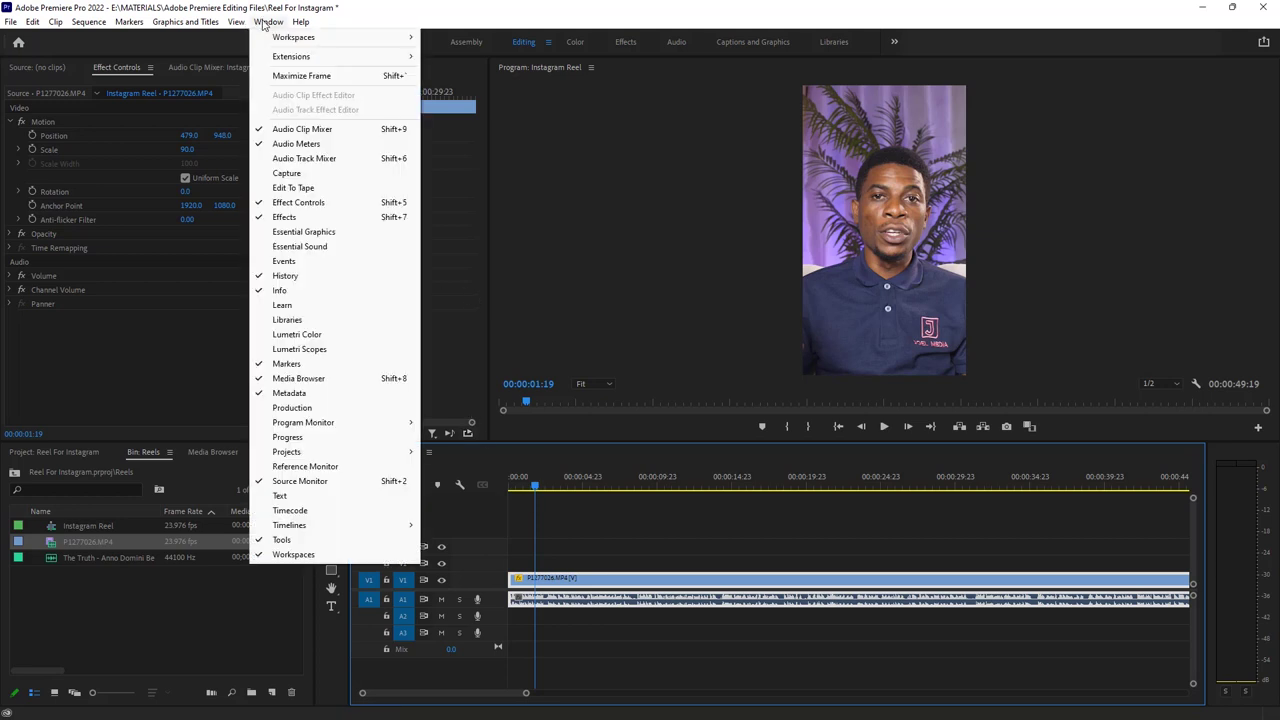
Open the Premiere Composer extension and scroll through its Starter Pack templates
mouse_move(299, 58)
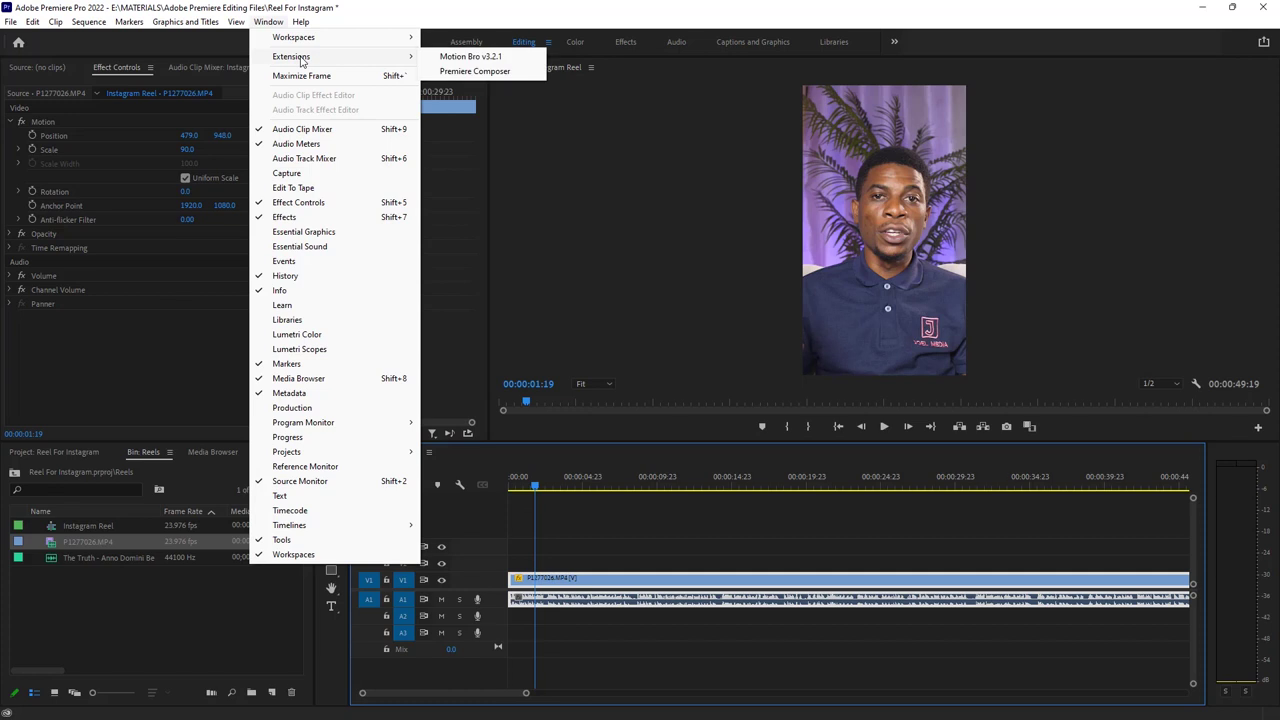
left_click(472, 72)
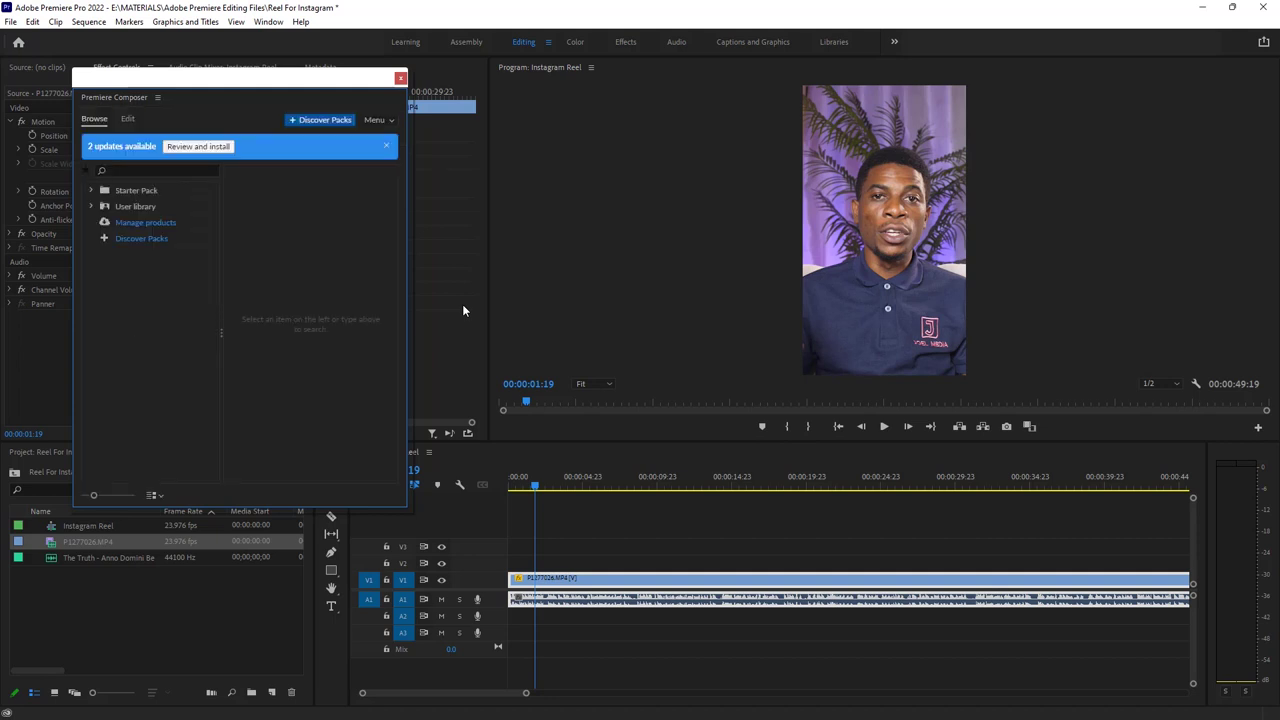
left_click(142, 191)
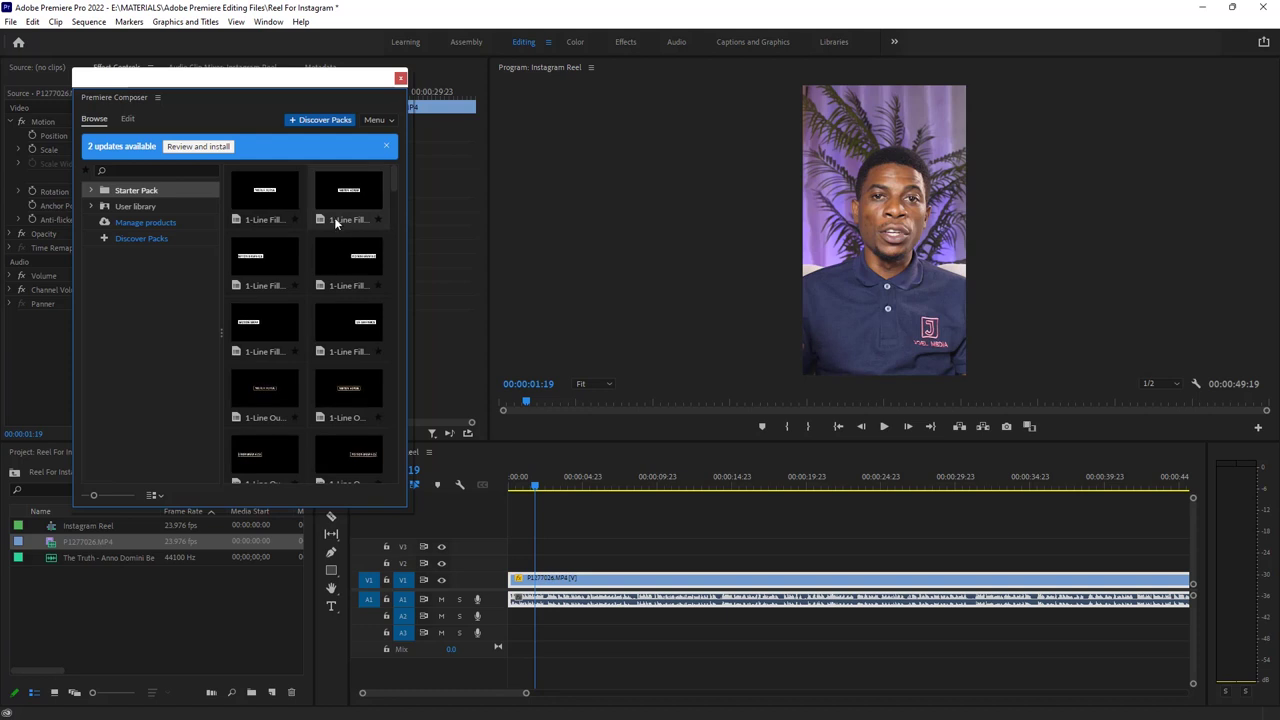
scroll(274, 343, "down", 5)
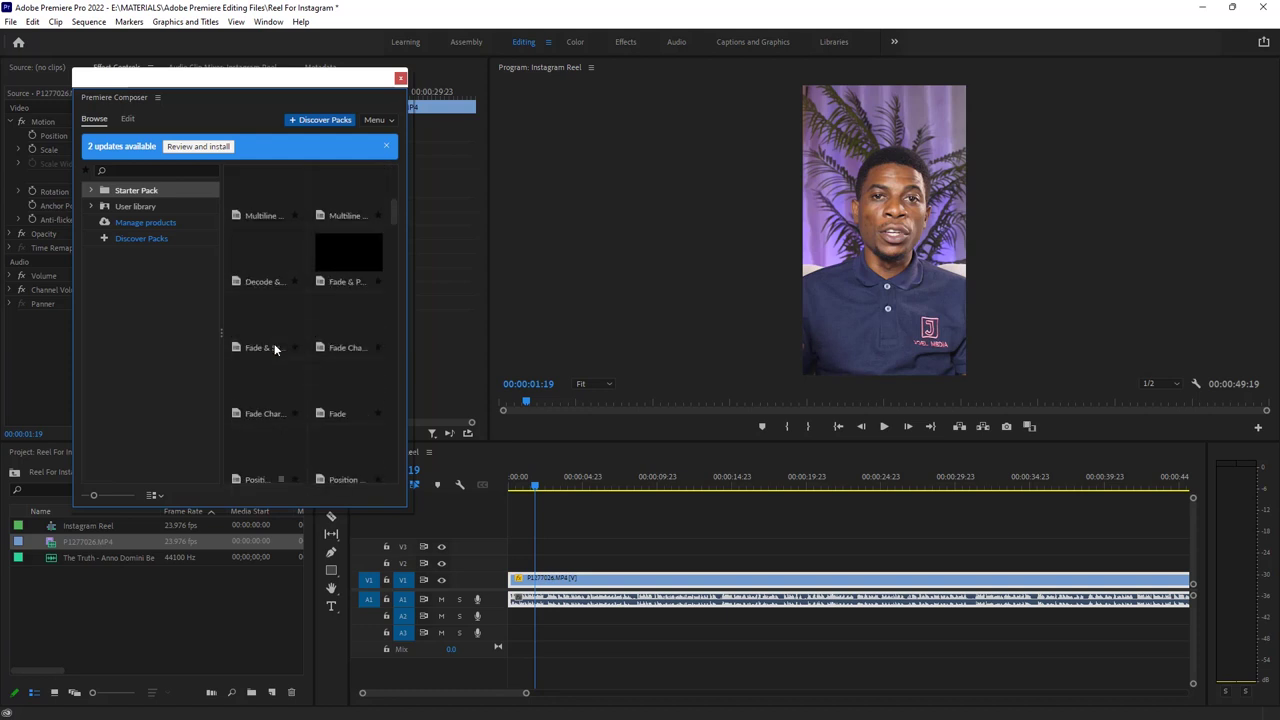
scroll(274, 347, "down", 3)
scroll(274, 347, "down", 1)
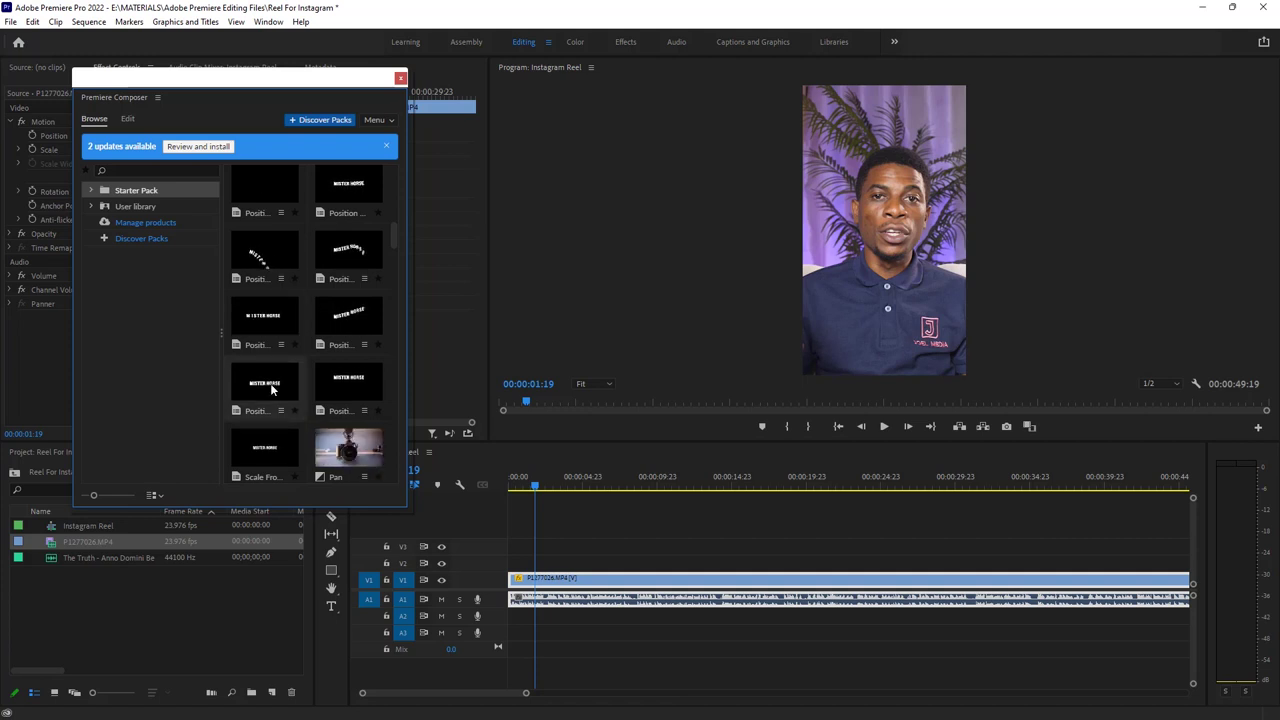
Place the Position Overshoot - Bottom title on V2 and slide it to start near the sequence beginning
left_click_drag(340, 385, 540, 563)
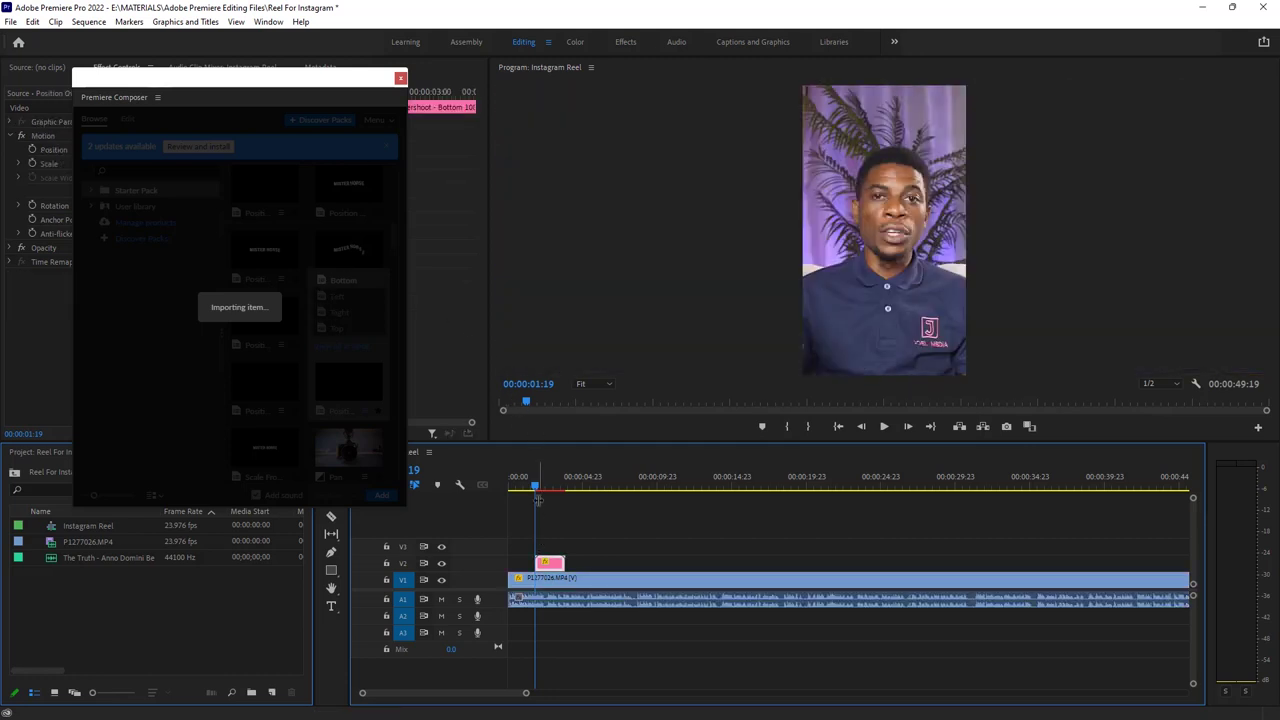
left_click_drag(535, 485, 465, 693)
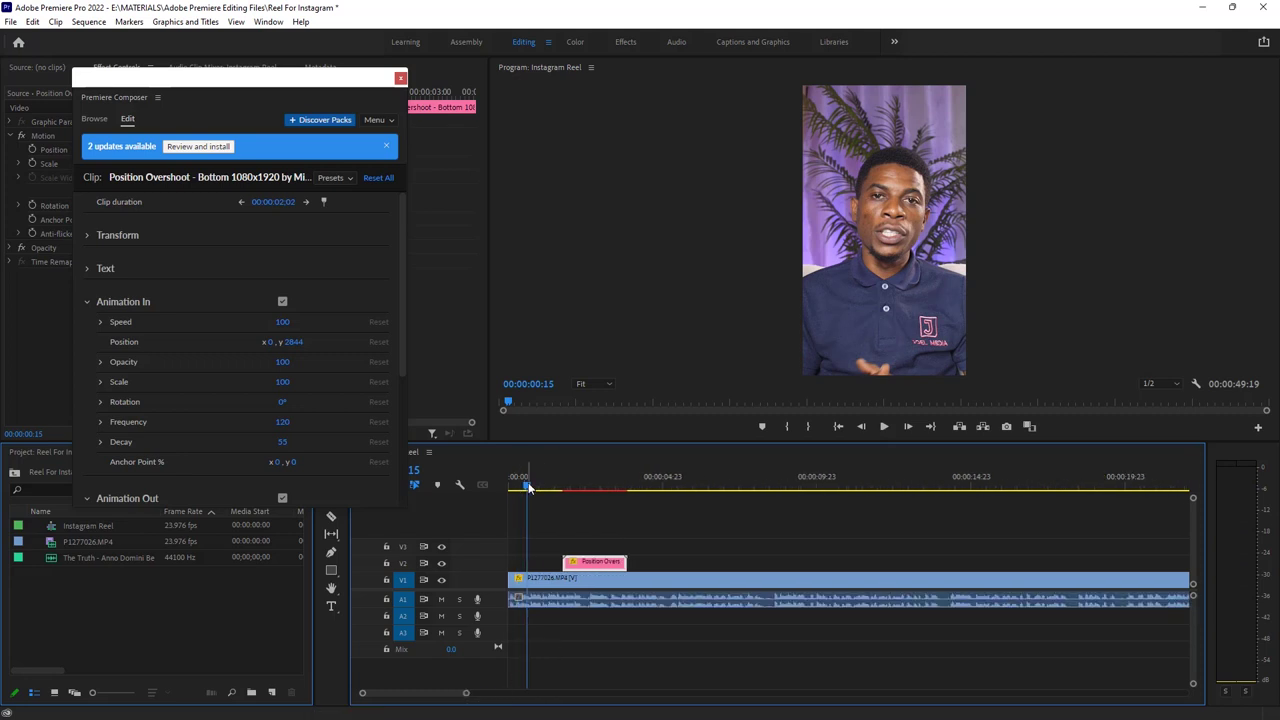
key("Left")
left_click_drag(594, 568, 569, 567)
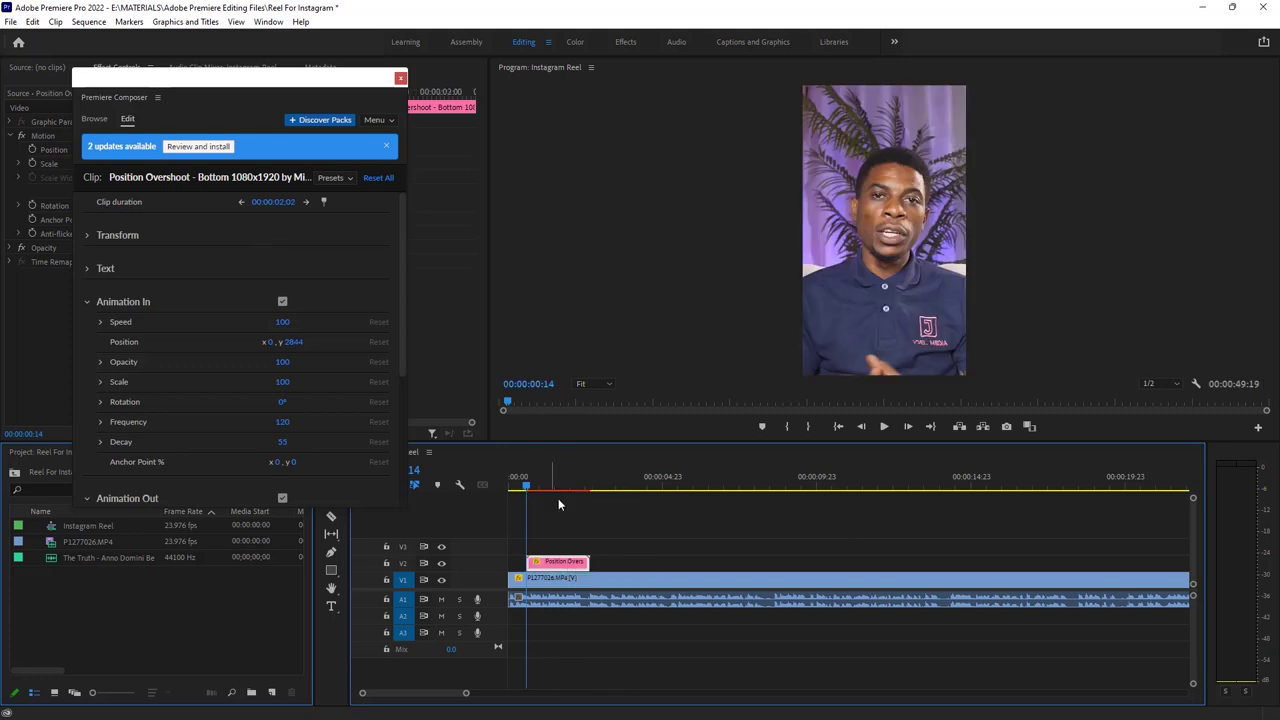
left_click(88, 268)
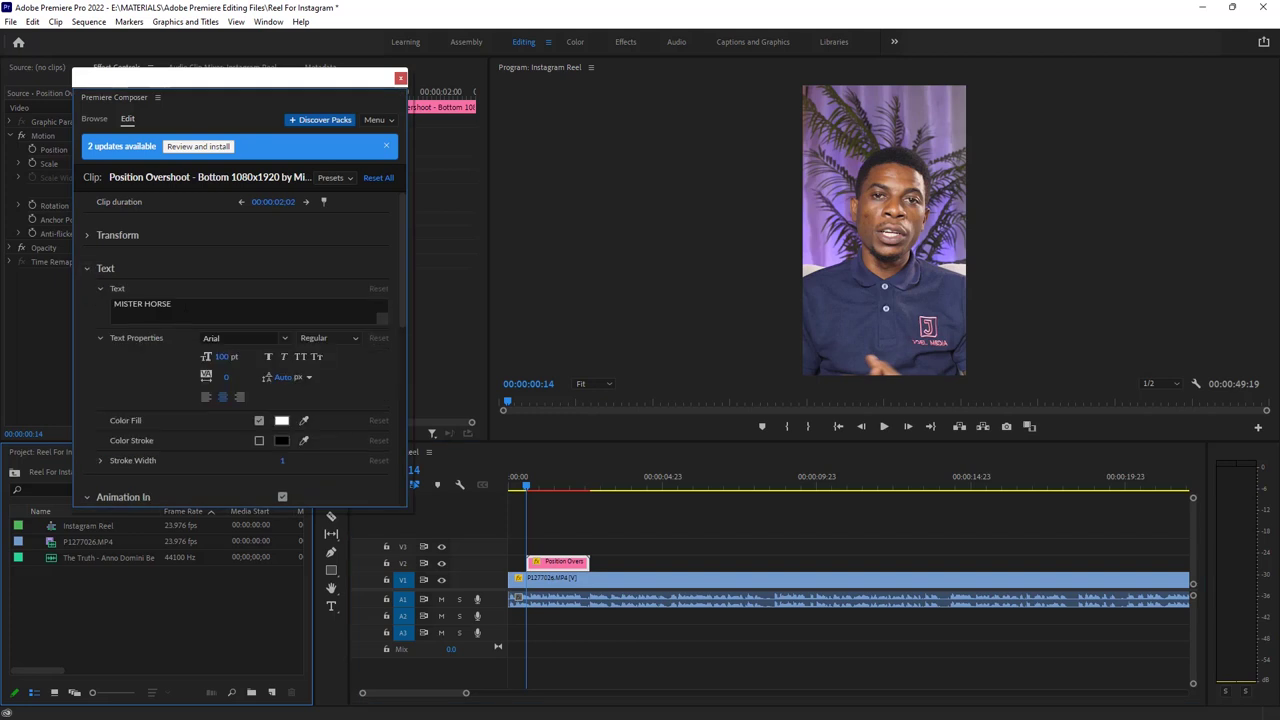
Replace MISTER HORSE with CHANGAMOTO and set the font to Montserrat, weight Black
triple_click(190, 303)
type("CHAN")
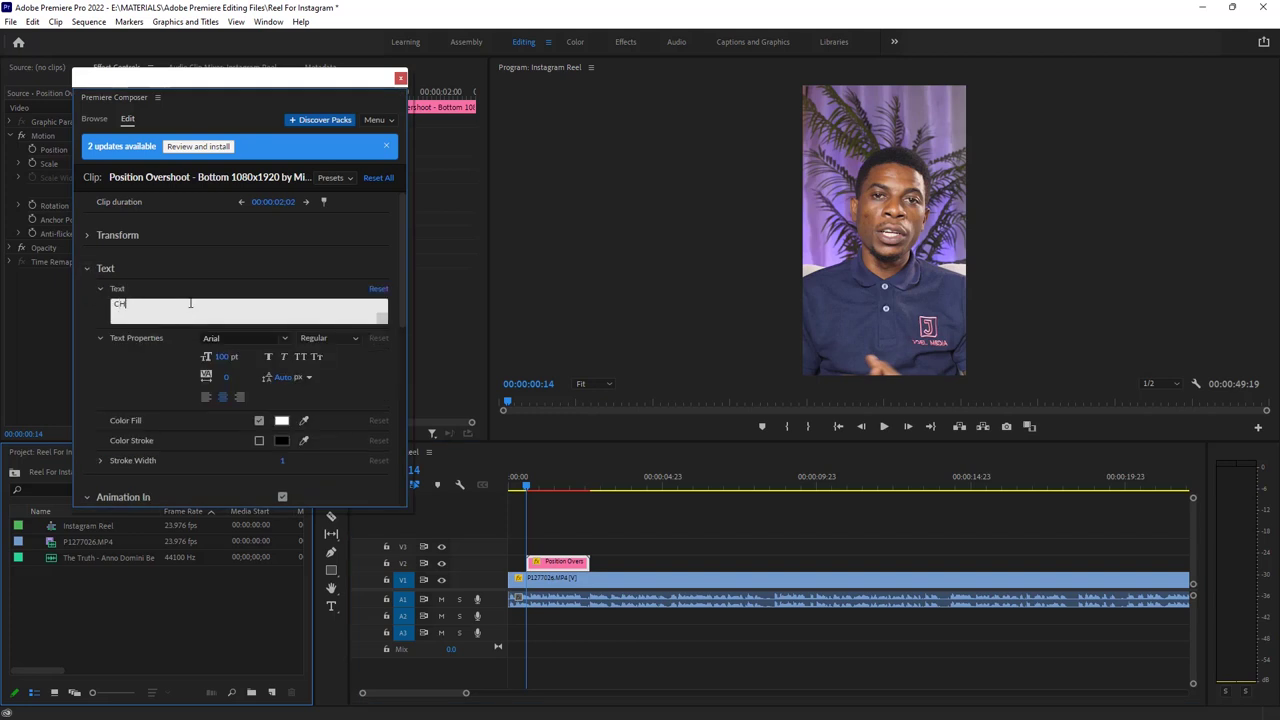
type("GAMOTO")
left_click(241, 341)
type("MONT")
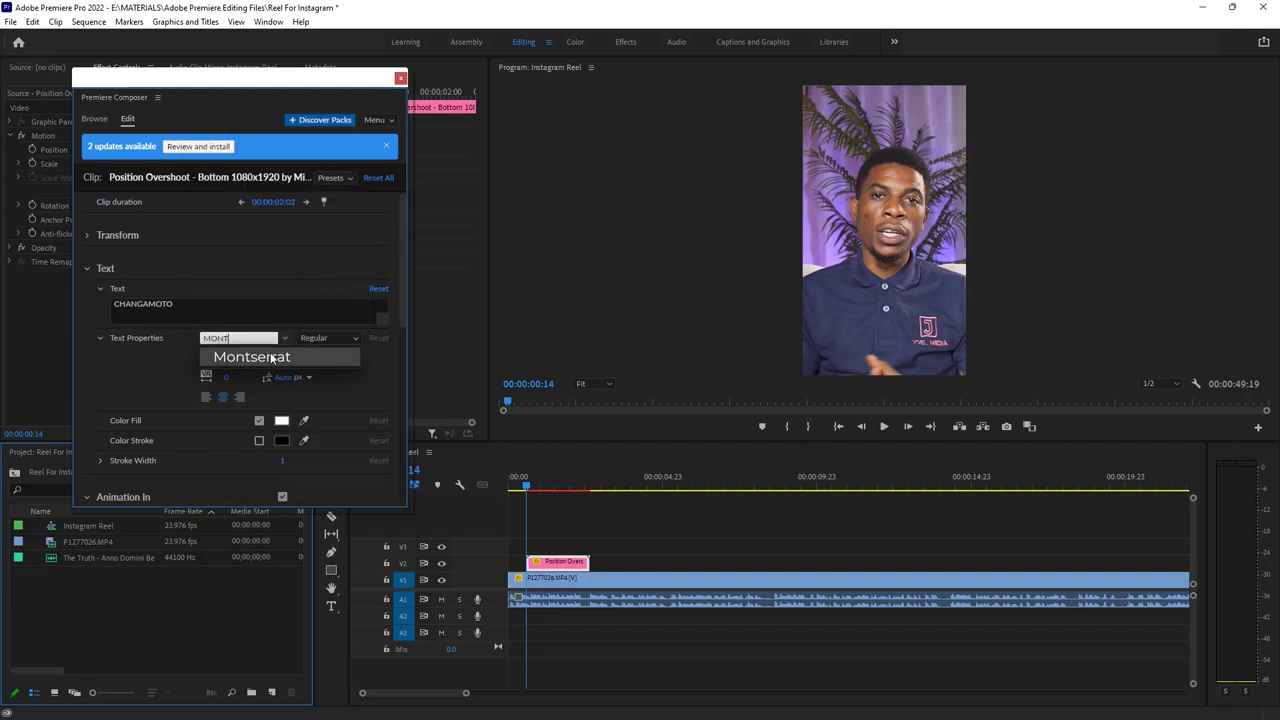
left_click(269, 354)
left_click(348, 340)
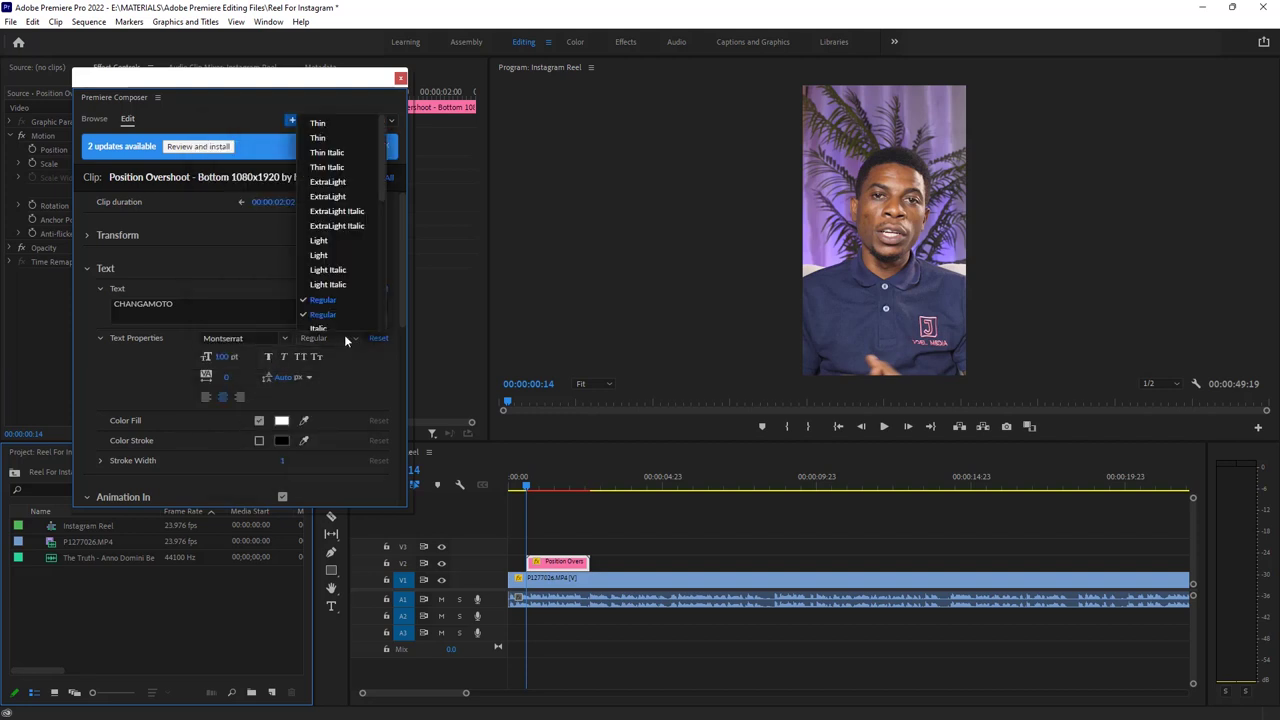
scroll(348, 284, "down", 5)
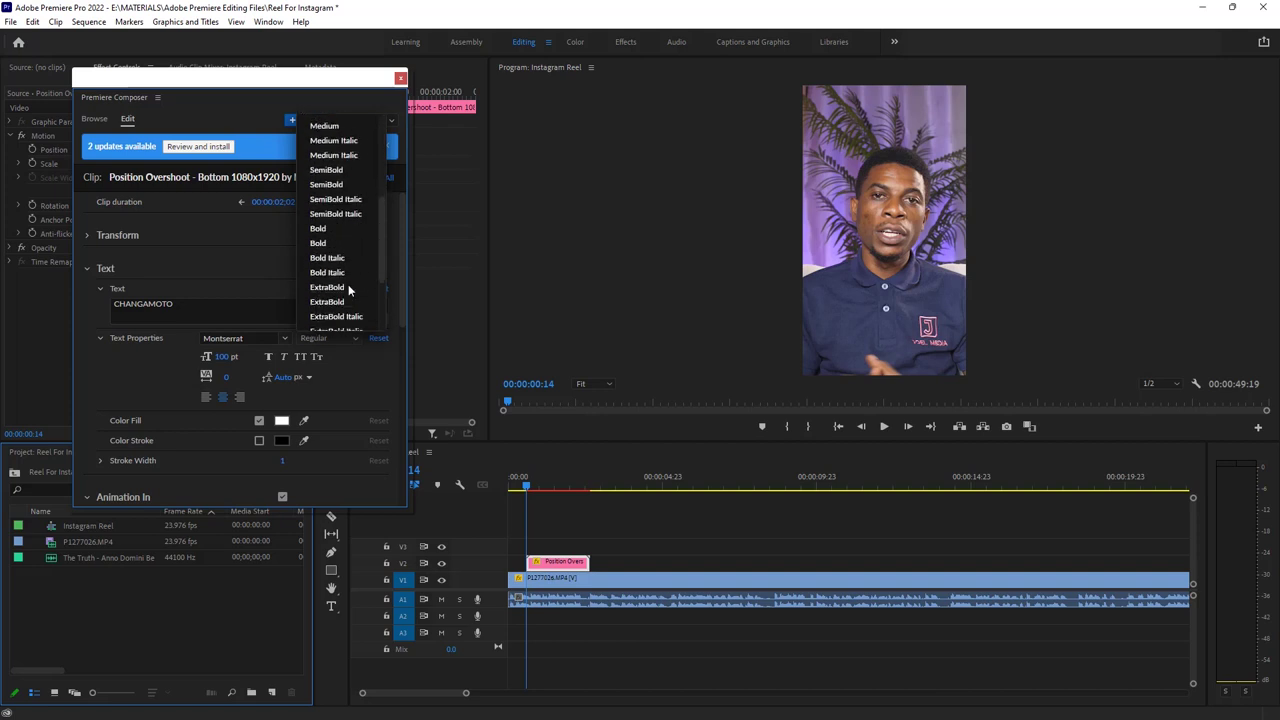
left_click(320, 292)
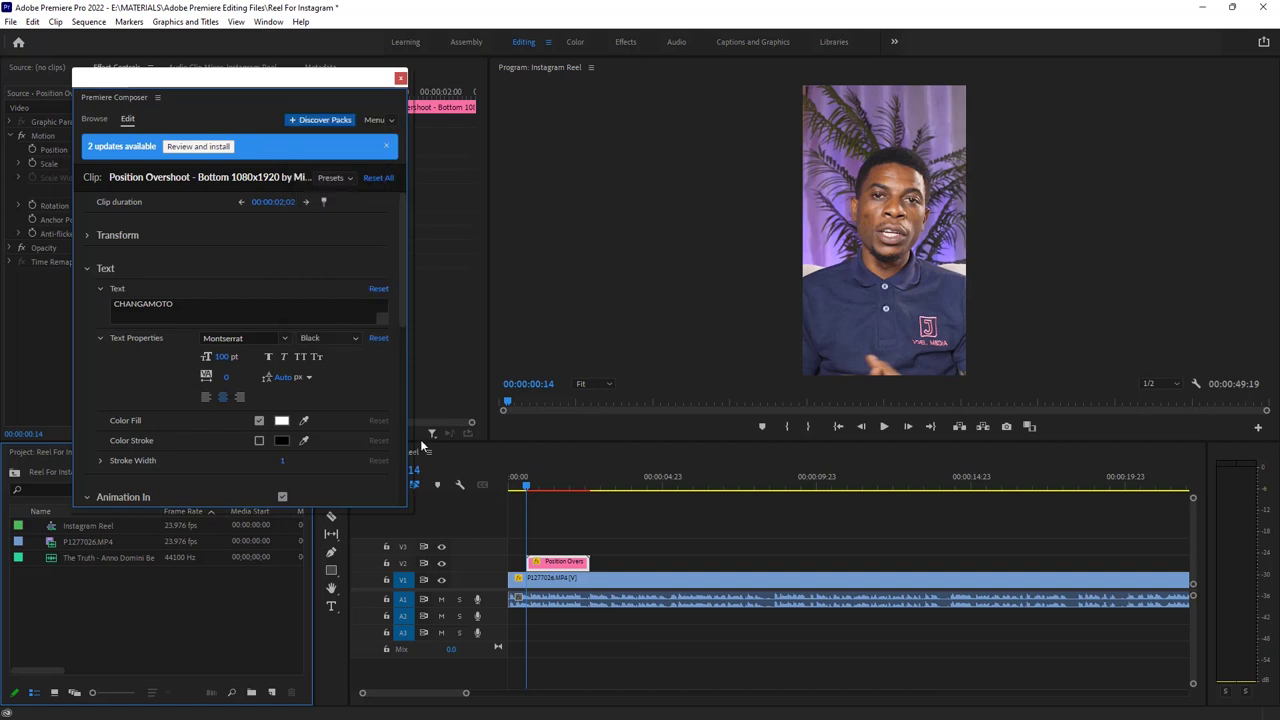
Play the sequence from the start to preview the CHANGAMOTO title, then select its clip
left_click_drag(533, 489, 499, 492)
key("space")
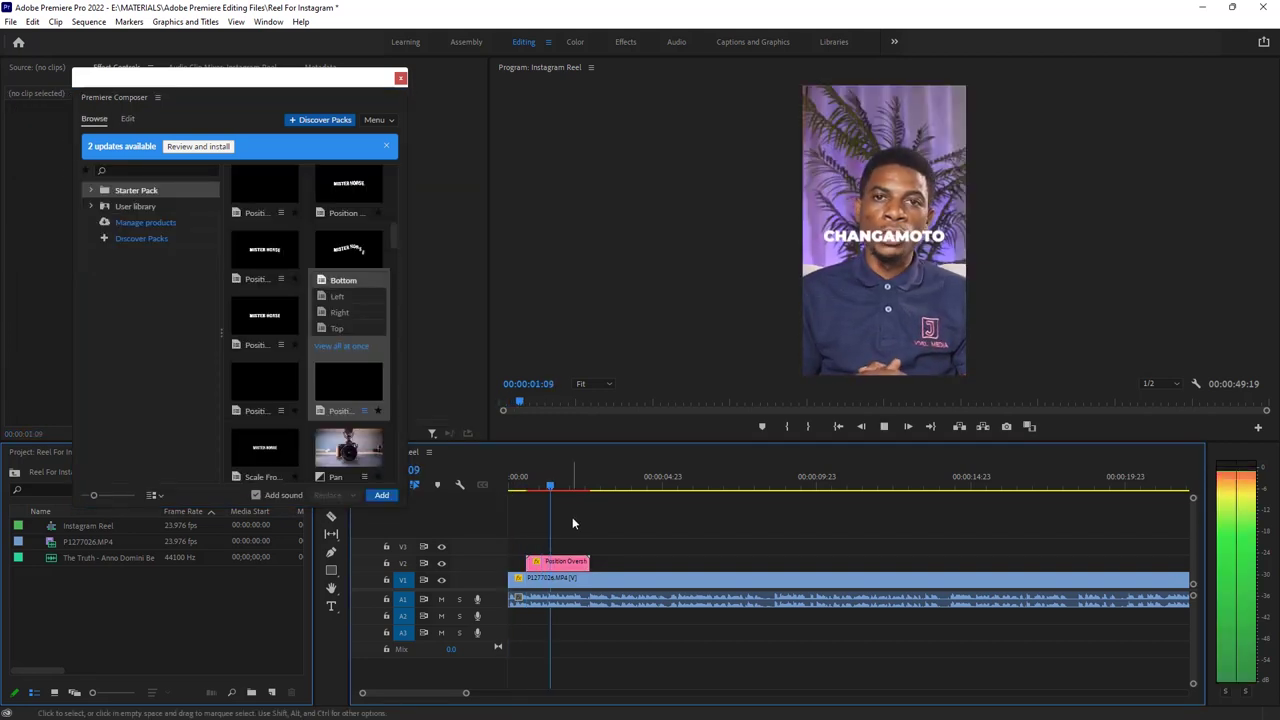
key("space")
left_click(557, 561)
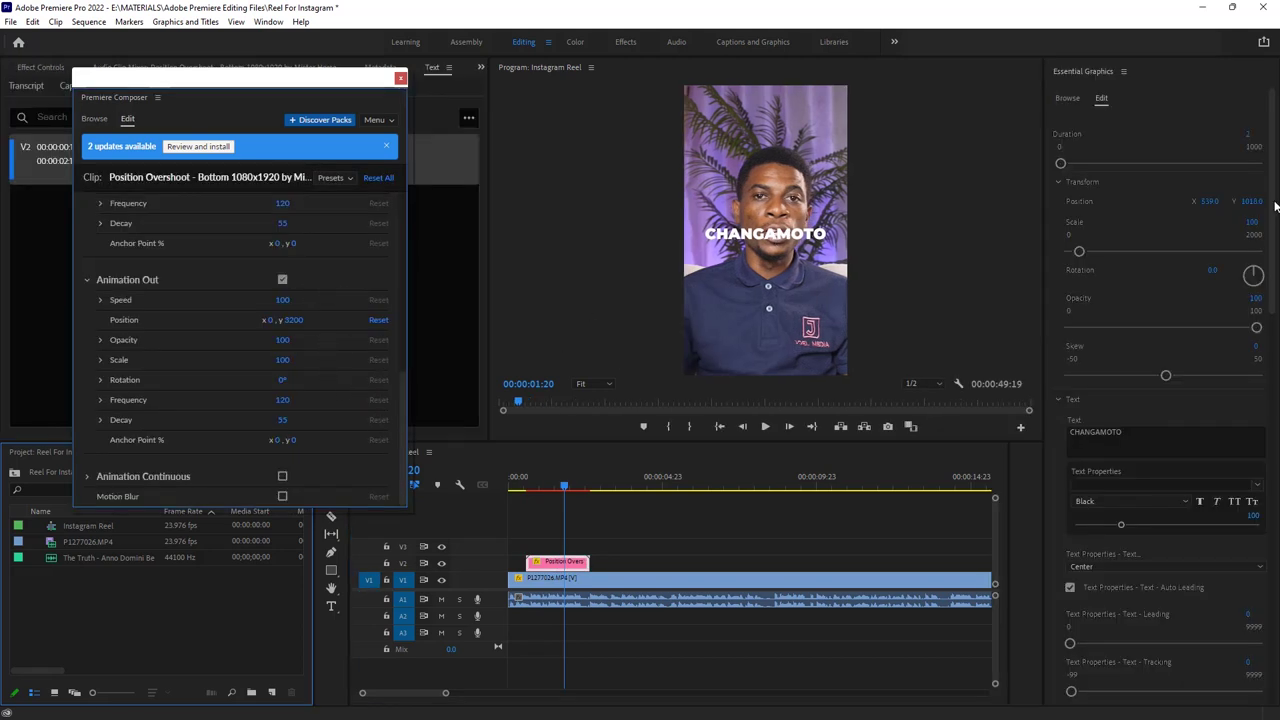
Lower the CHANGAMOTO title to Y 1480, preview it, and Alt-drag a copy onto V3
left_click_drag(1252, 204, 1262, 204)
left_click(523, 485)
key("space")
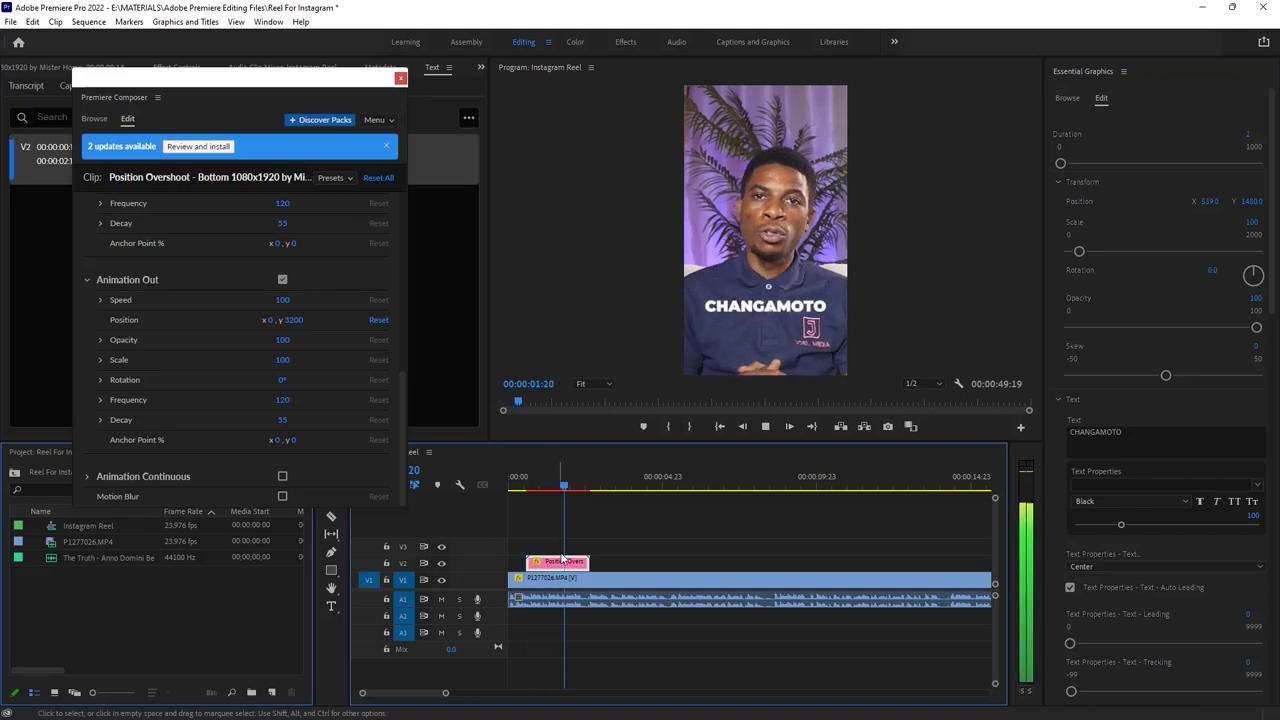
key("space")
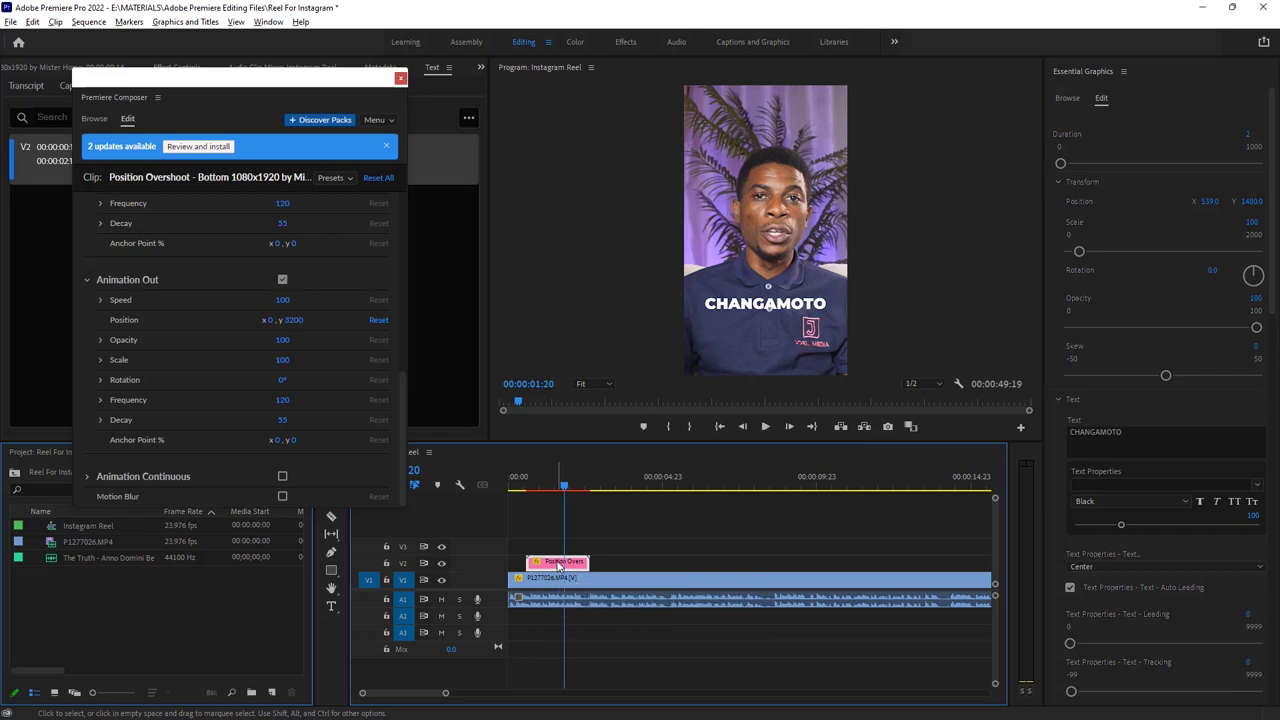
left_click_drag(560, 566, 558, 551)
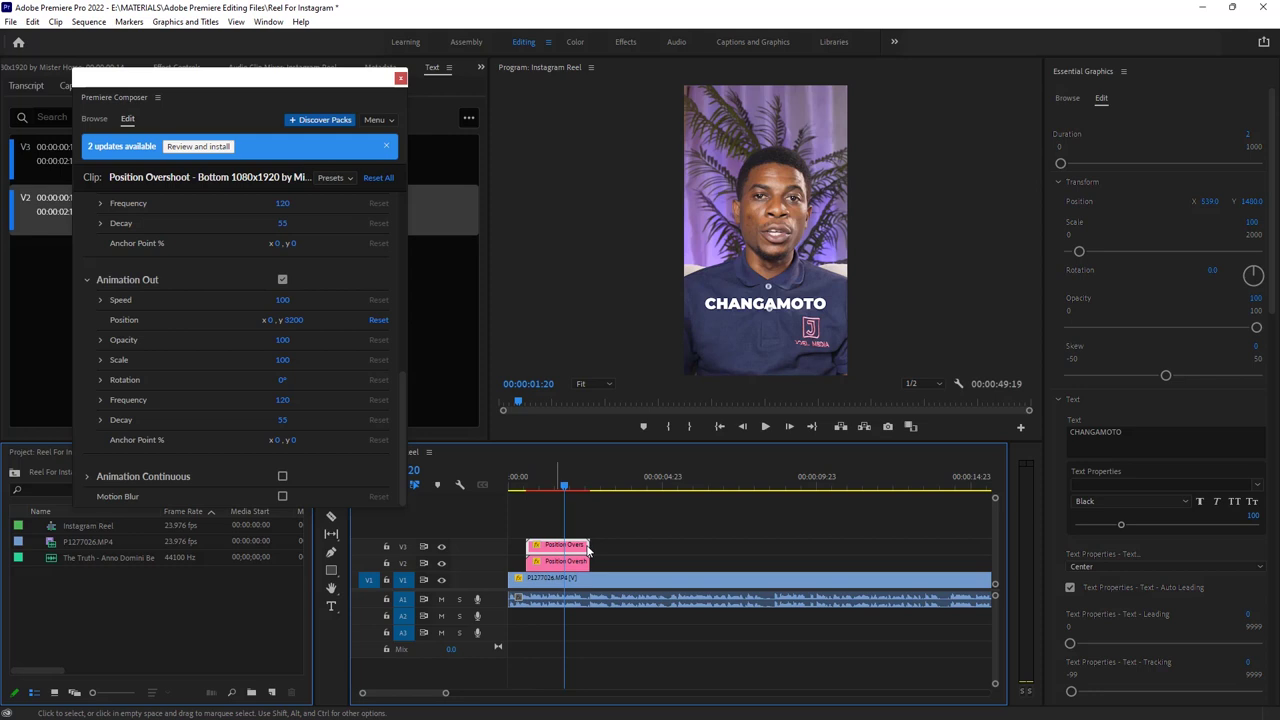
Align the V3 title copy to start at 00:00:01:14 and change its text to VIDEOS
left_click_drag(588, 550, 627, 550)
left_click(558, 486)
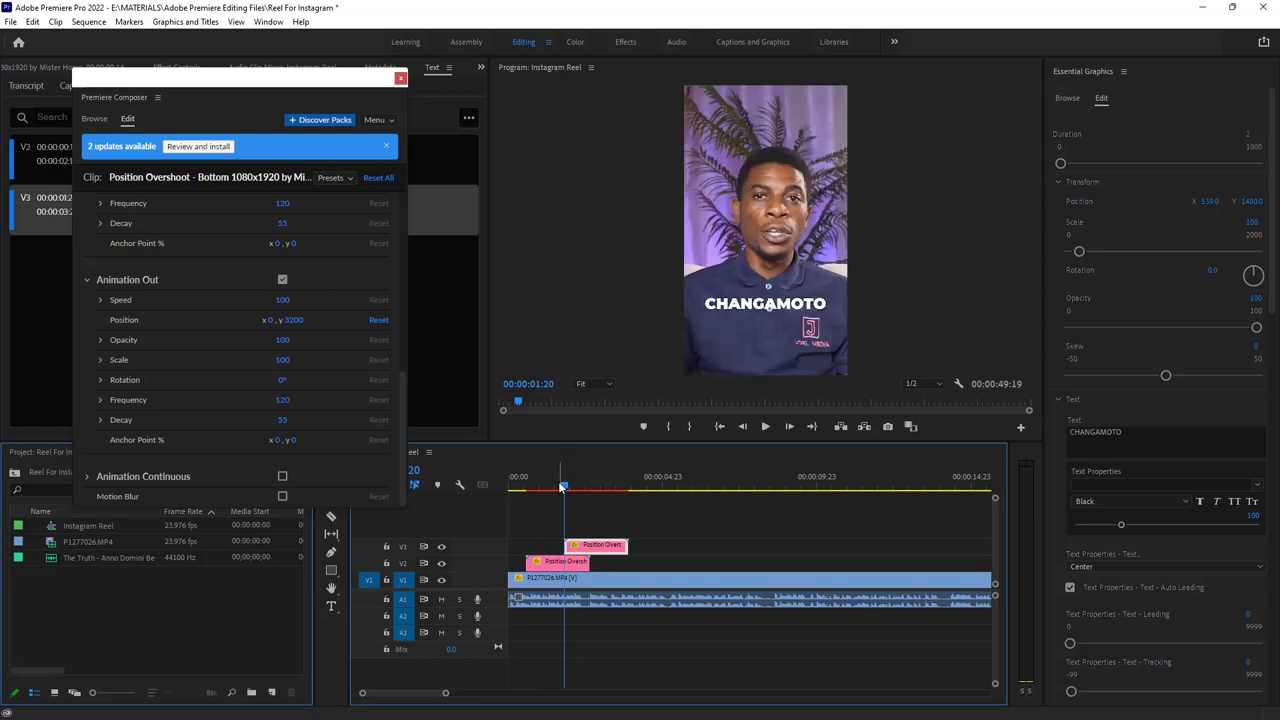
left_click_drag(595, 552, 586, 552)
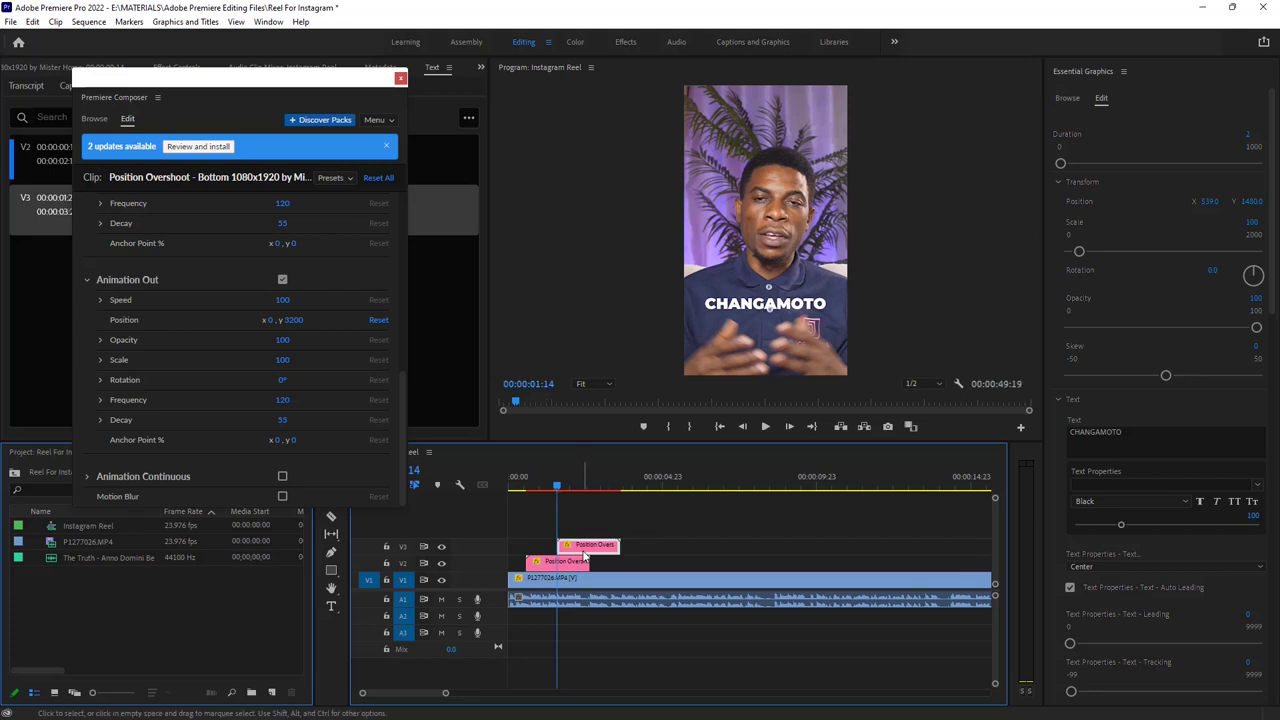
scroll(96, 279, "up", 10)
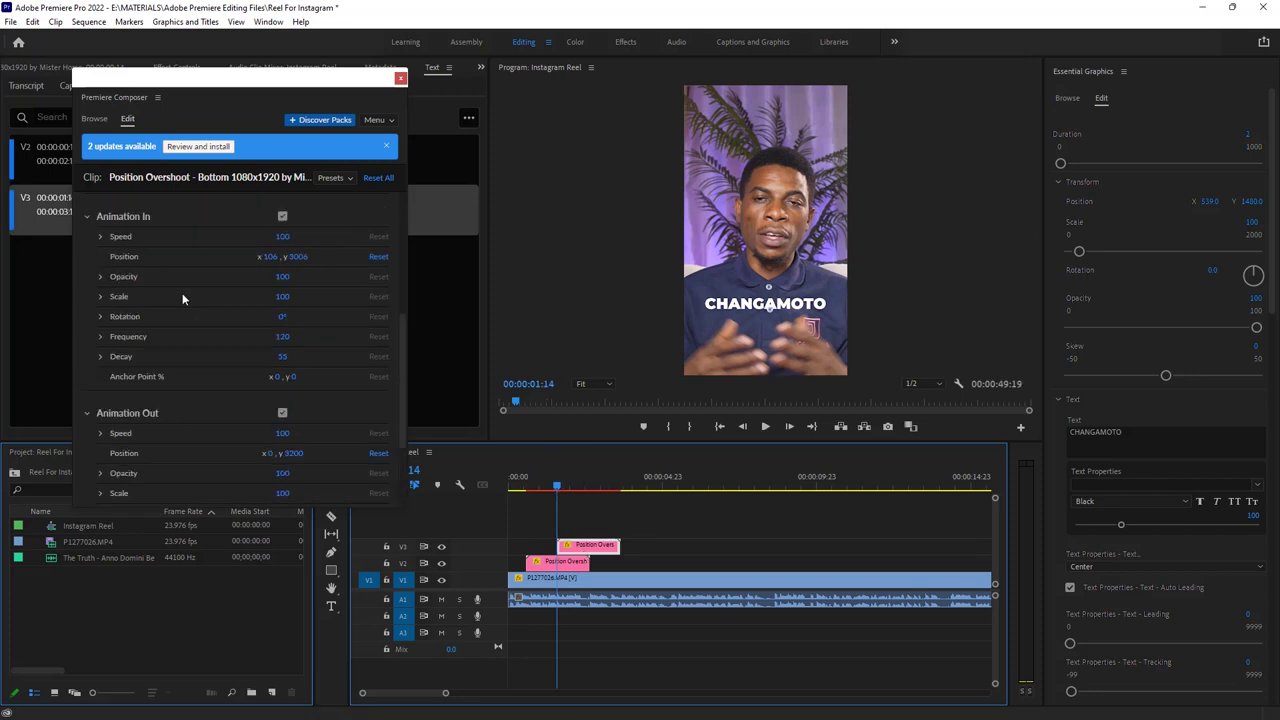
left_click(186, 308)
key("ctrl+a")
type("V")
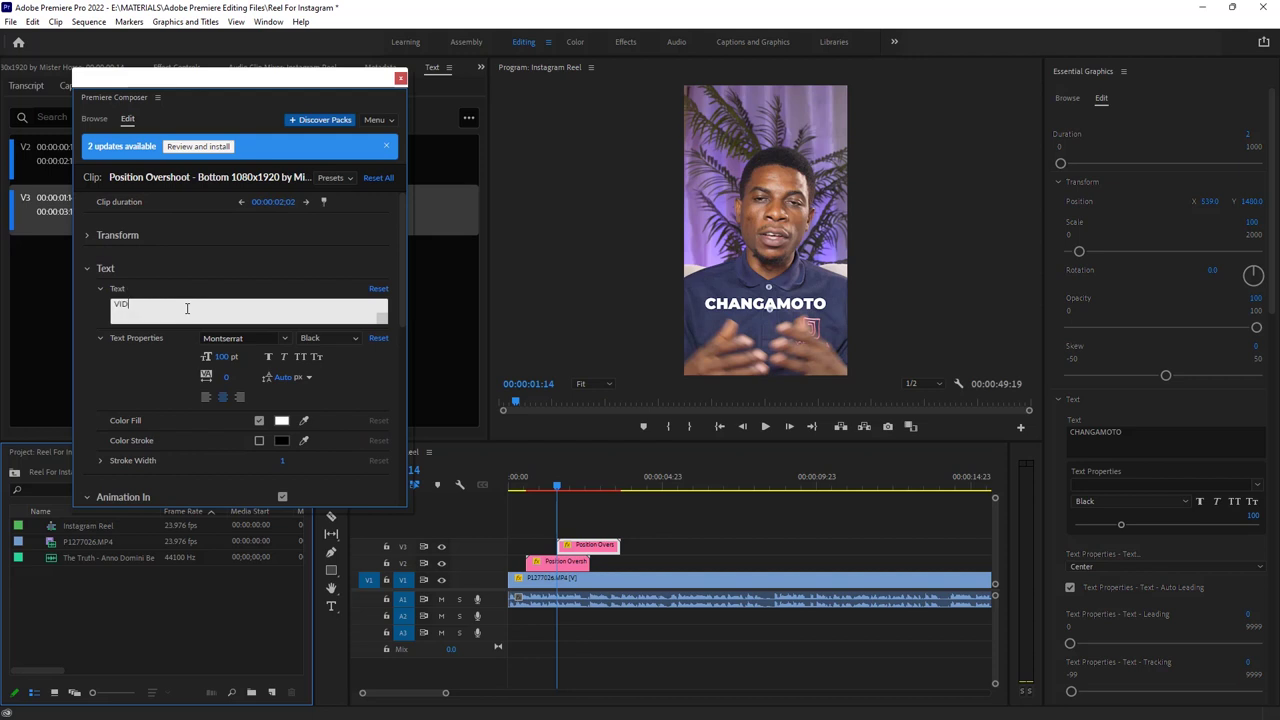
type("IDEOS")
left_click(193, 376)
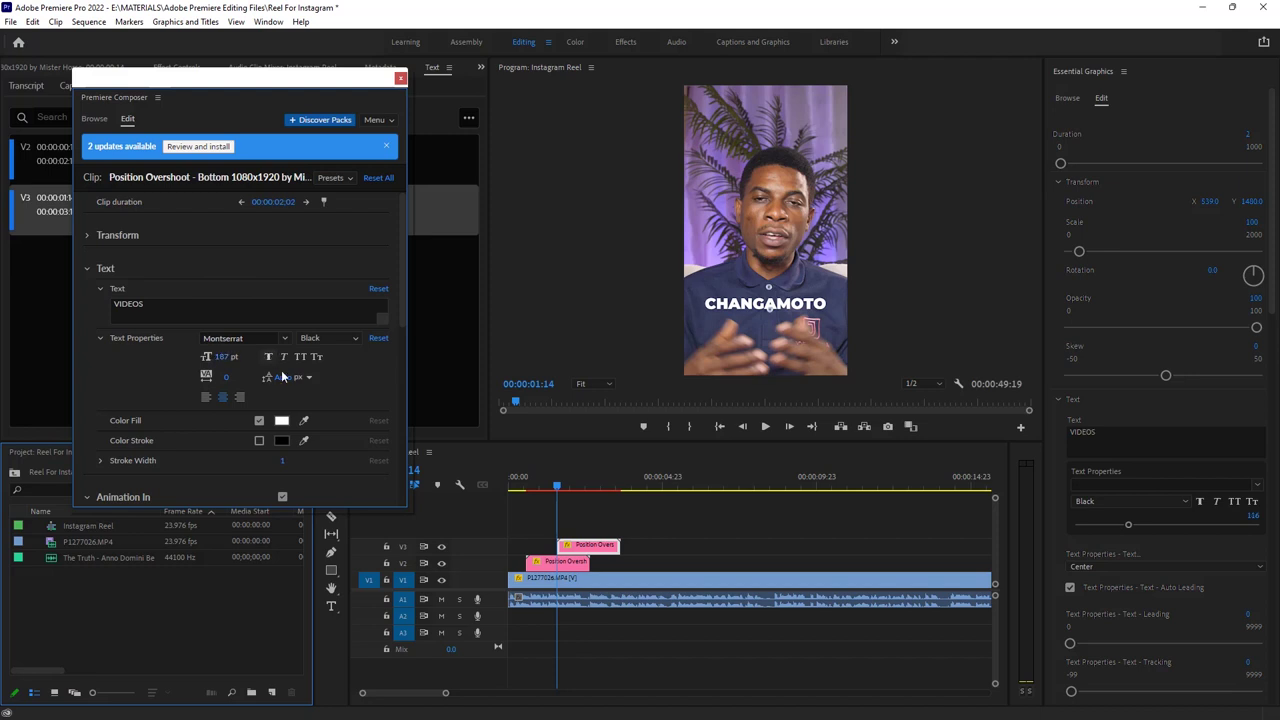
Lower VIDEOS to Y 1754, preview both titles, and extend the CHANGAMOTO clip on V2
left_click(570, 486)
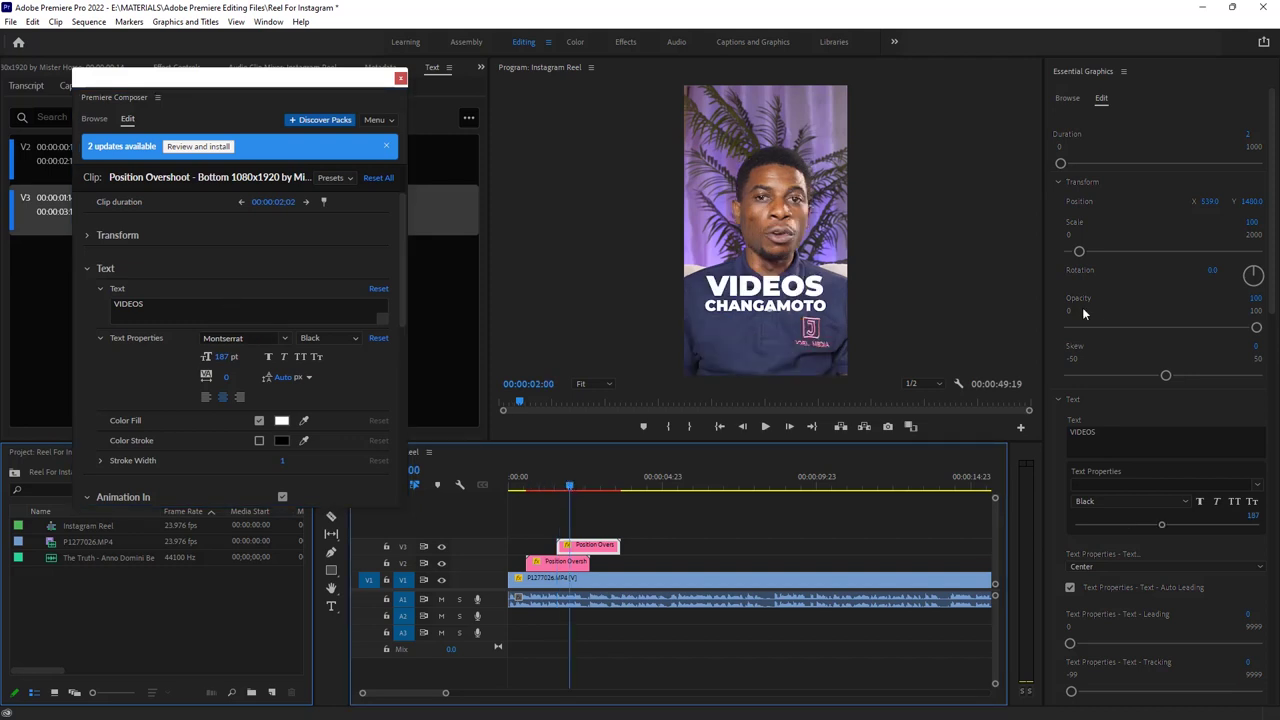
mouse_move(1255, 200)
left_mouse_down()
mouse_move(1279, 200)
mouse_move(1255, 207)
left_mouse_up()
left_click(521, 486)
key("space")
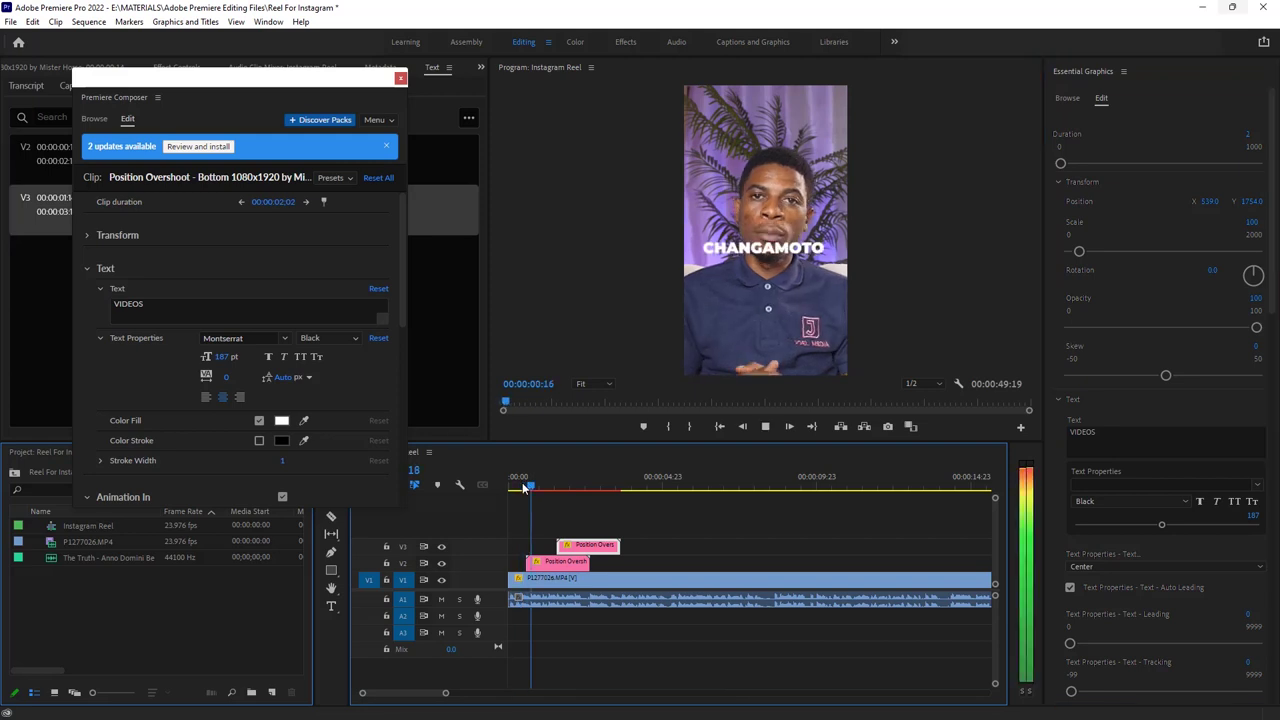
key("space")
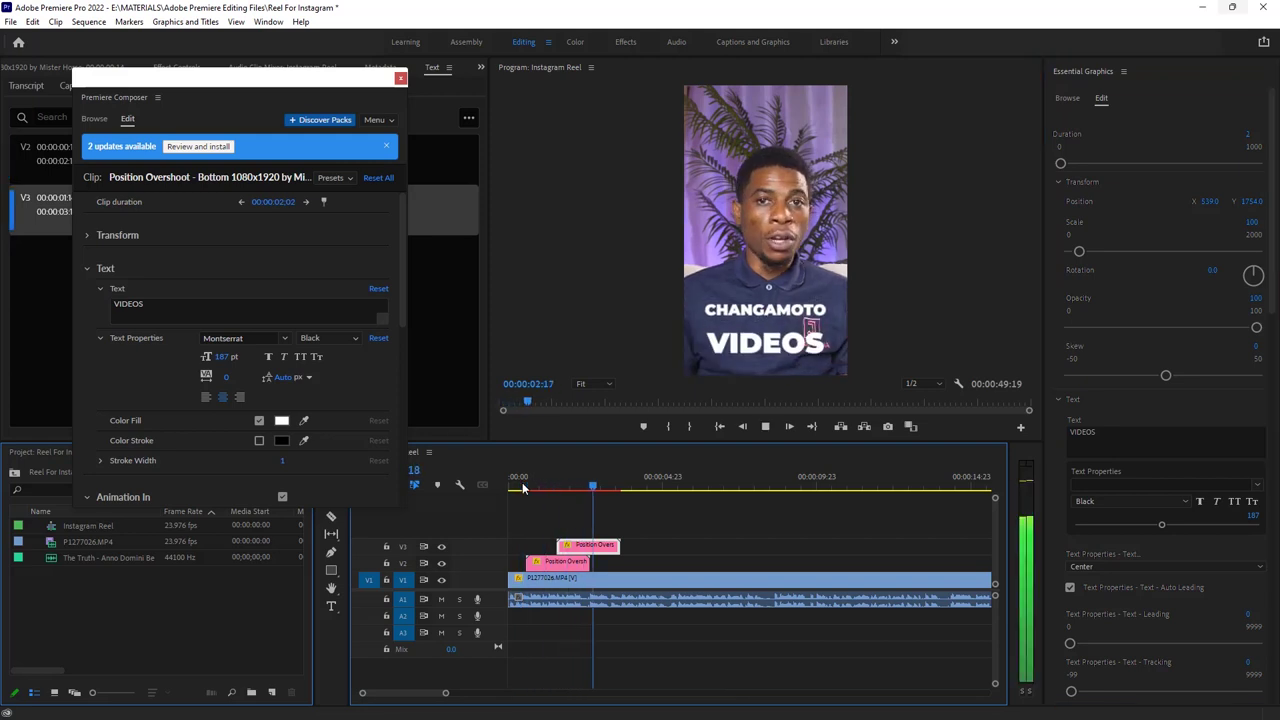
left_click_drag(590, 561, 634, 562)
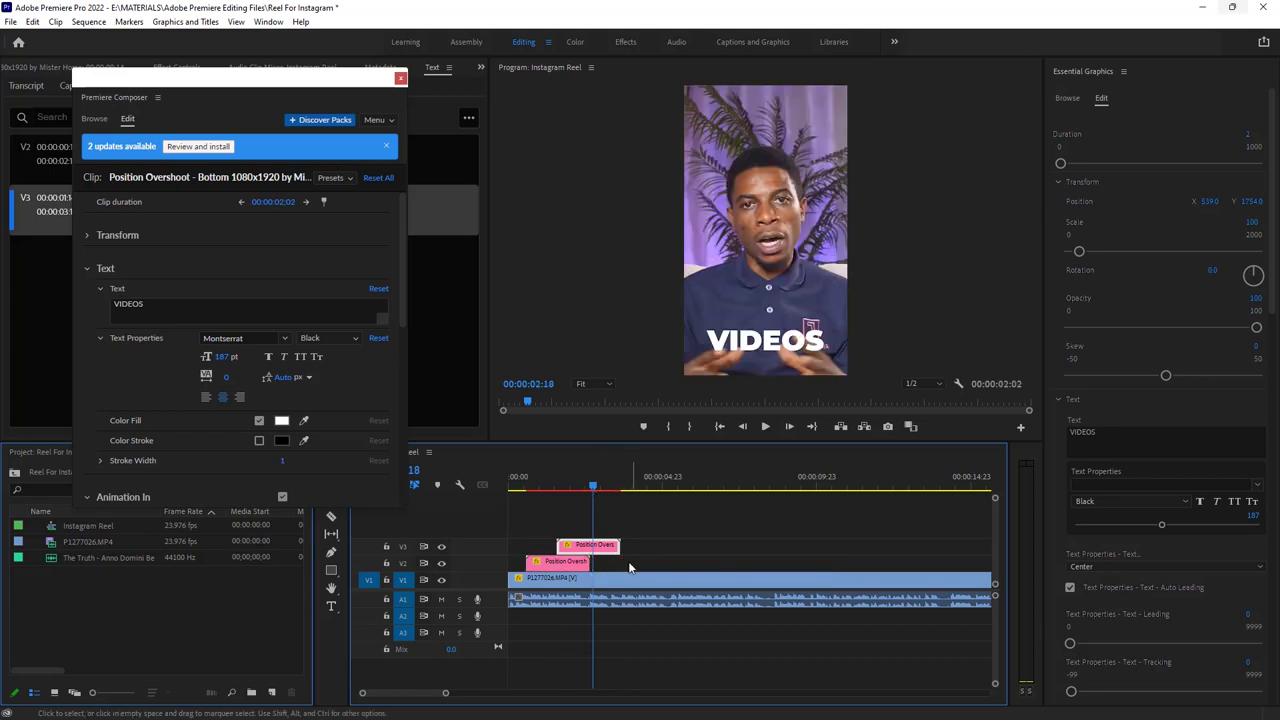
Trim one second off the VIDEOS clip on V3, leaving 00:00:01:02, and preview it
left_click_drag(614, 546, 586, 548)
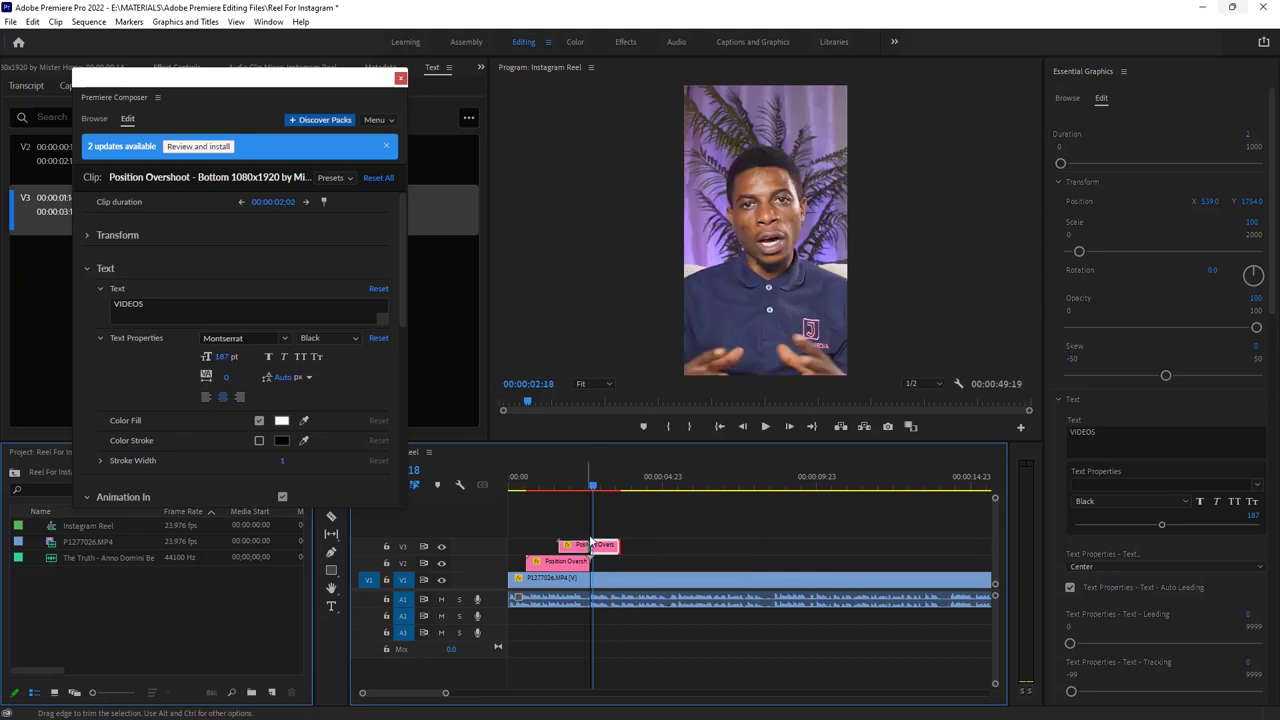
left_click(528, 486)
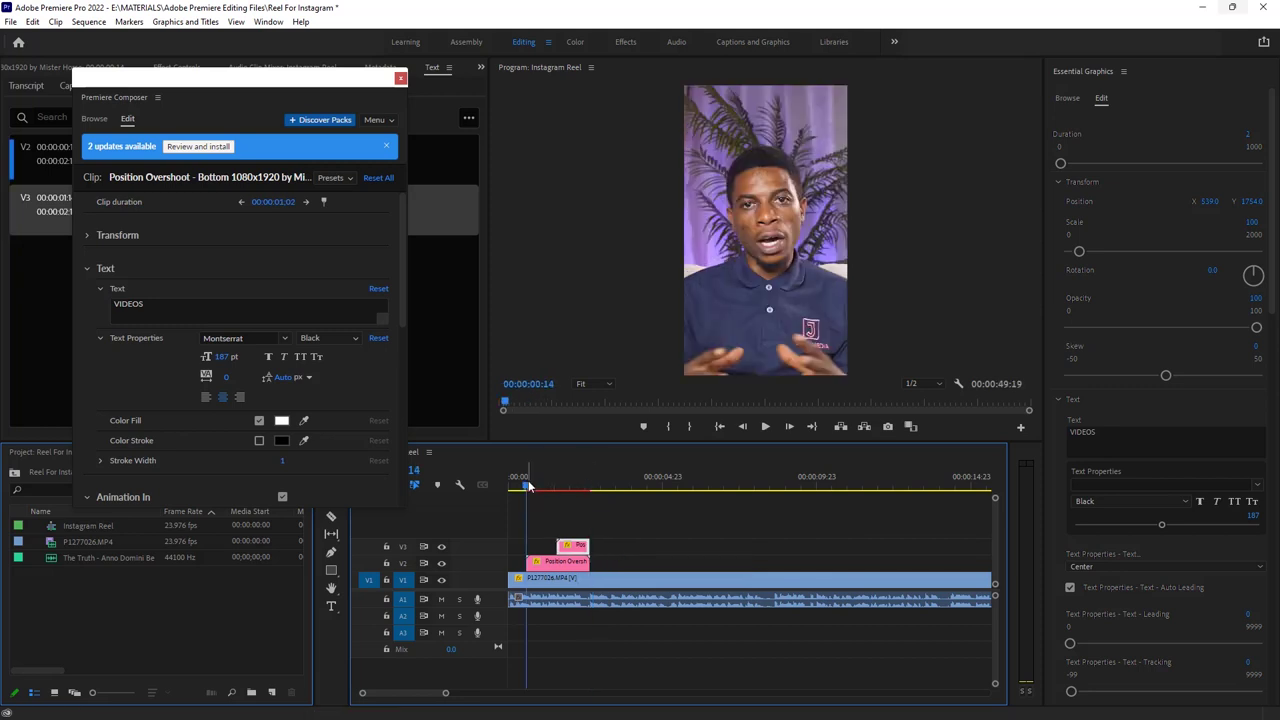
left_click(553, 546)
left_click_drag(528, 484, 555, 483)
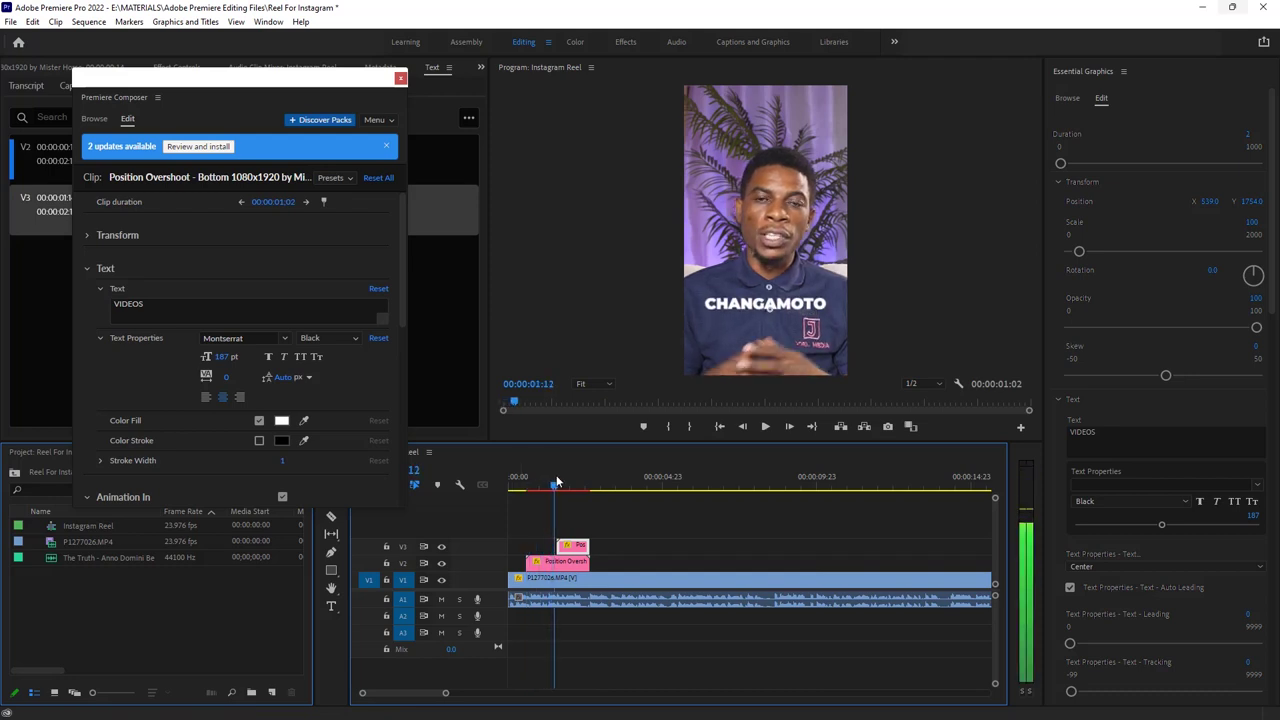
key("space")
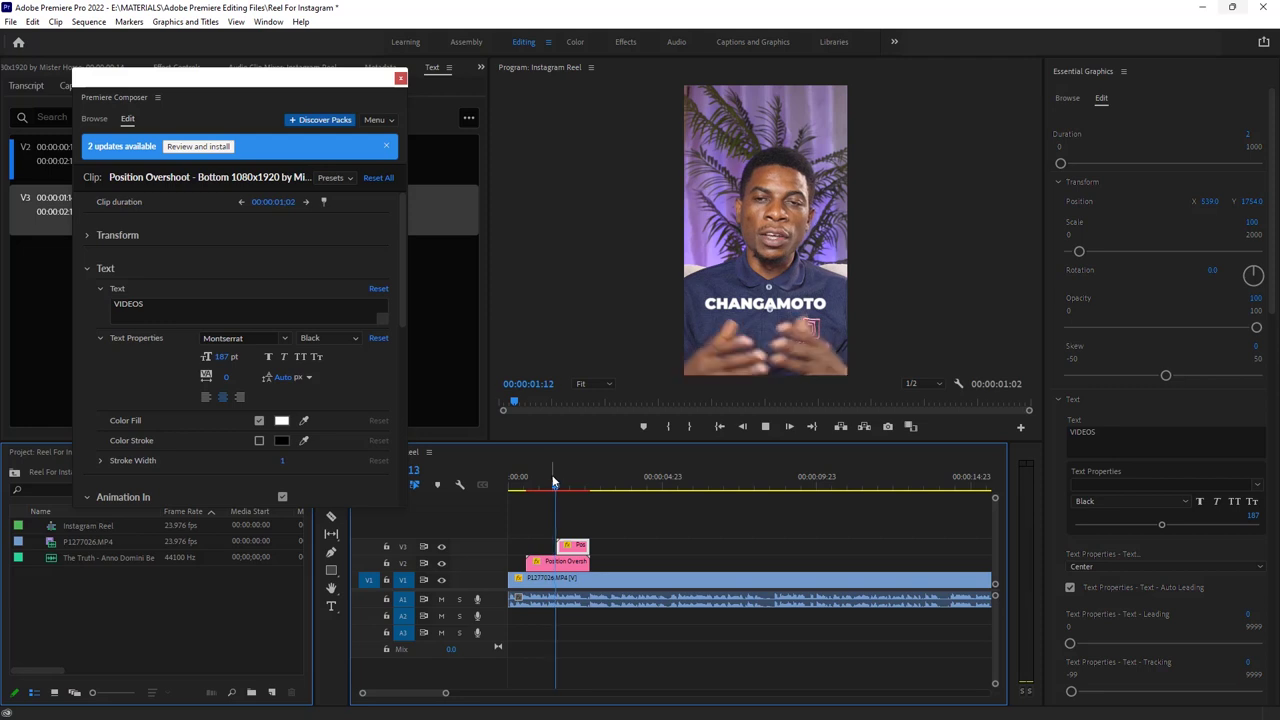
key("space")
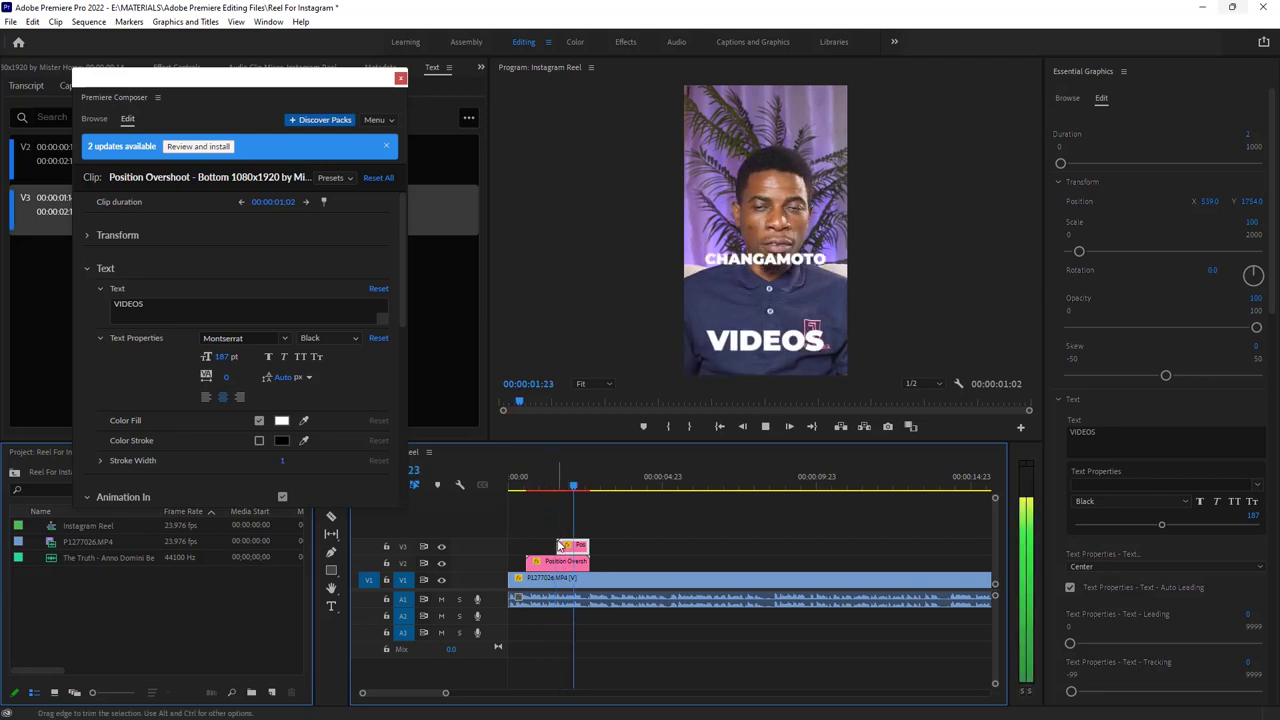
key("space")
Replay the titles from the sequence start, zoom the timeline out, and collapse the Text settings
left_click_drag(522, 484, 497, 498)
key("space")
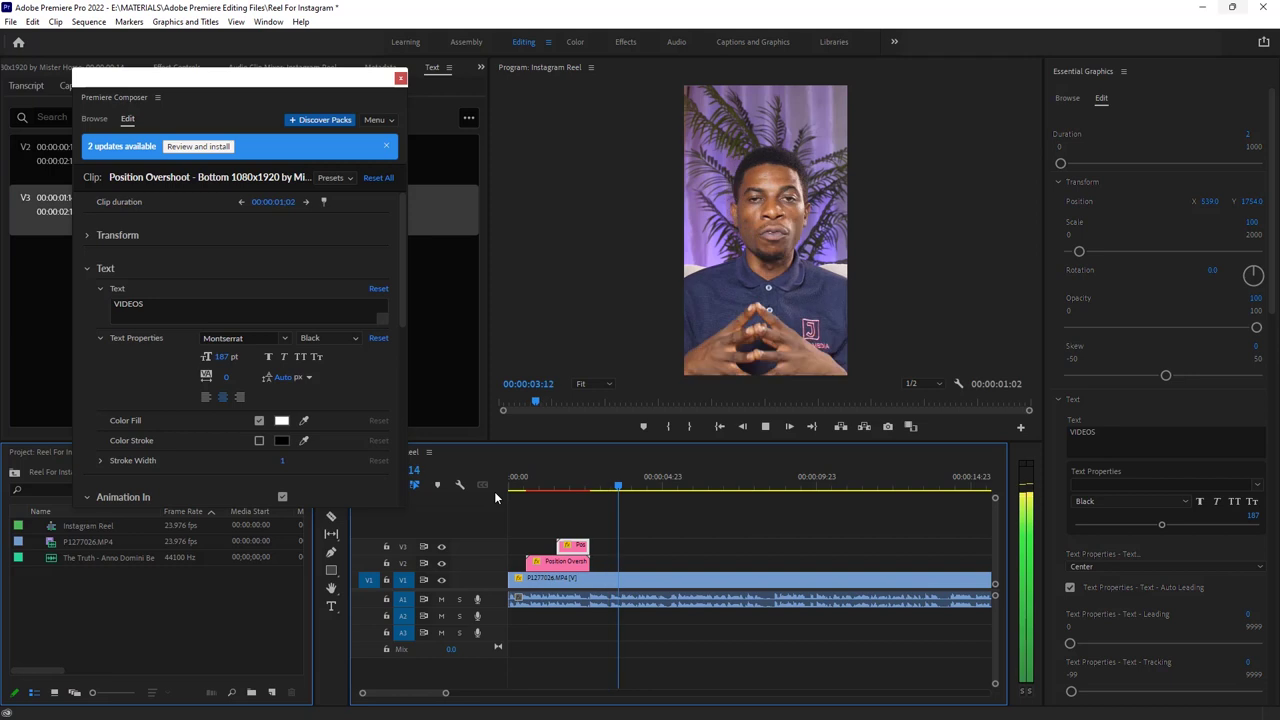
key("space")
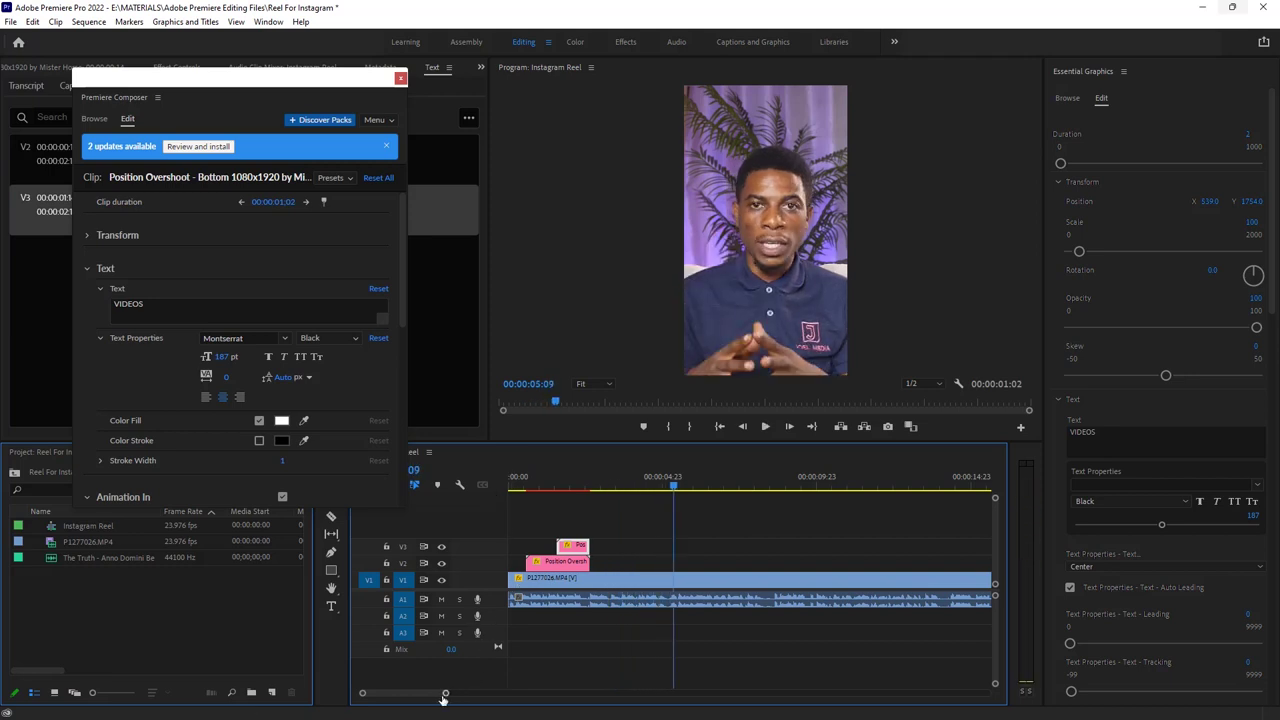
left_click_drag(446, 694, 568, 690)
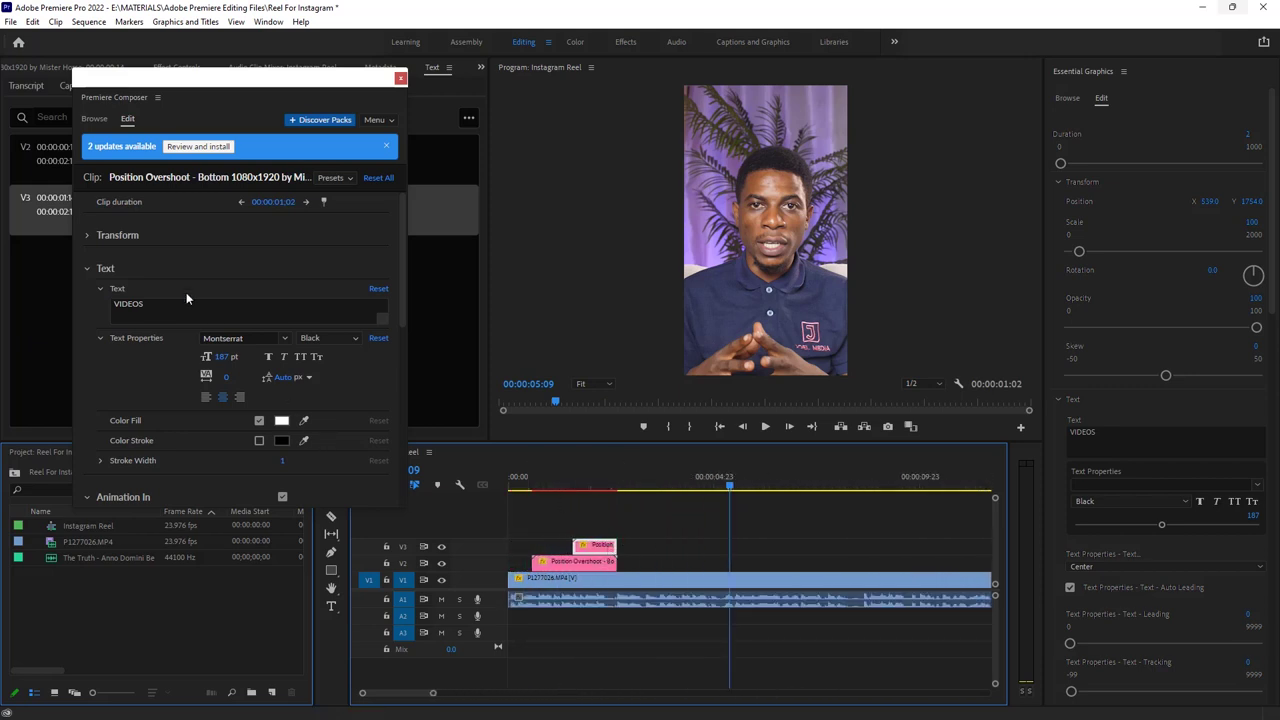
left_click(91, 270)
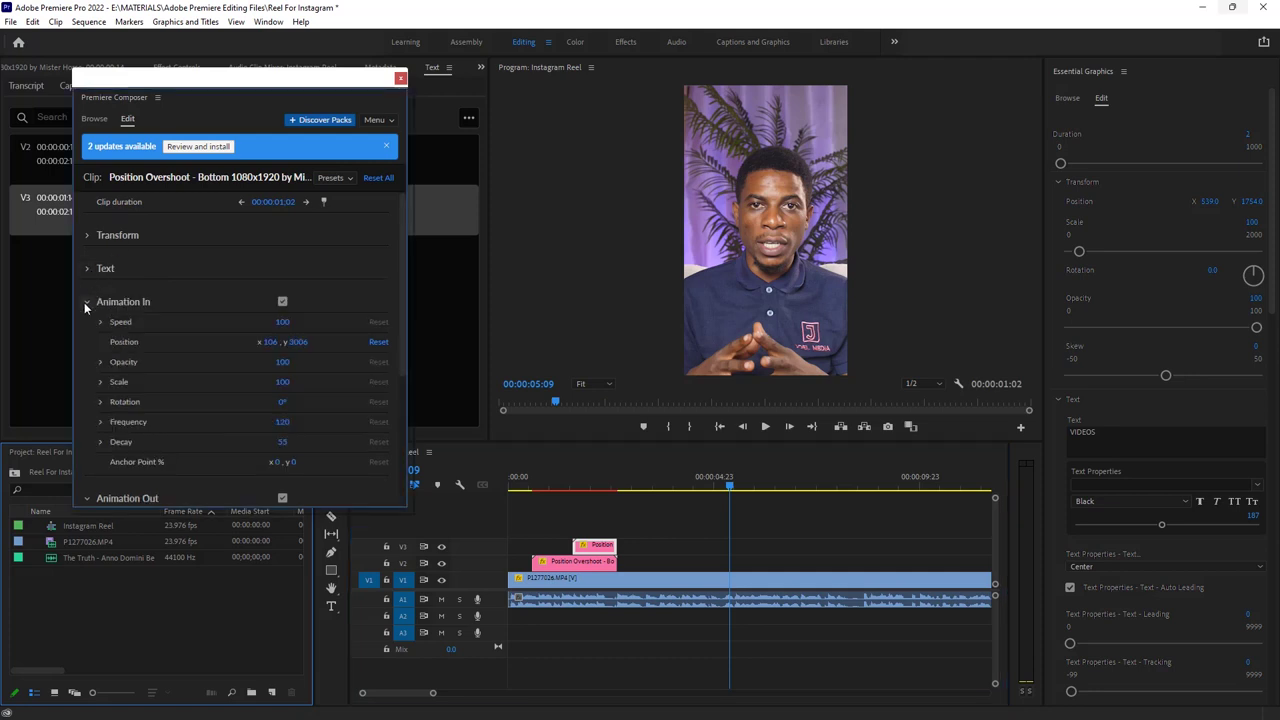
Browse the Premiere Composer Starter Pack Sounds and preview the Dramatic sound in Approach
left_click(85, 302)
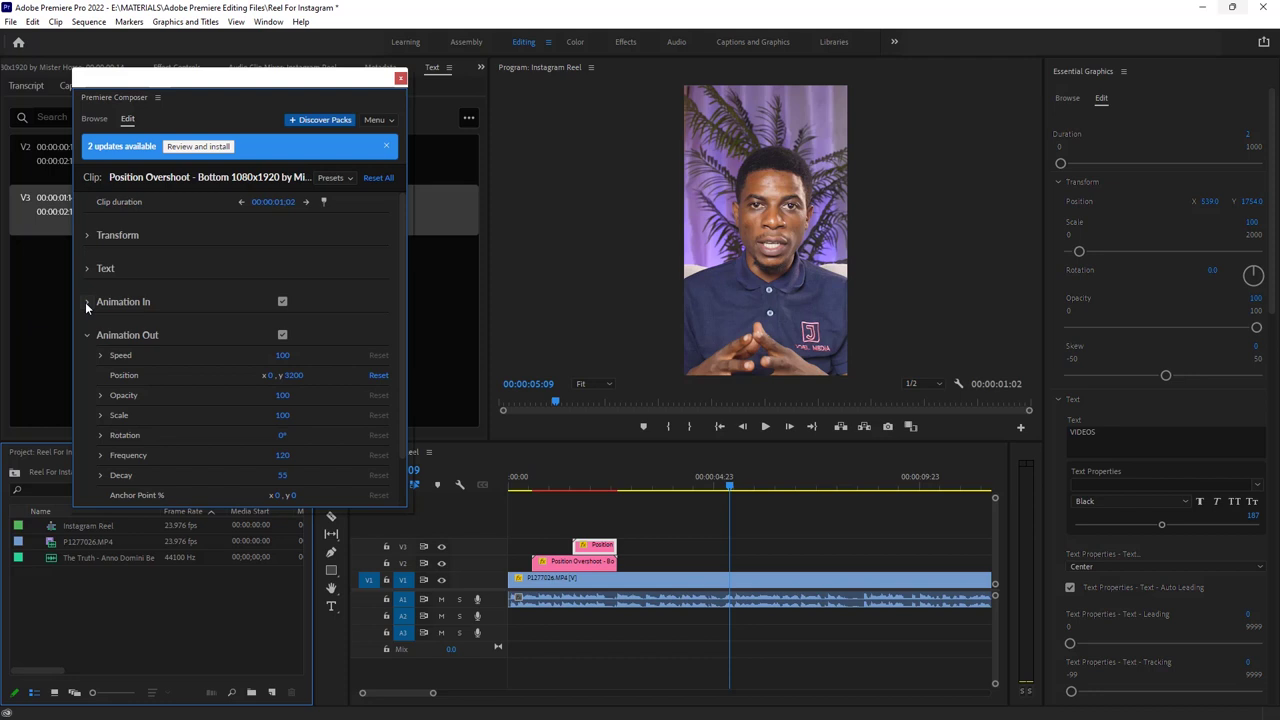
left_click(94, 120)
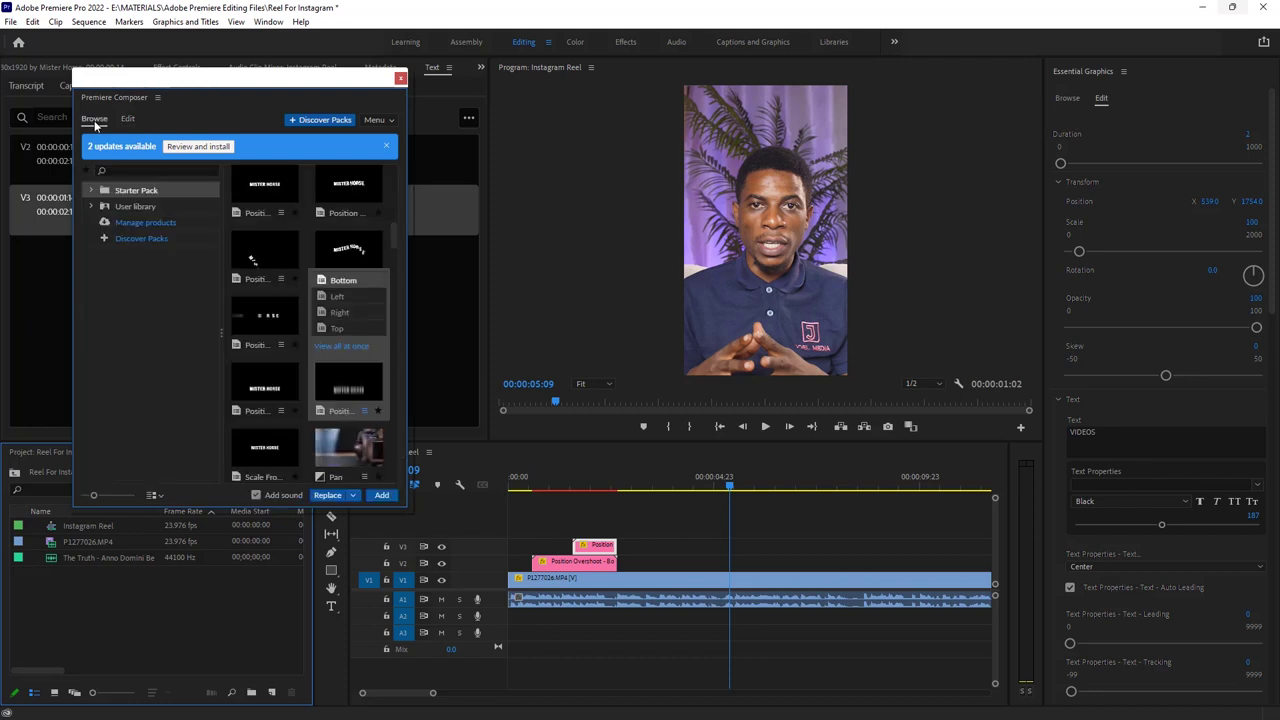
left_click(94, 190)
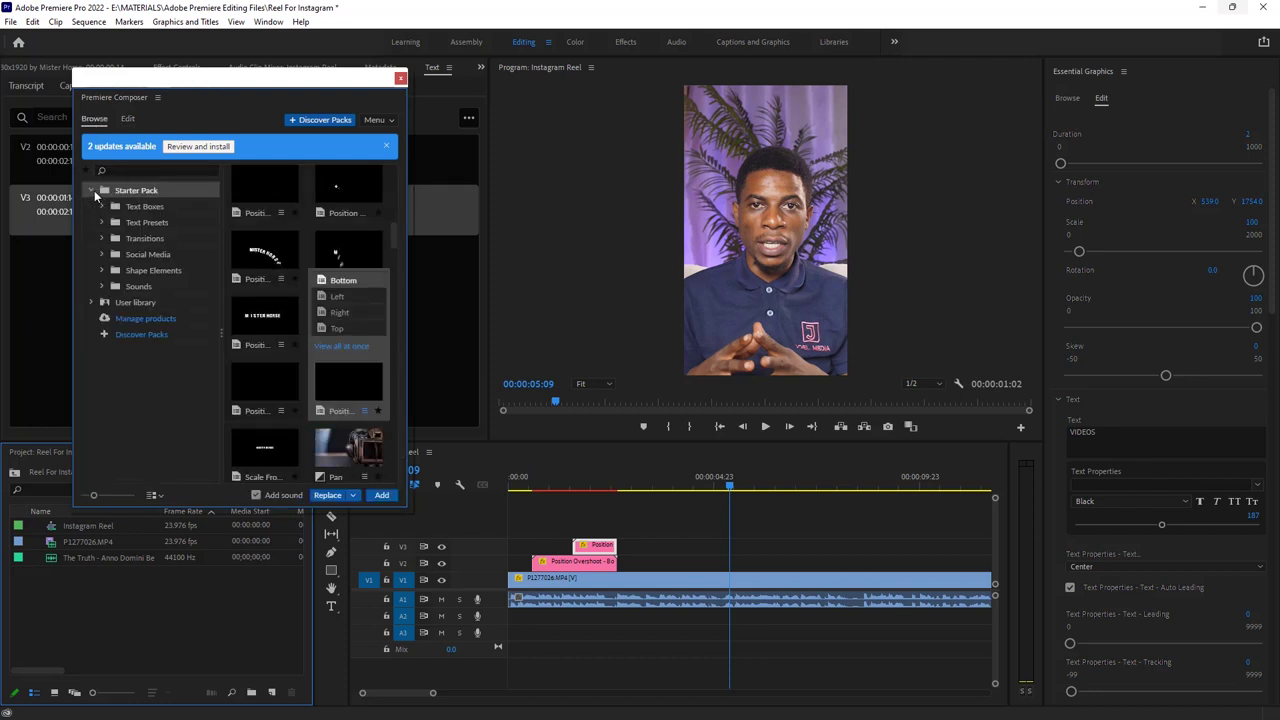
left_click(101, 286)
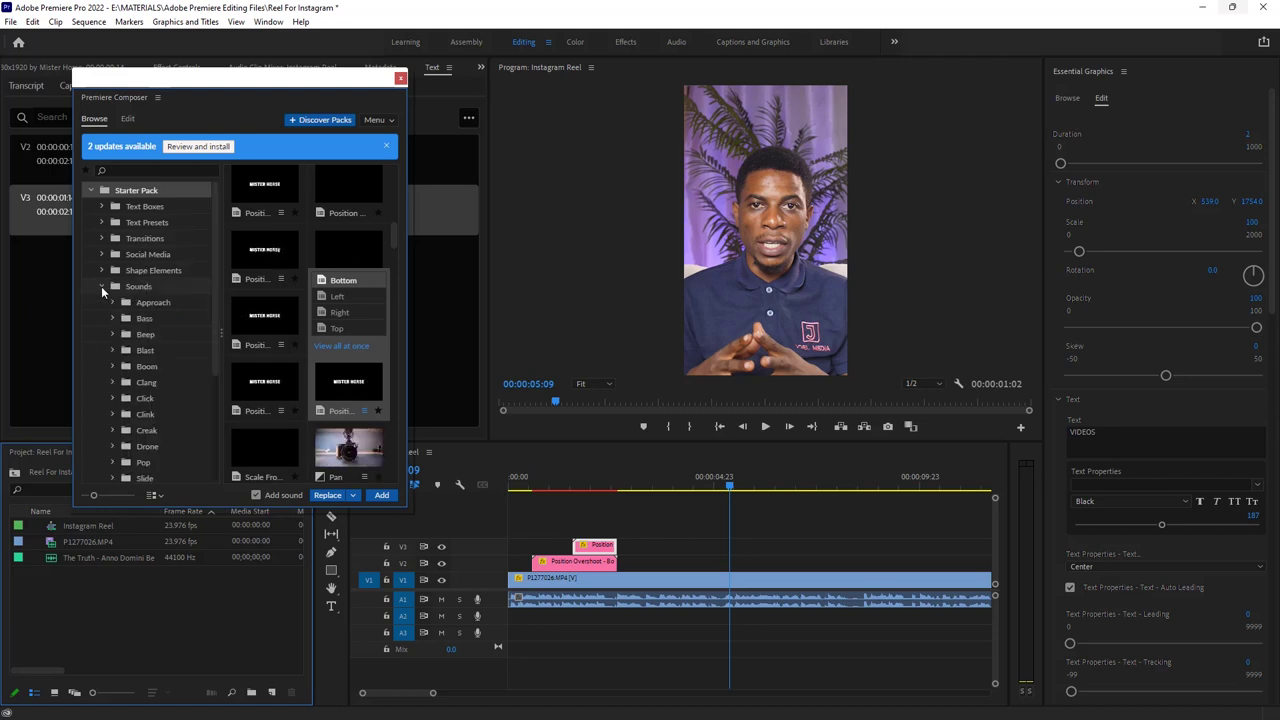
left_click(168, 303)
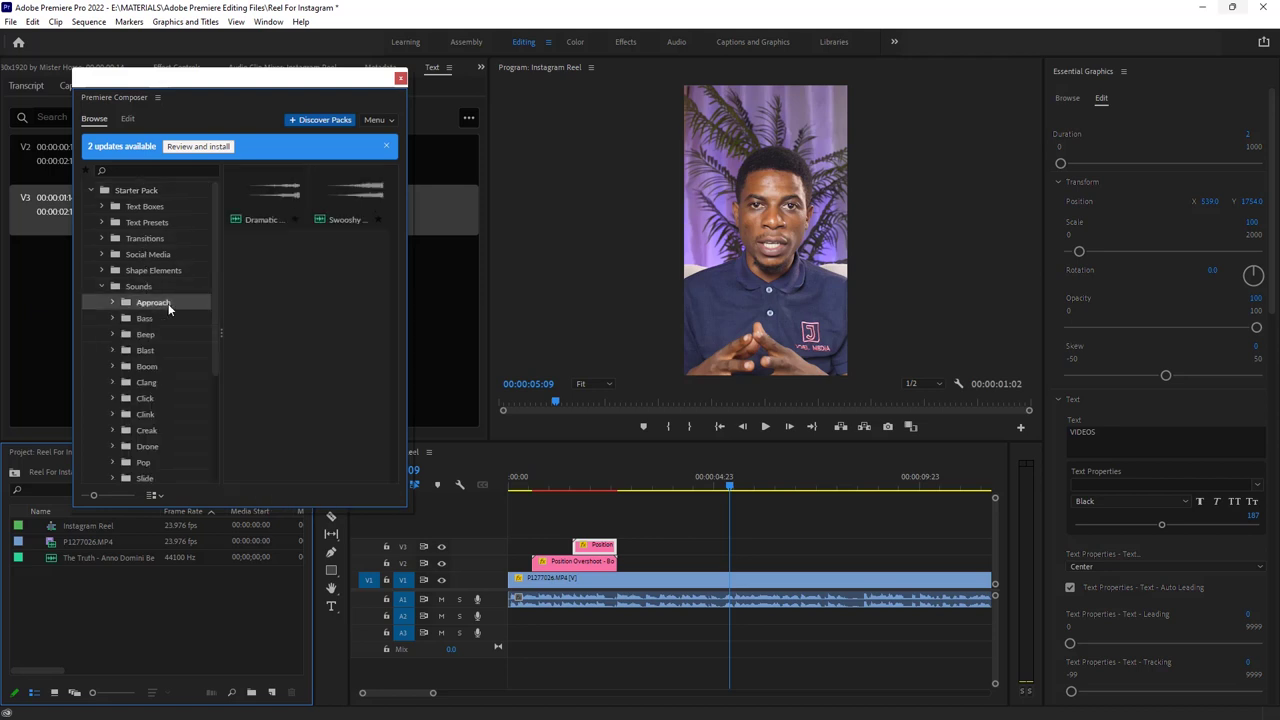
left_click(268, 205)
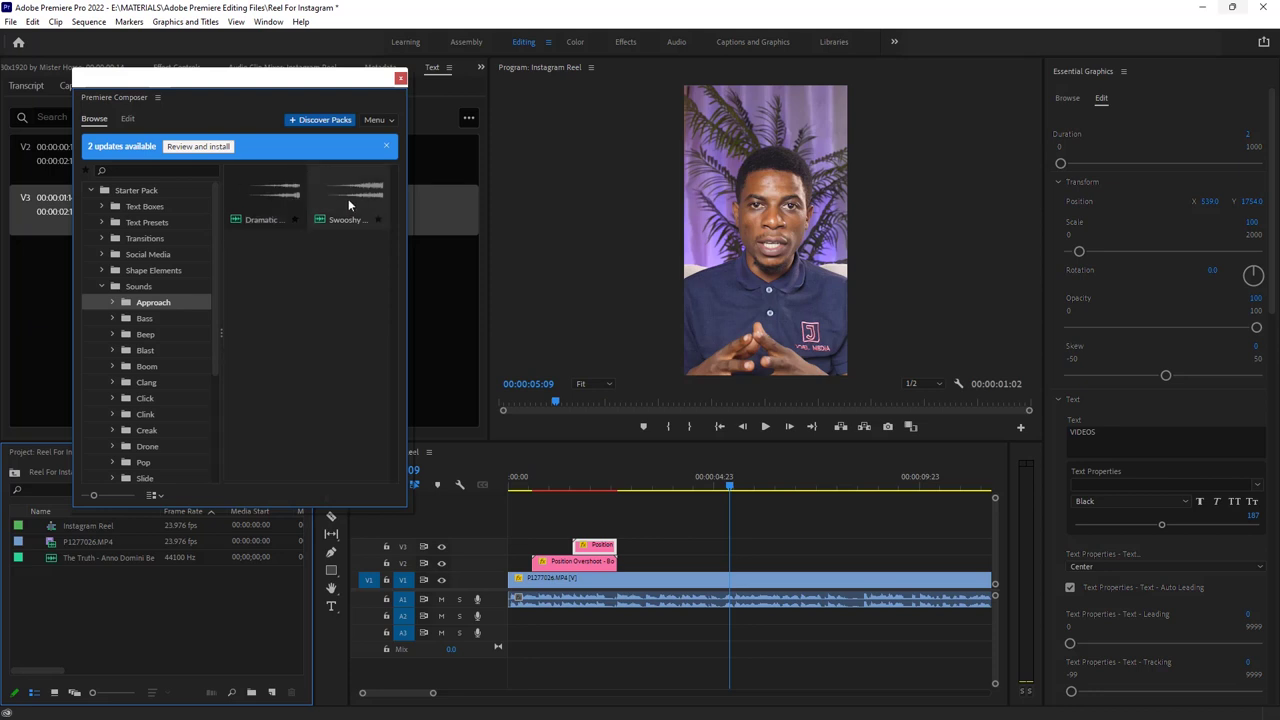
Preview the Slide sounds and place Hard Slide 01 on the audio track under the titles
scroll(150, 400, "down", 3)
left_click(112, 380)
left_click(170, 396)
left_click(165, 412)
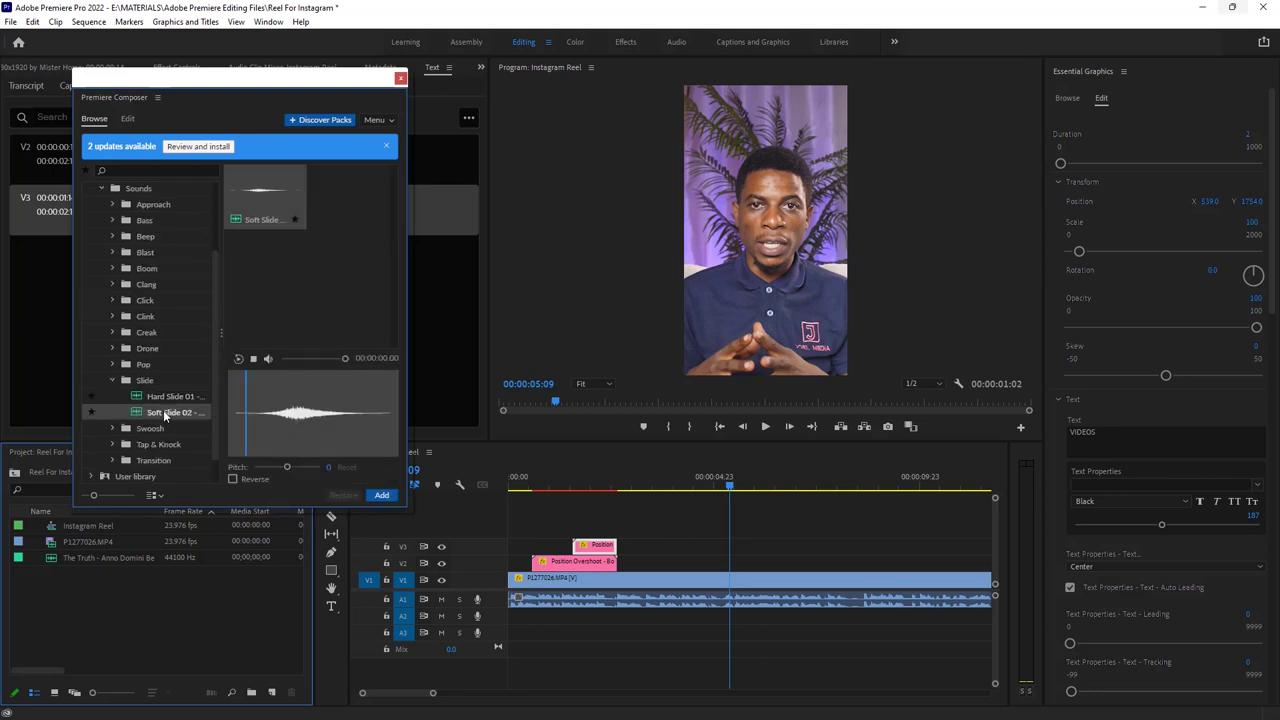
left_click(161, 397)
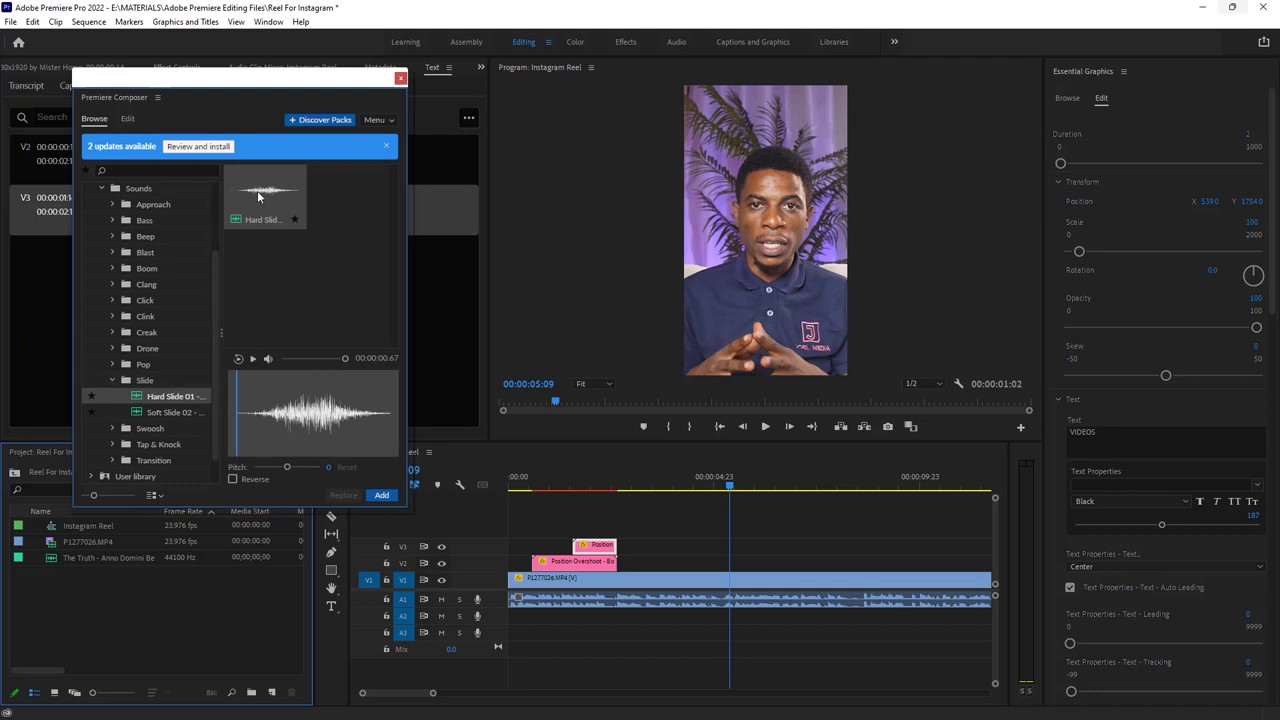
left_click_drag(259, 190, 543, 622)
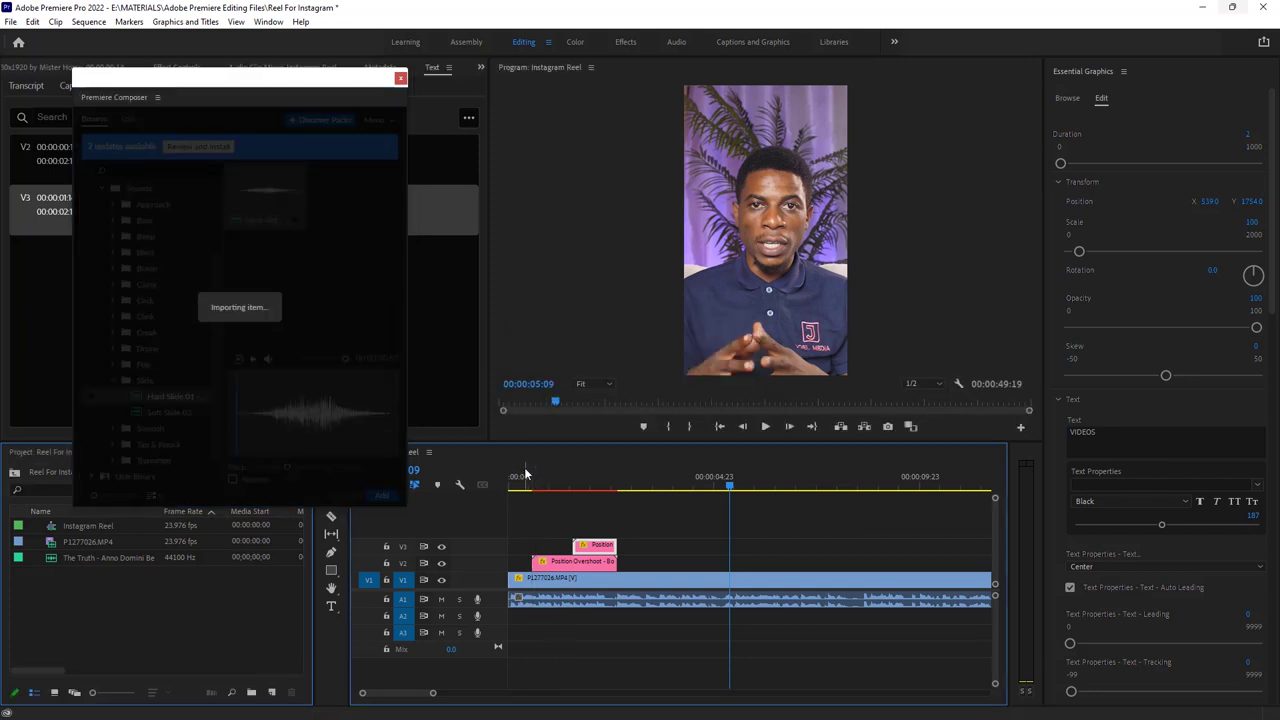
Shift the A2 sound clip later so it lines up with the title, checking by playback
left_click(517, 479)
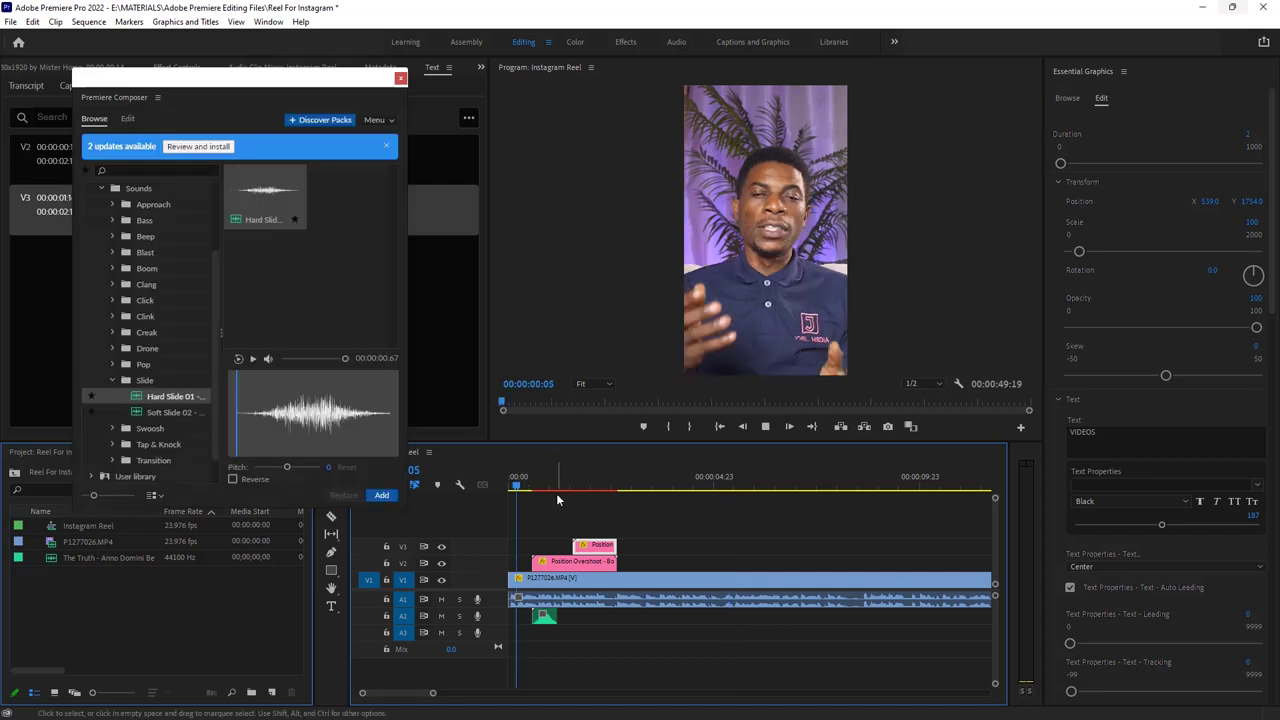
key("space")
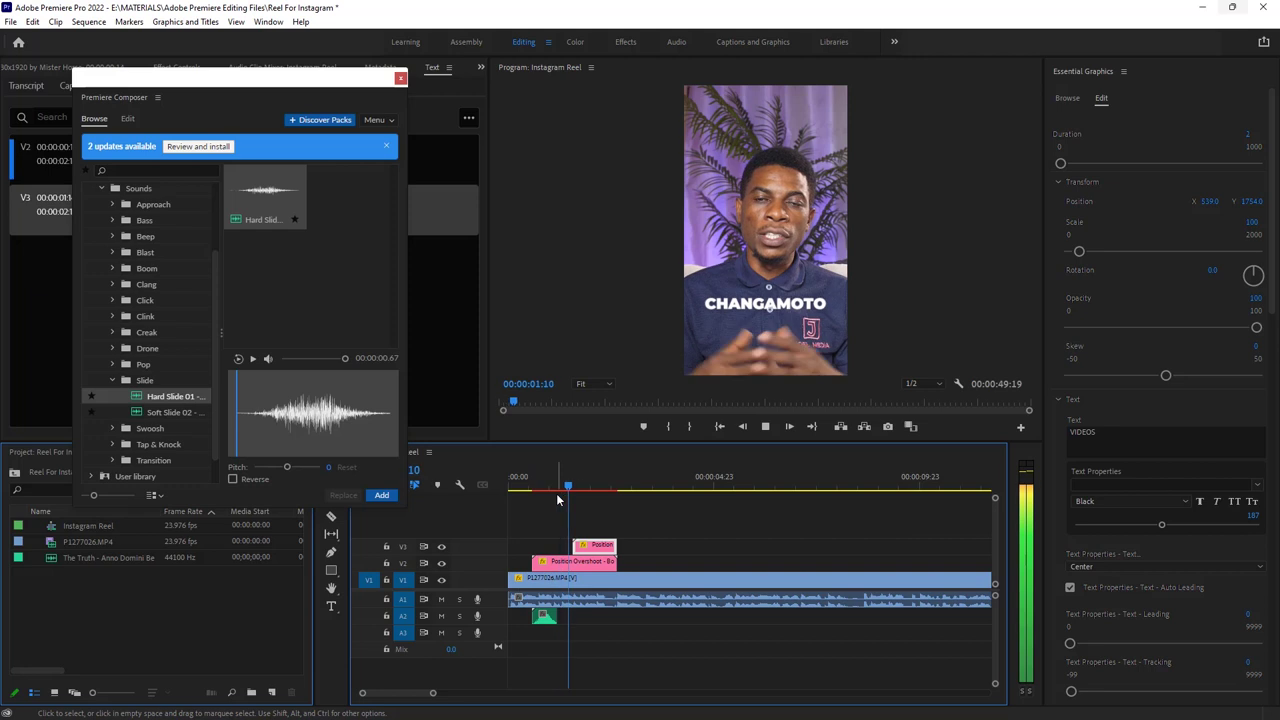
key("space")
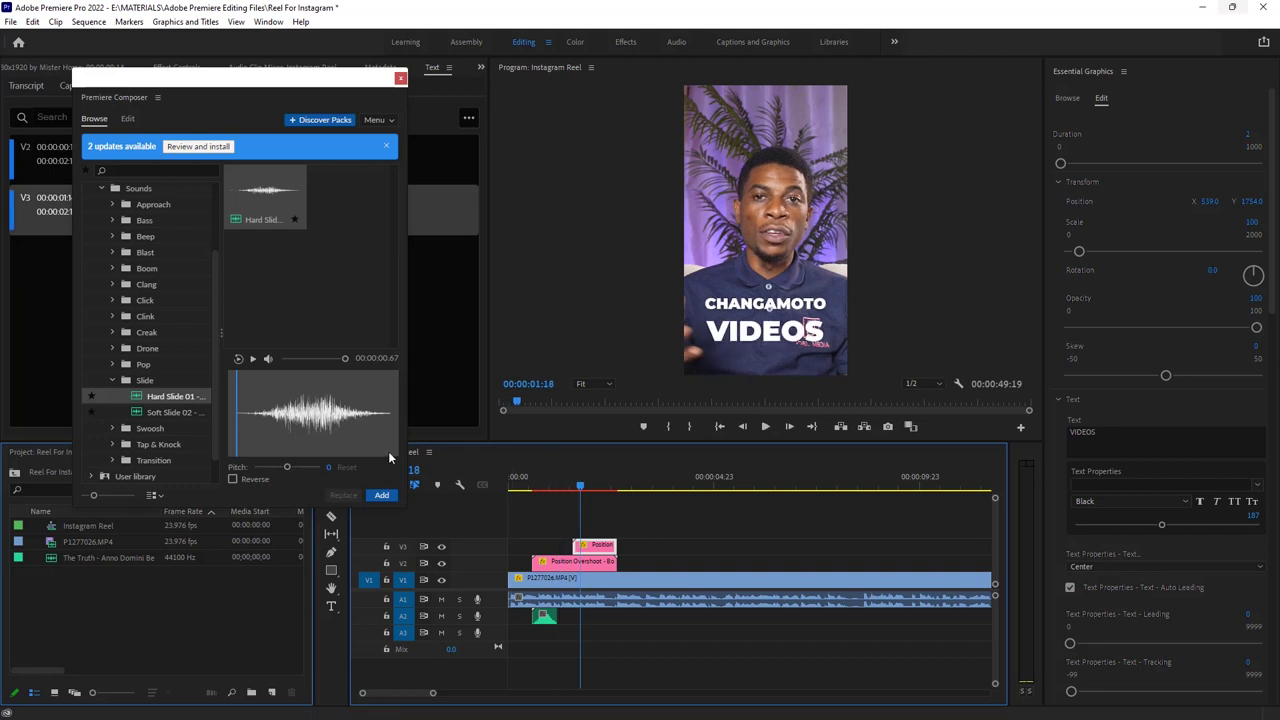
left_click(544, 617)
left_click_drag(545, 622, 589, 624)
left_click(528, 488)
key("space")
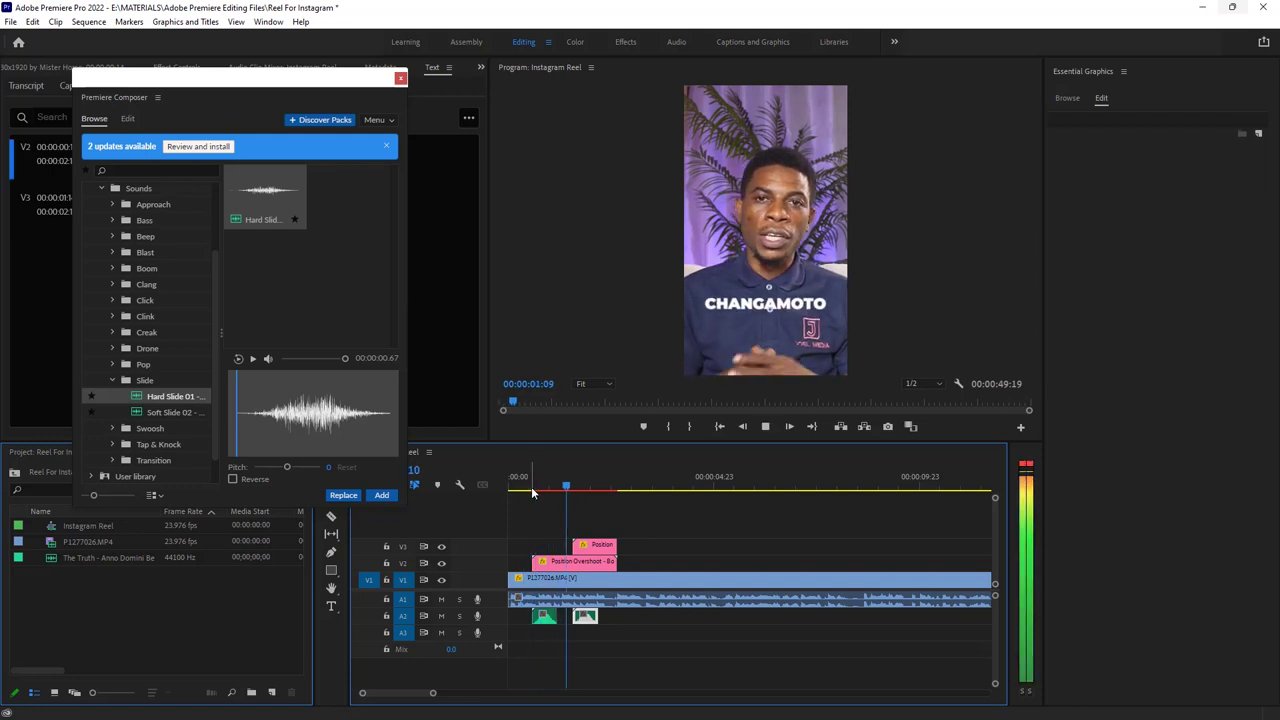
key("space")
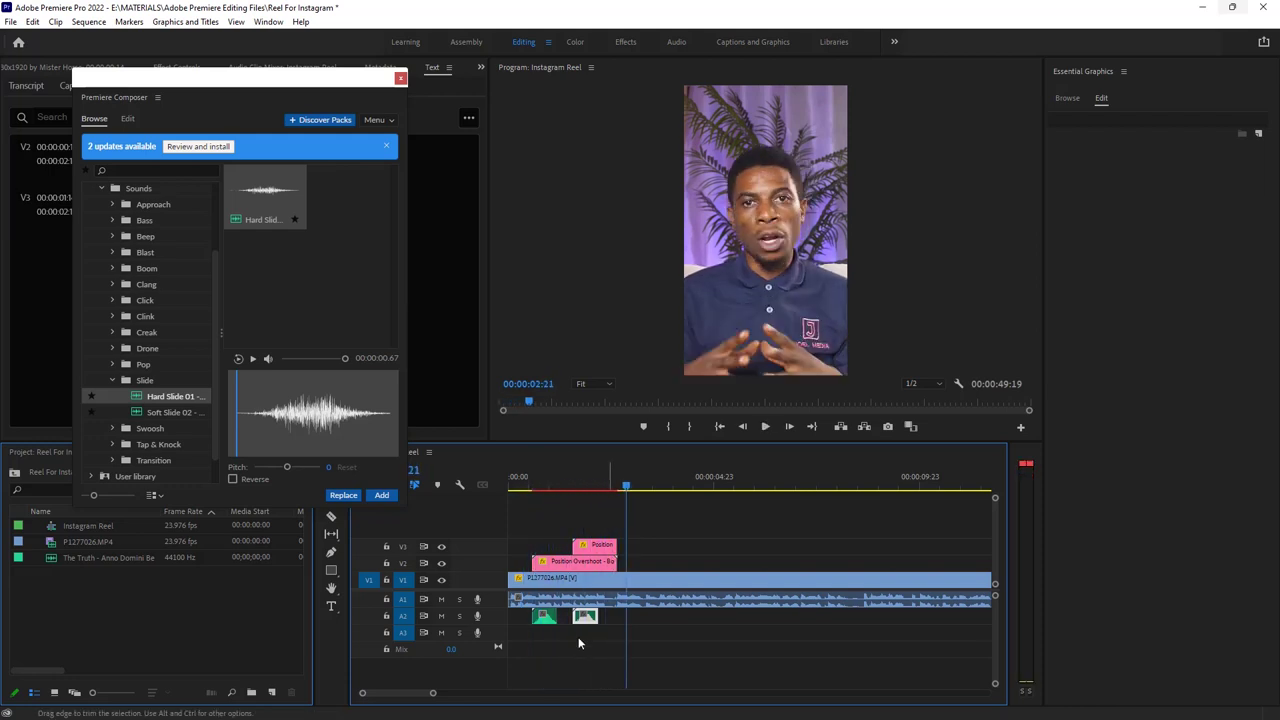
Inspect the second sound clip's waveform at 00:00:02:00 and adjust the timeline view
left_click(591, 478)
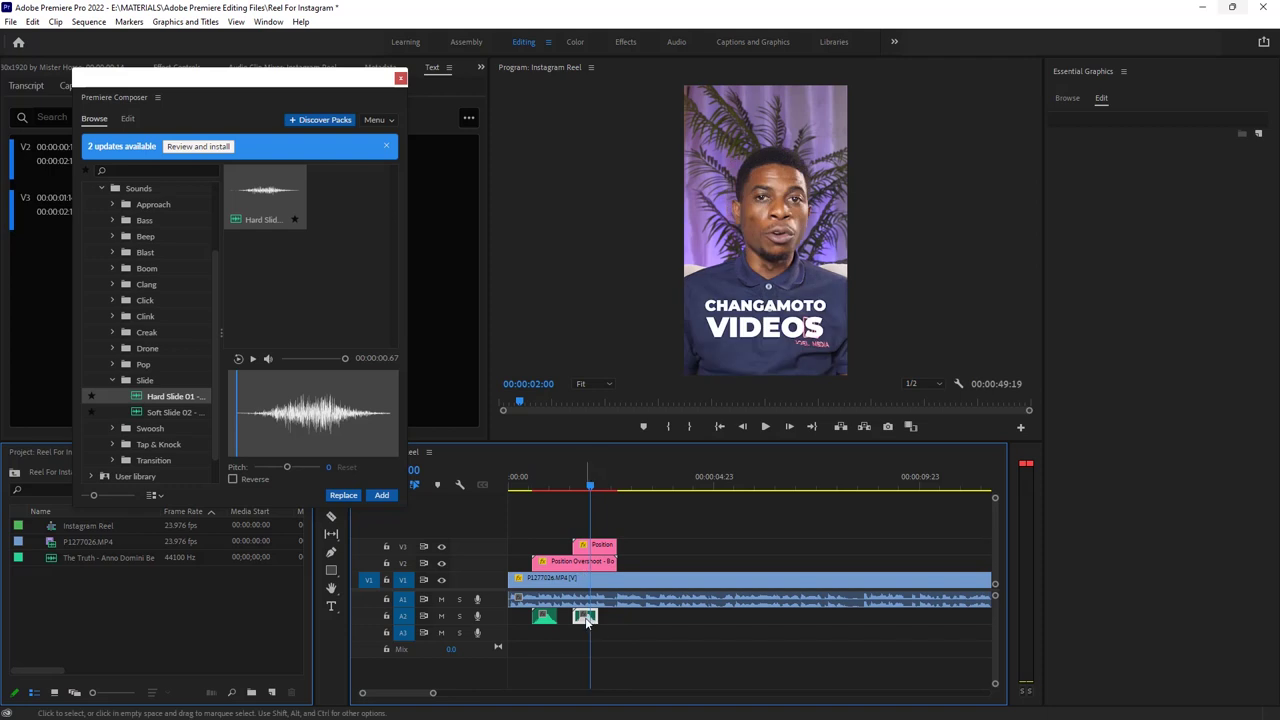
double_click(587, 618)
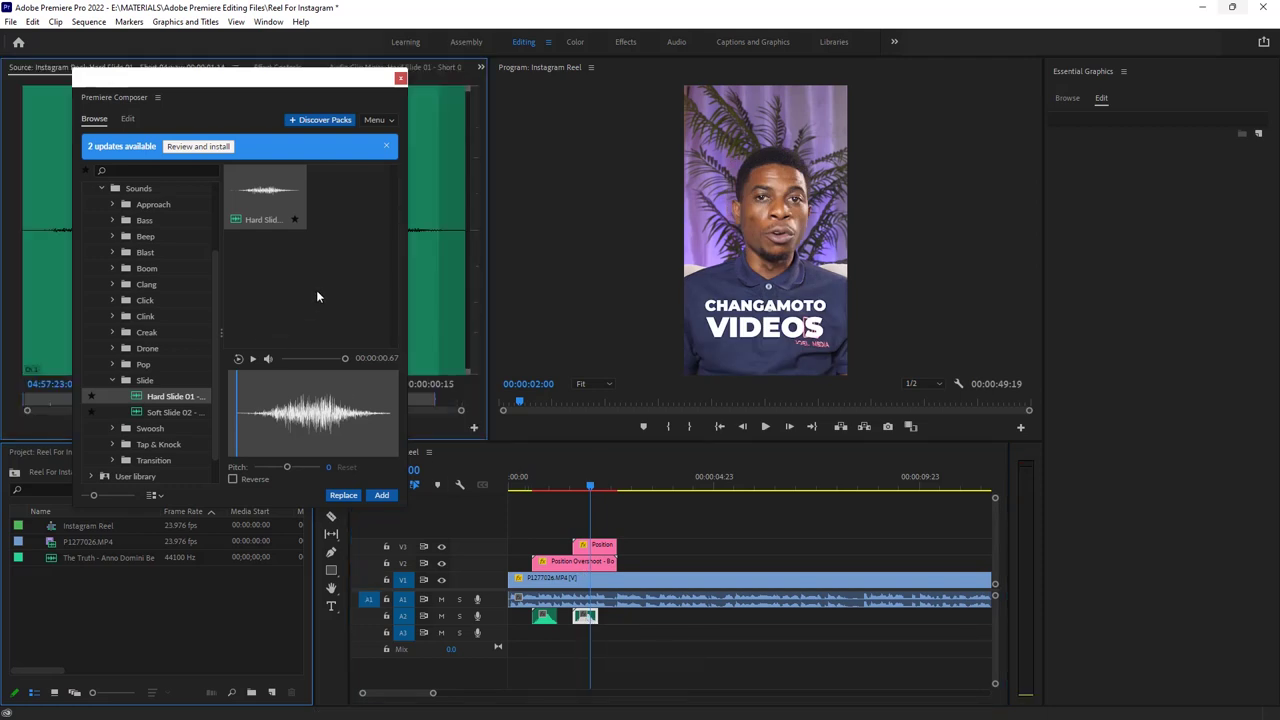
left_click(427, 695)
left_click_drag(427, 695, 417, 695)
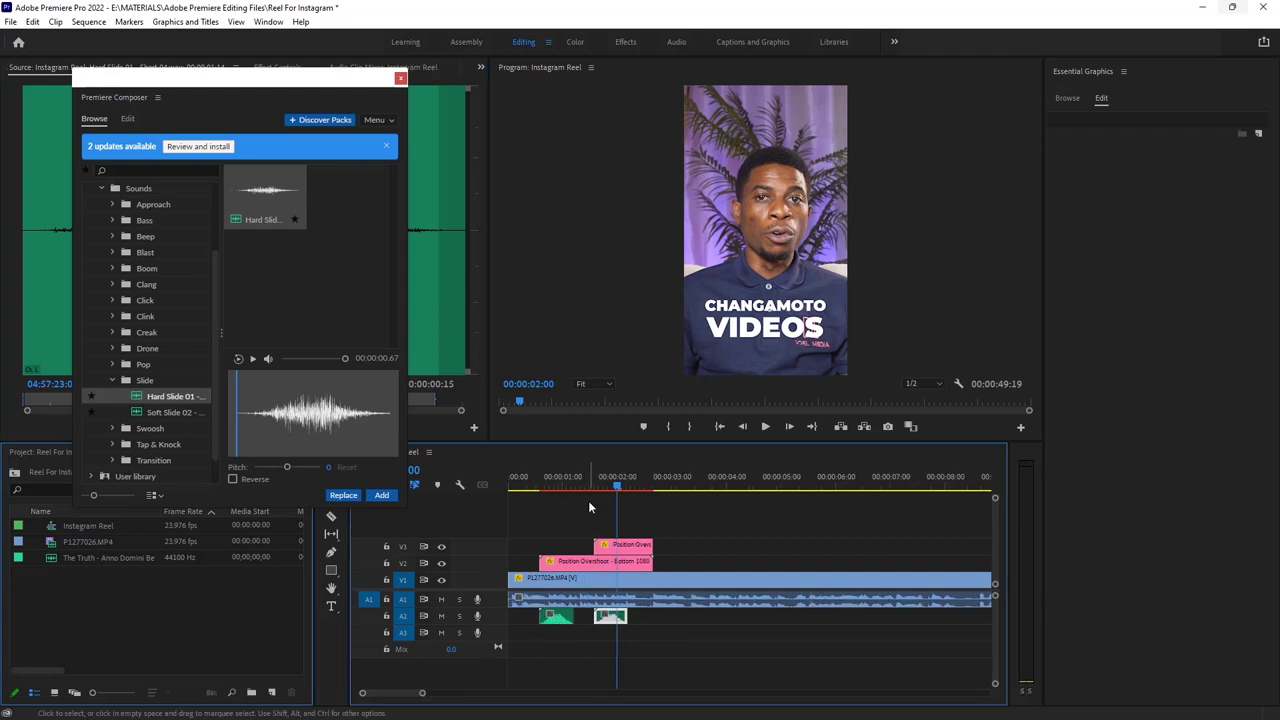
left_click_drag(617, 490, 531, 496)
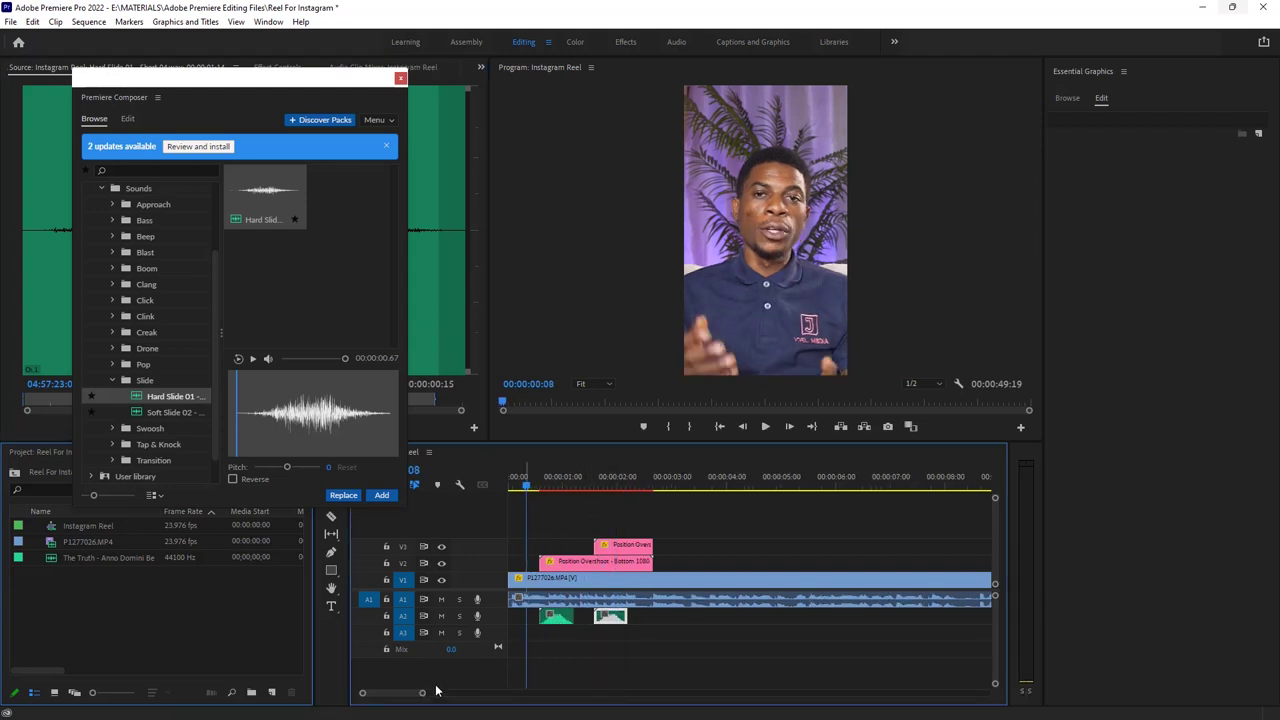
left_click_drag(424, 695, 657, 688)
left_click_drag(497, 694, 565, 692)
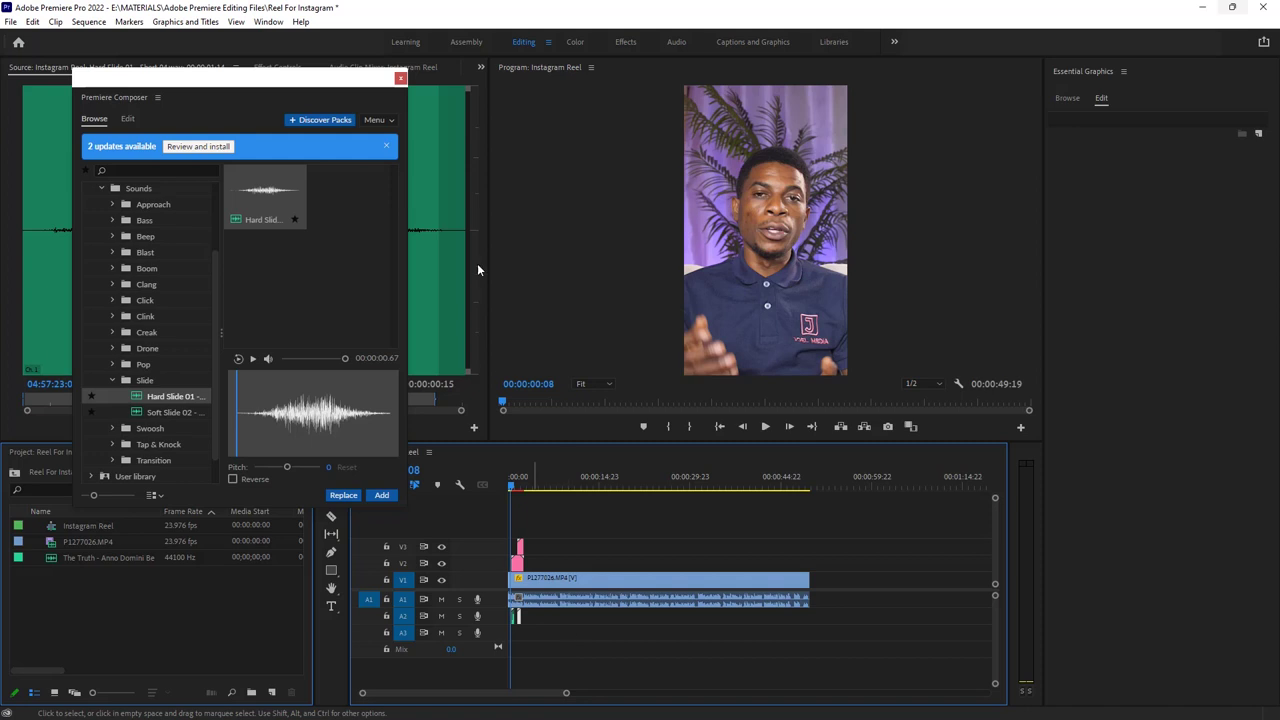
Close the sound-effects browser and save the Reel For Instagram project
left_click(400, 78)
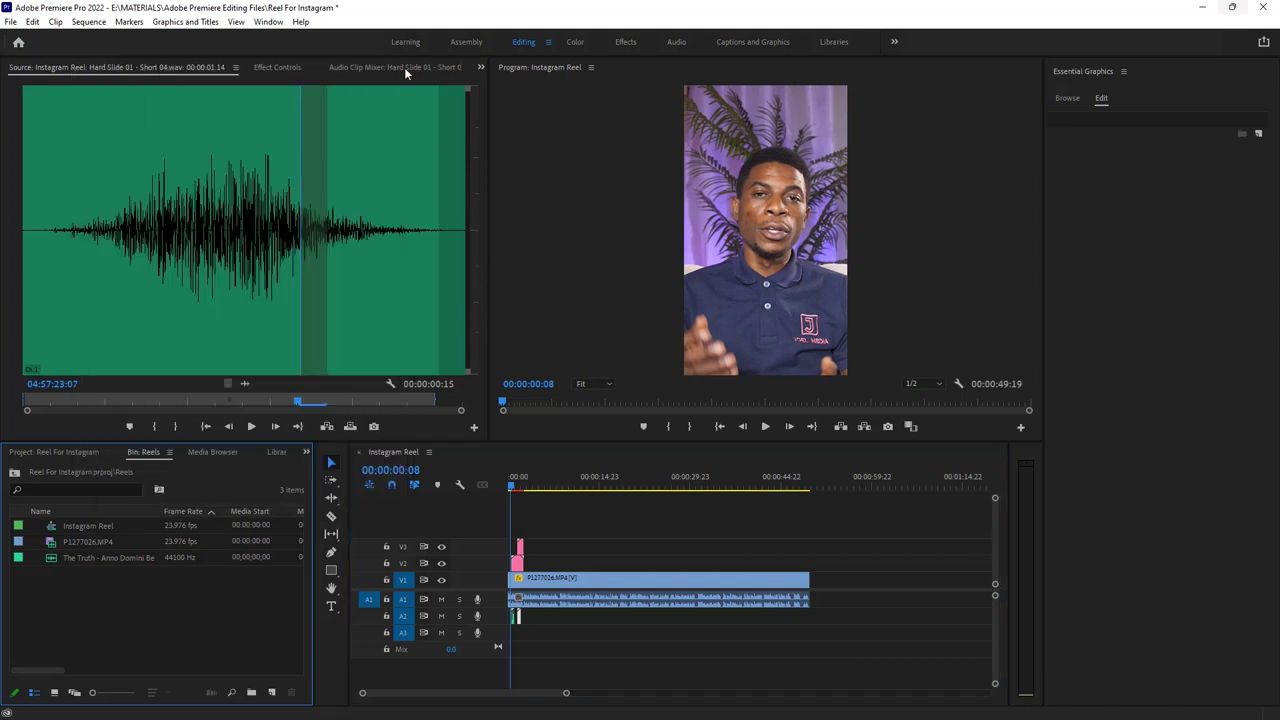
key("ctrl+s")
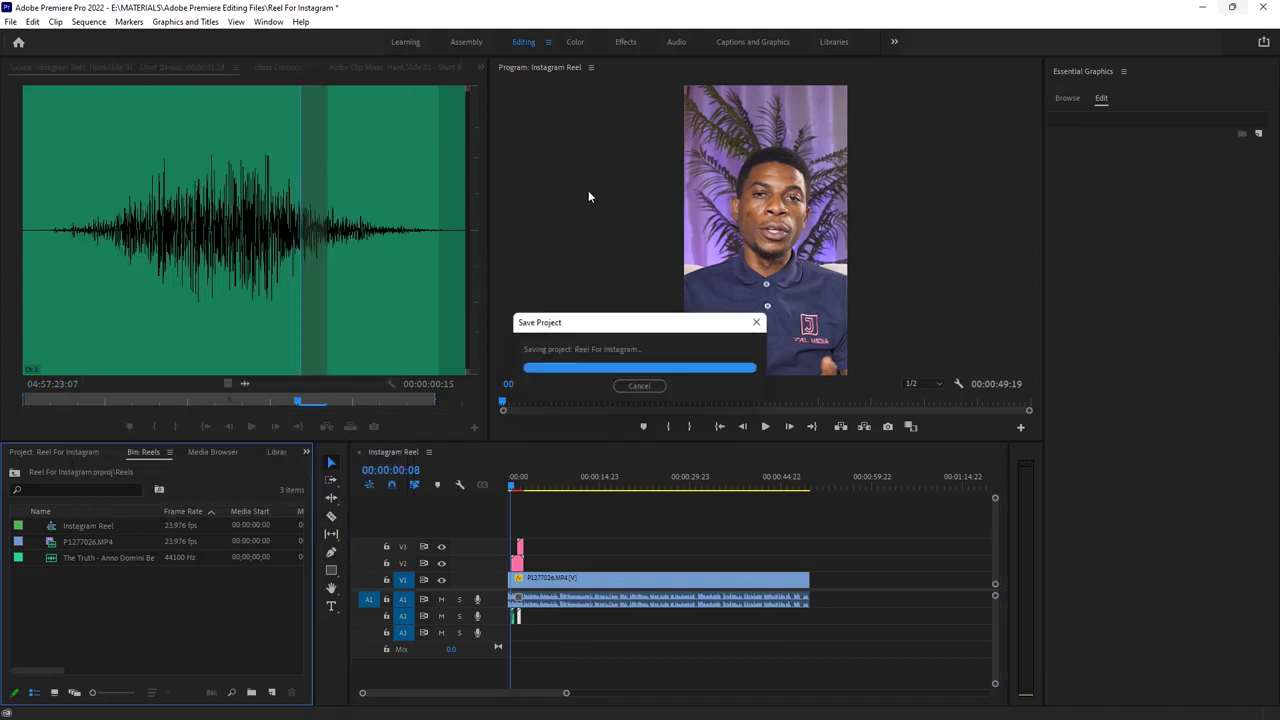
left_click(741, 43)
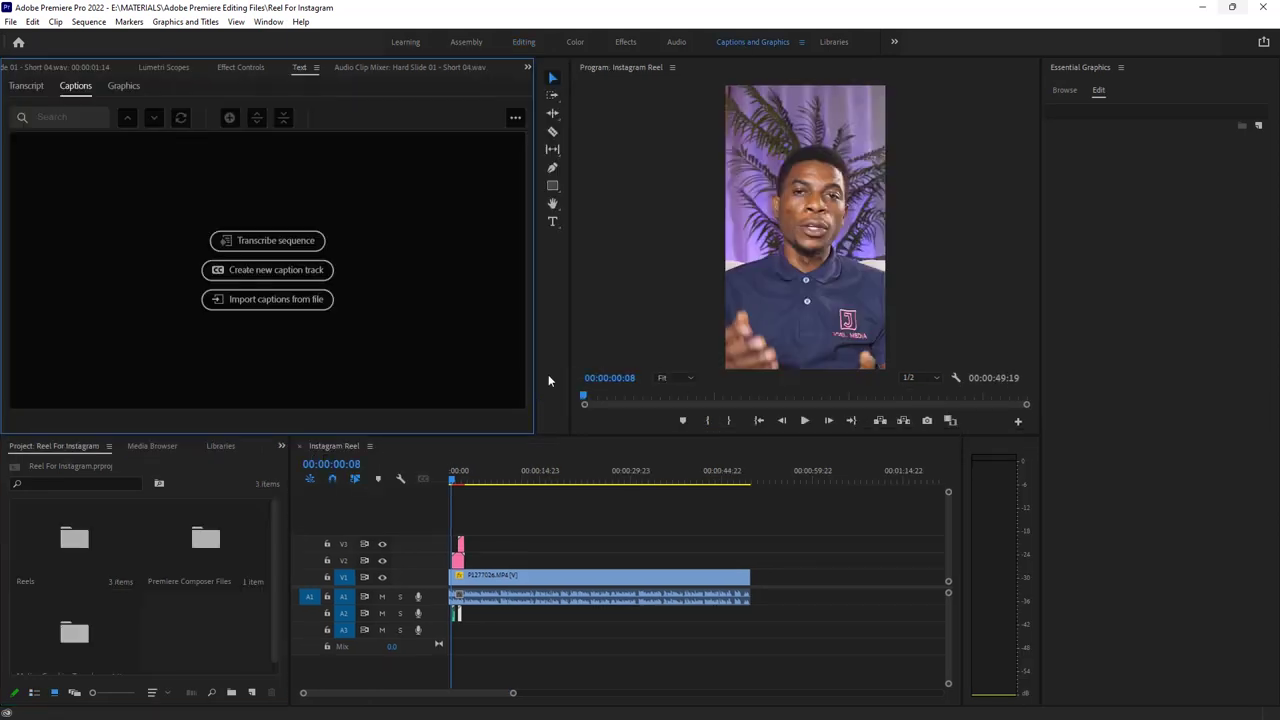
Transcribe the sequence in English, limited to the in point to out point range
left_click(260, 242)
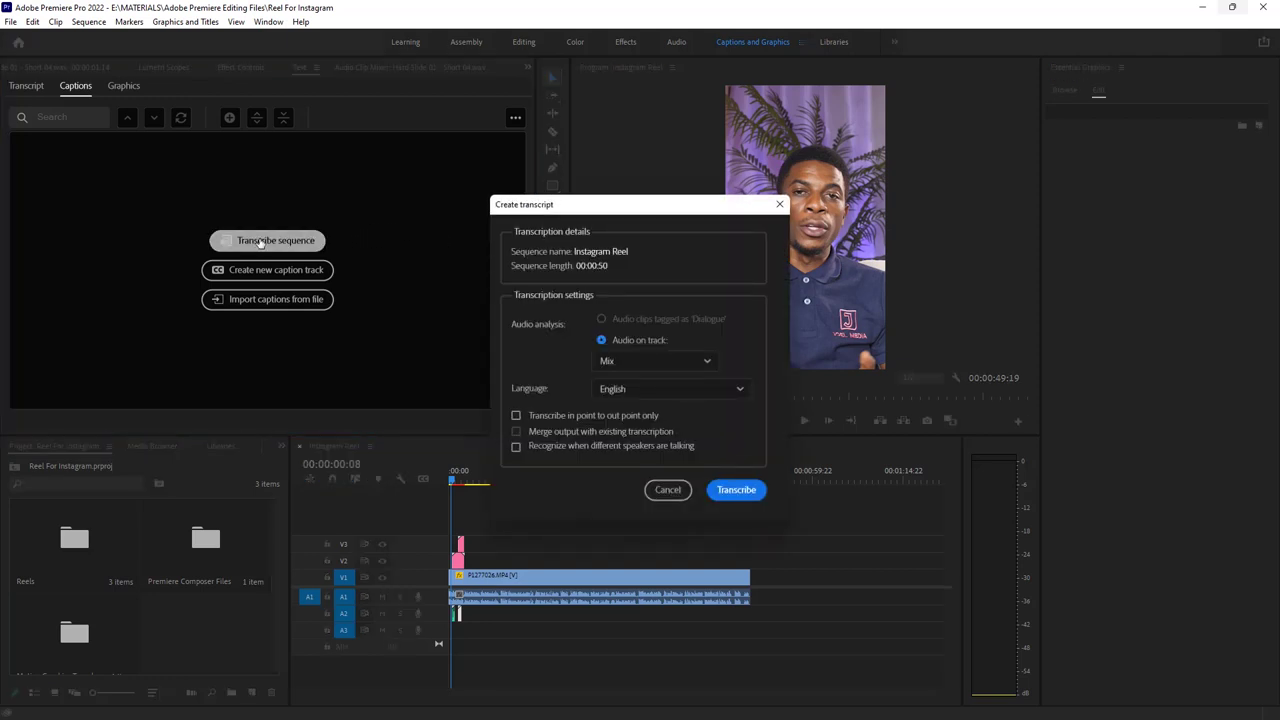
left_click_drag(645, 210, 446, 201)
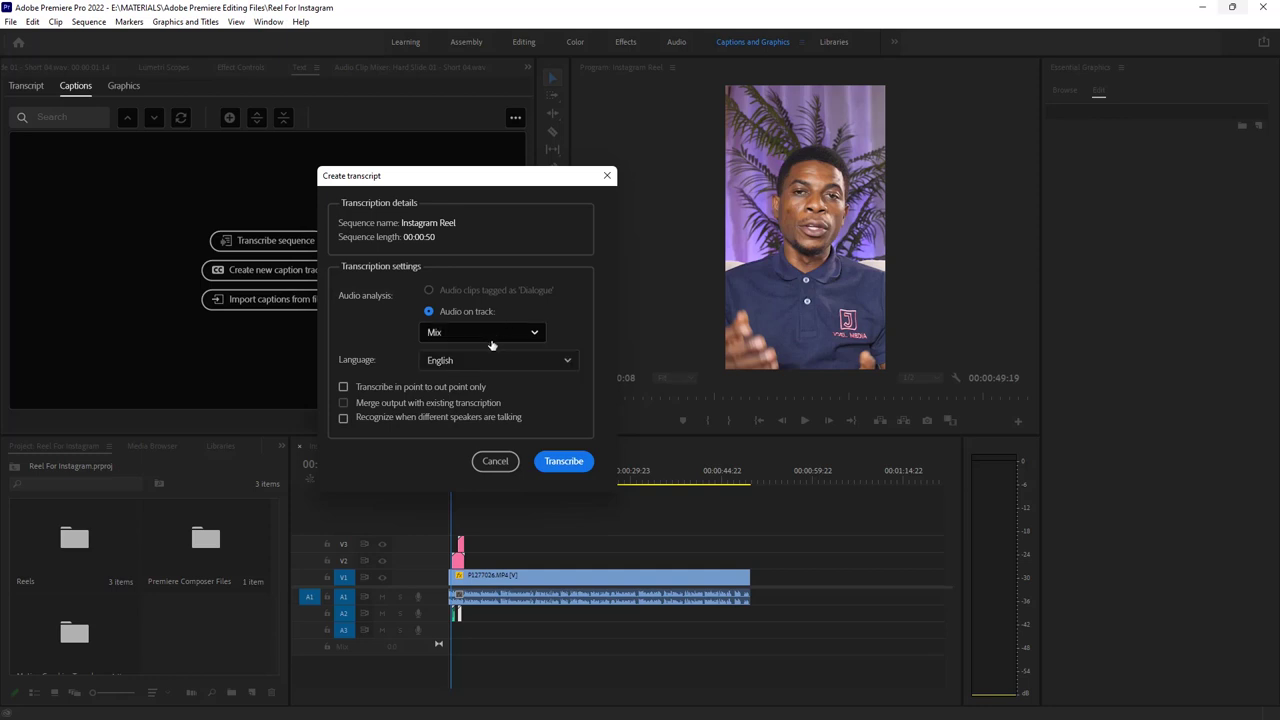
left_click(343, 388)
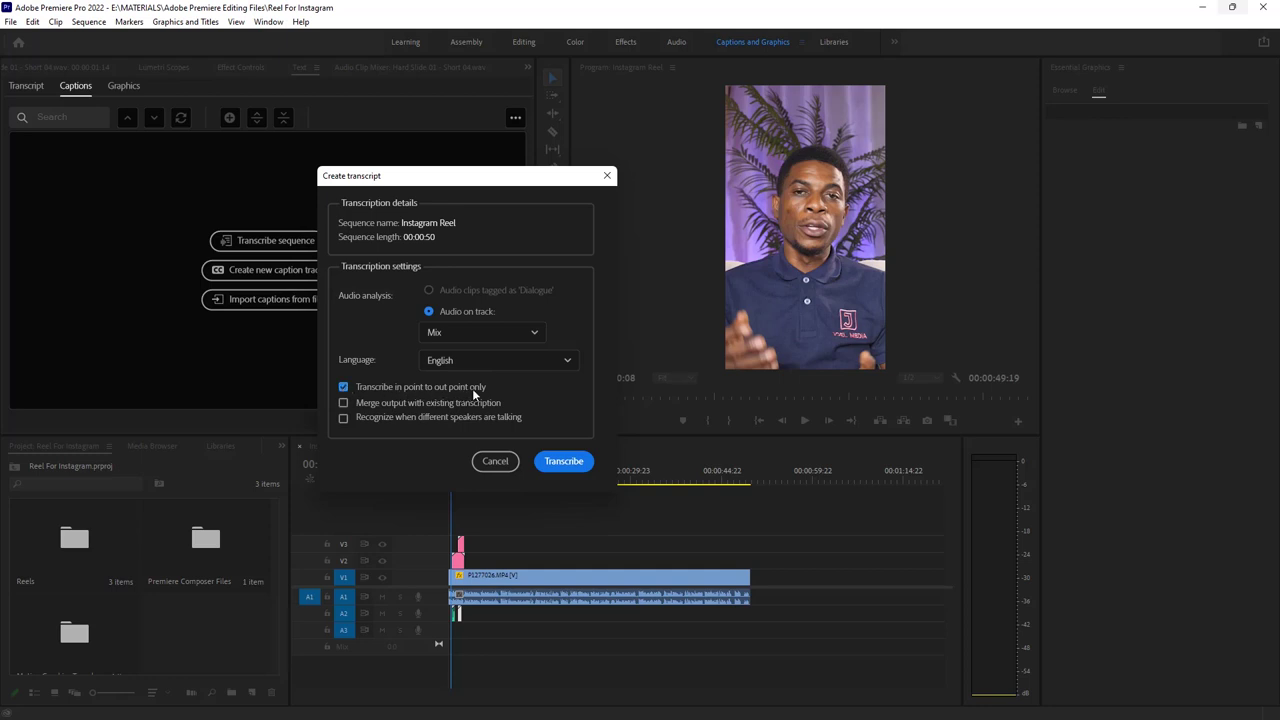
left_click(564, 461)
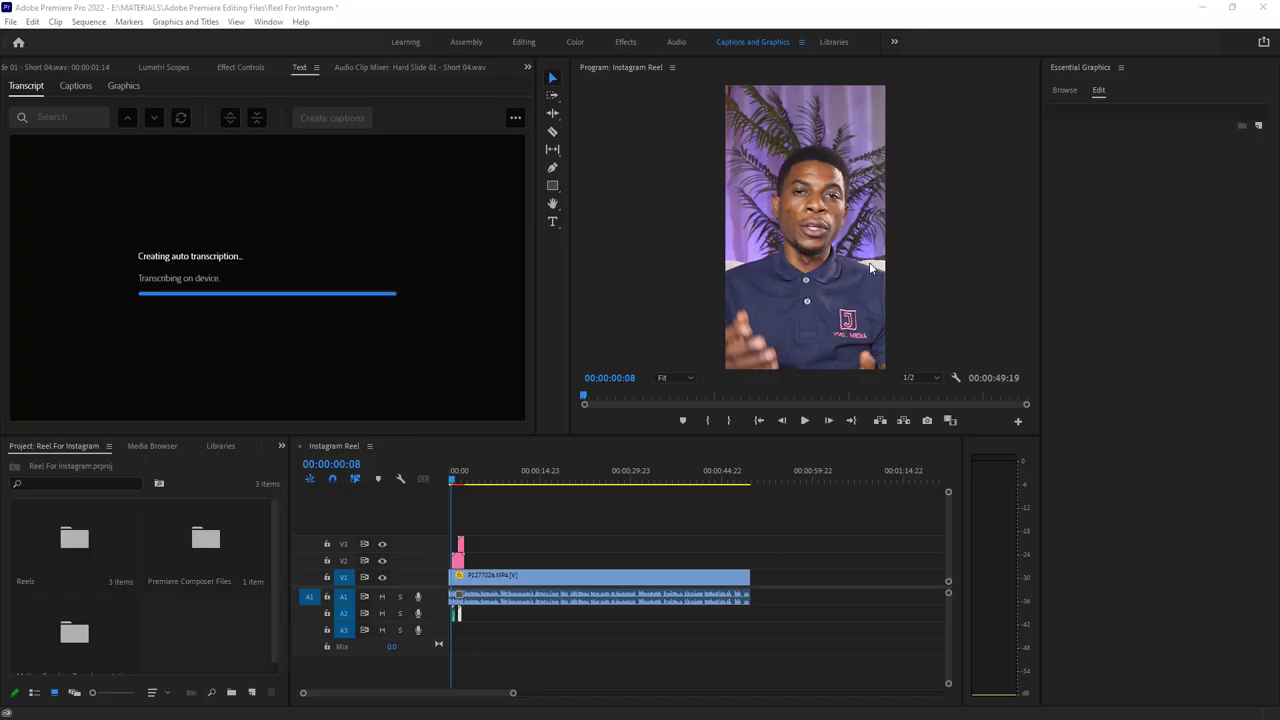
left_click(537, 481)
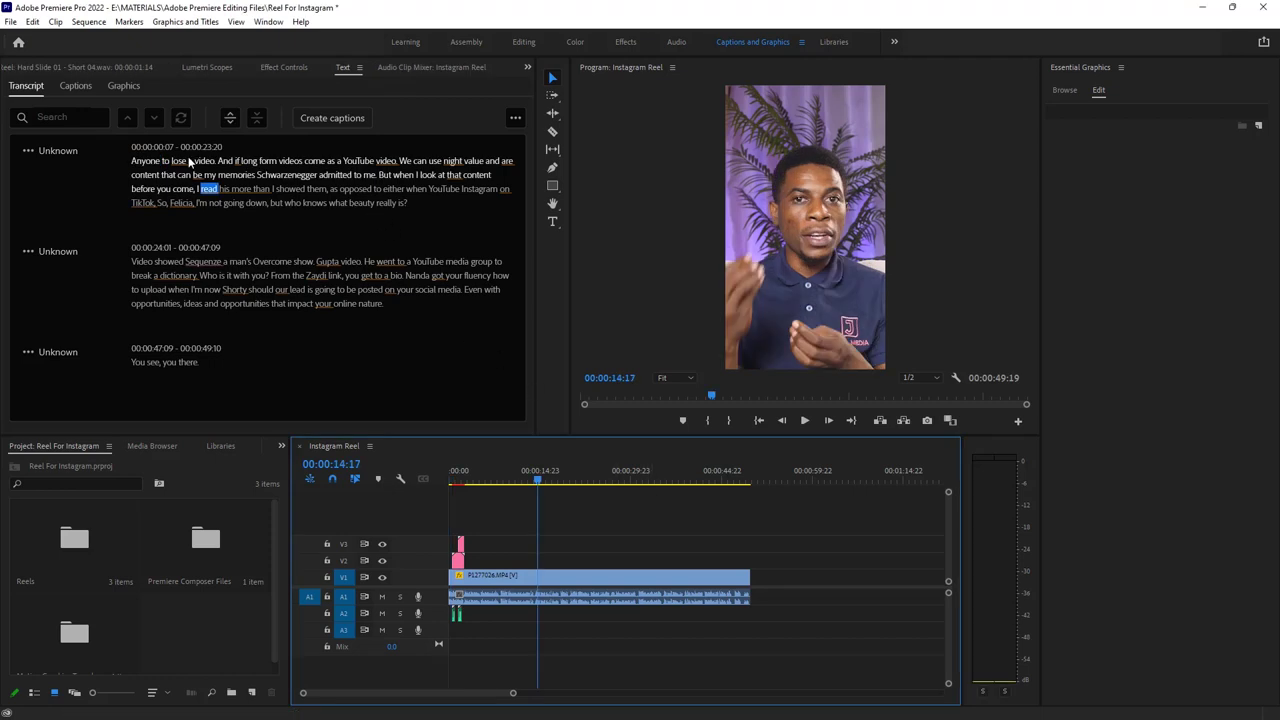
Create Subtitle captions from the sequence transcript using the default preset
left_click(321, 119)
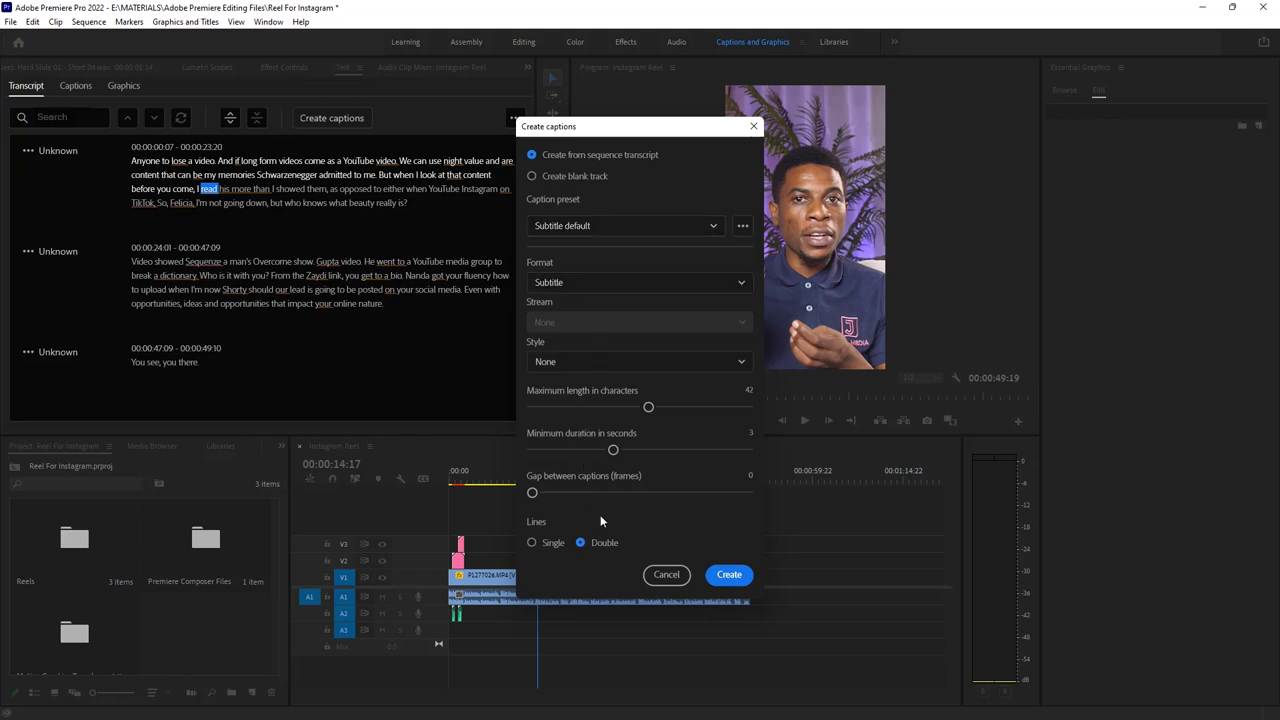
left_click(728, 575)
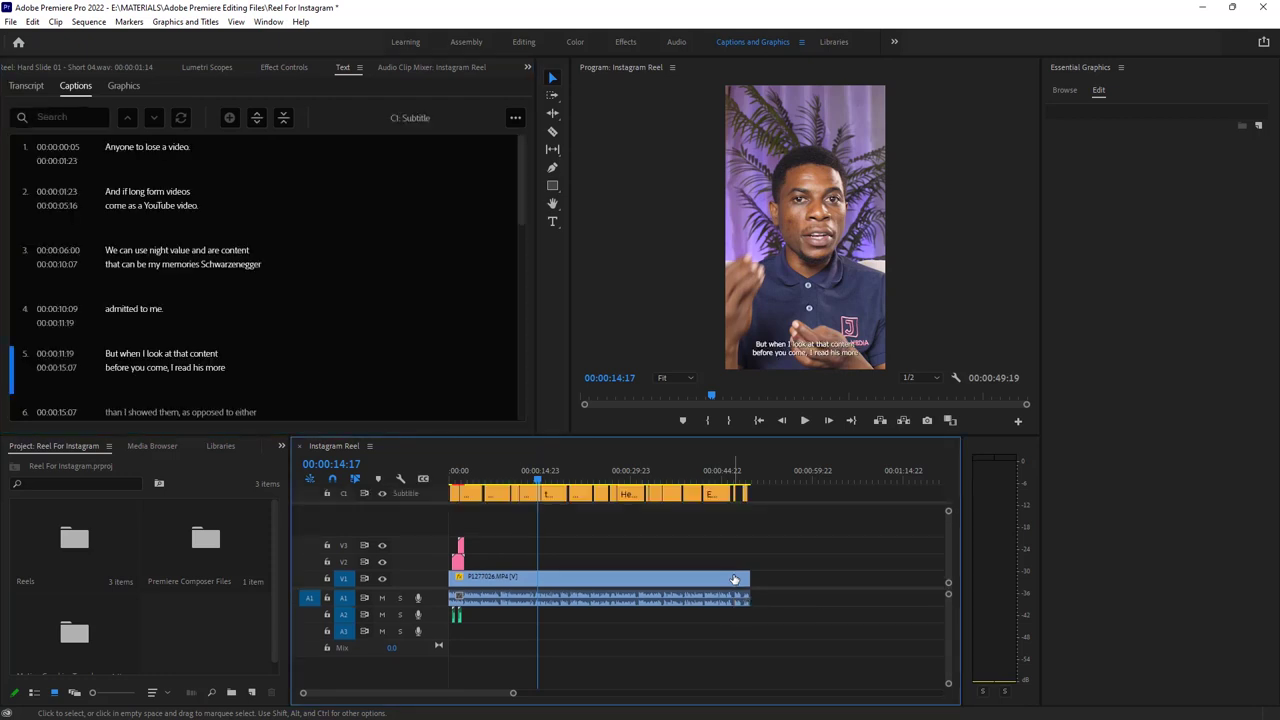
Set the first caption, 'Anyone to lose a video.', to the Montserrat font
left_click_drag(514, 694, 386, 693)
left_click_drag(697, 470, 473, 470)
key("j")
key("j")
key("j")
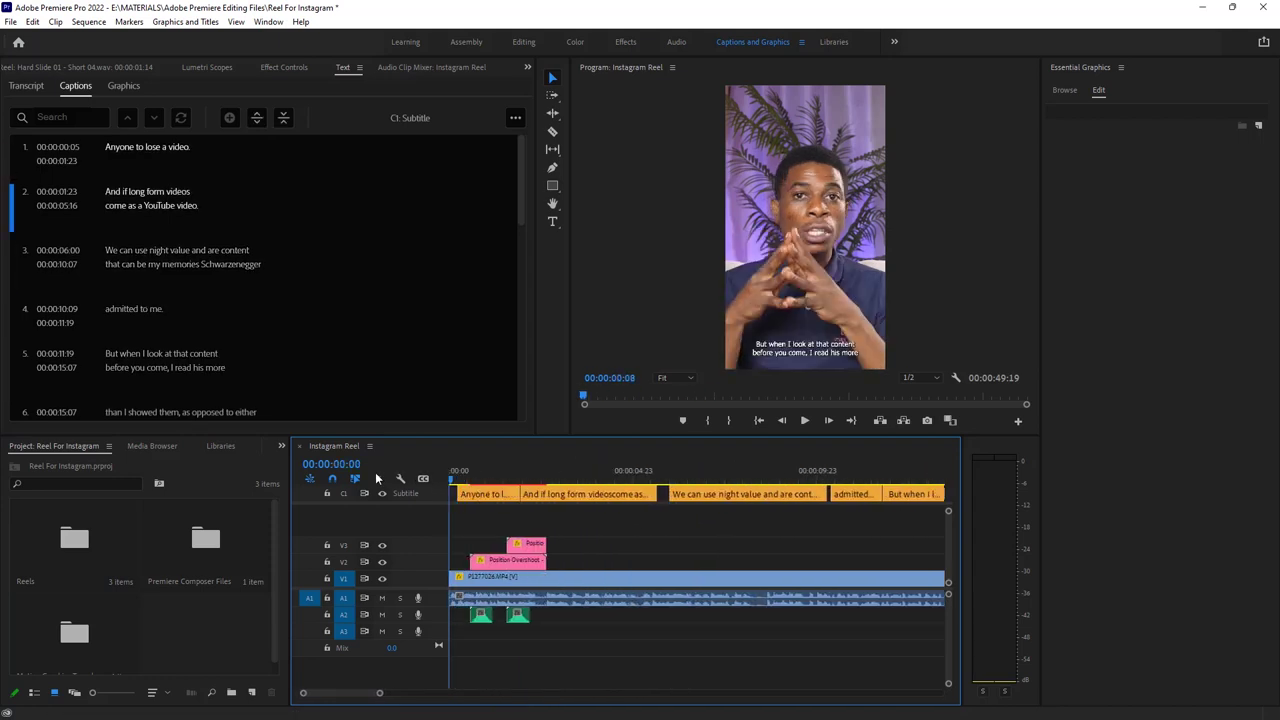
left_click(474, 480)
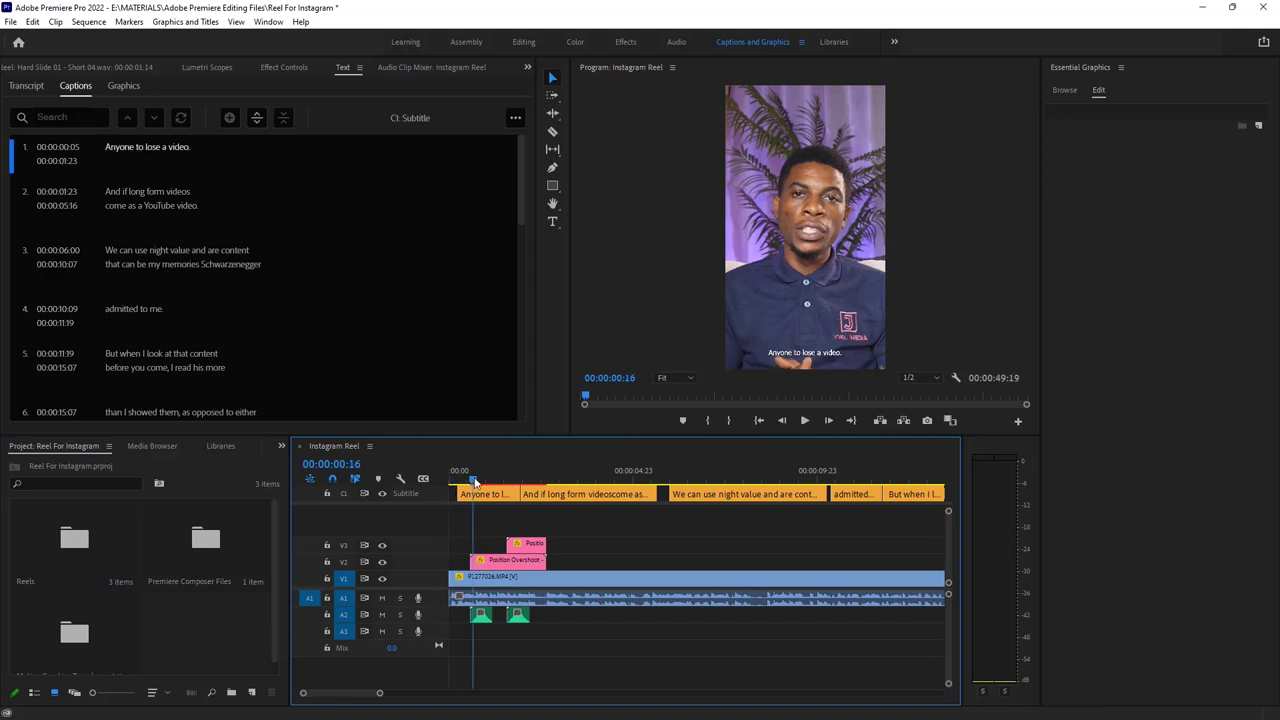
left_click_drag(474, 480, 505, 481)
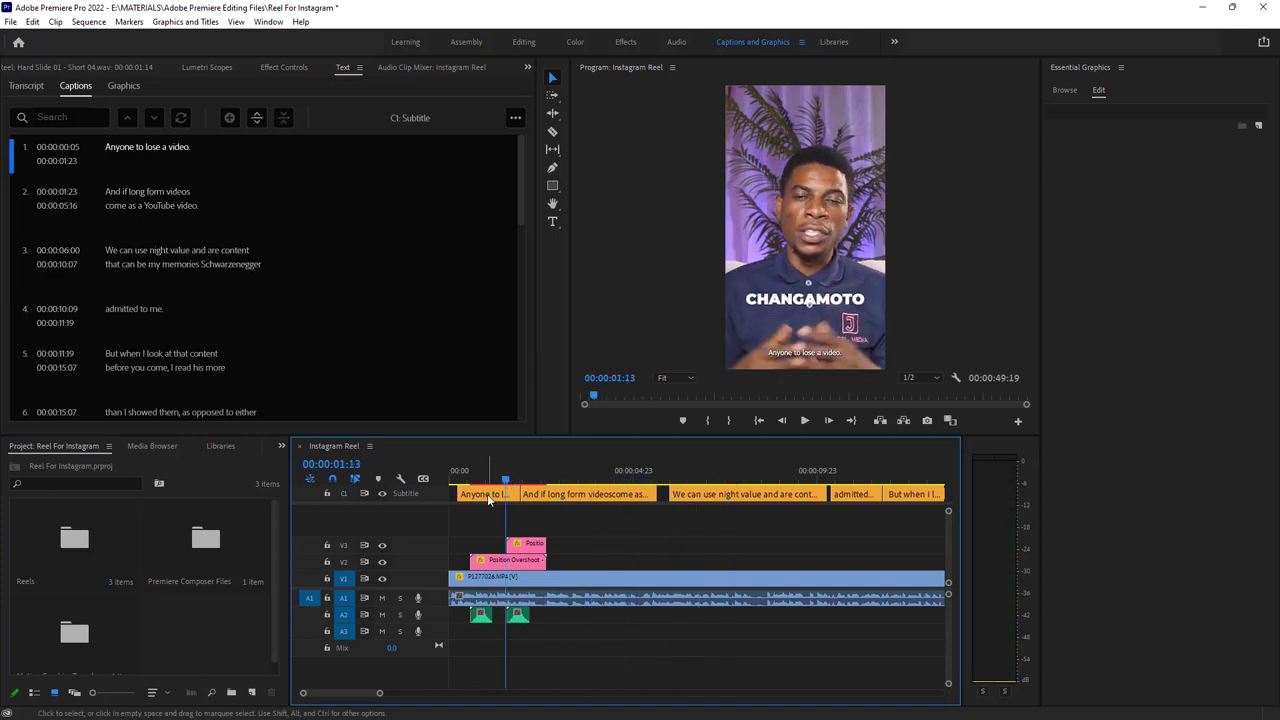
left_click(489, 495)
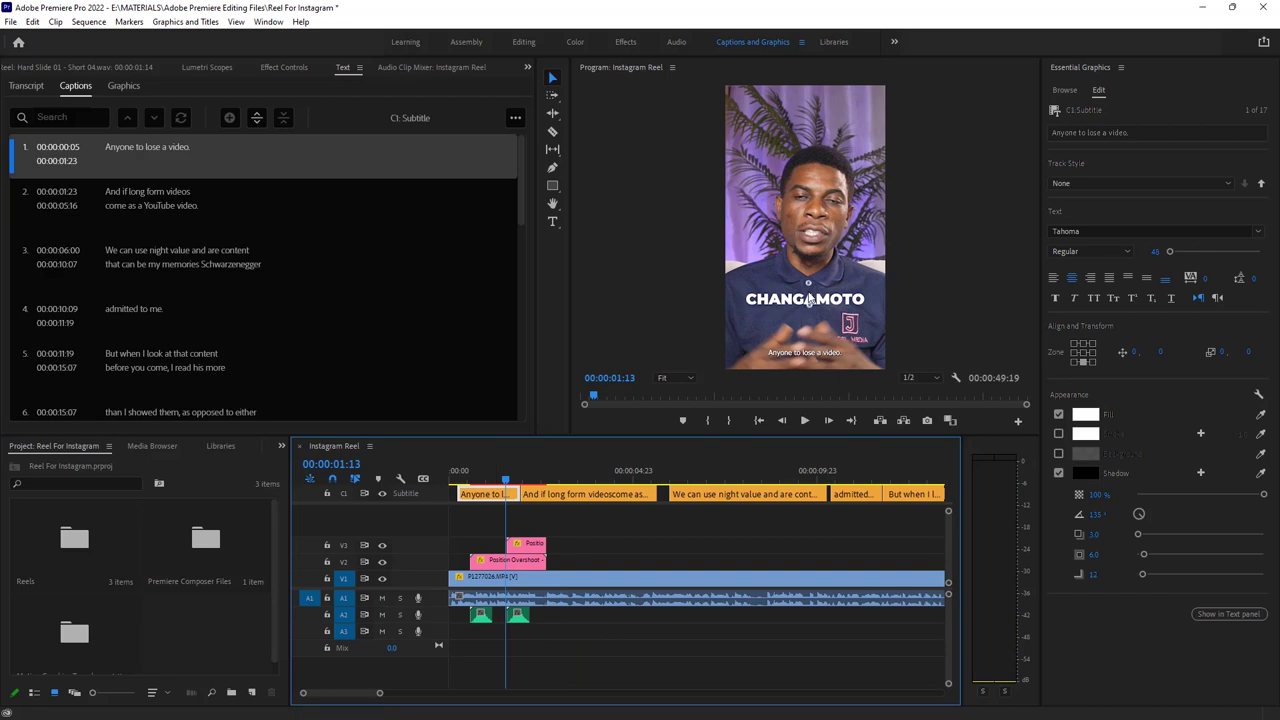
left_click(1101, 231)
type("M")
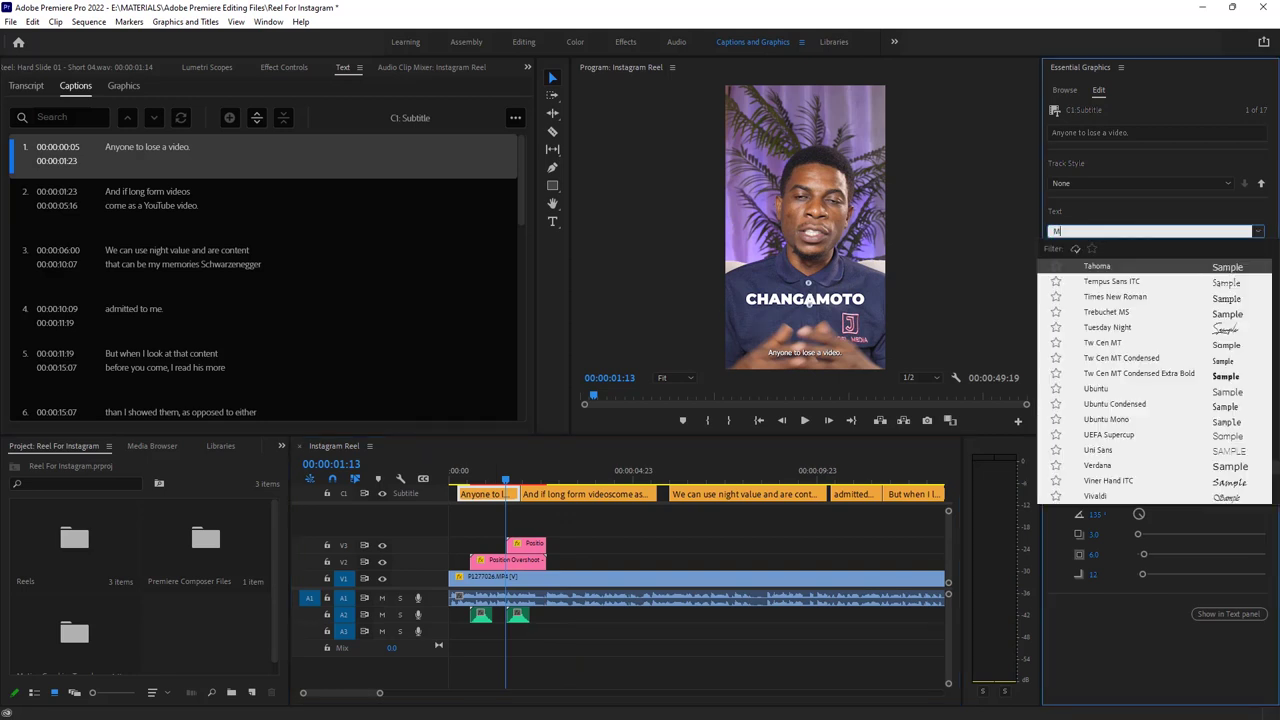
type("ONT")
left_click(1139, 268)
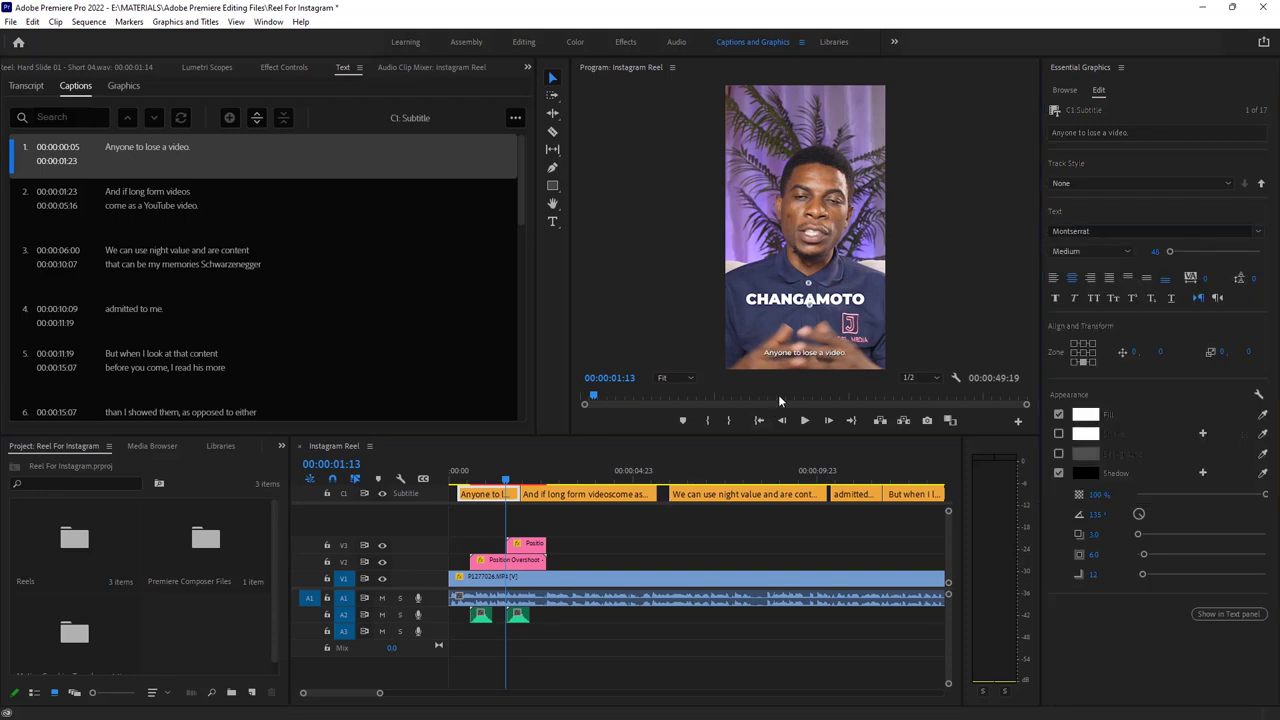
Give the second caption Montserrat Medium with Faux Bold
left_click(557, 471)
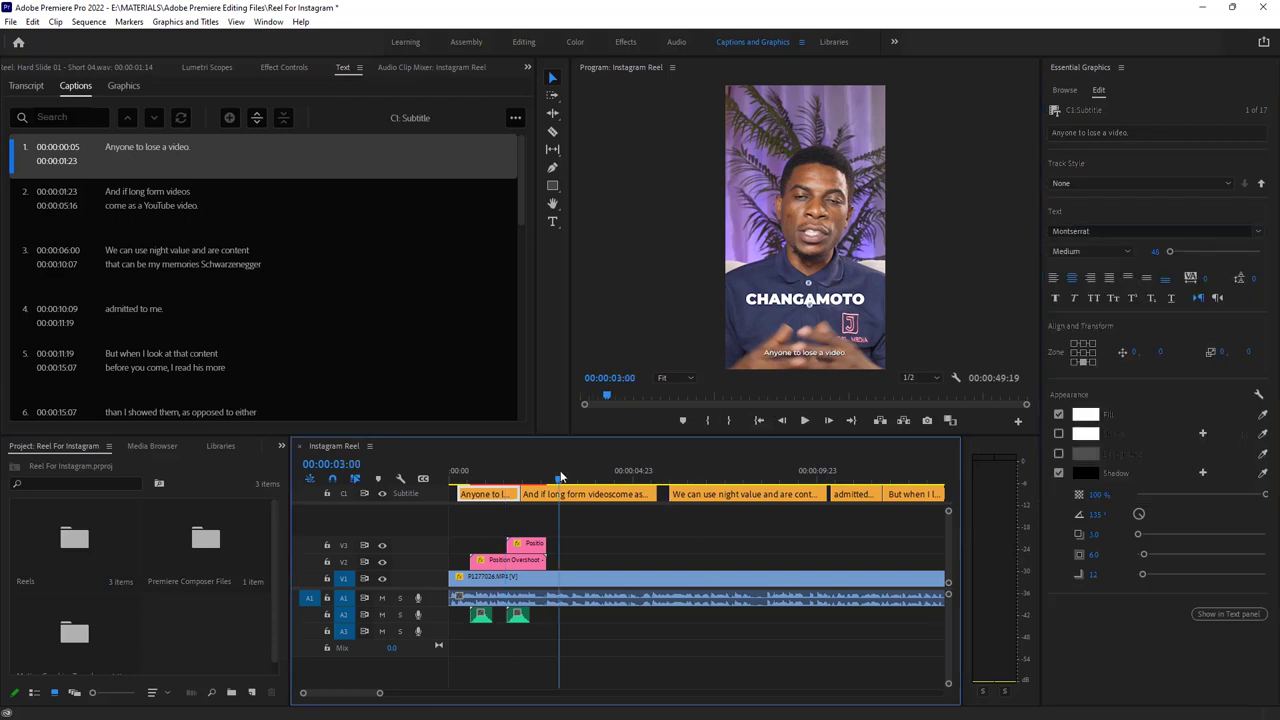
left_click(611, 493)
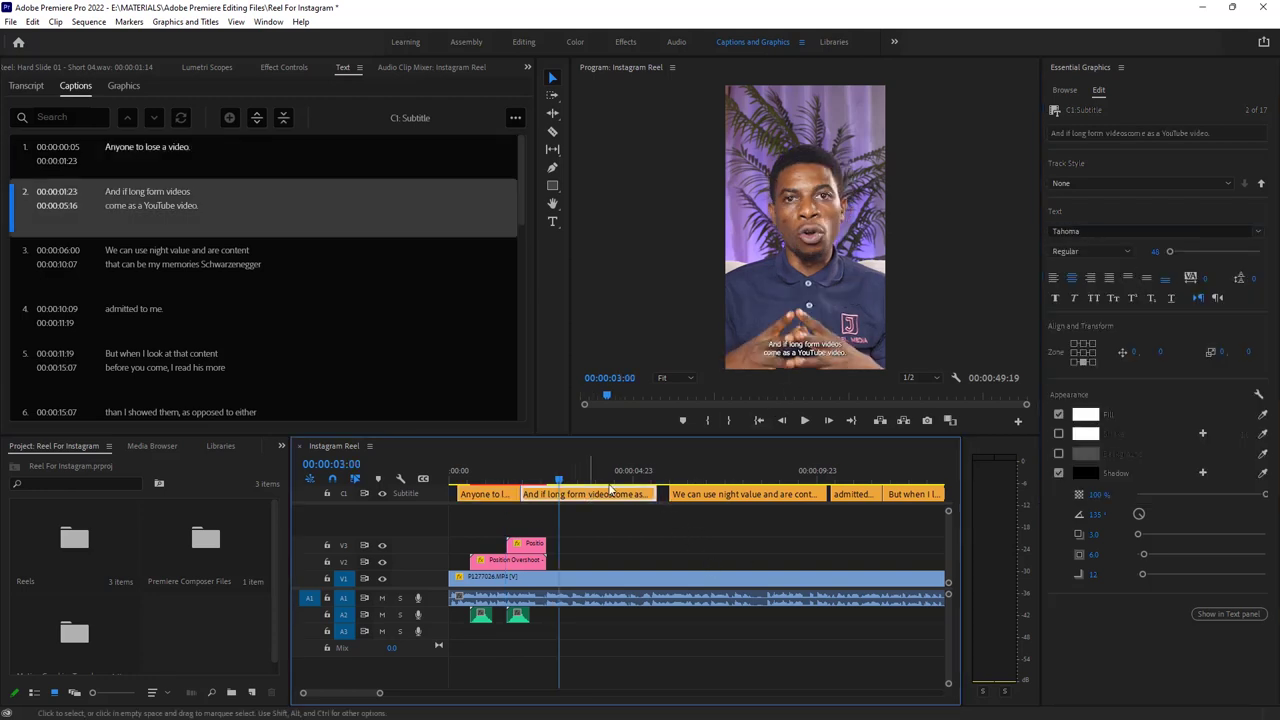
left_click(1122, 232)
type("MON")
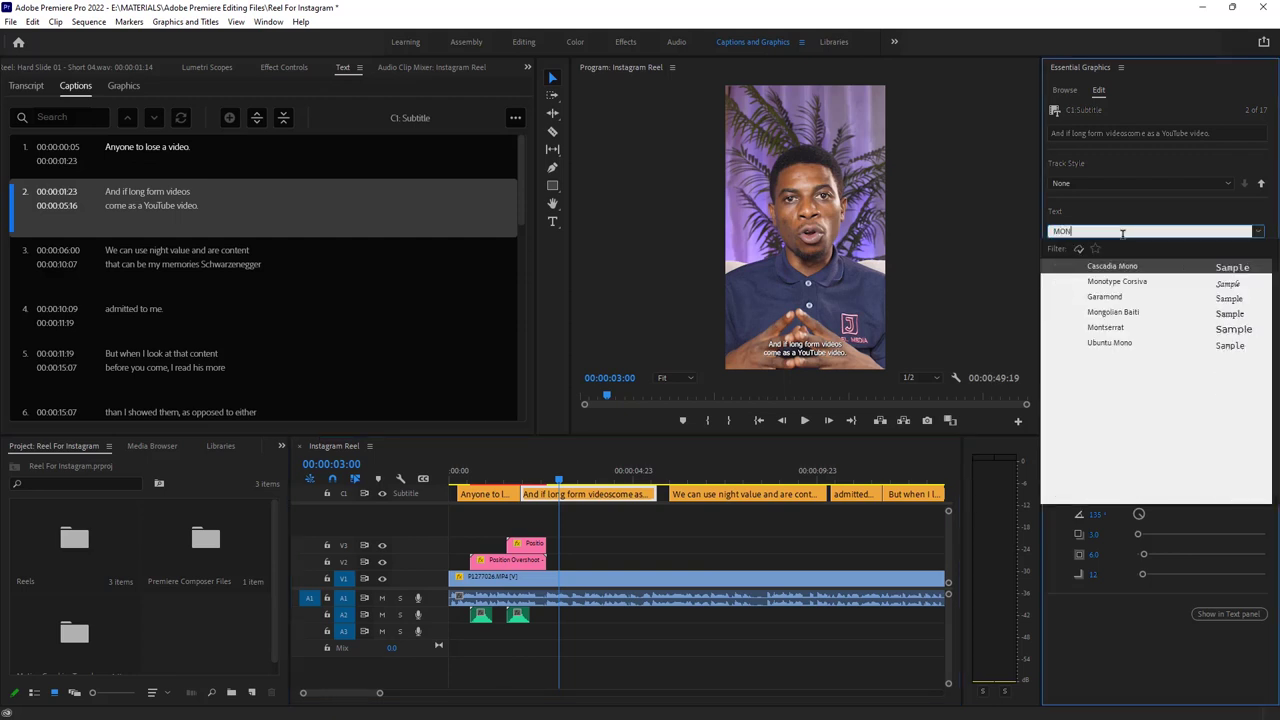
left_click(1122, 329)
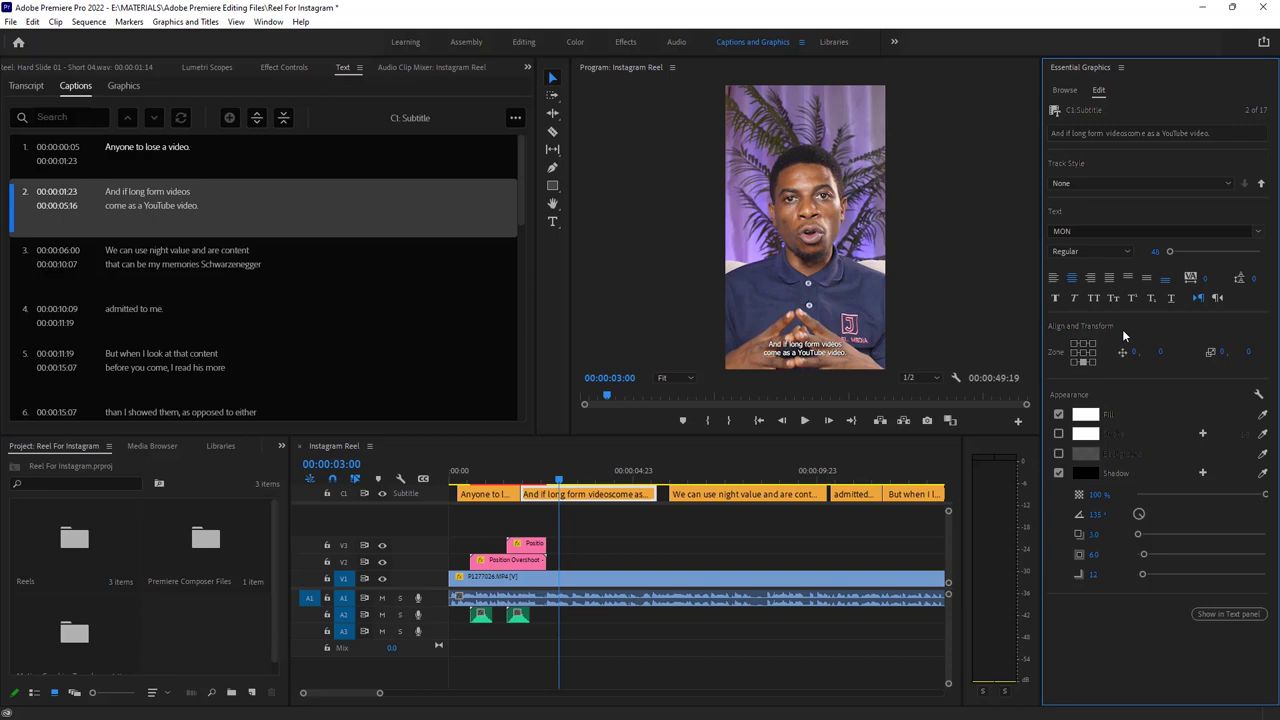
left_click(1107, 249)
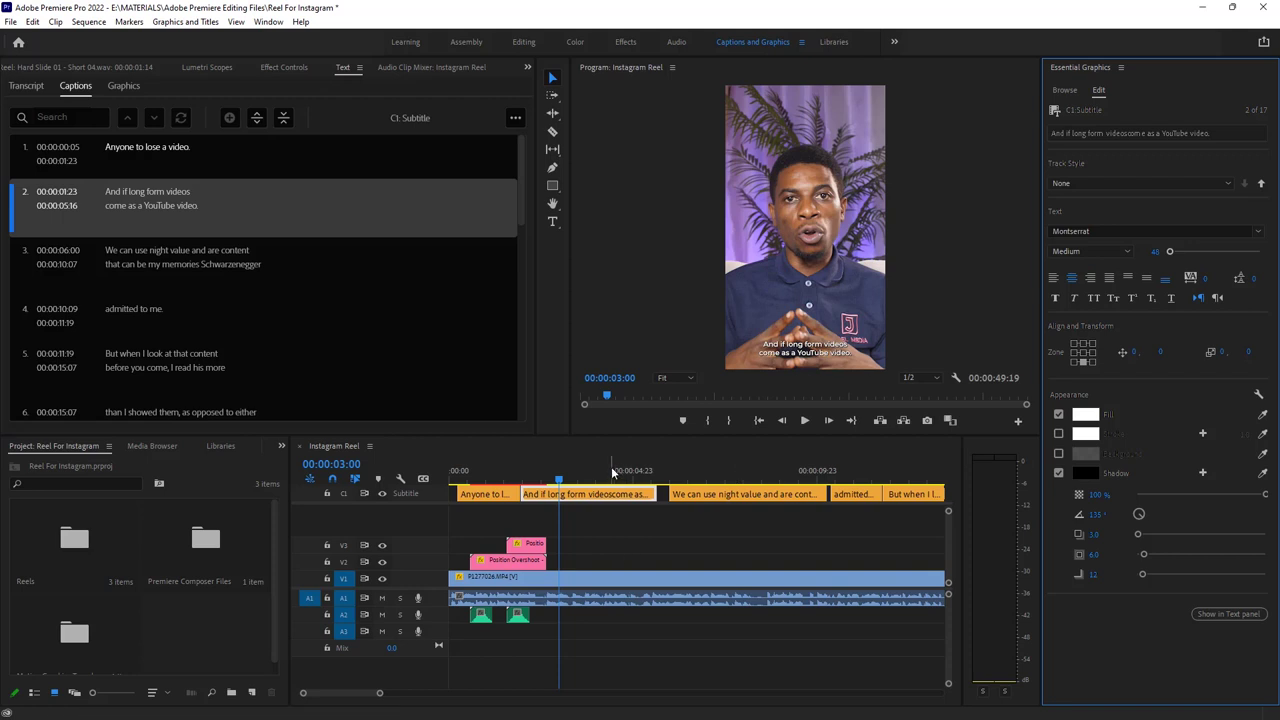
left_click(1057, 297)
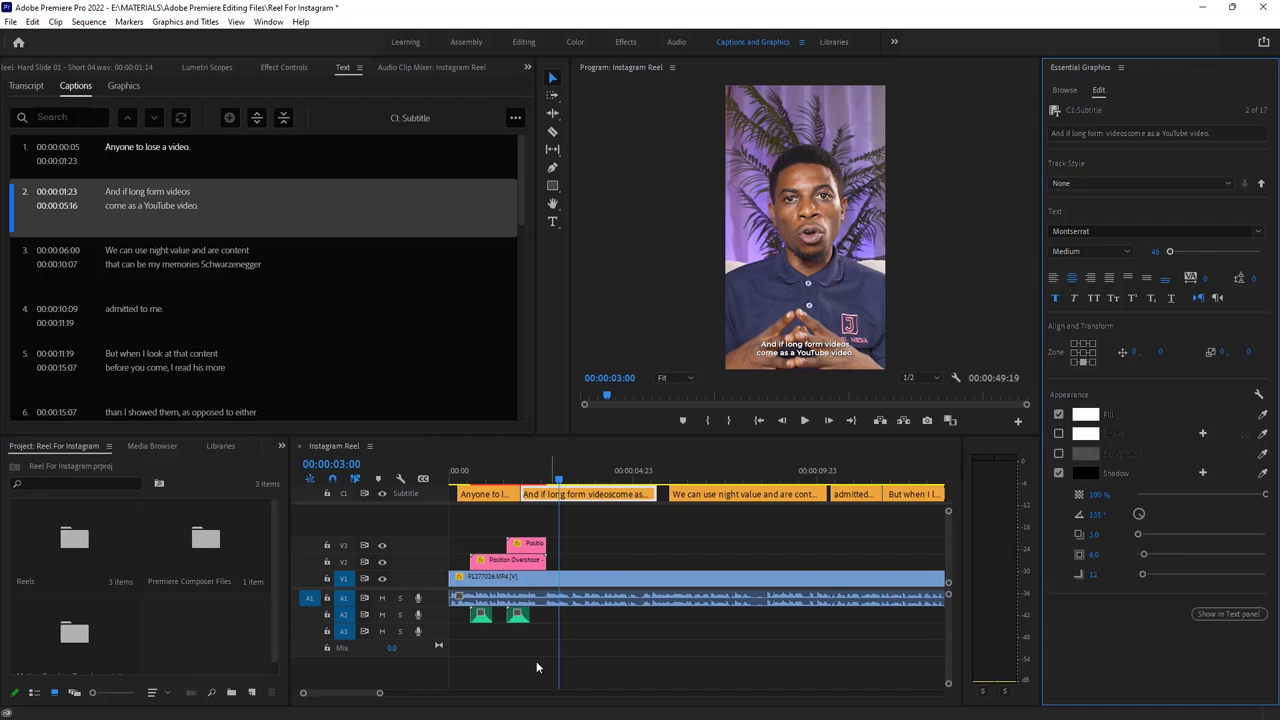
Adjust the timeline zoom and reselect the first caption
left_click_drag(379, 693, 766, 646)
left_click_drag(774, 694, 388, 693)
left_click(482, 470)
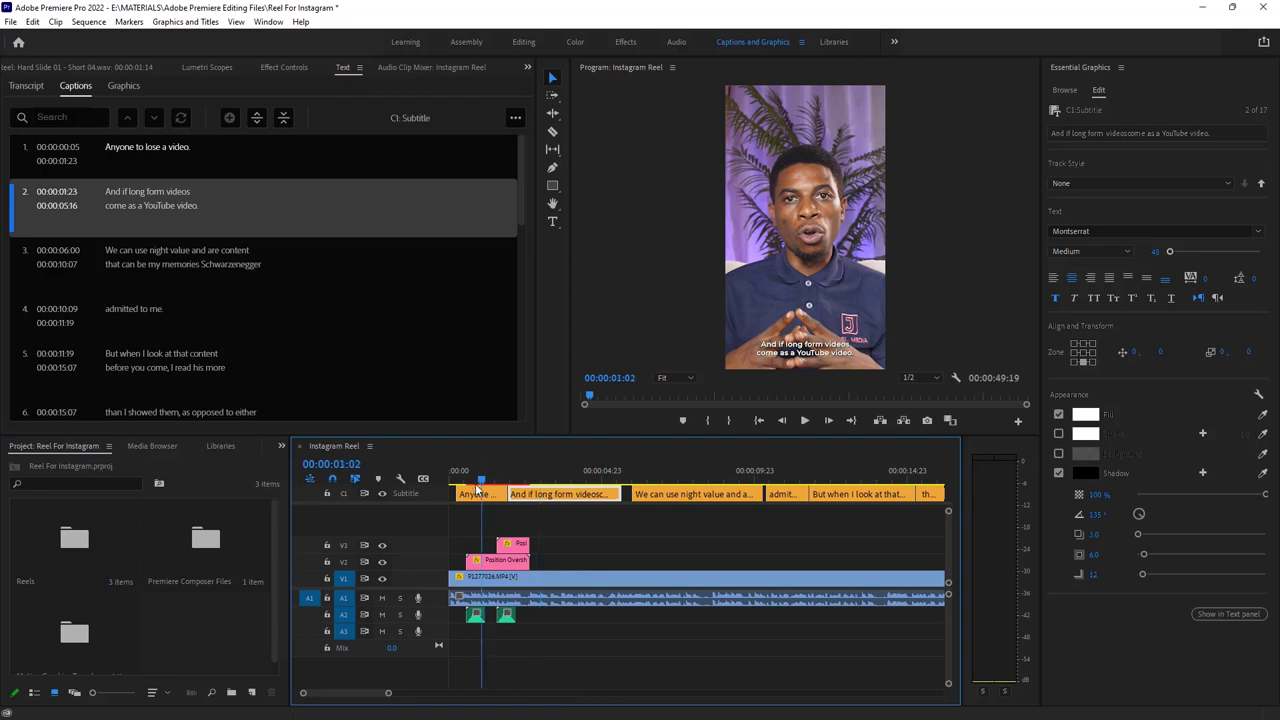
Retype the first caption's text as 'NAJUA NI CHANGAMOTO'
double_click(141, 148)
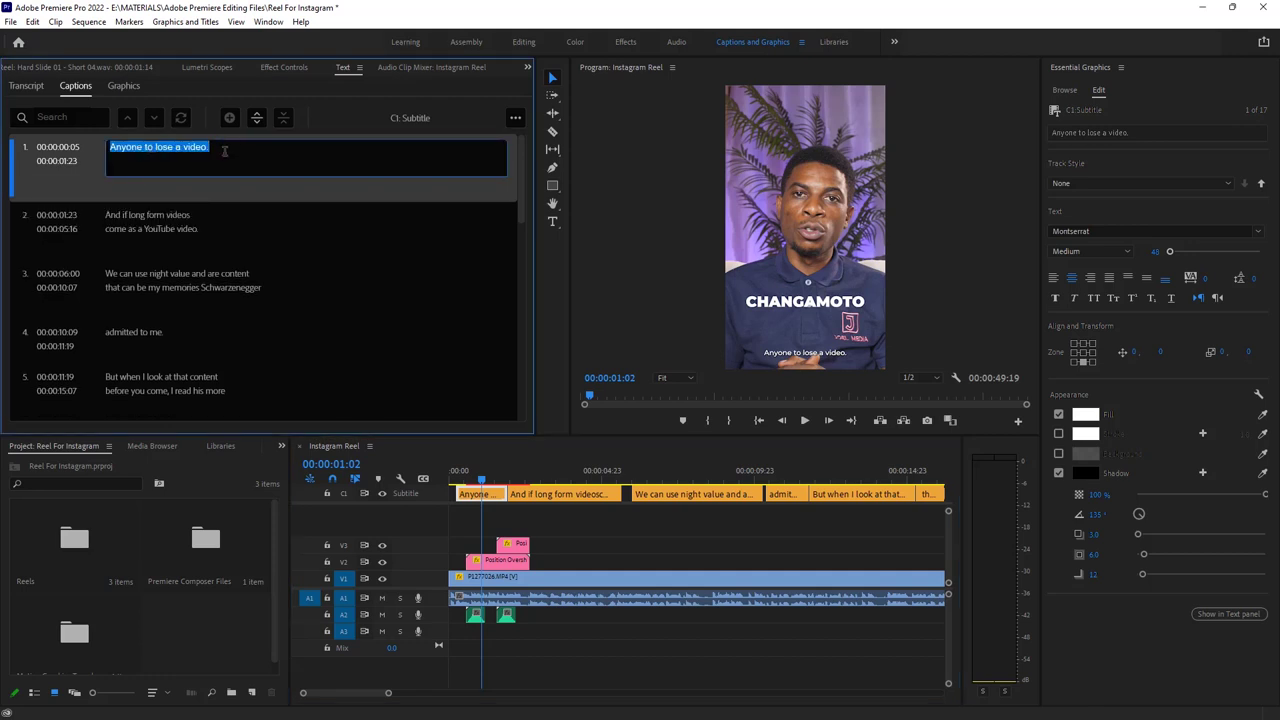
type("nAJUA")
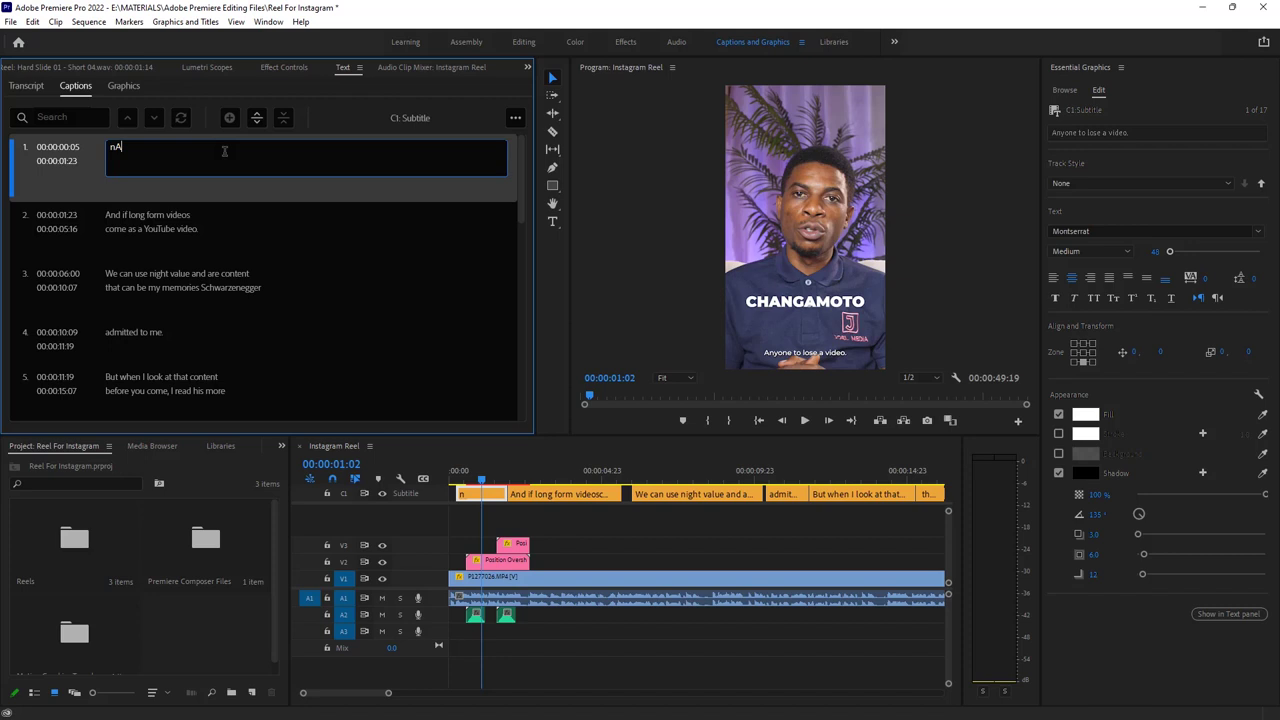
key("BackSpace")
key("BackSpace")
key("BackSpace")
key("BackSpace")
key("BackSpace")
type("NAJUA NI")
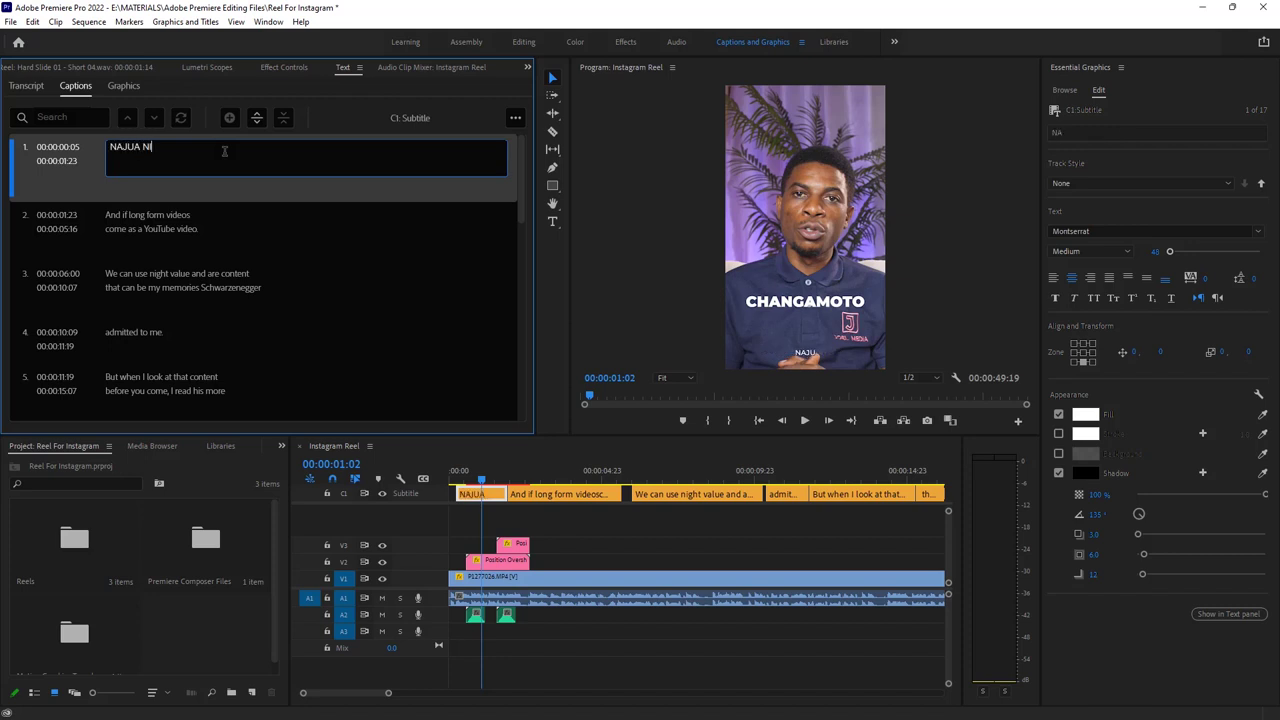
type(" CHANGAMOTO")
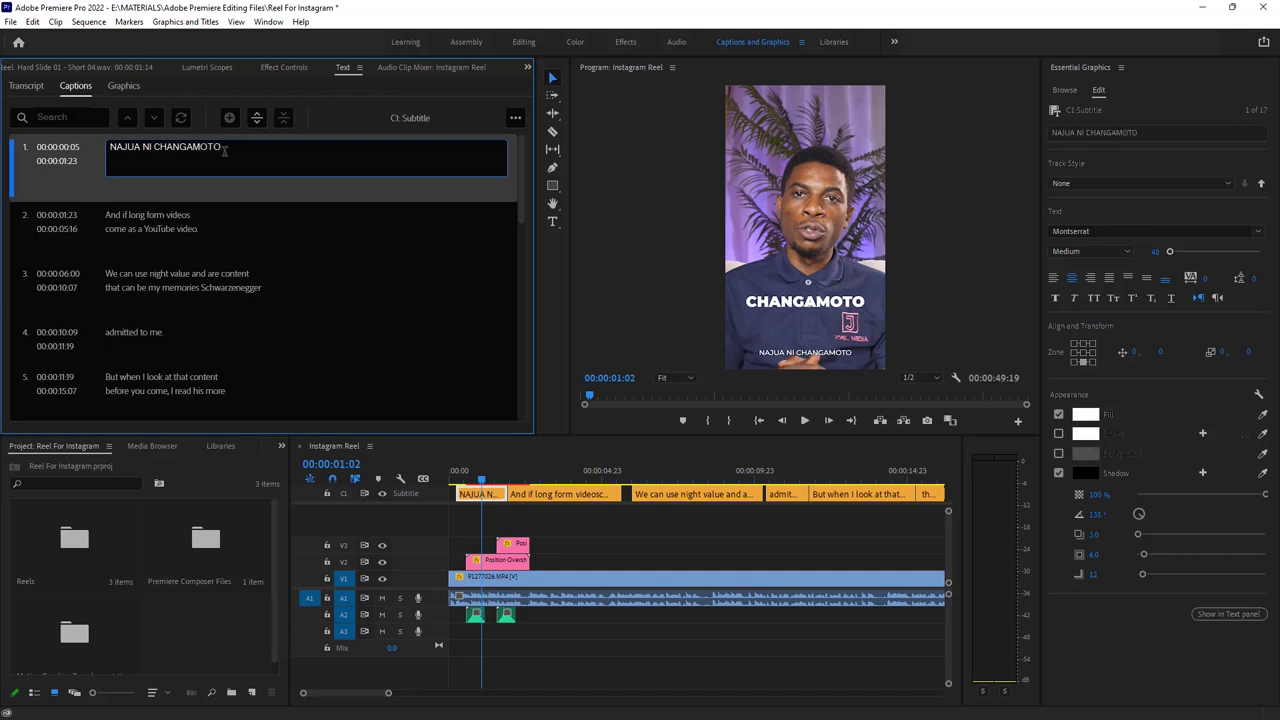
key("BackSpace")
key("BackSpace")
left_click(697, 246)
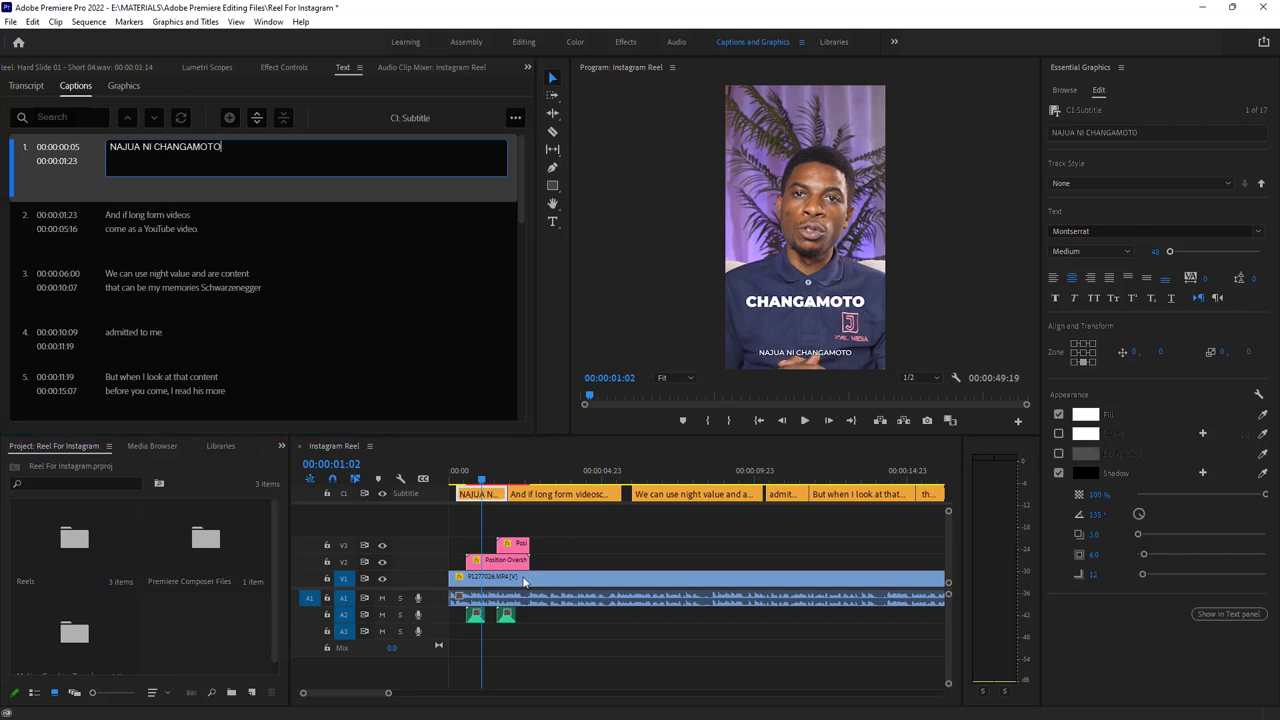
Play the opening captions, then delete the NAJUA NI CHANGAMOTO caption clip
left_click(465, 480)
key("space")
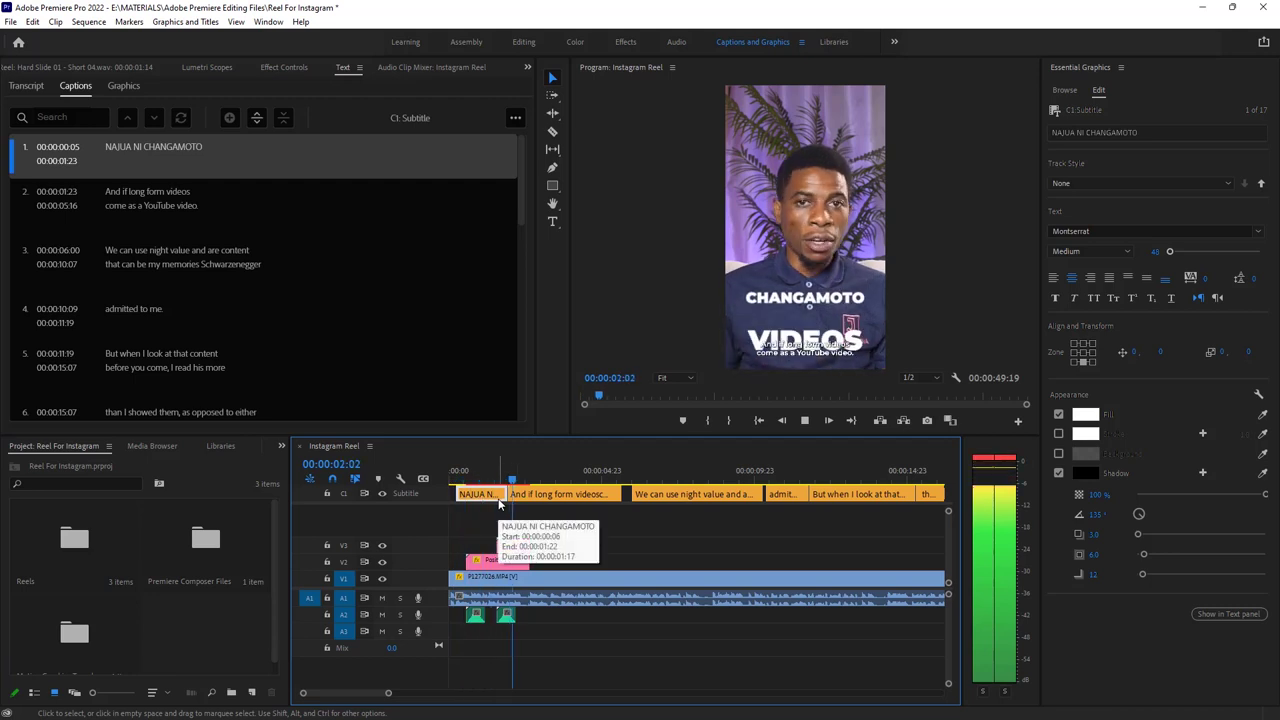
key("space")
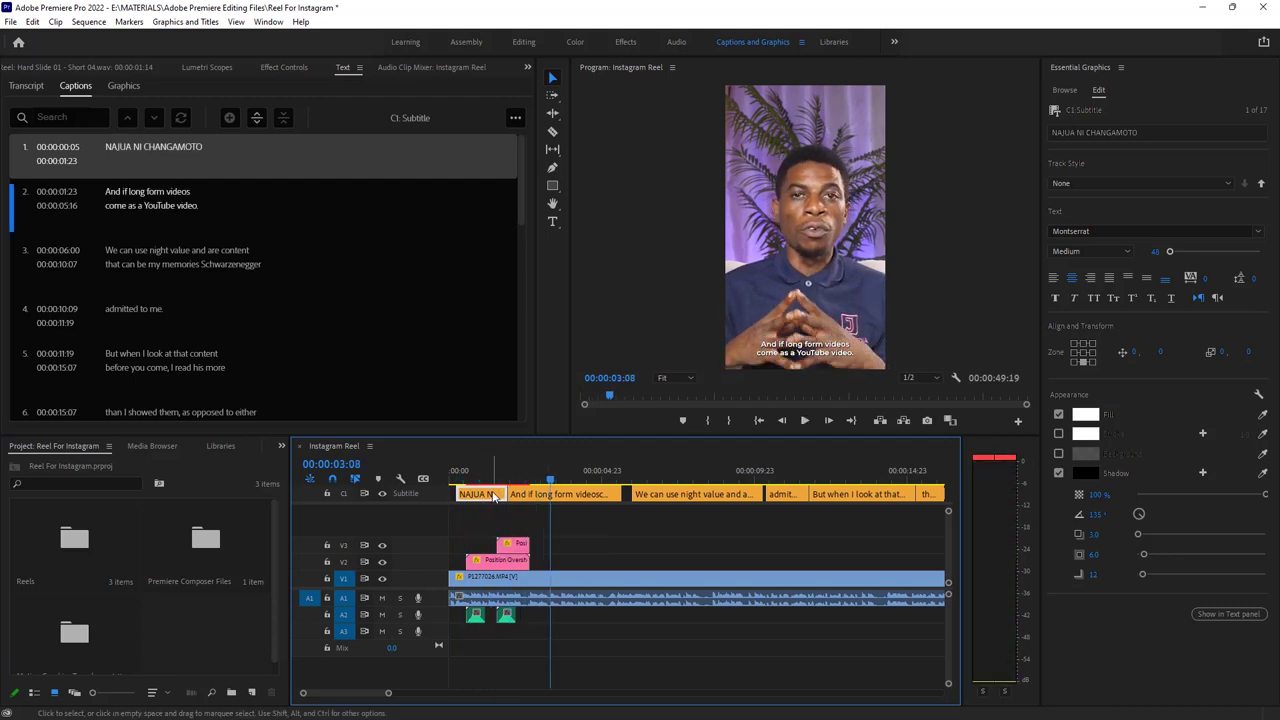
left_click(490, 500)
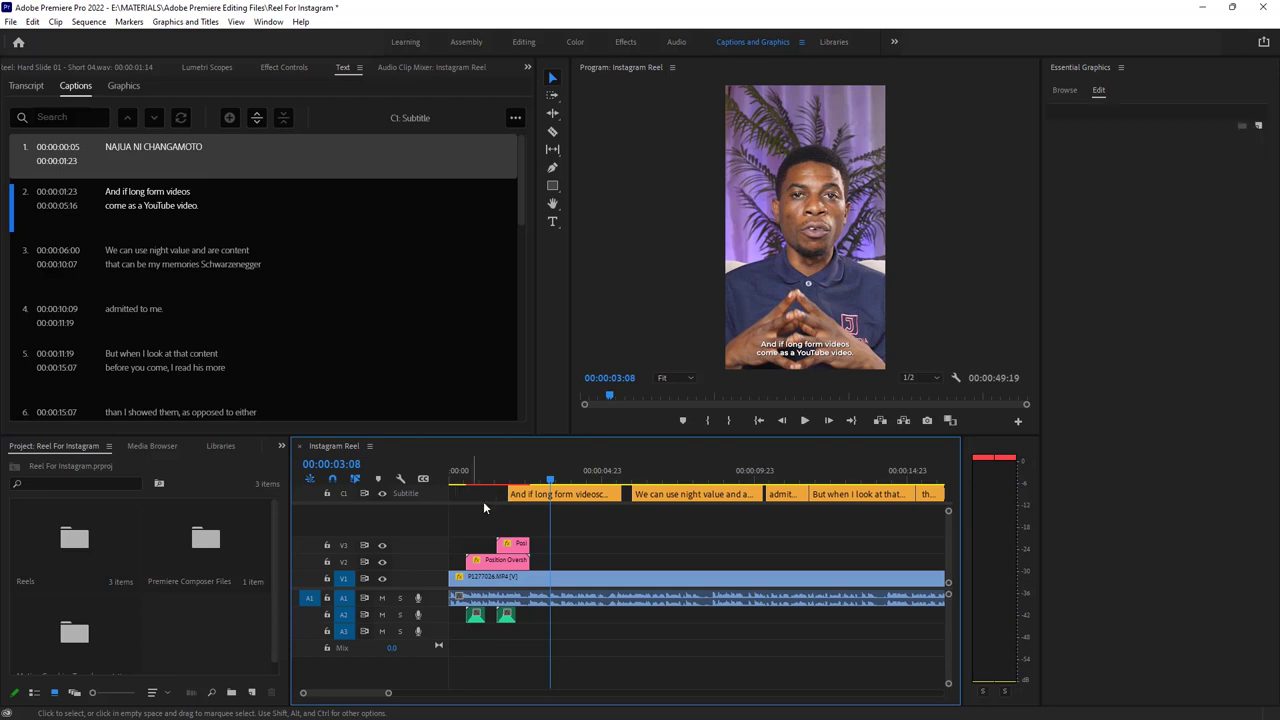
key("Delete")
left_click(580, 498)
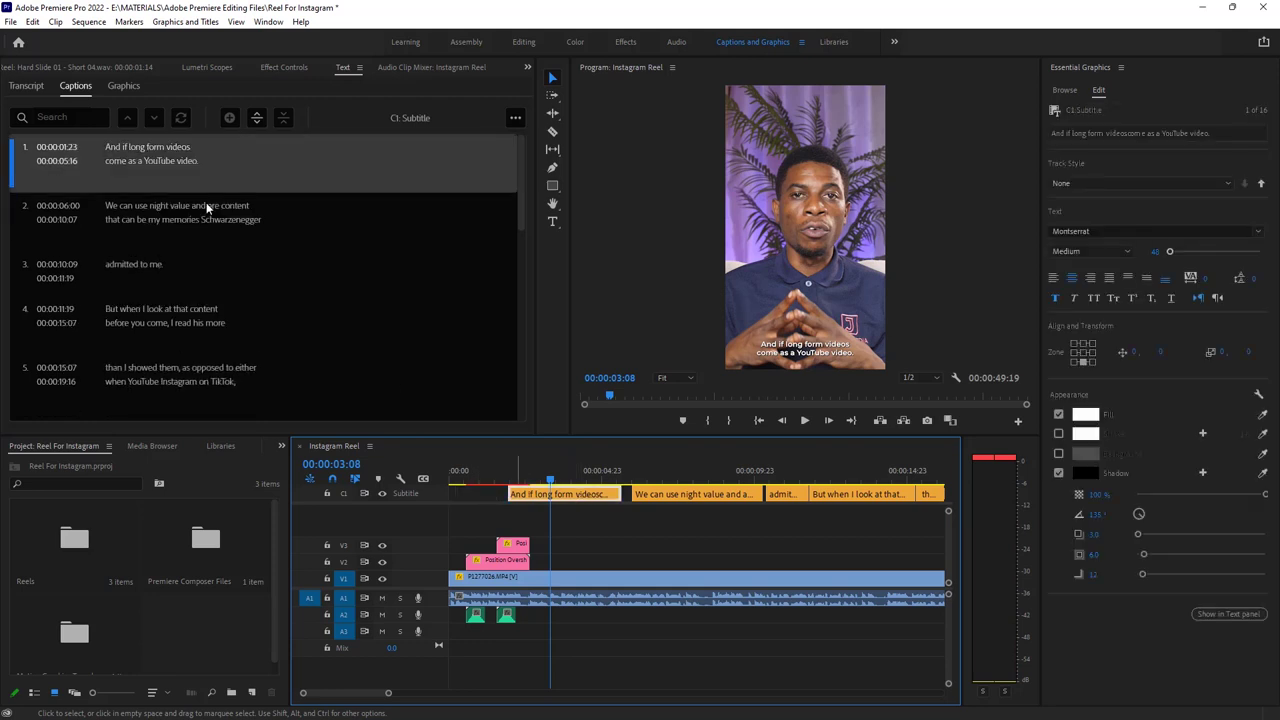
Check the first two captions on the subtitle track
double_click(146, 156)
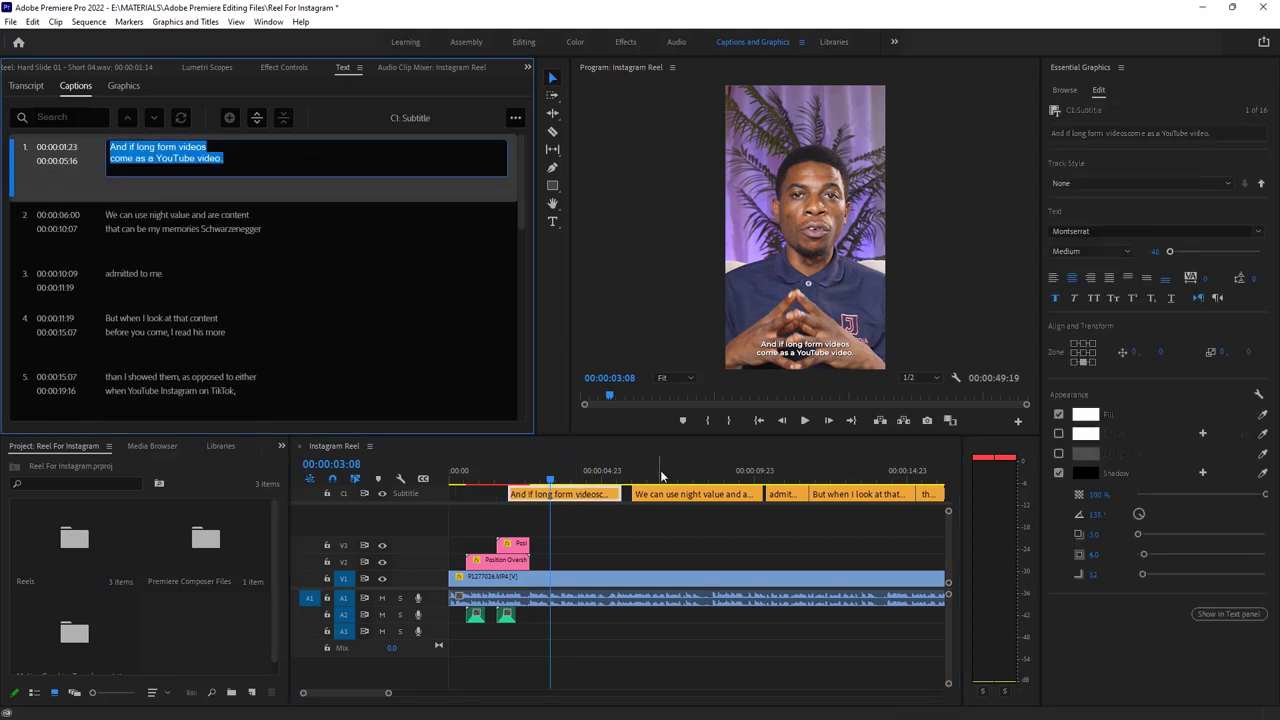
key("Escape")
left_click(684, 494)
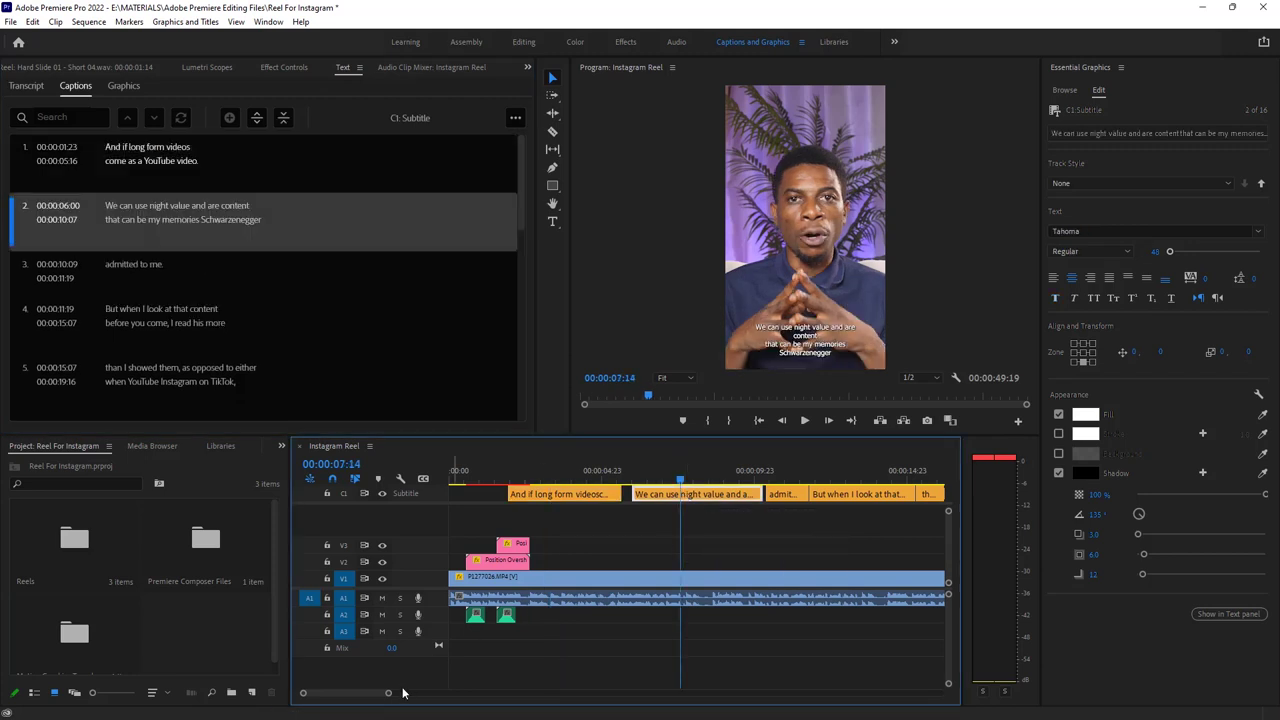
left_click_drag(388, 697, 643, 667)
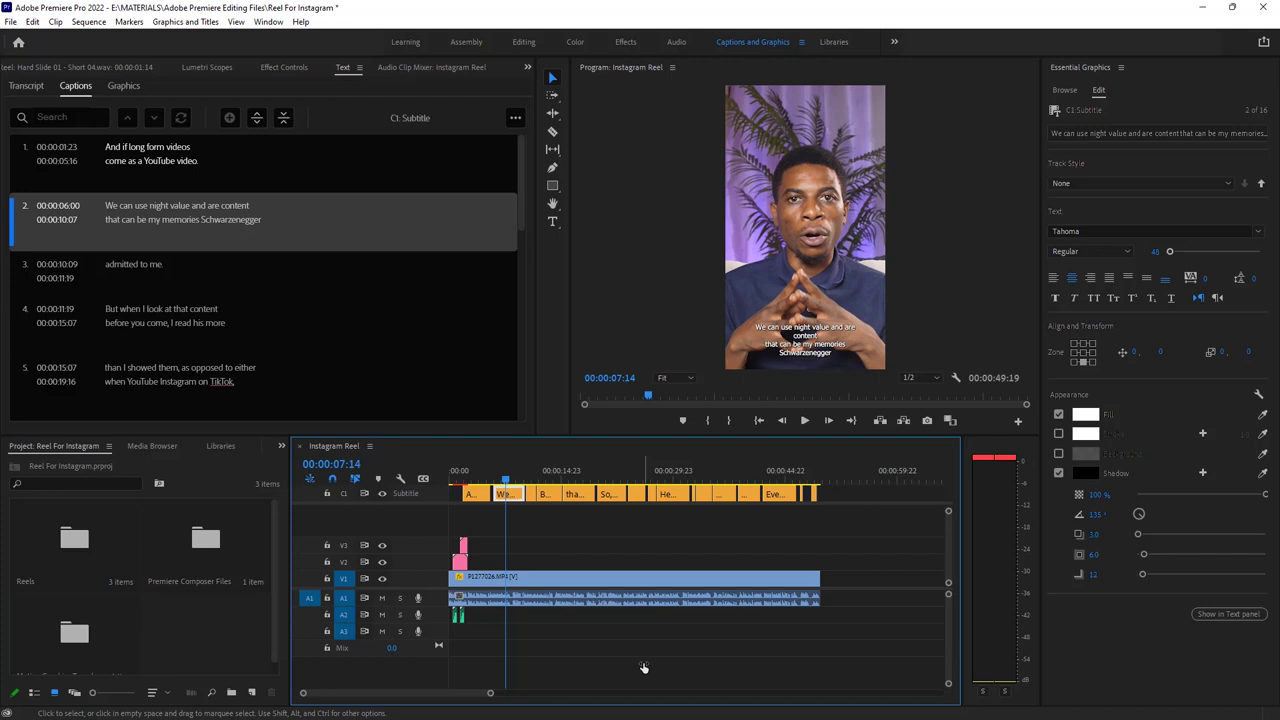
Save the project, select the P1277026.MP4 clip and open the Audio workspace
key("ctrl+s")
left_click(605, 603)
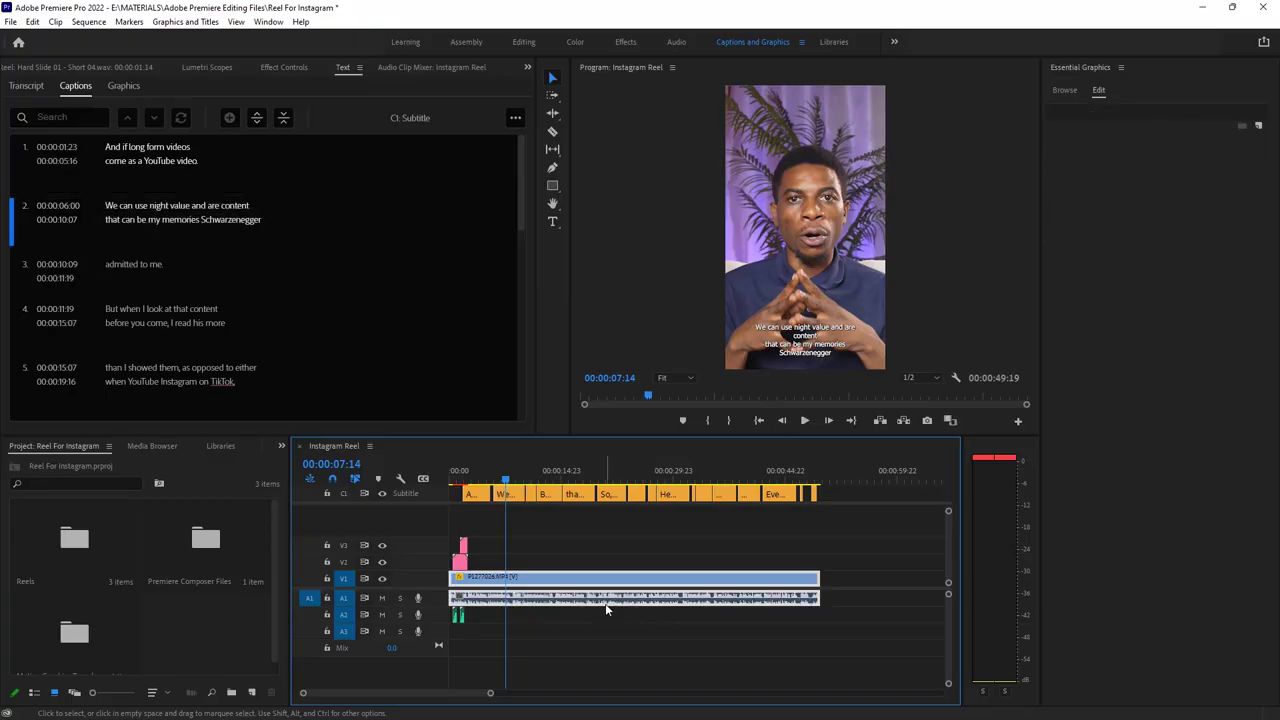
left_click(677, 43)
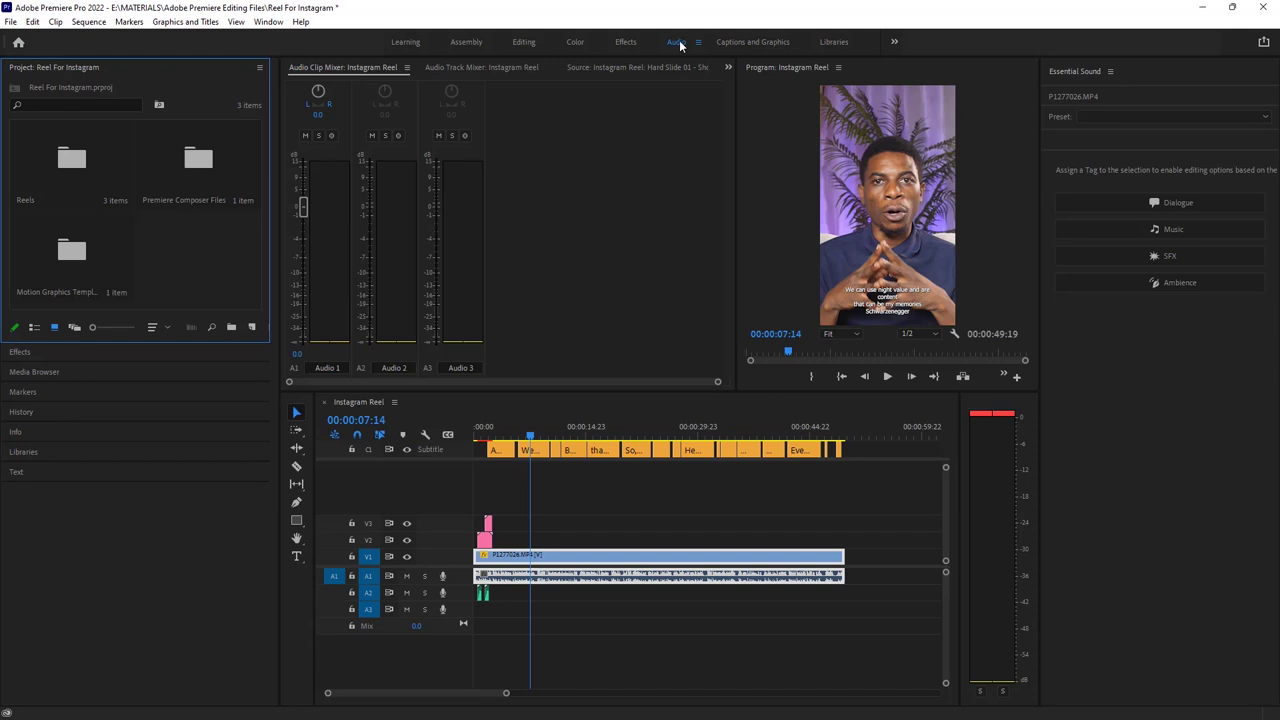
Tag the clip as Dialogue and enable Reduce Noise at 2, previewing the sound
left_click(1184, 204)
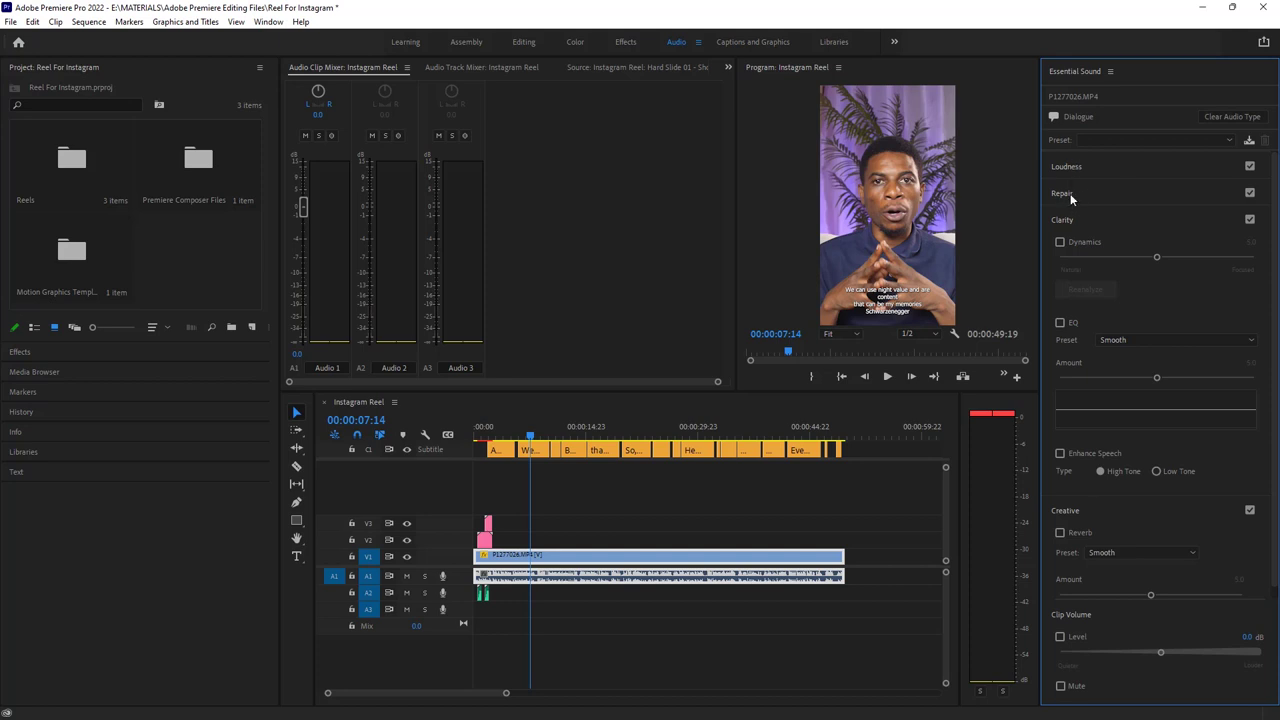
left_click(1068, 195)
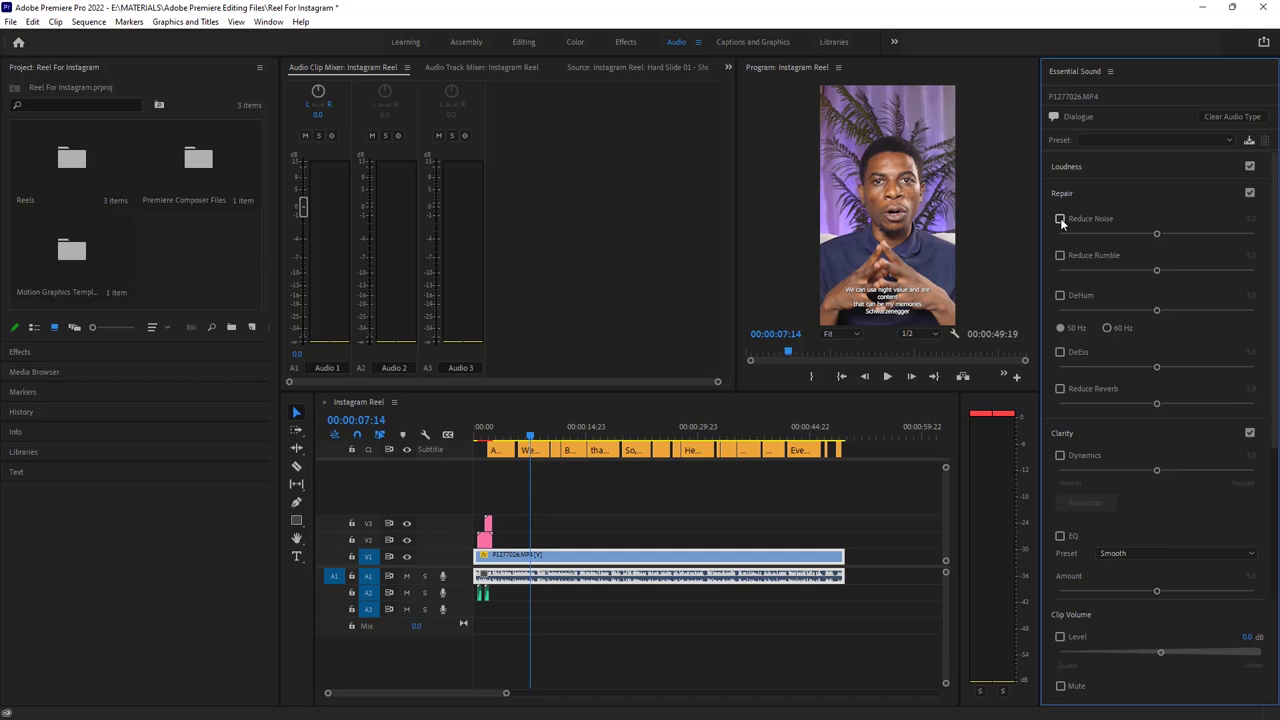
left_click(1060, 219)
left_click(1248, 220)
type("2")
left_click(1192, 201)
key("space")
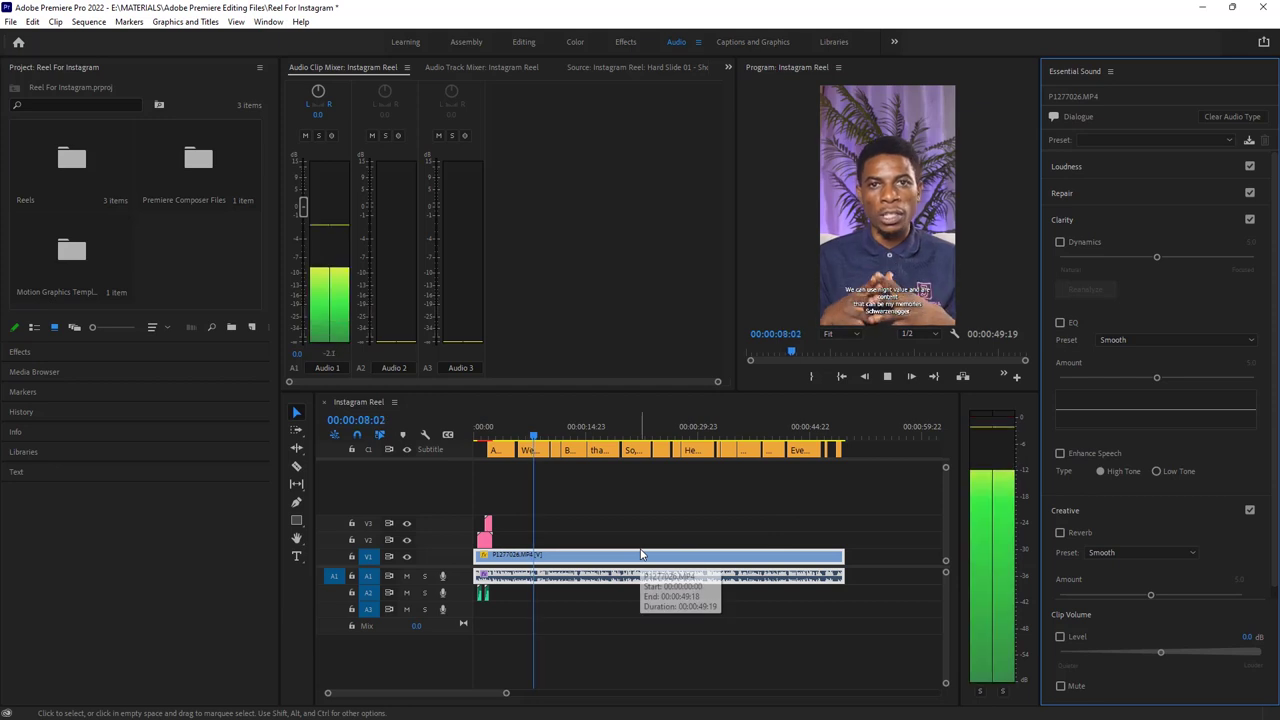
key("space")
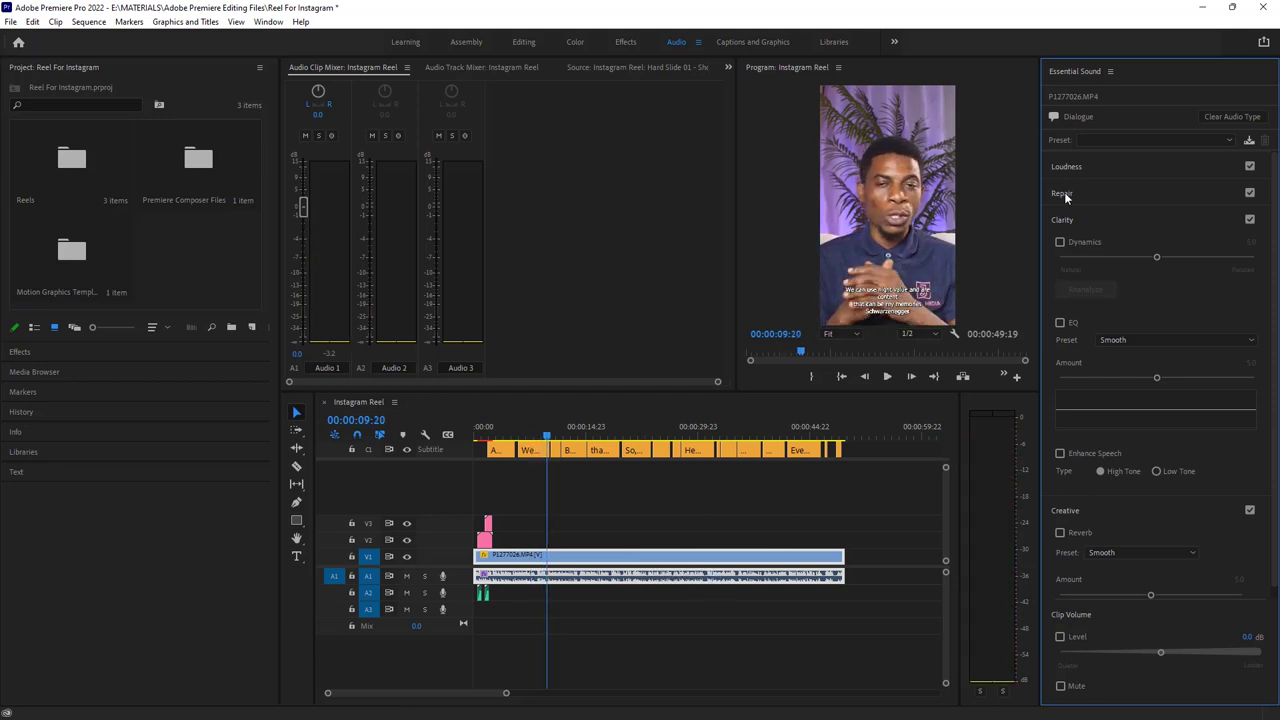
Lower Reduce Noise to 1 and play back to check it
left_click(1065, 197)
left_click(1249, 219)
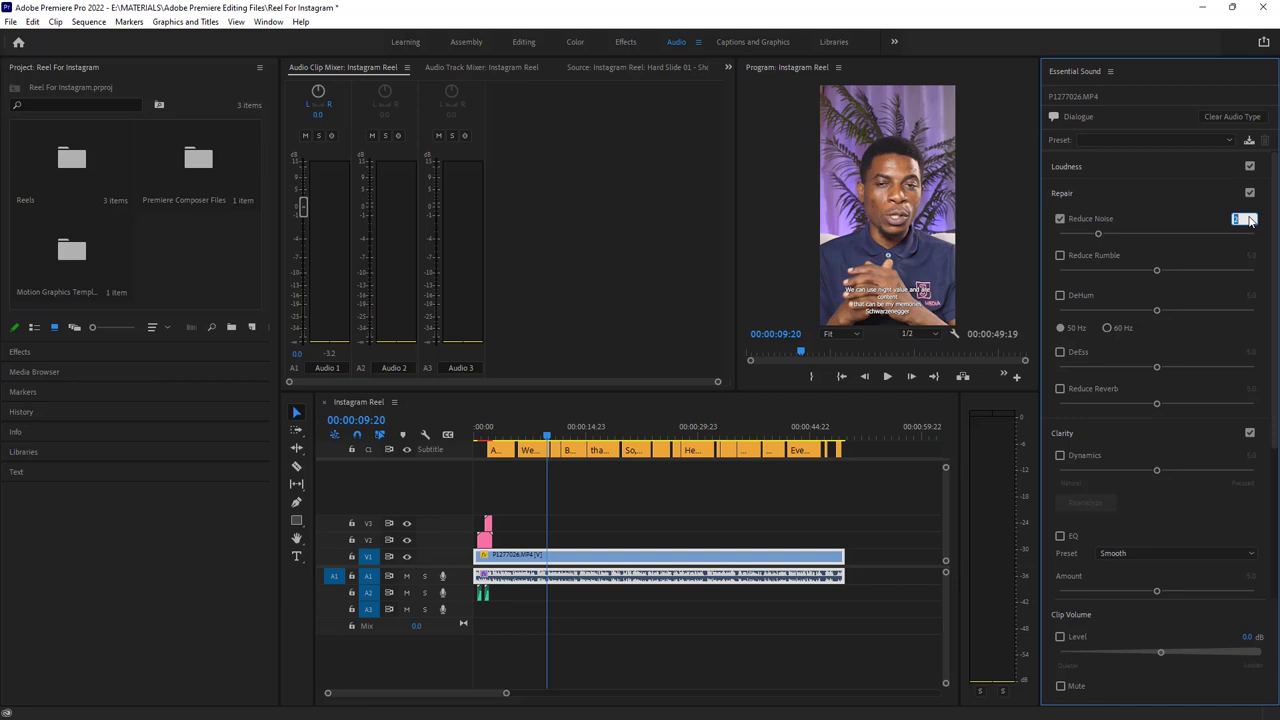
key("BackSpace")
type("1")
left_click(1167, 204)
key("space")
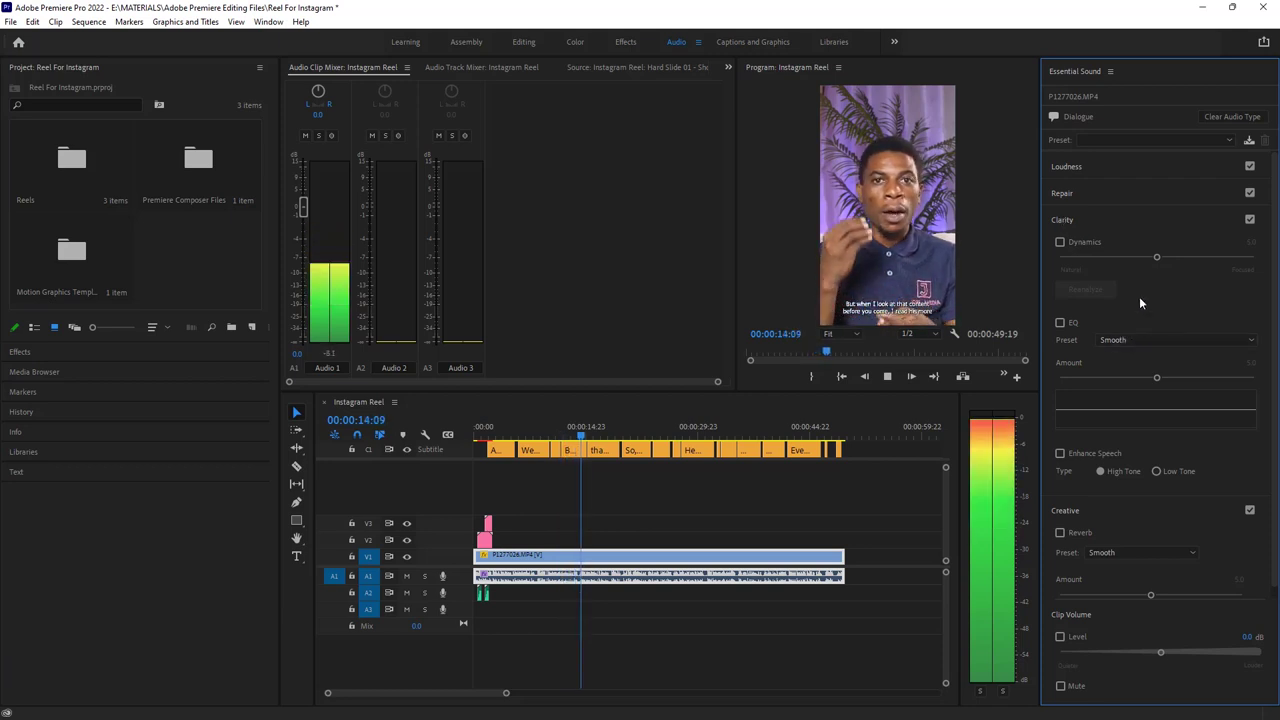
Turn on Dynamics at 5.0 and compare playback with it on and off
key("space")
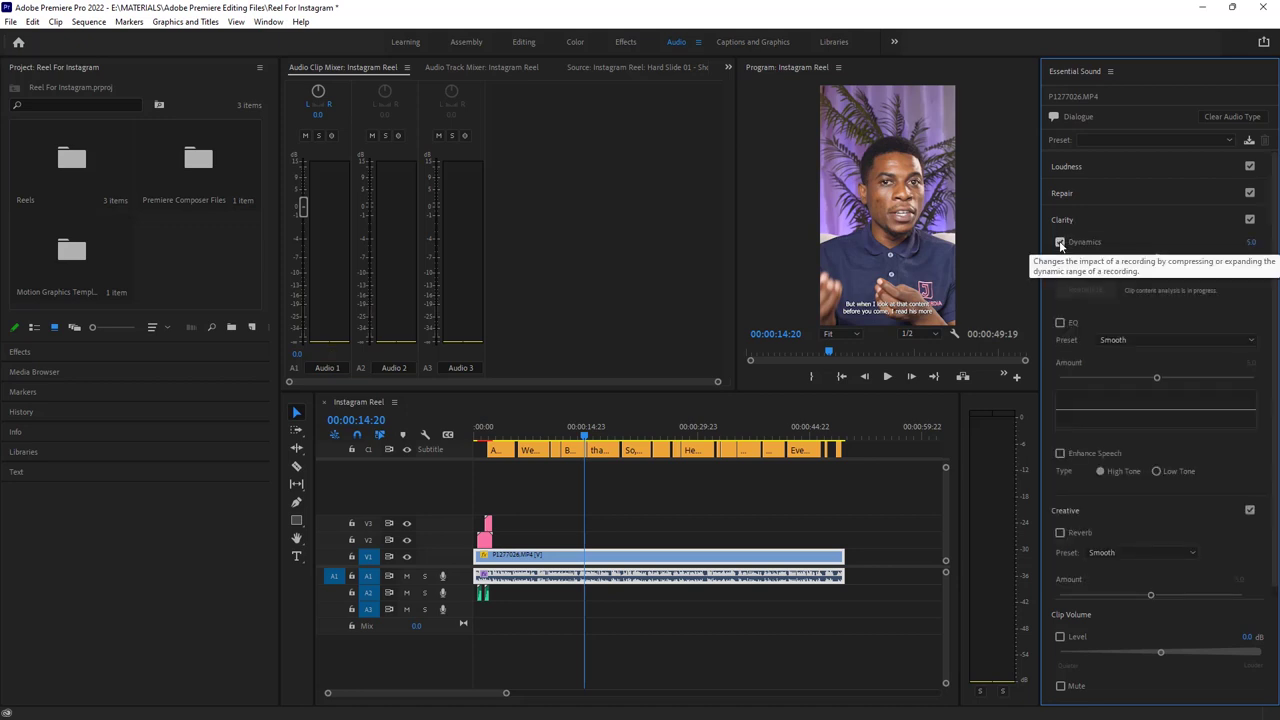
left_click(1061, 243)
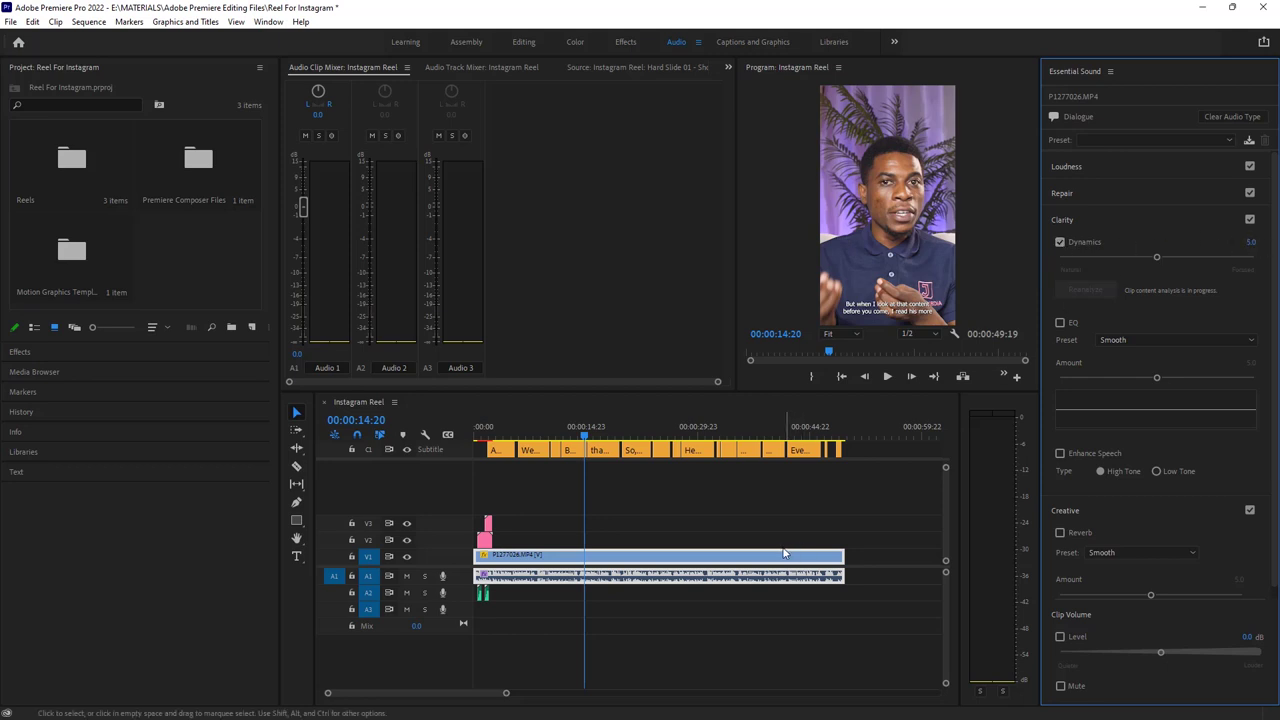
key("space")
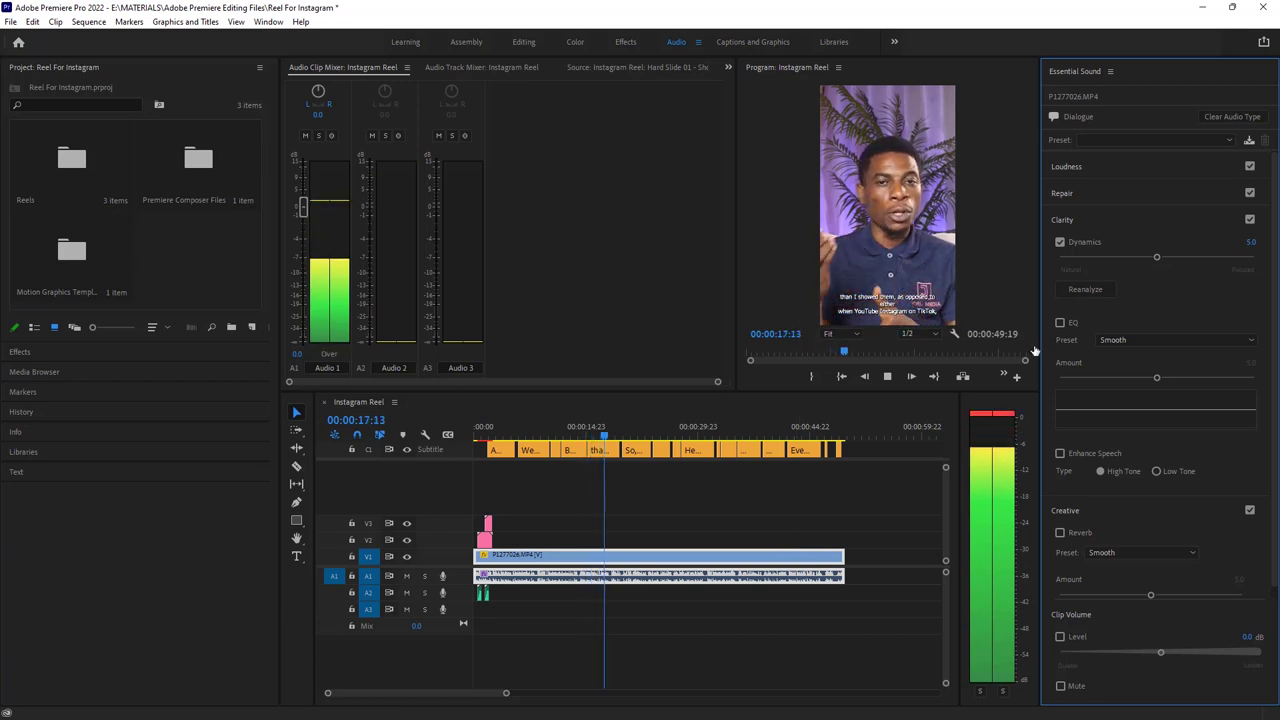
key("space")
left_click(1060, 244)
left_click(1060, 244)
left_click(1060, 244)
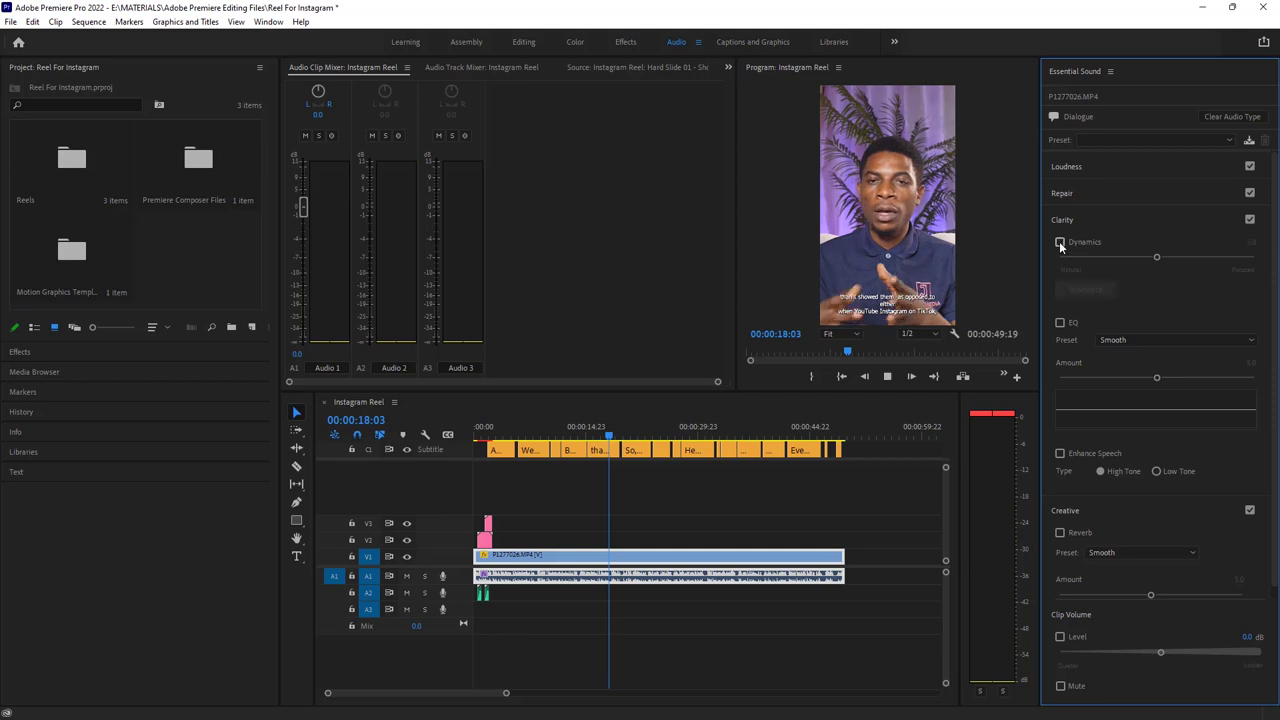
left_click(1060, 244)
key("space")
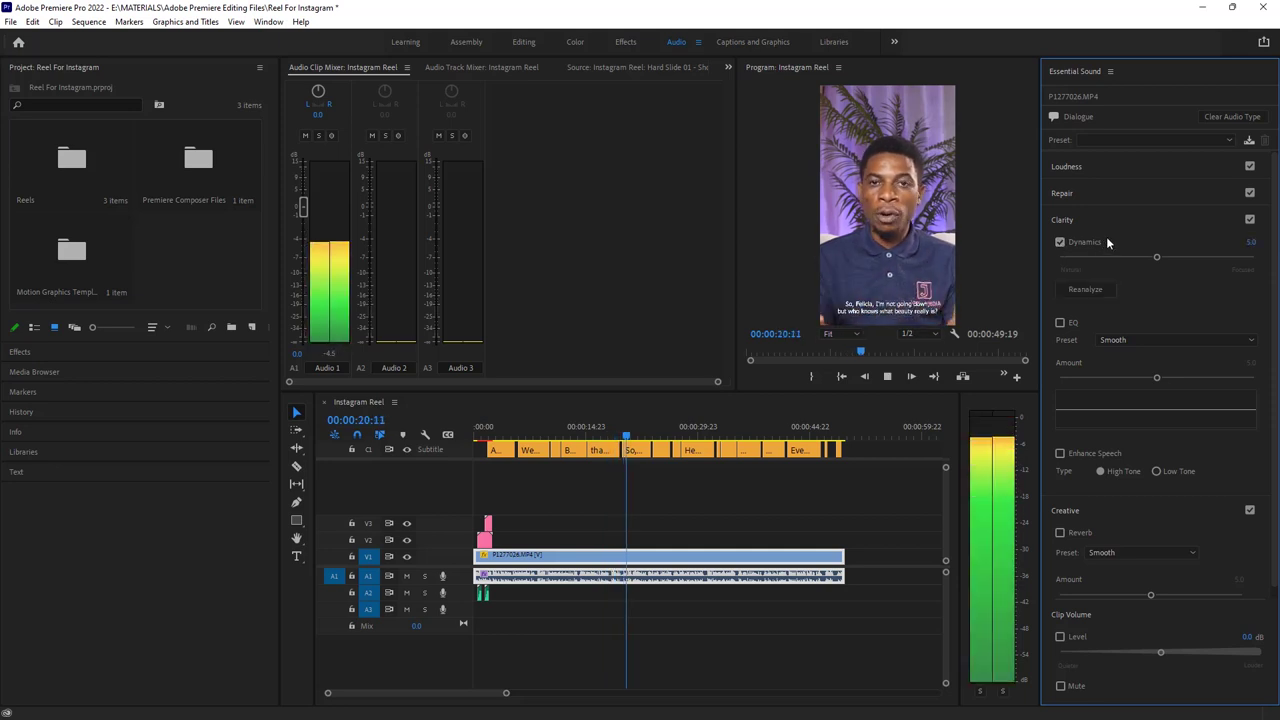
key("space")
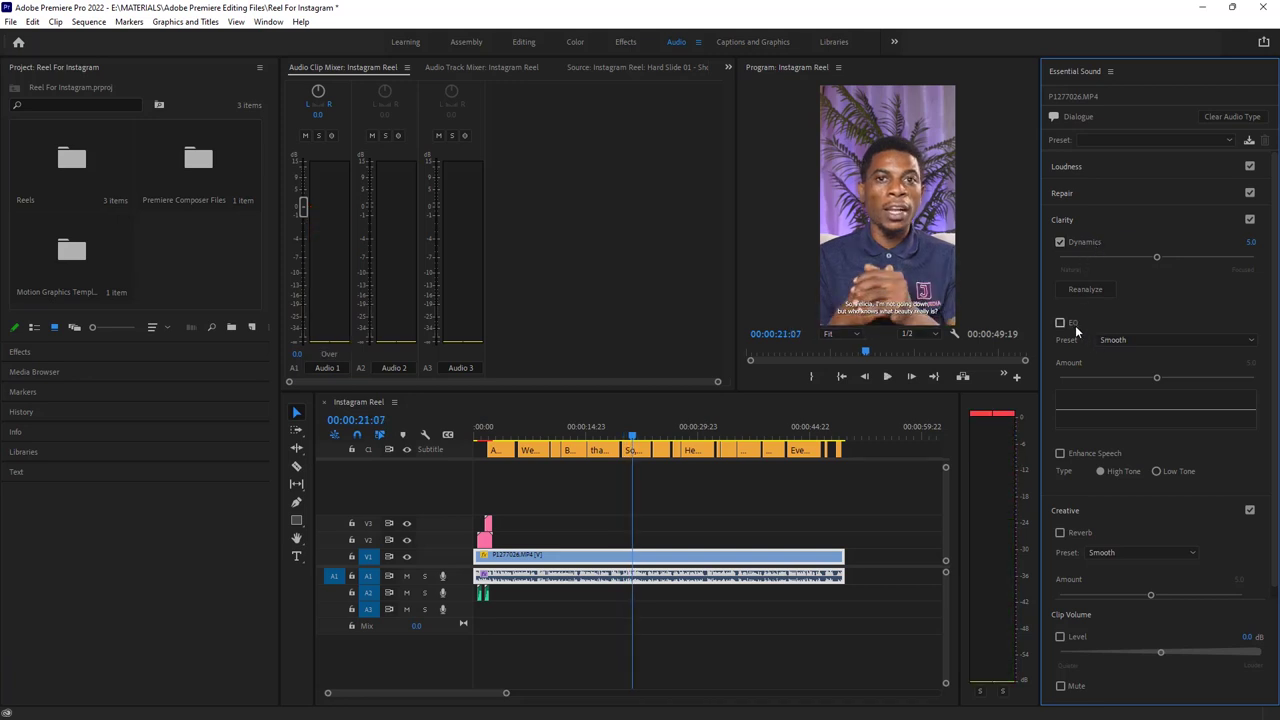
Try EQ with the Smooth preset, then switch EQ off and preview
left_click(1060, 323)
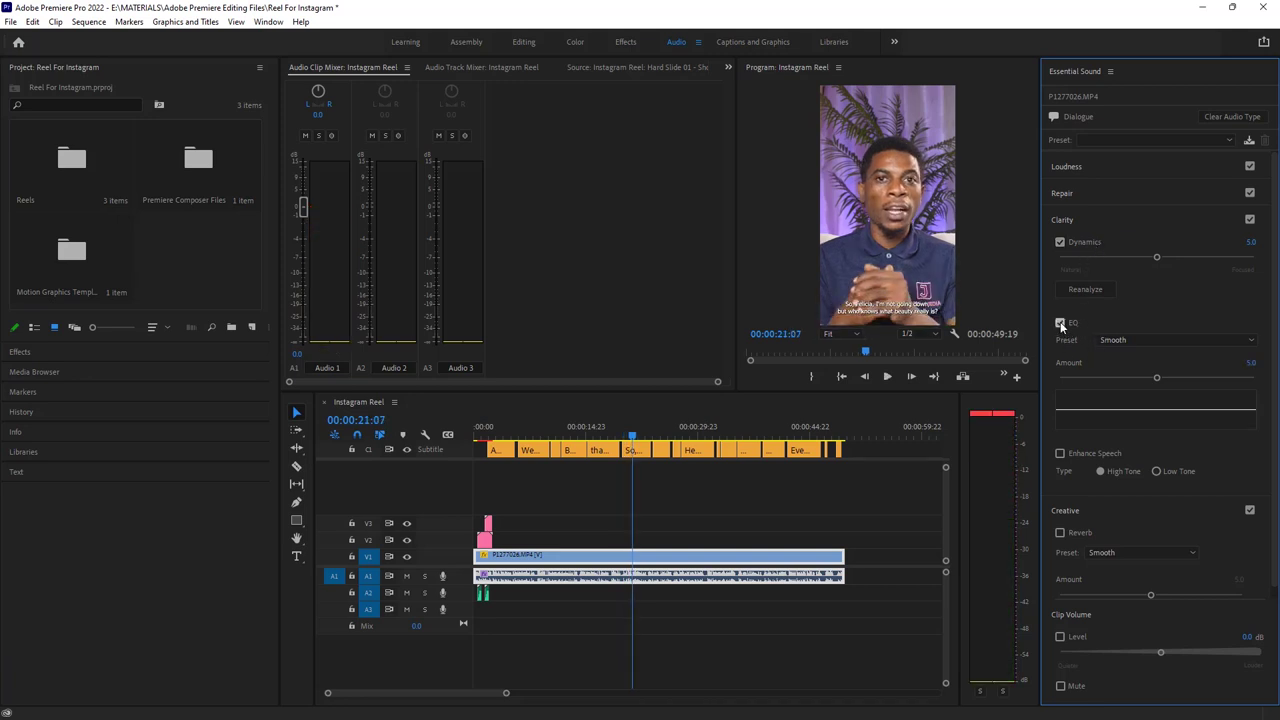
left_click(1185, 343)
left_click(1180, 337)
scroll(1160, 375, "down", 1)
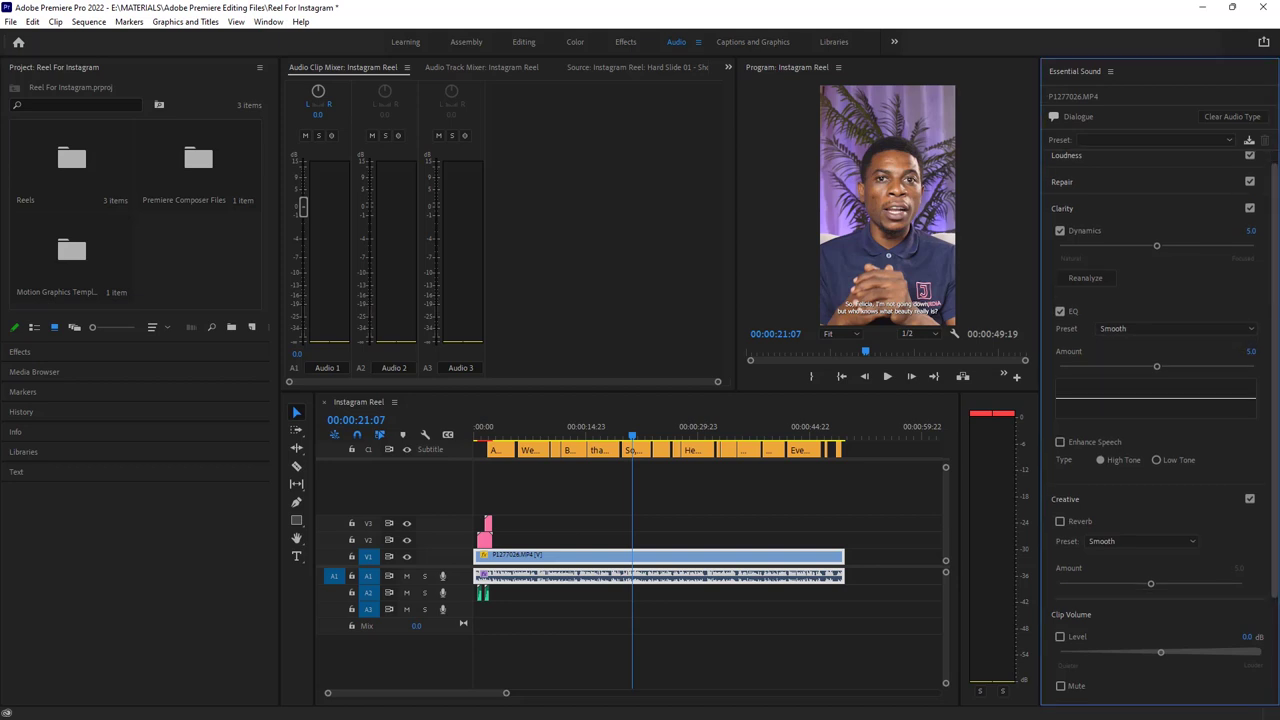
scroll(1160, 375, "up", 1)
left_click(1060, 322)
key("space")
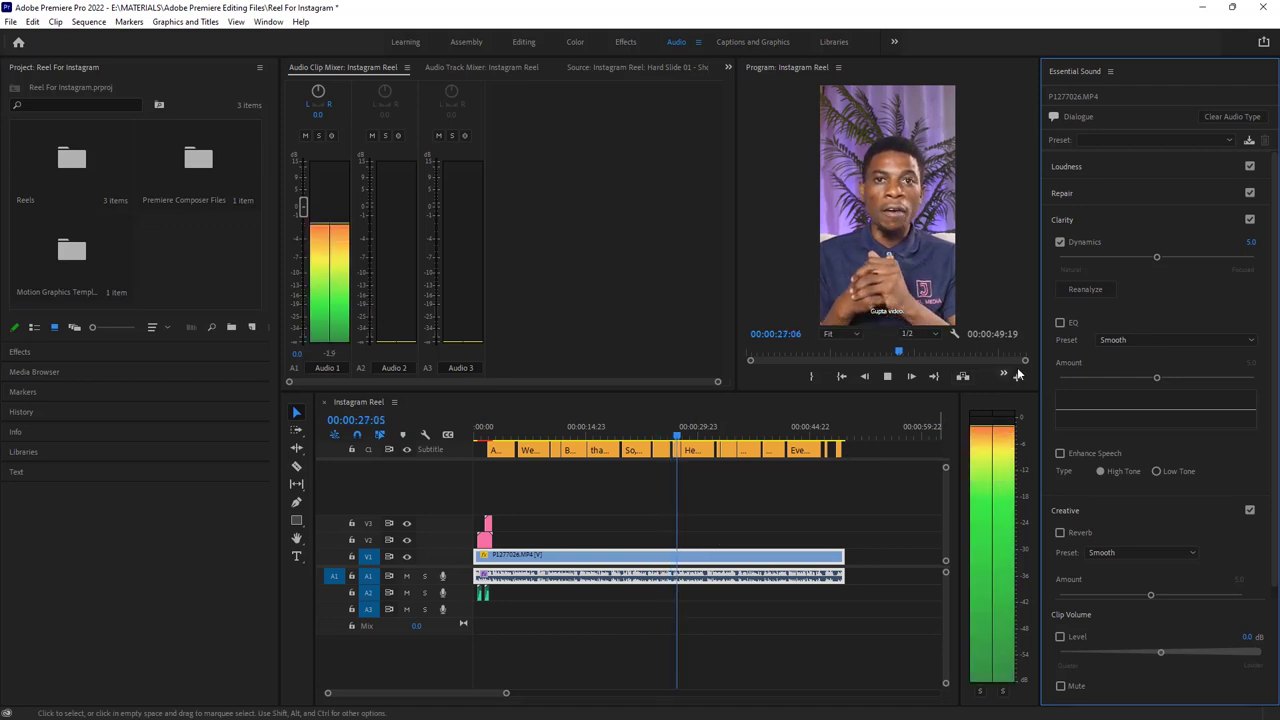
key("space")
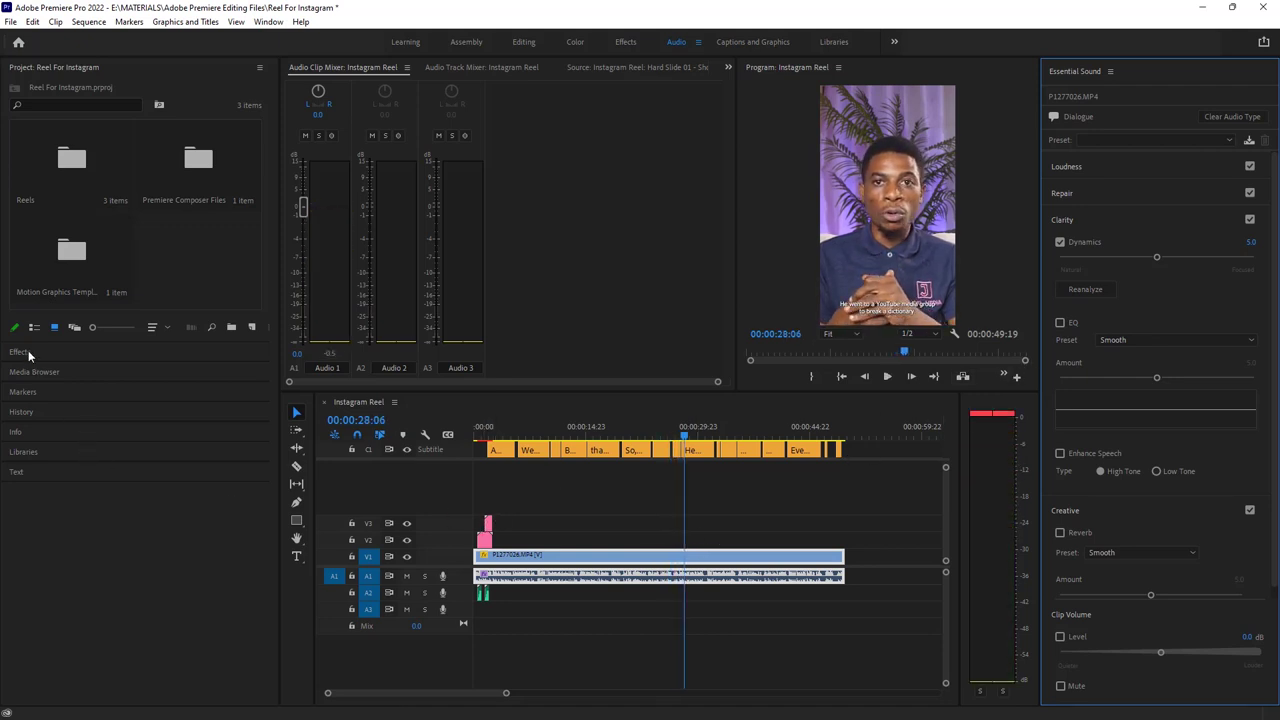
Search effects for 'HARD', drag Hard Limiter onto the A1 clip, and show Effect Controls
left_click(28, 352)
left_click(55, 105)
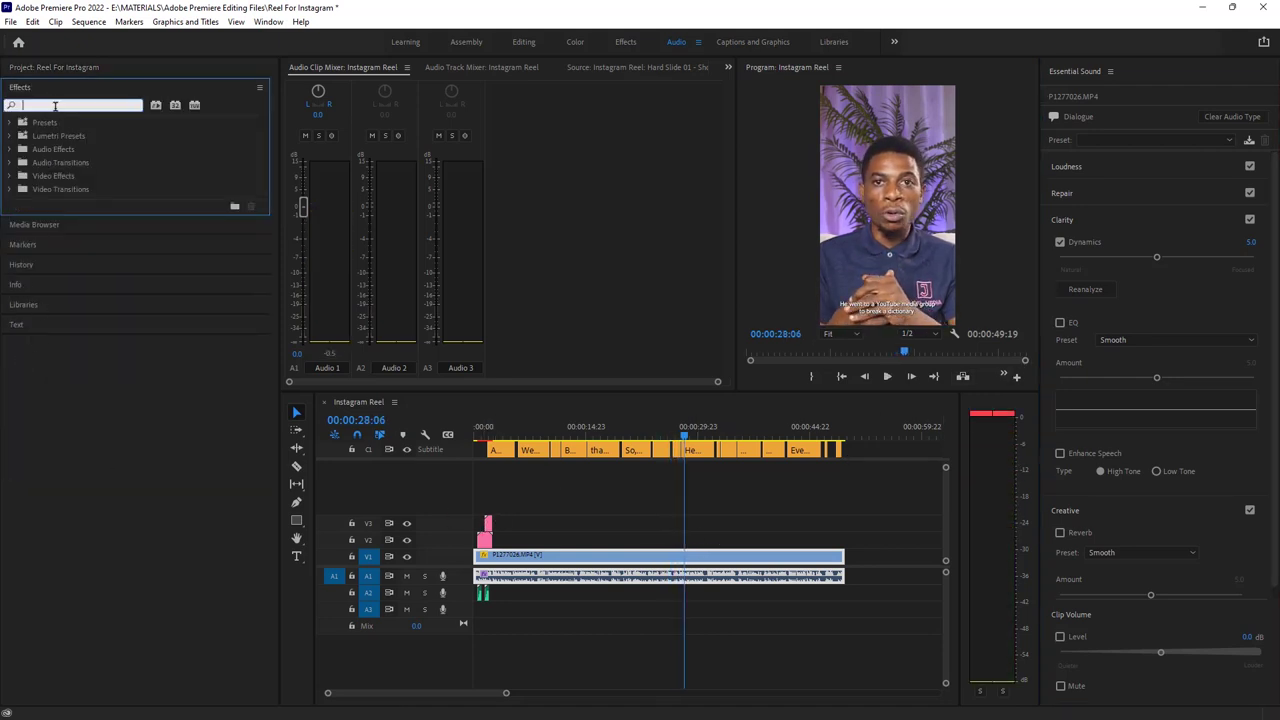
type("HARD")
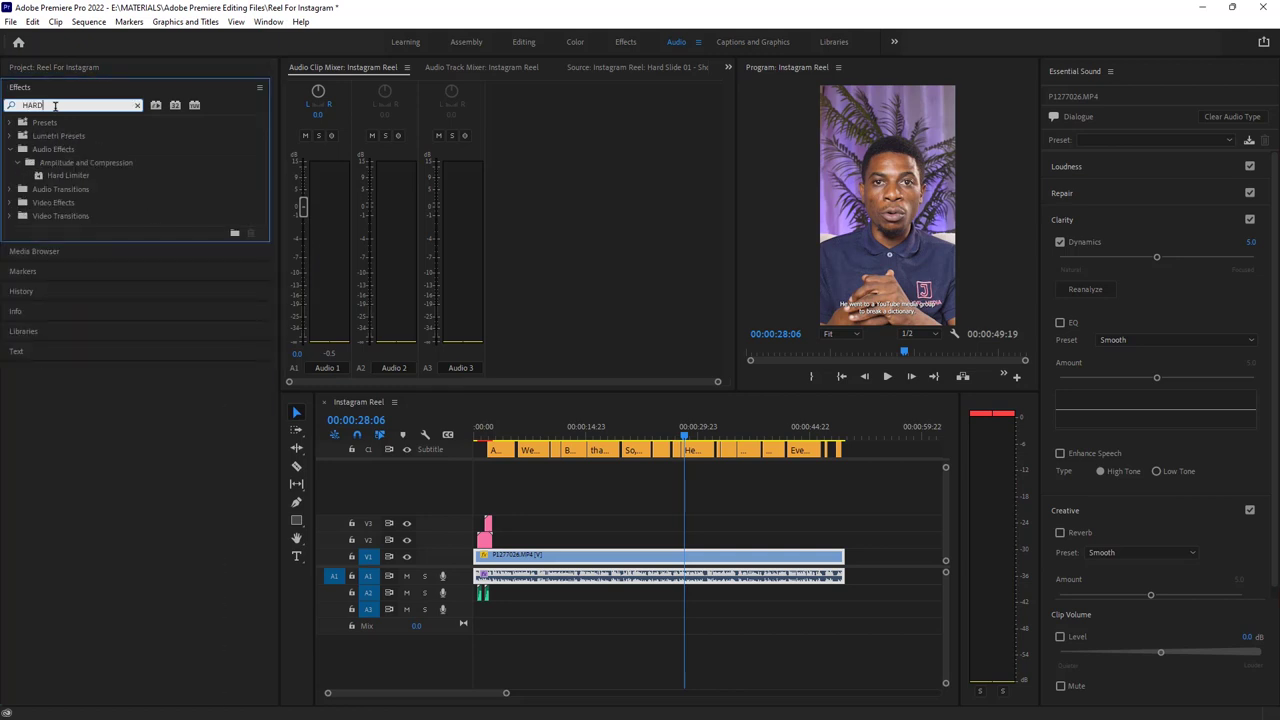
left_click(86, 174)
left_click_drag(86, 176, 632, 582)
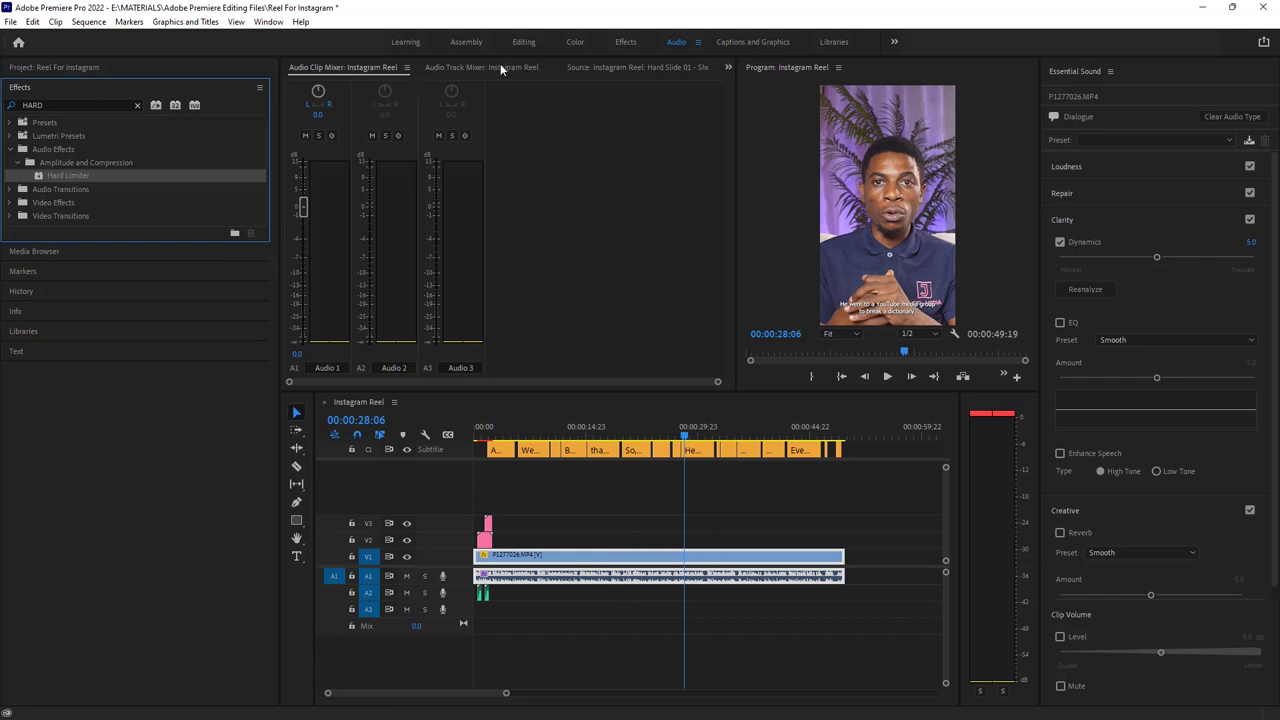
left_click(728, 68)
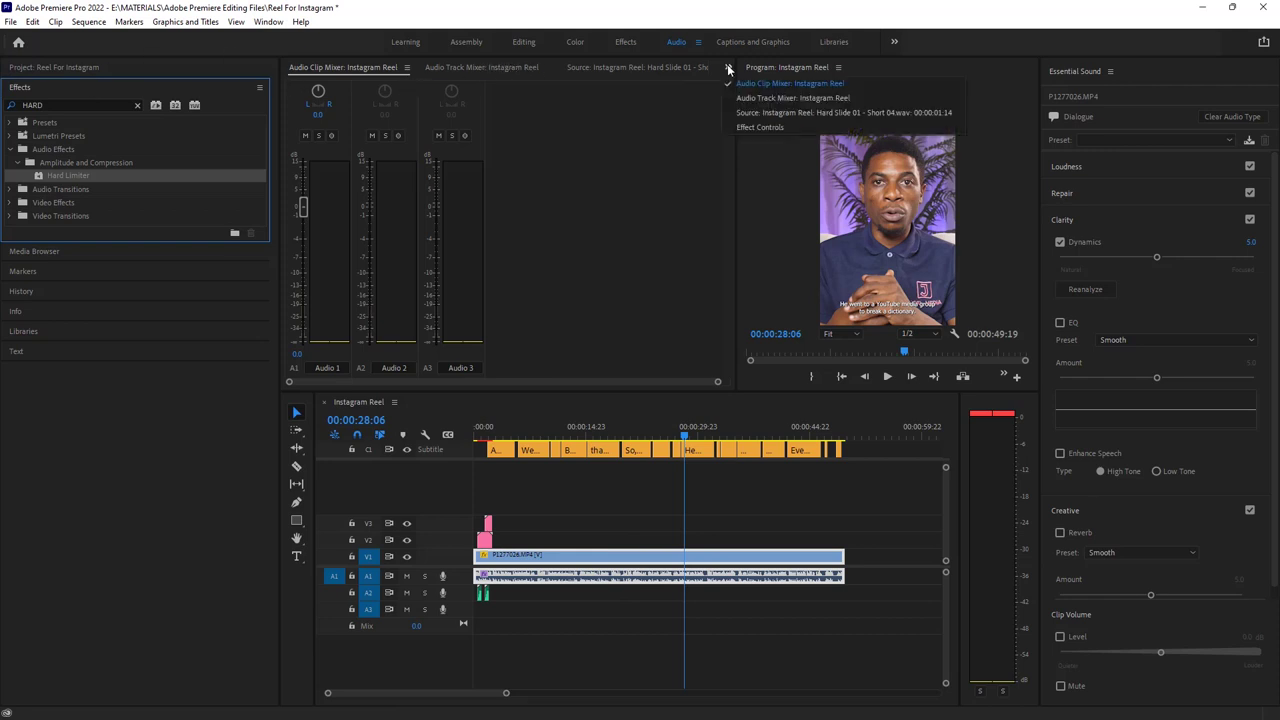
left_click(752, 127)
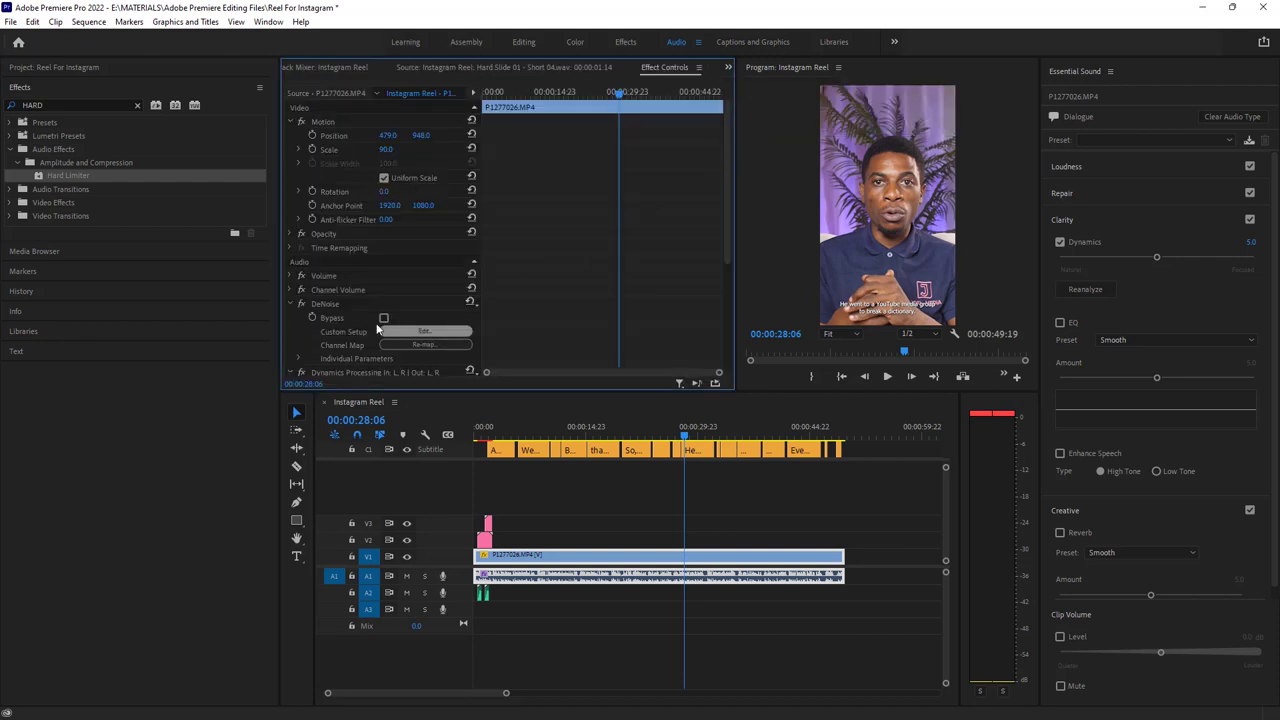
Set the Hard Limiter to the Limit to -1dB preset
scroll(432, 284, "down", 5)
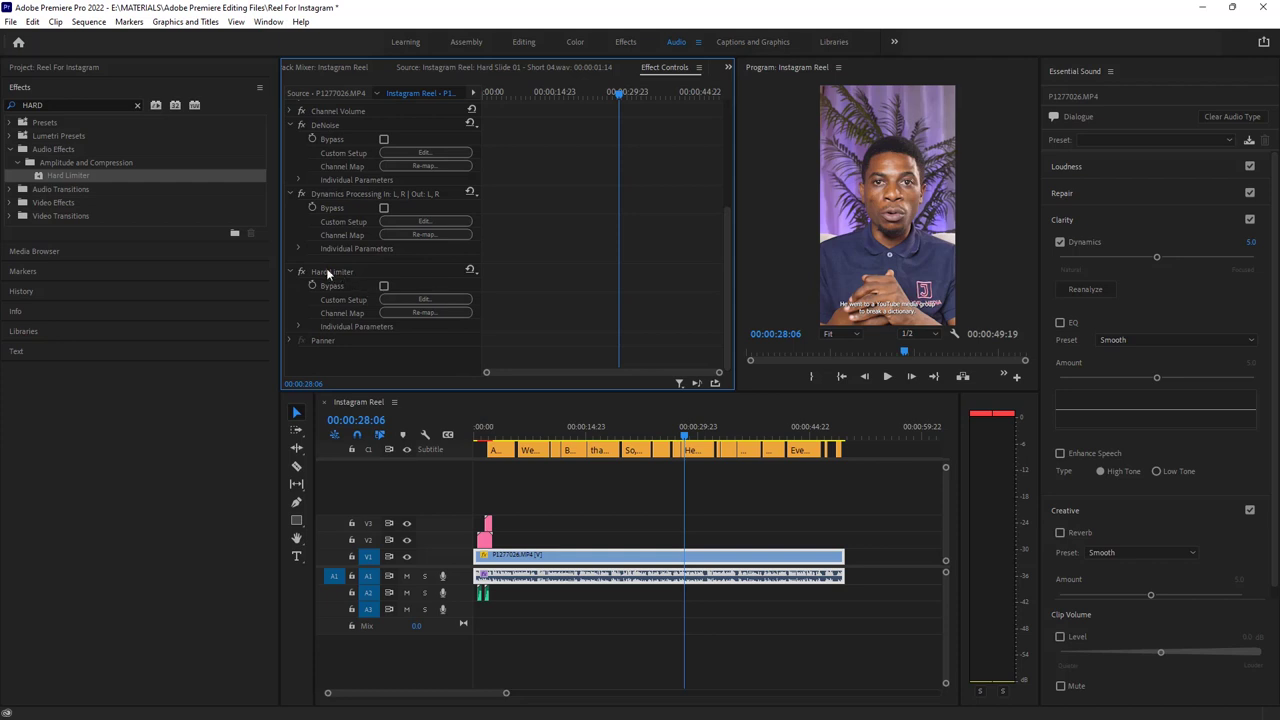
left_click(430, 300)
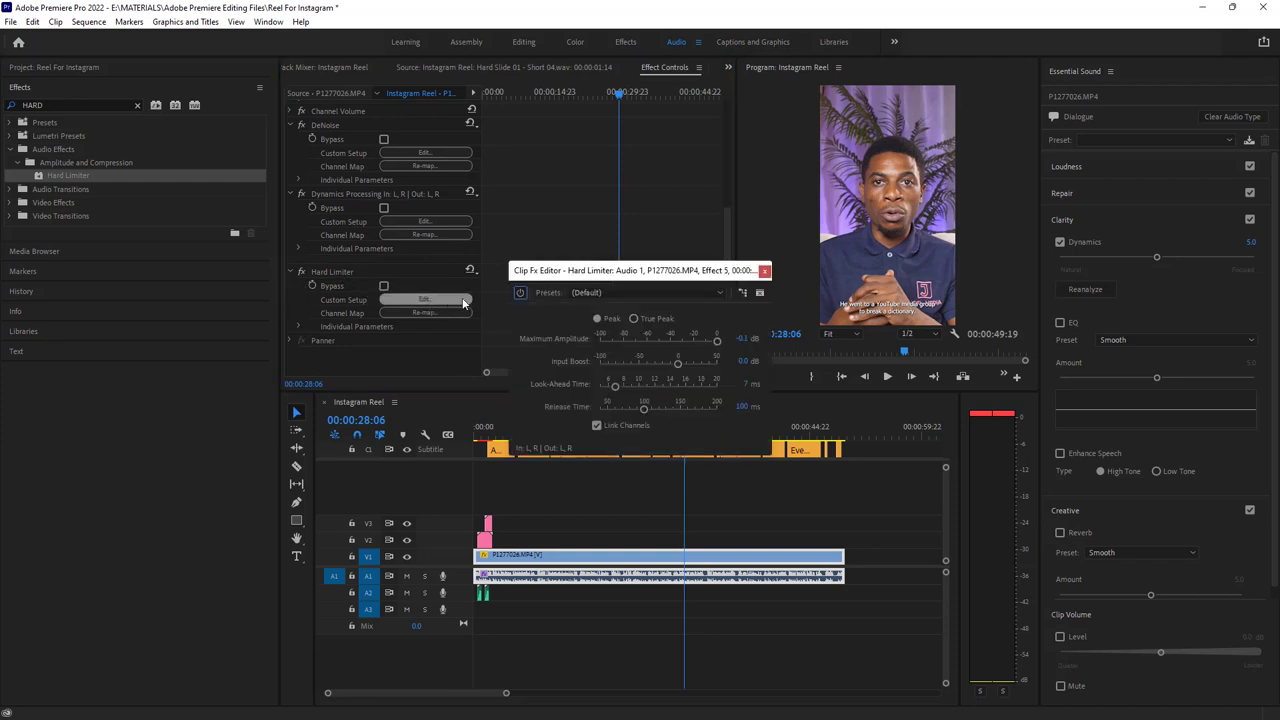
left_click(615, 292)
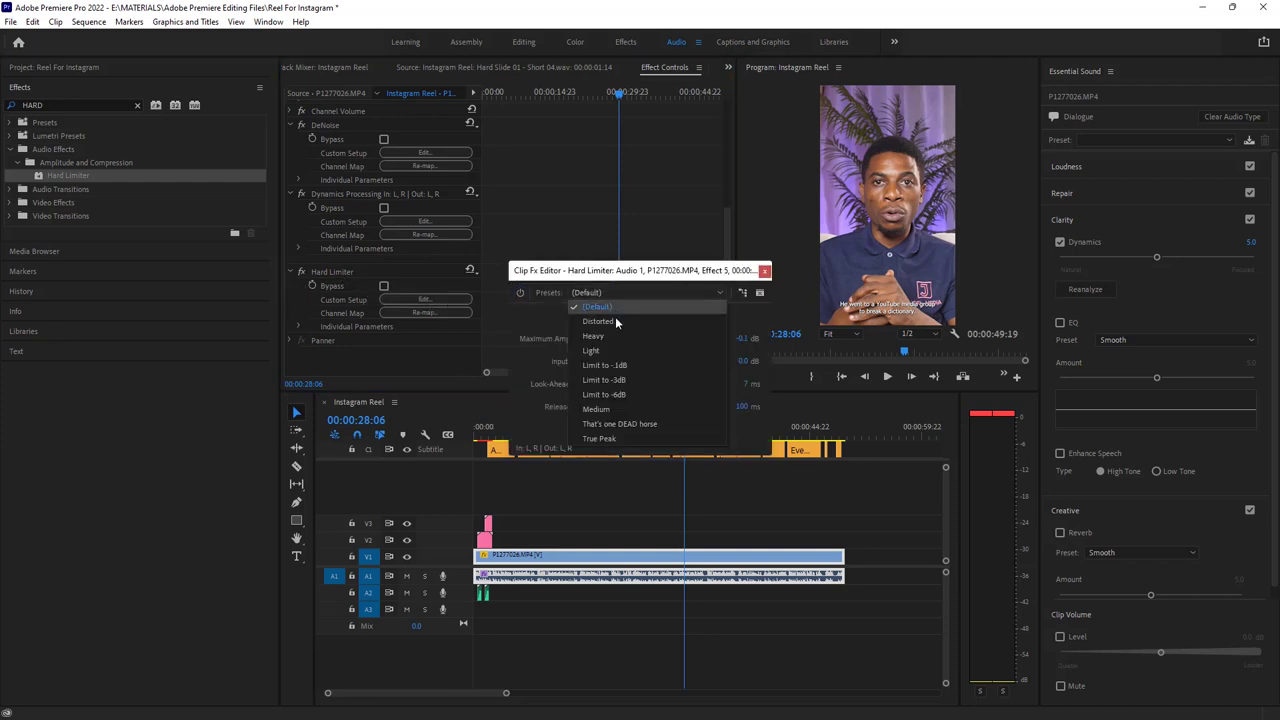
left_click(607, 366)
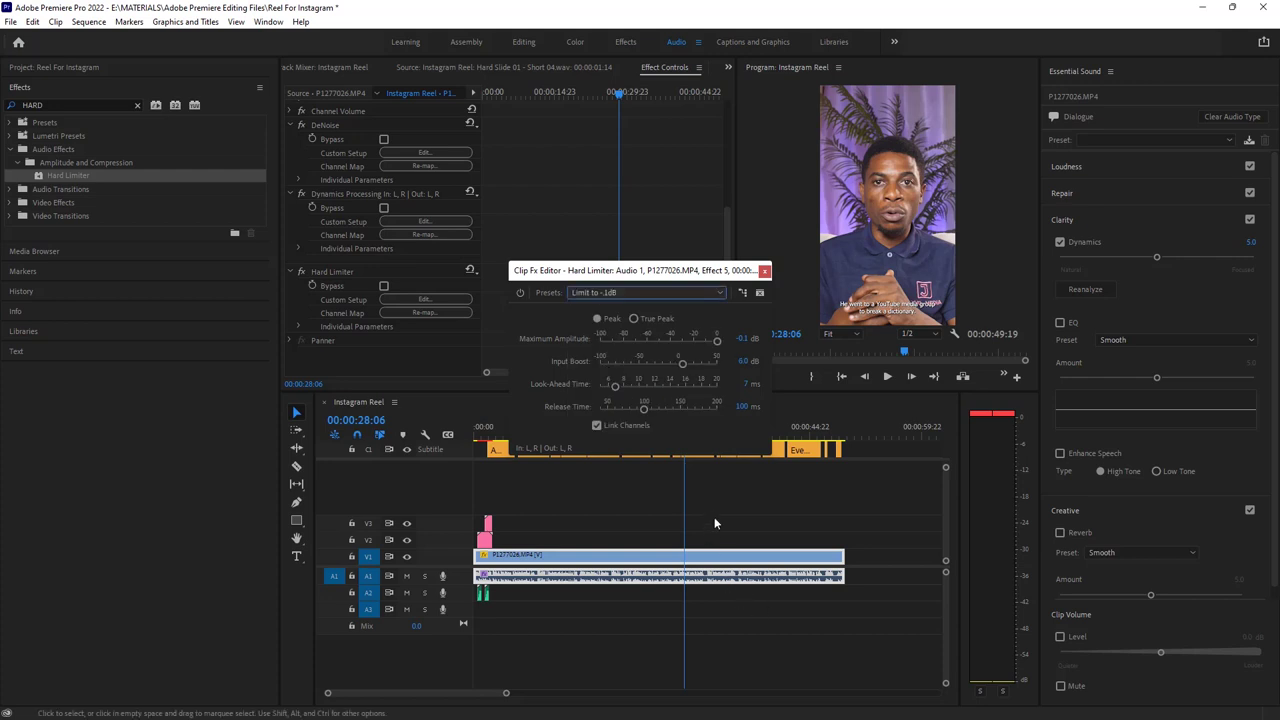
Play back to hear the limiter, then switch EQ on for the dialogue
key("space")
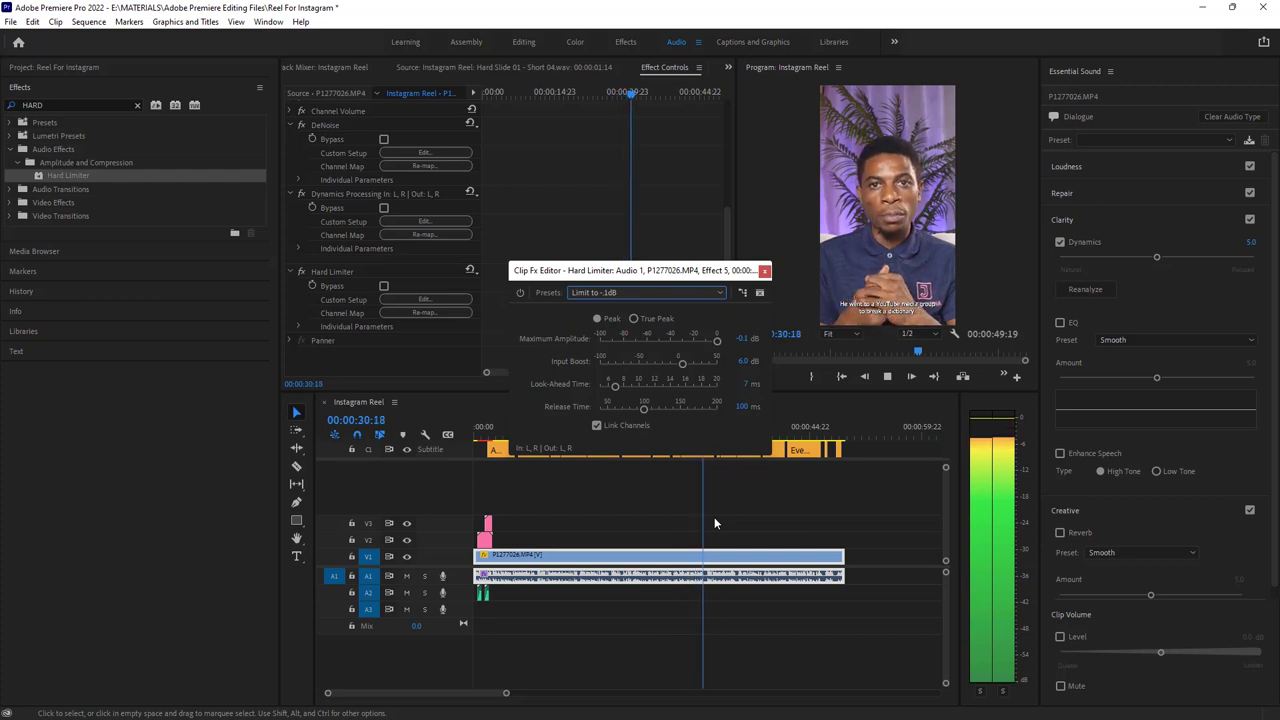
key("space")
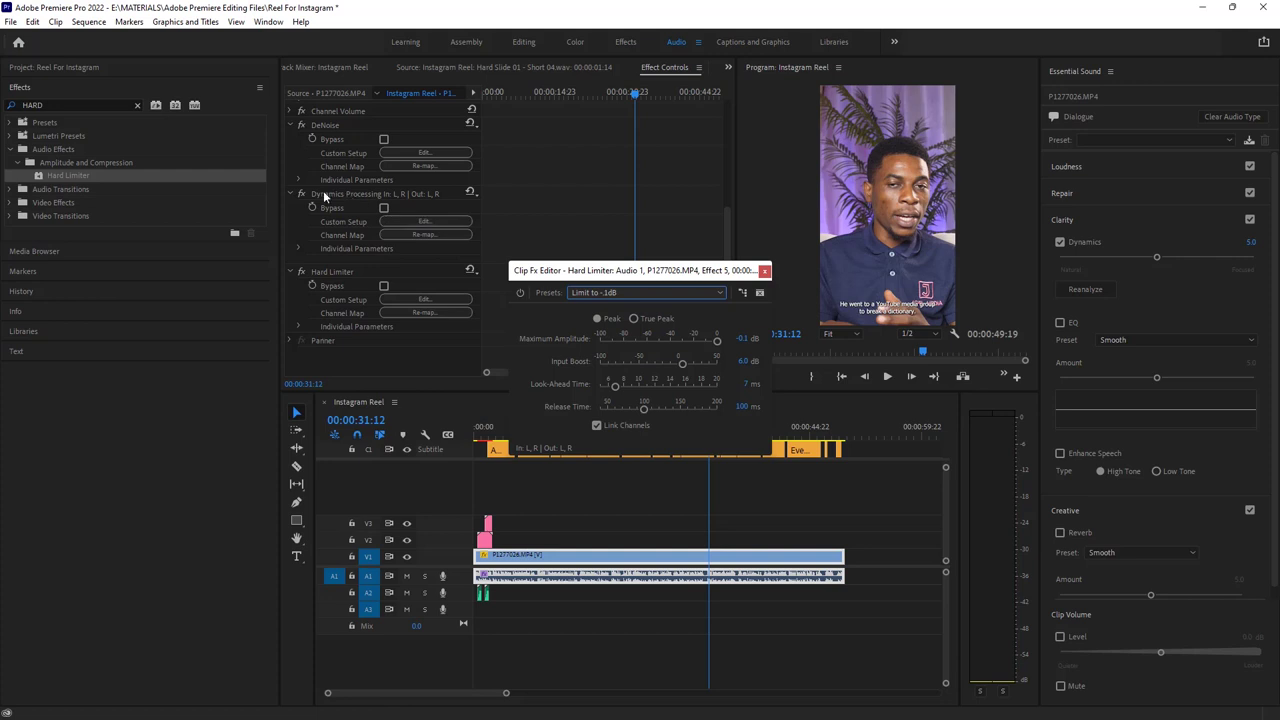
left_click(1059, 324)
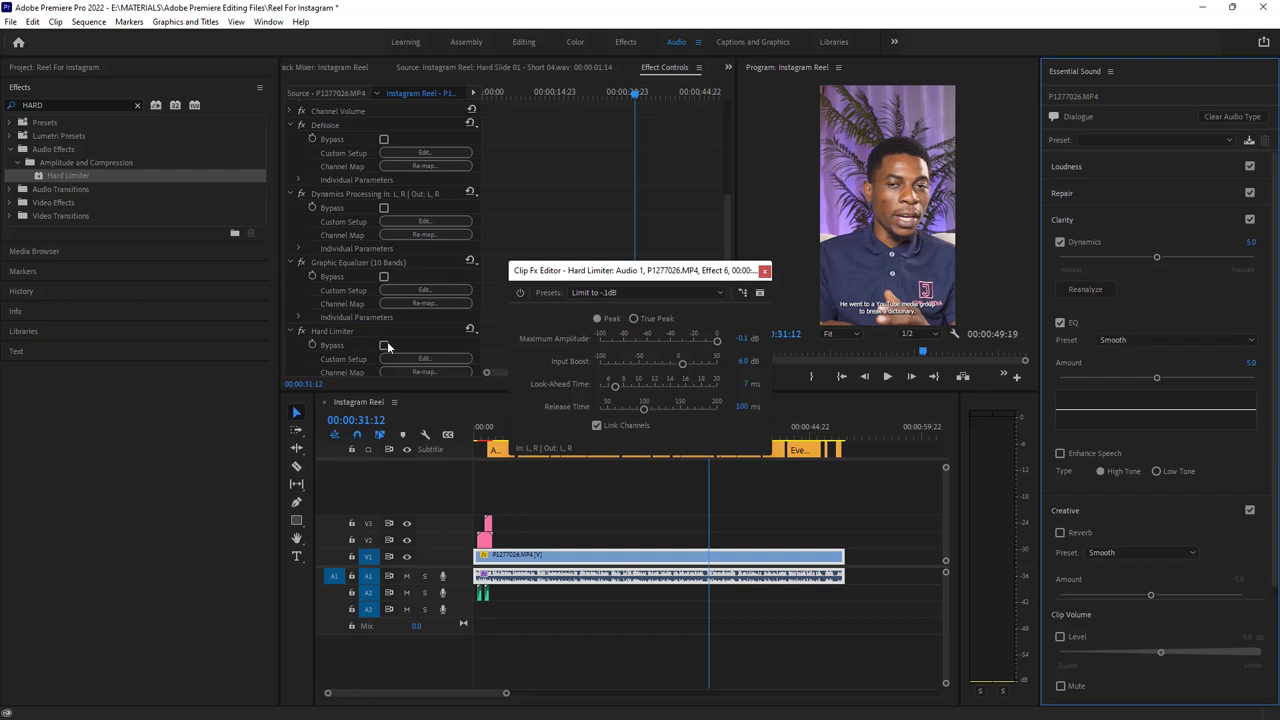
Review the Graphic Equalizer (10 Bands) presets, keep Default, and close the editor
scroll(380, 342, "down", 2)
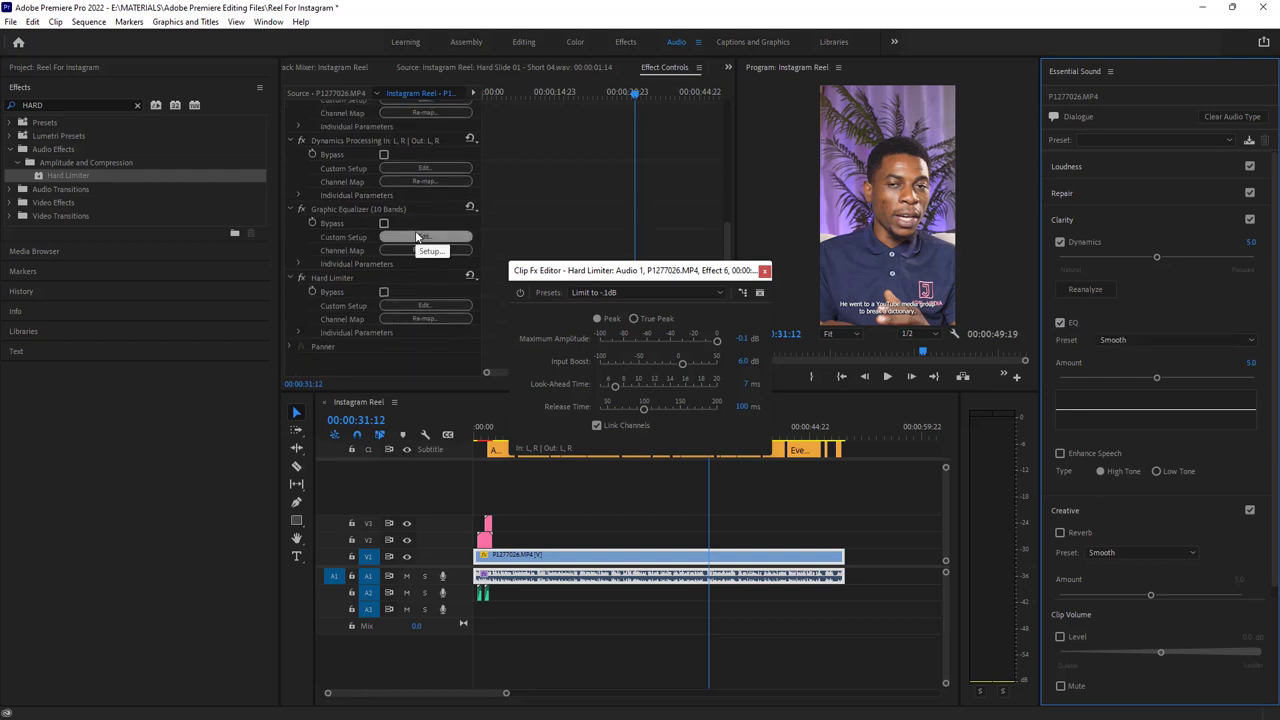
left_click(419, 237)
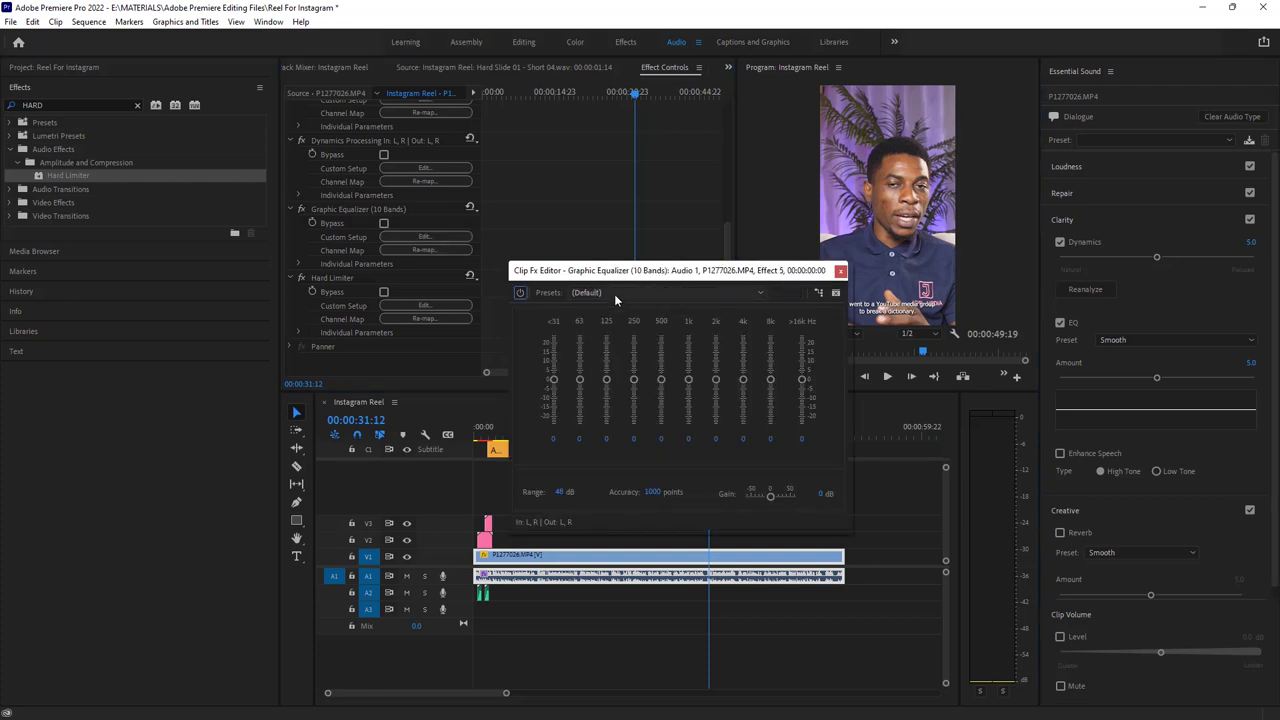
left_click(639, 292)
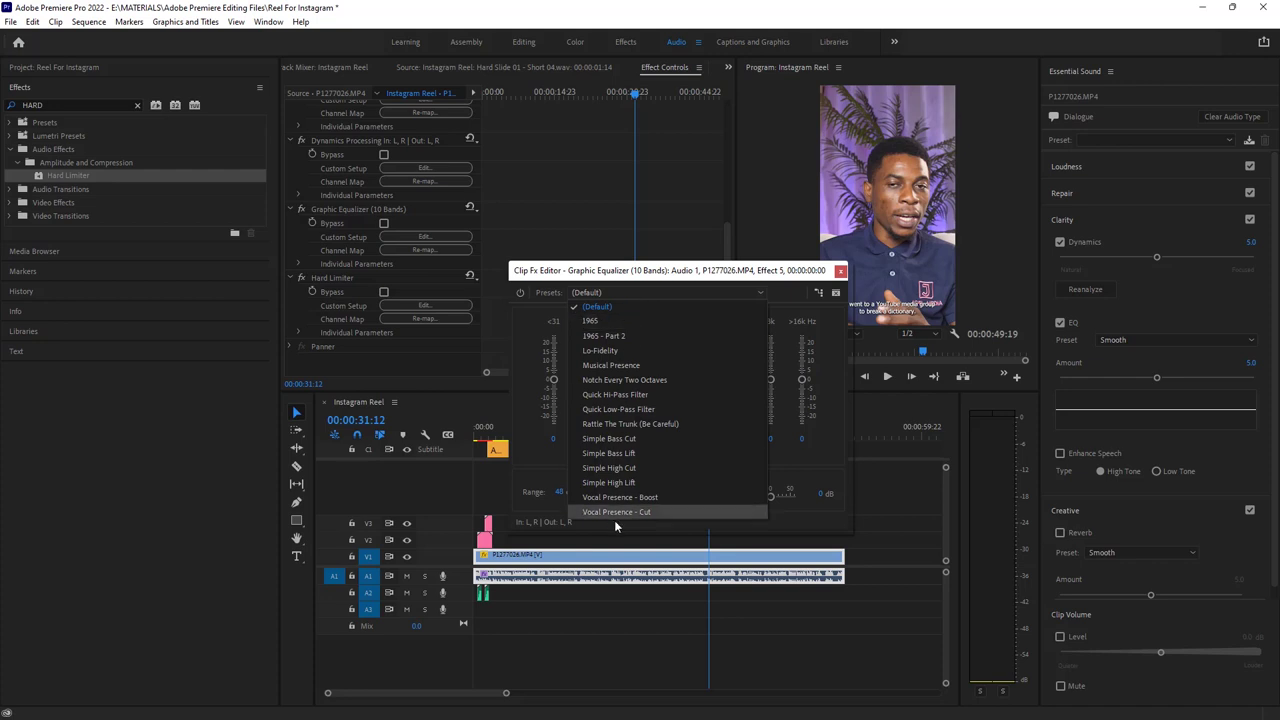
left_click(602, 279)
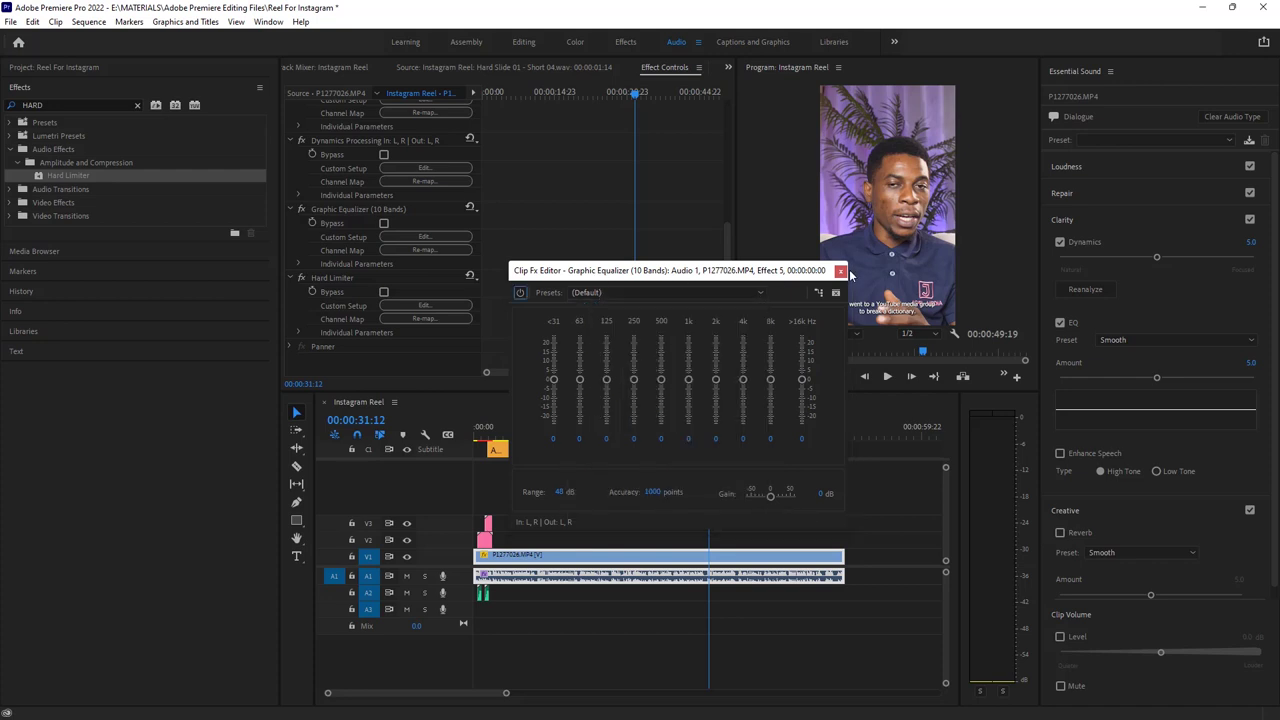
left_click(840, 271)
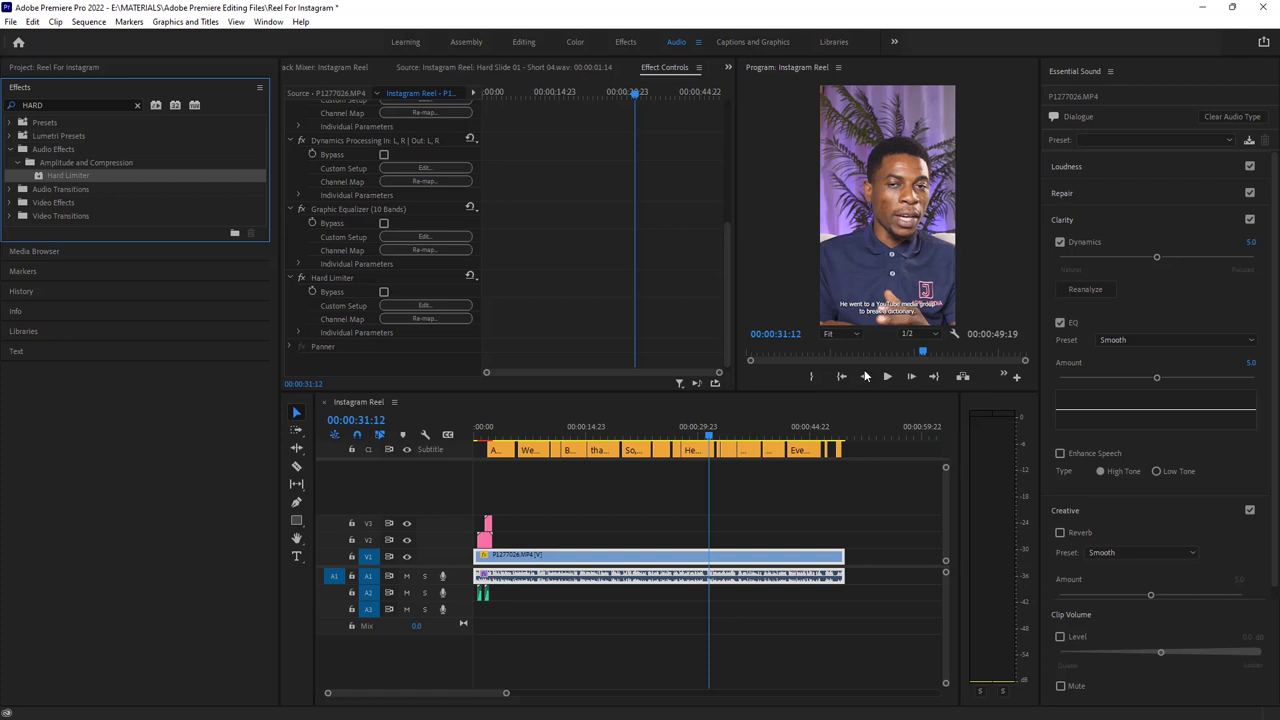
Zoom the timeline to fit the whole reel, then open the Color workspace
left_click(746, 679)
key("minus")
key("minus")
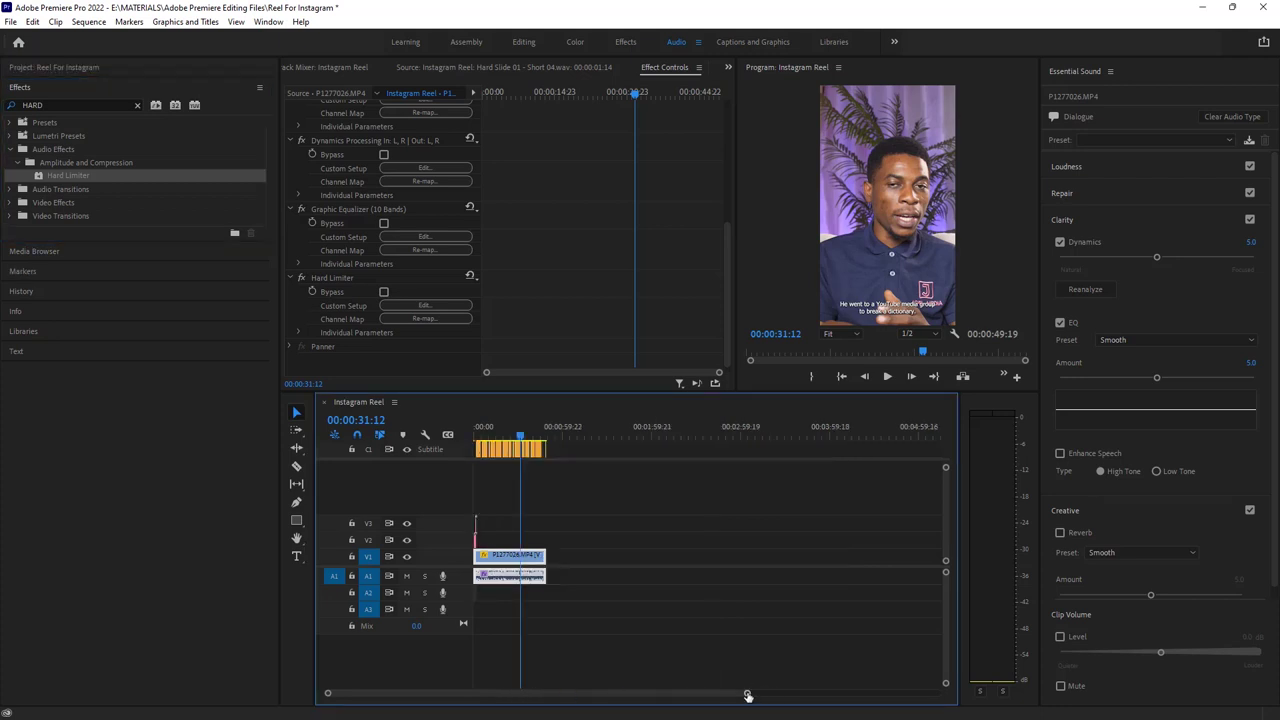
key("equal")
key("equal")
left_click_drag(479, 692, 584, 686)
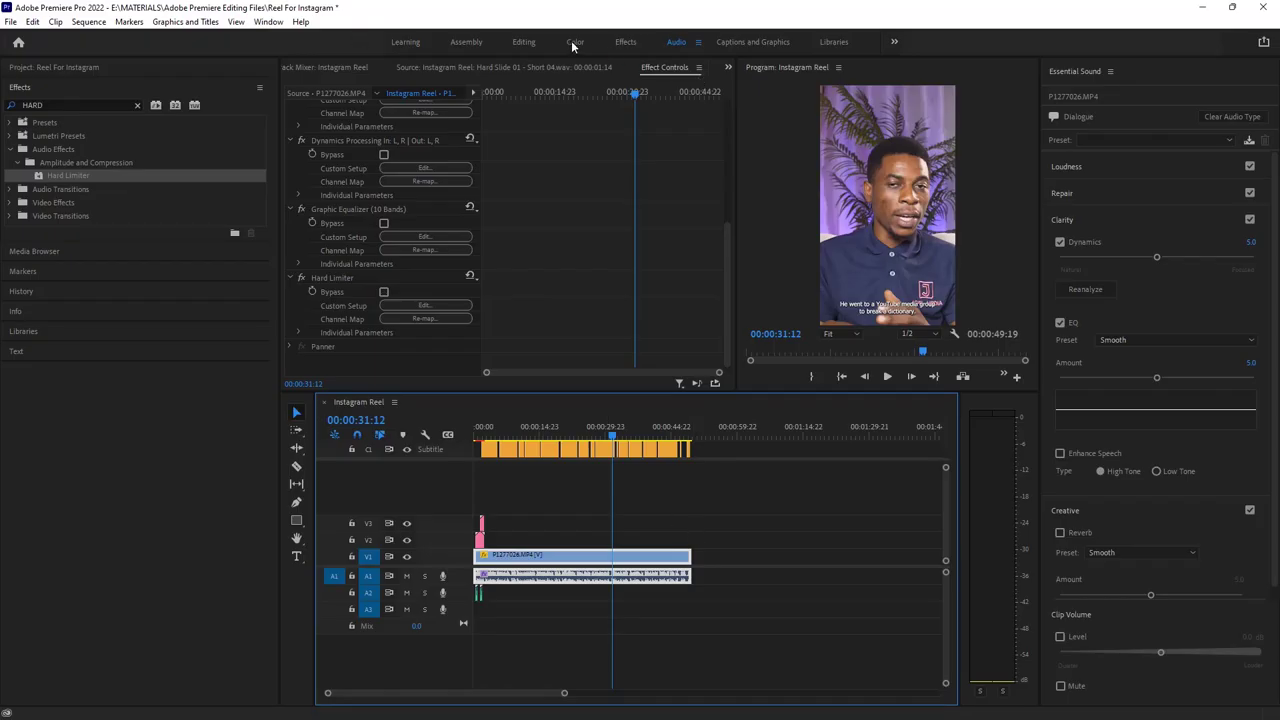
left_click(575, 43)
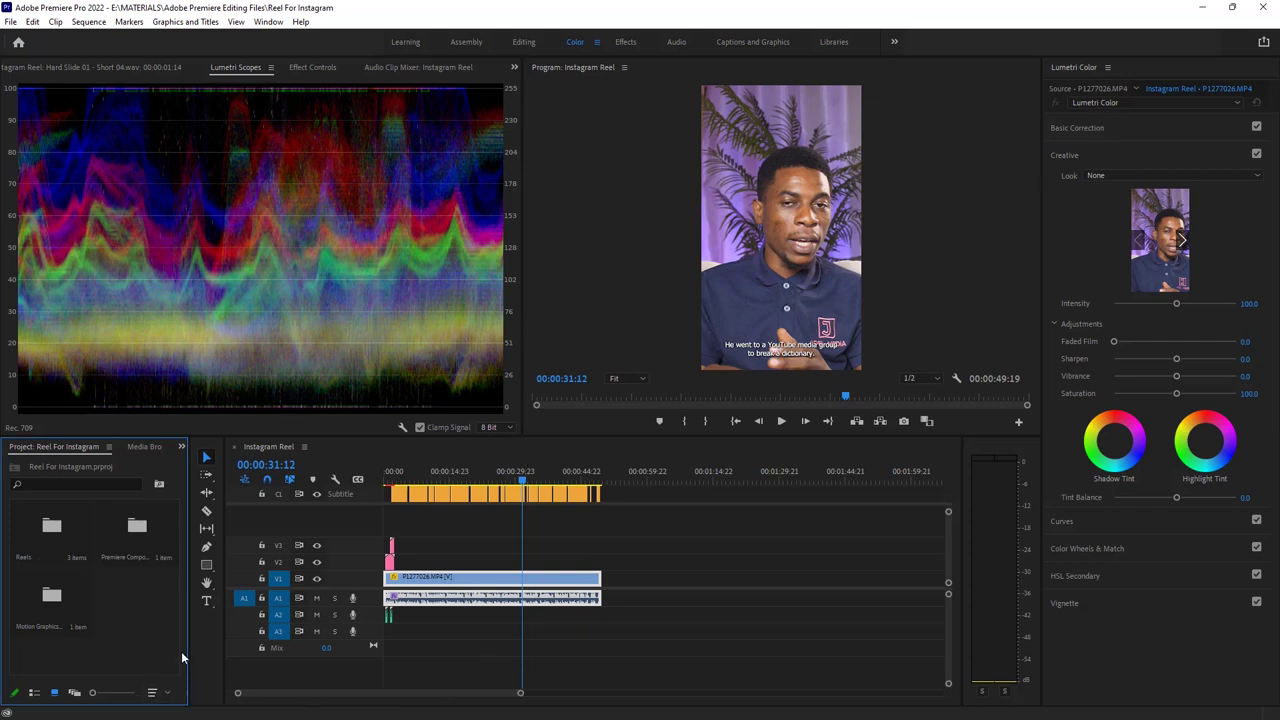
Create a 1080x1920 adjustment layer, place it on V4 and stretch it over the clip
left_click_drag(188, 652, 344, 652)
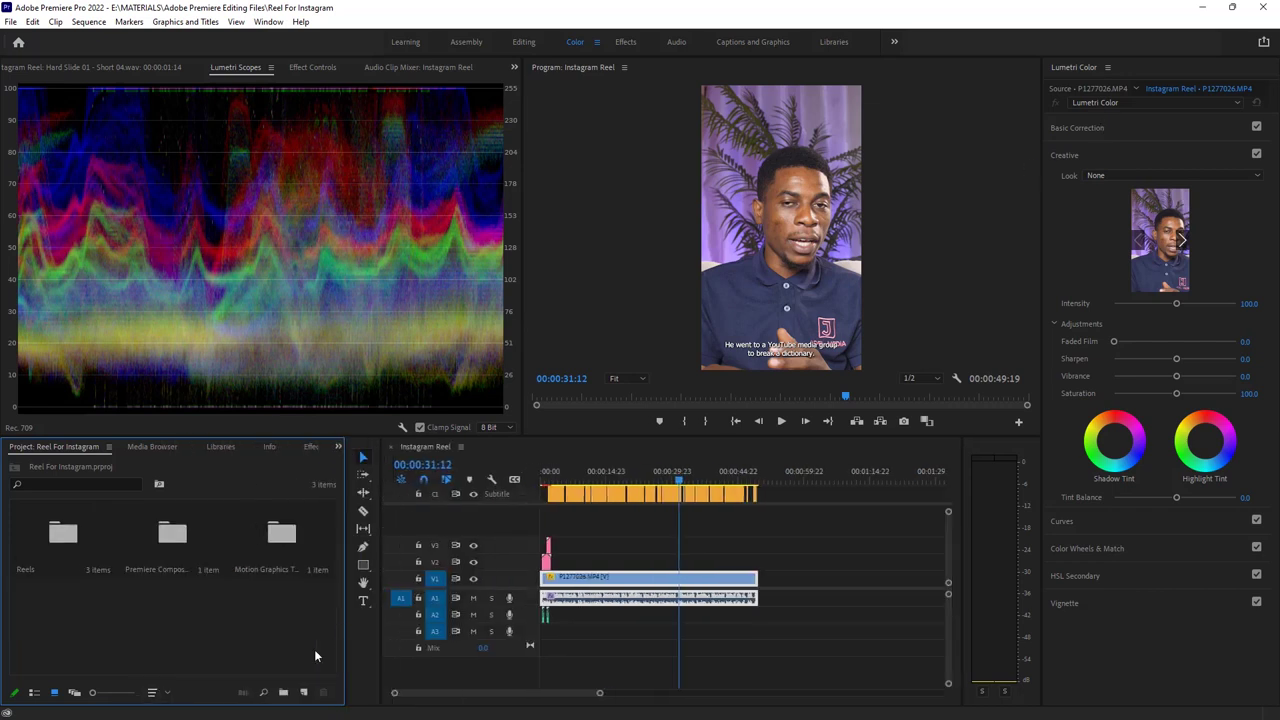
left_click(304, 693)
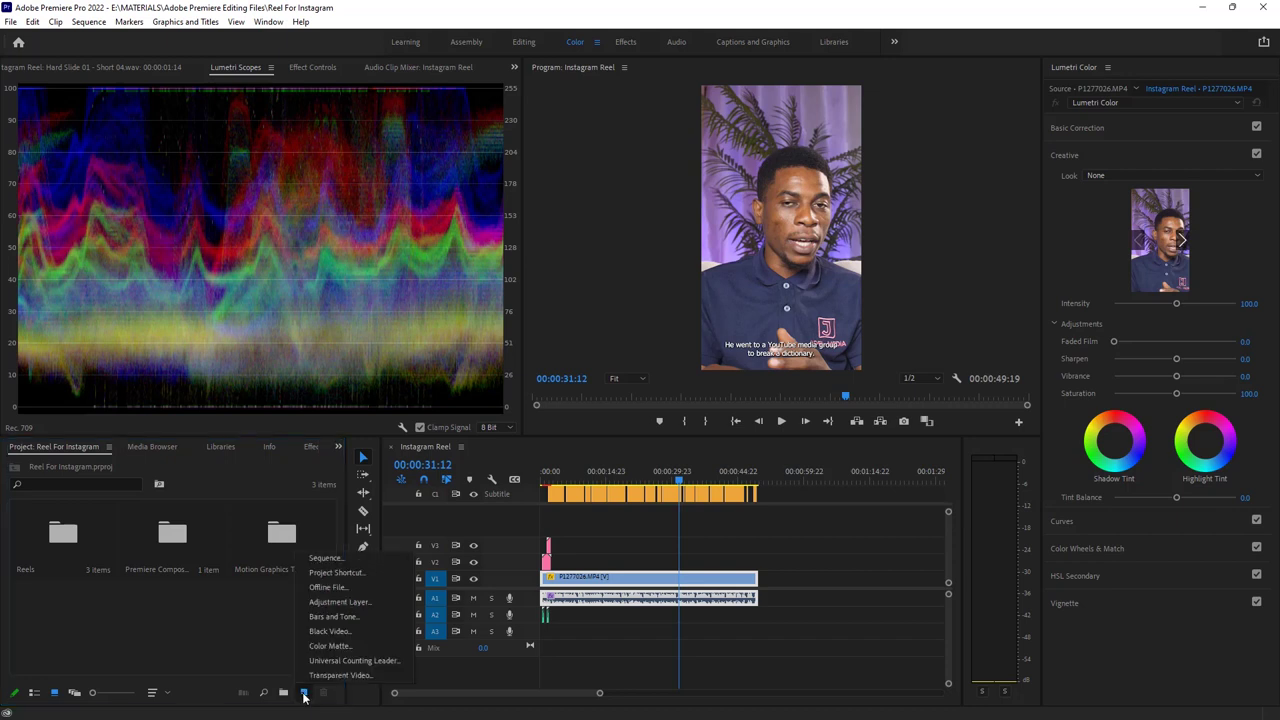
left_click(340, 602)
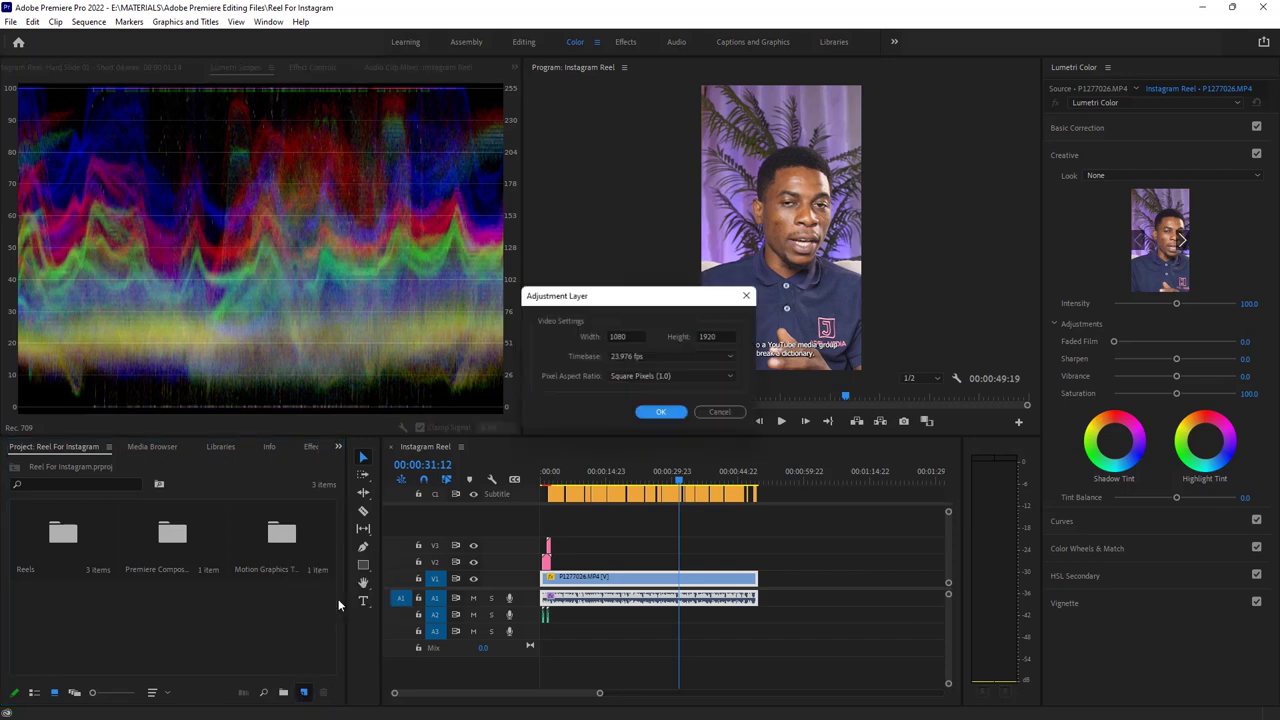
left_click(658, 414)
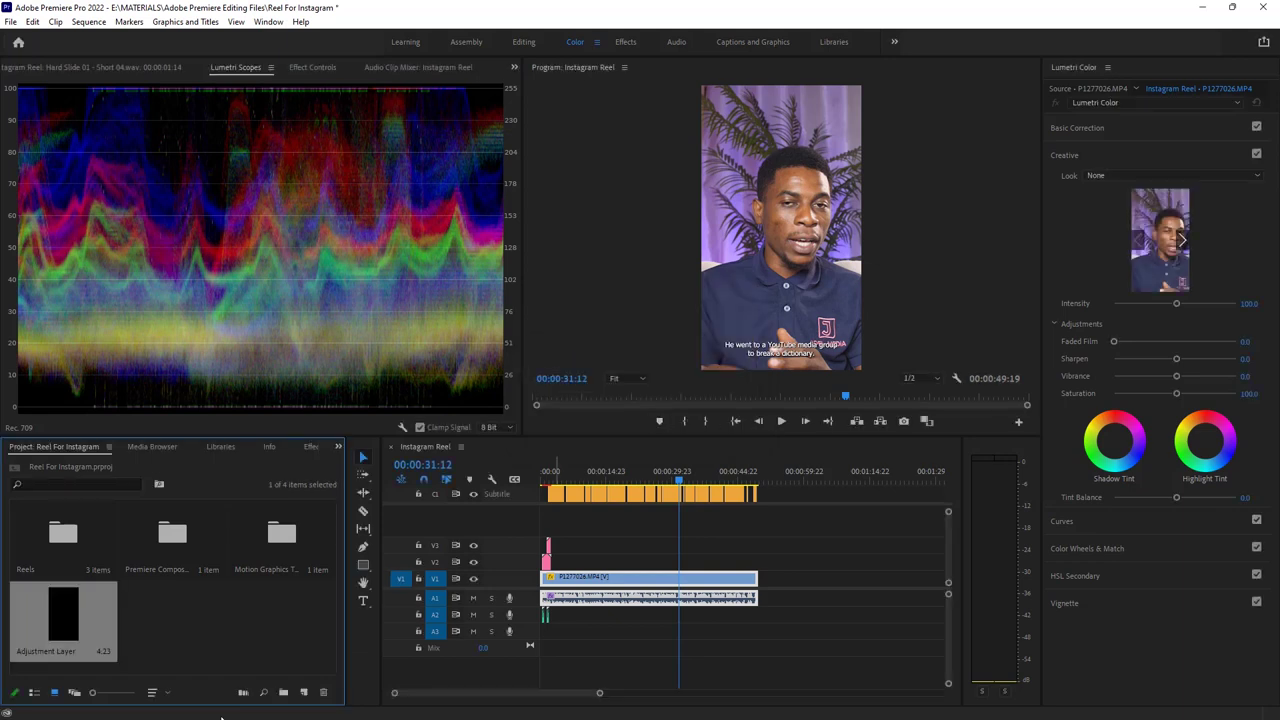
left_click_drag(76, 628, 758, 532)
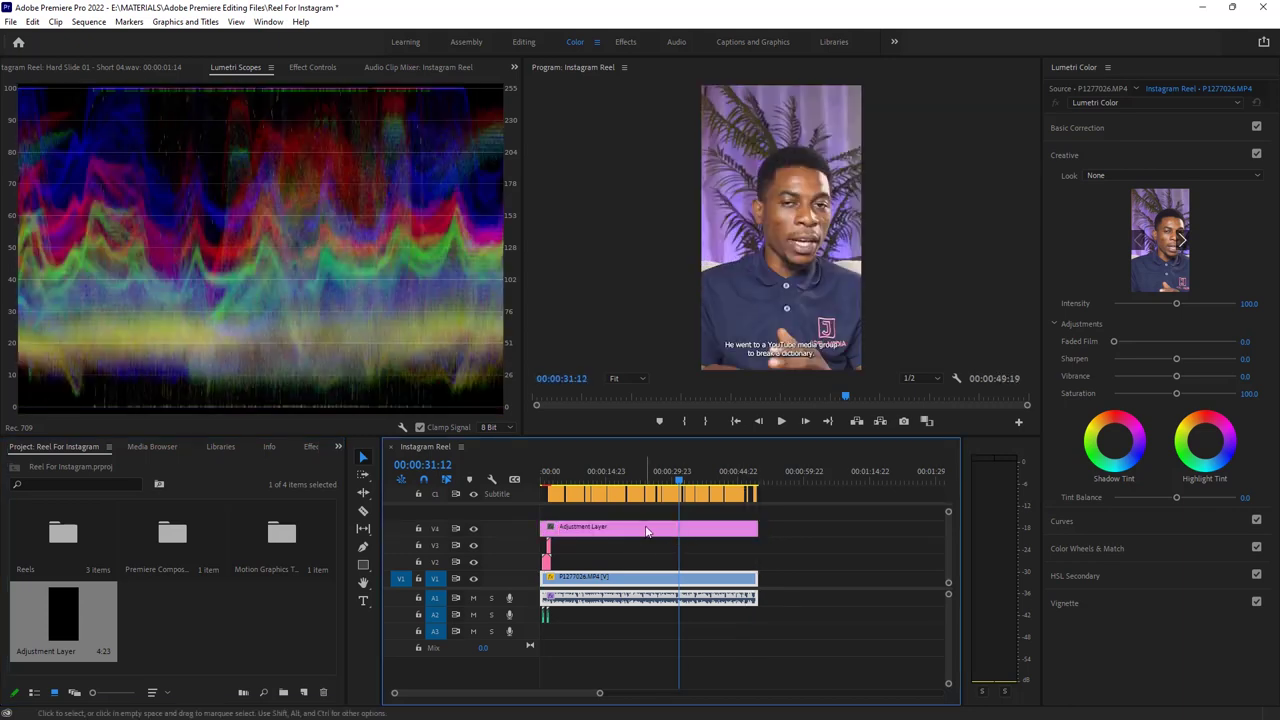
left_click(646, 531)
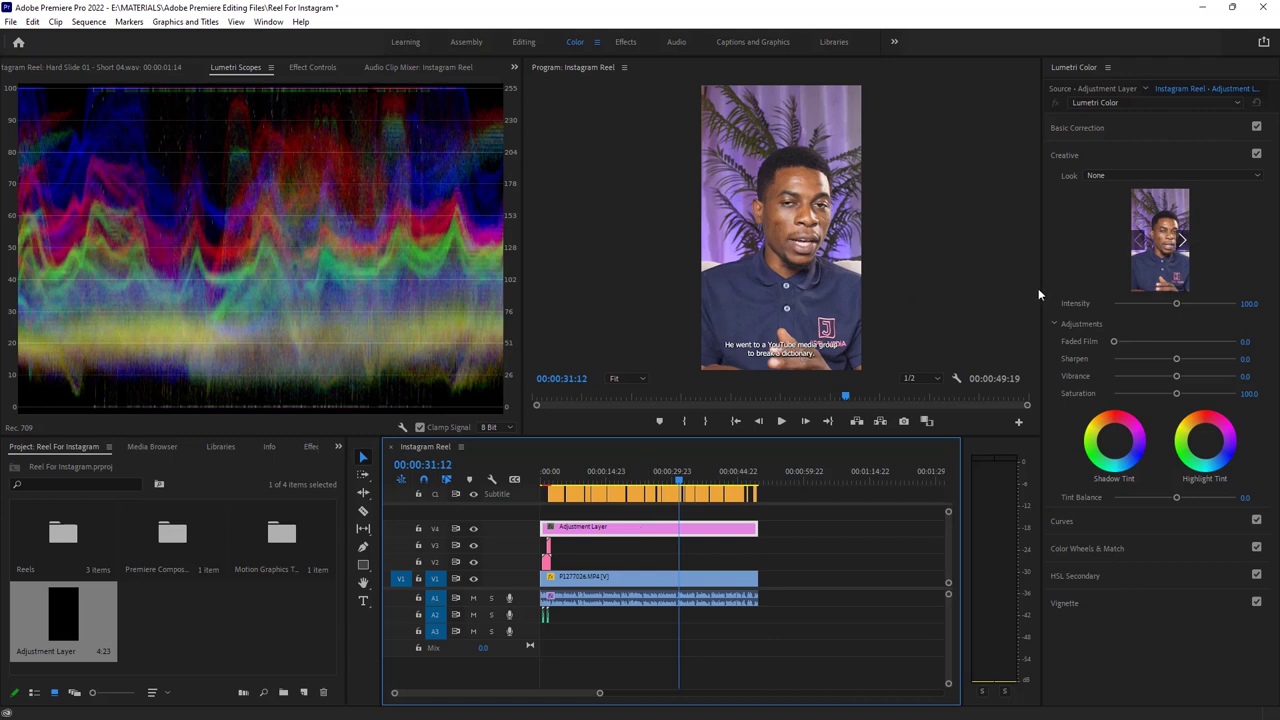
left_click(1112, 102)
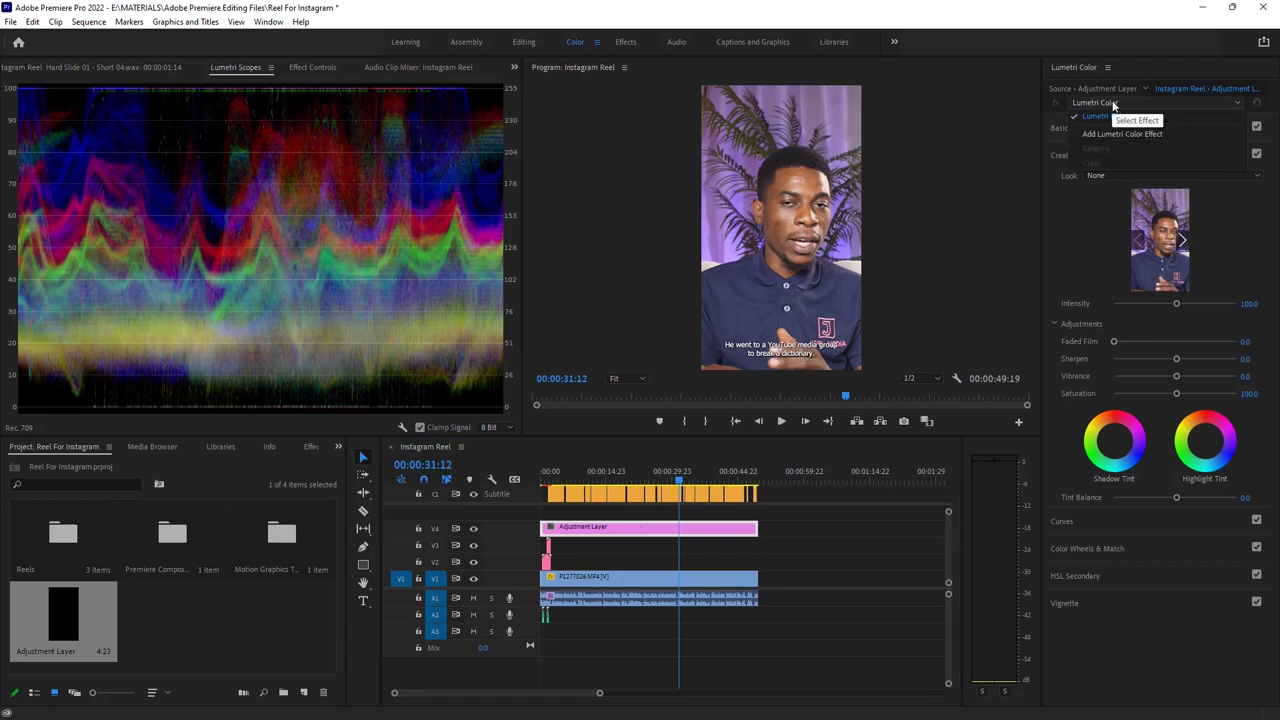
Expand Lumetri's Basic Correction controls and widen the Program Monitor
left_click(1113, 105)
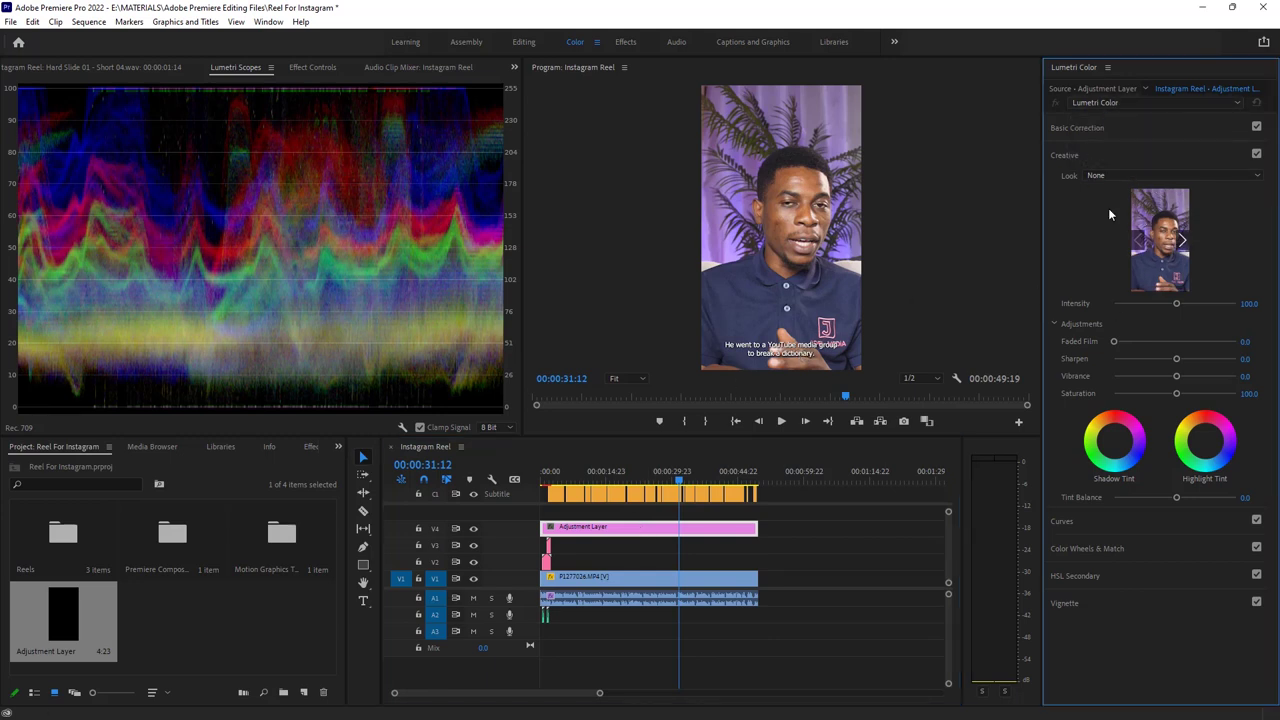
left_click(1082, 127)
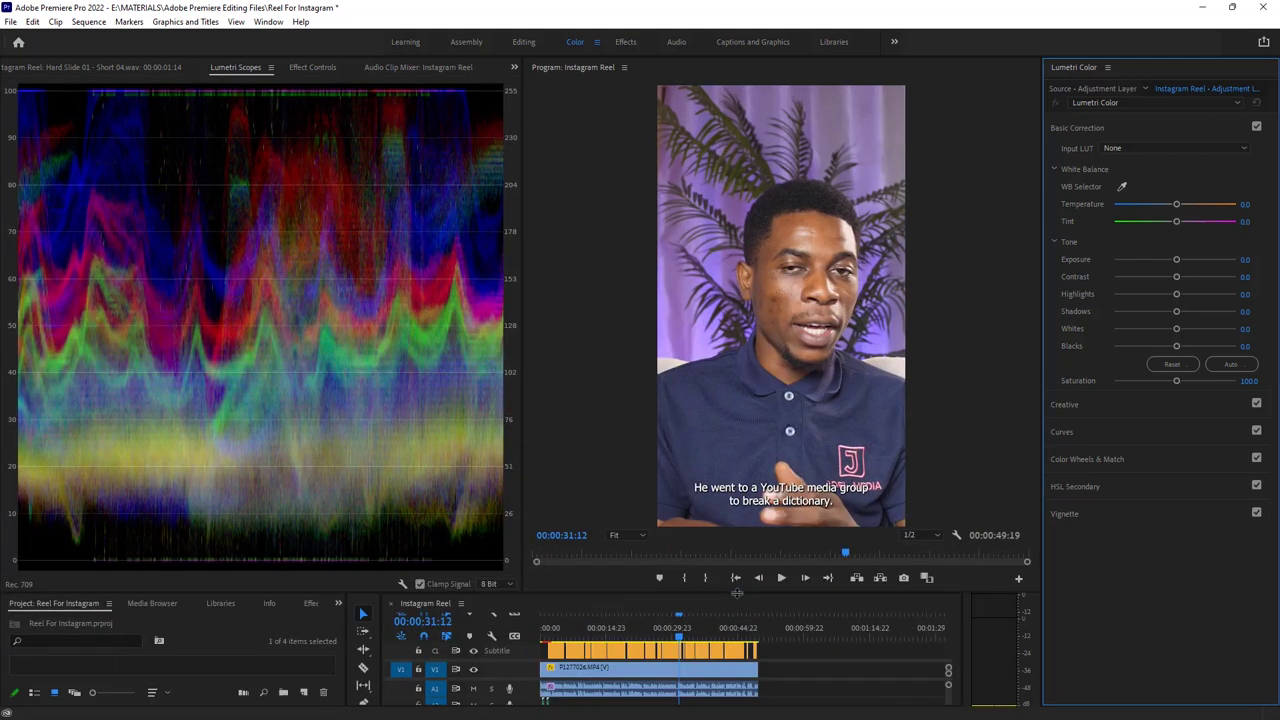
left_click_drag(525, 368, 318, 361)
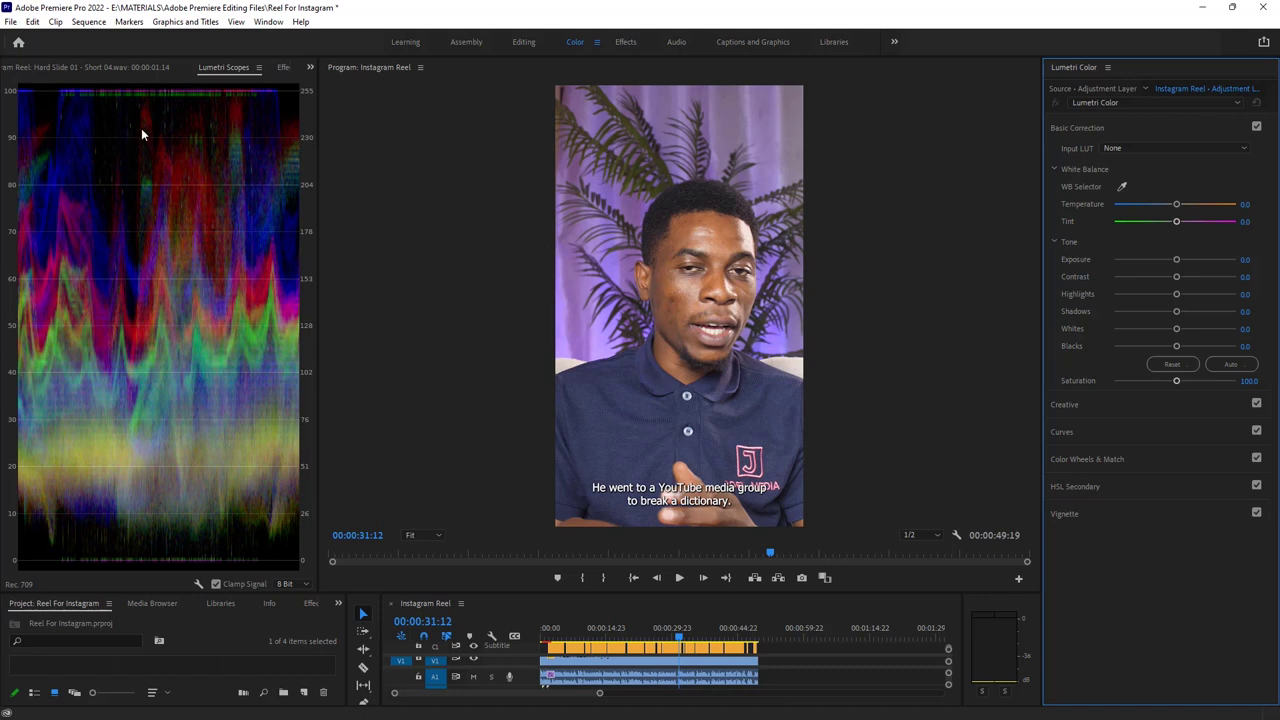
Switch the scopes to 10 Bit, warm Temperature to 12 and set Exposure to -0.1
left_click(258, 67)
key("Escape")
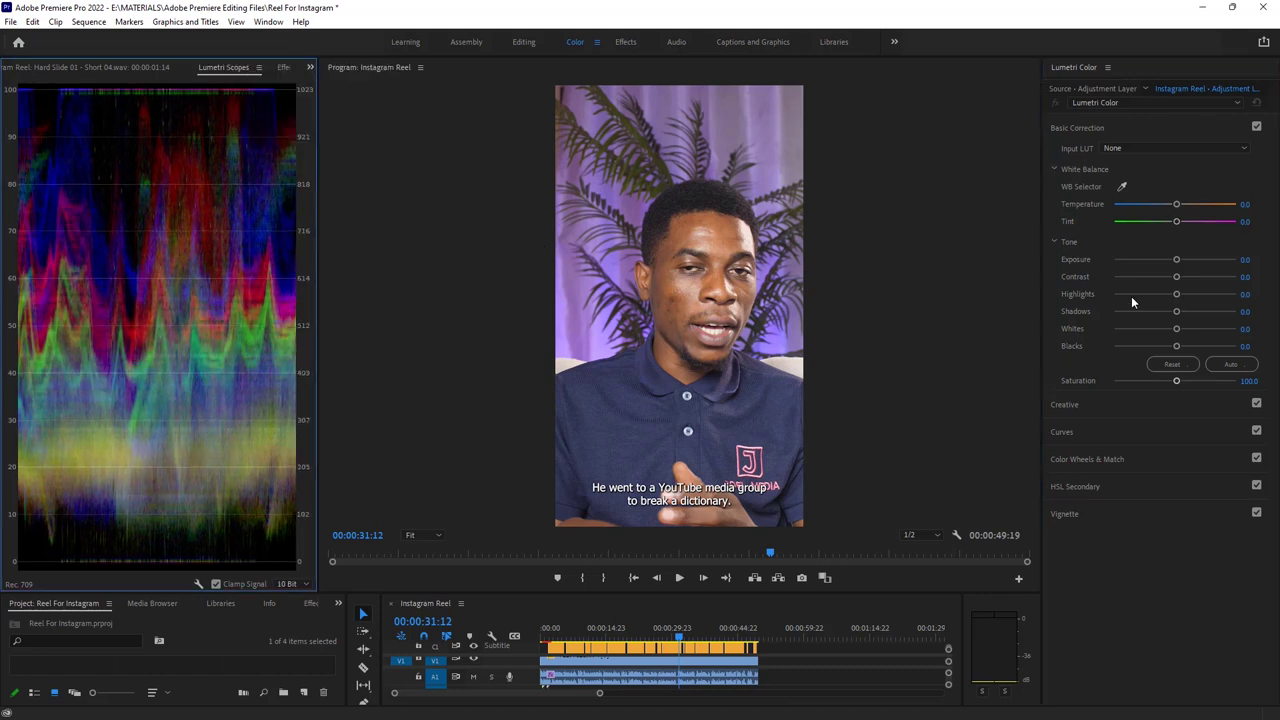
left_click_drag(1177, 208, 1183, 208)
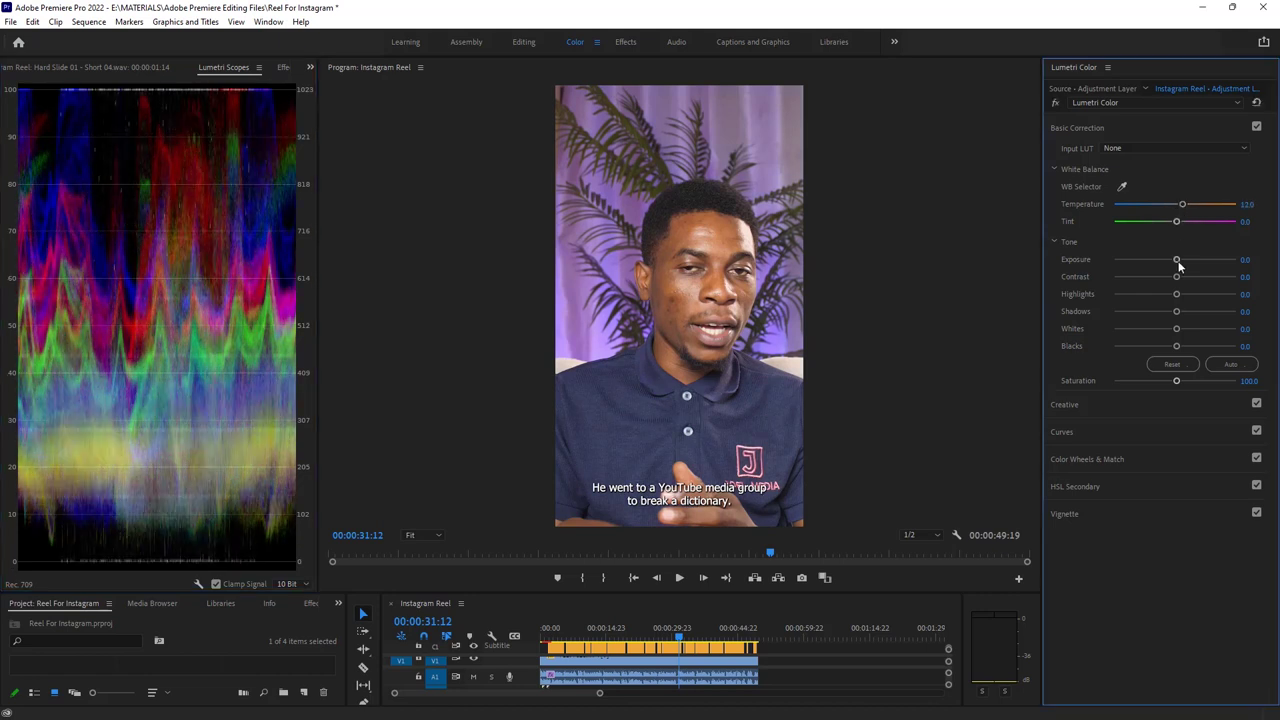
left_click_drag(1176, 260, 1172, 261)
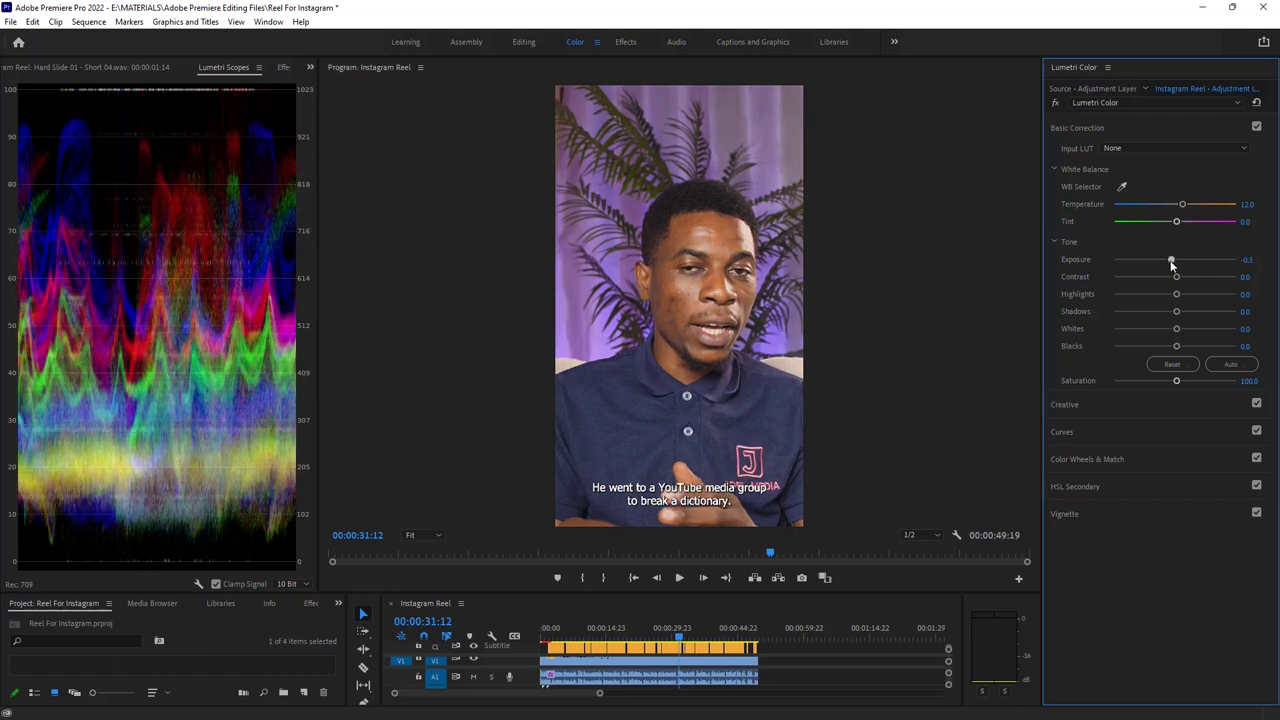
left_click(1249, 259)
type("-1")
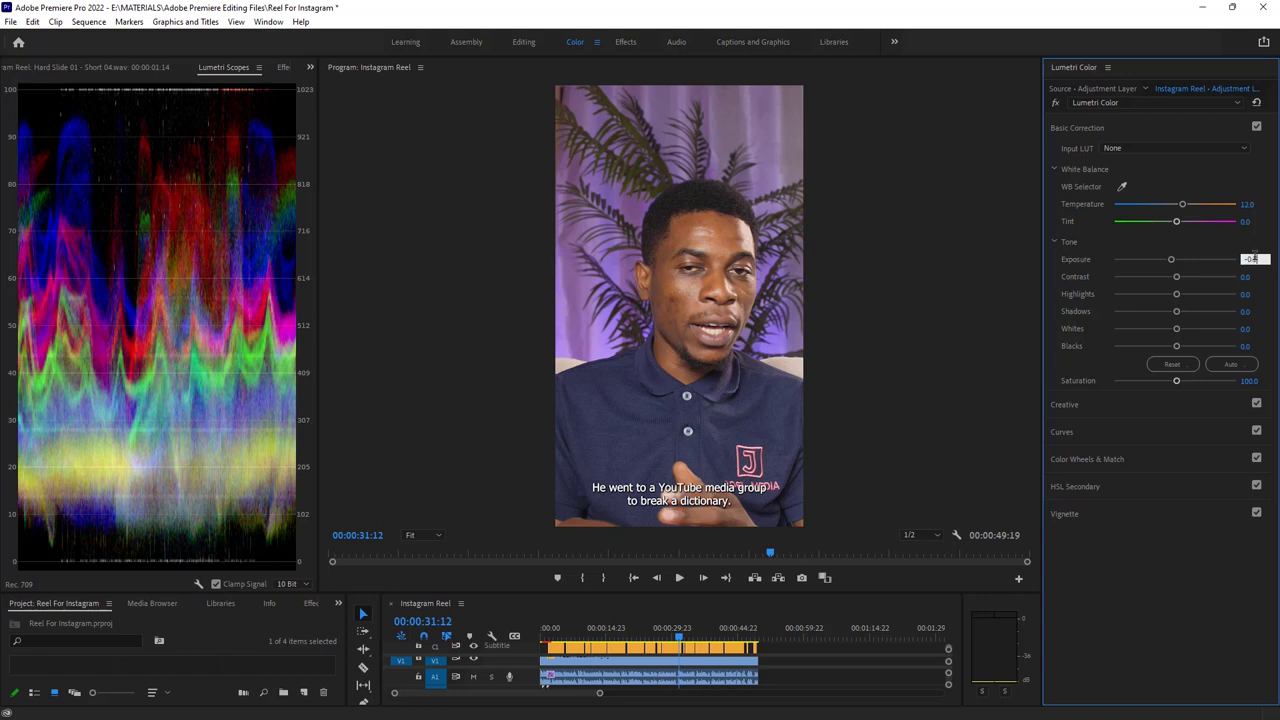
key("Return")
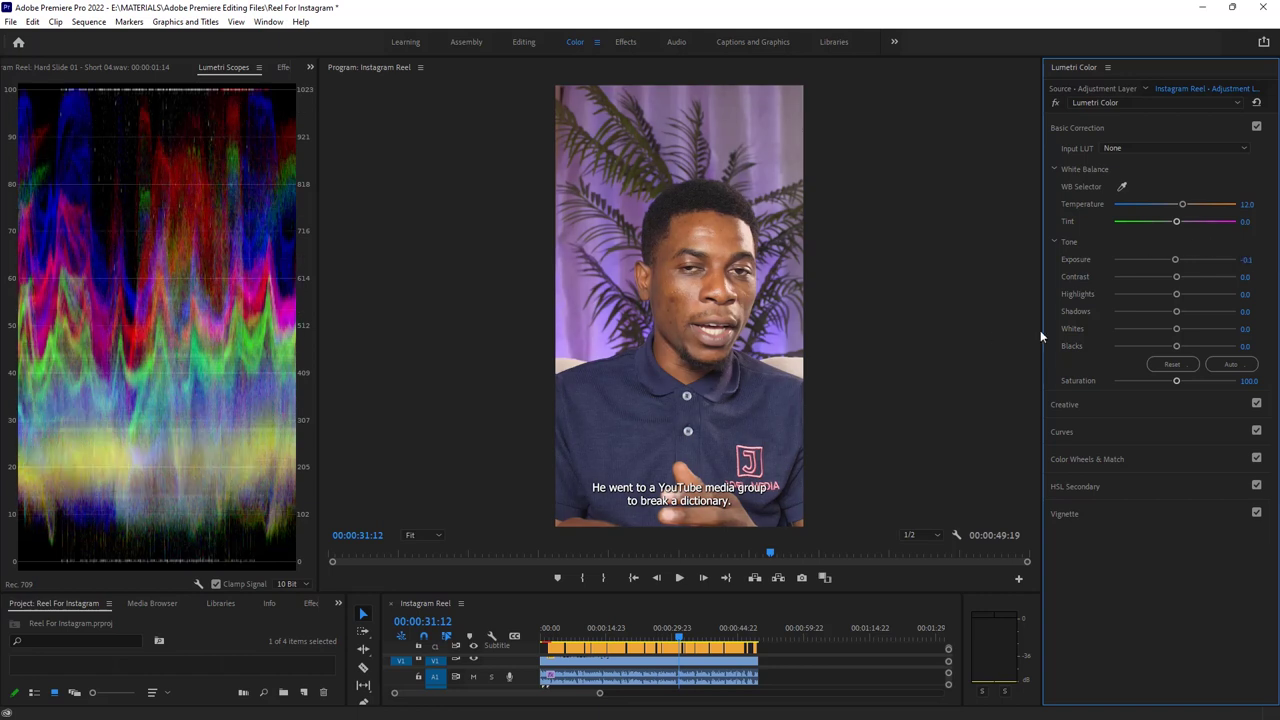
Set Saturation to 105 and raise Contrast to 16.3
left_click(1249, 380)
type("105")
key("Return")
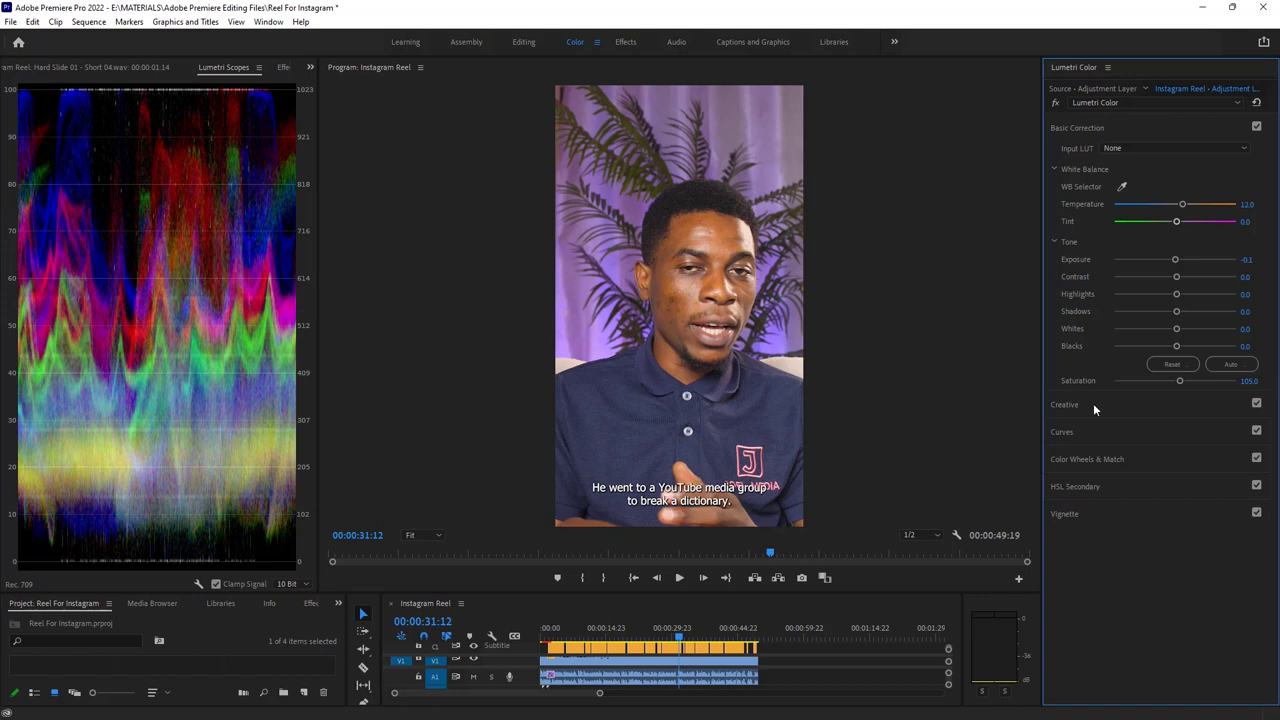
left_click_drag(1177, 277, 1187, 331)
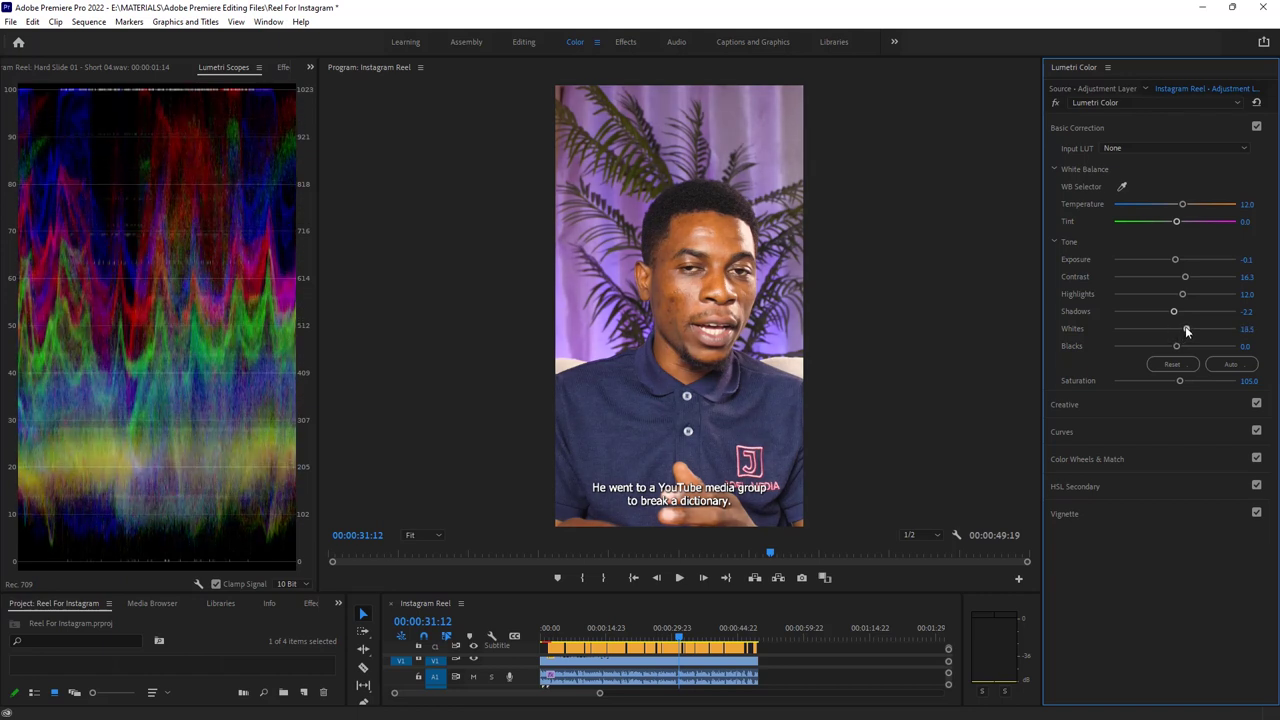
In Creative, lower Sharpen to -12 and raise Vibrance to 15.2, then reveal the Color Wheels & Match section
left_click(1074, 402)
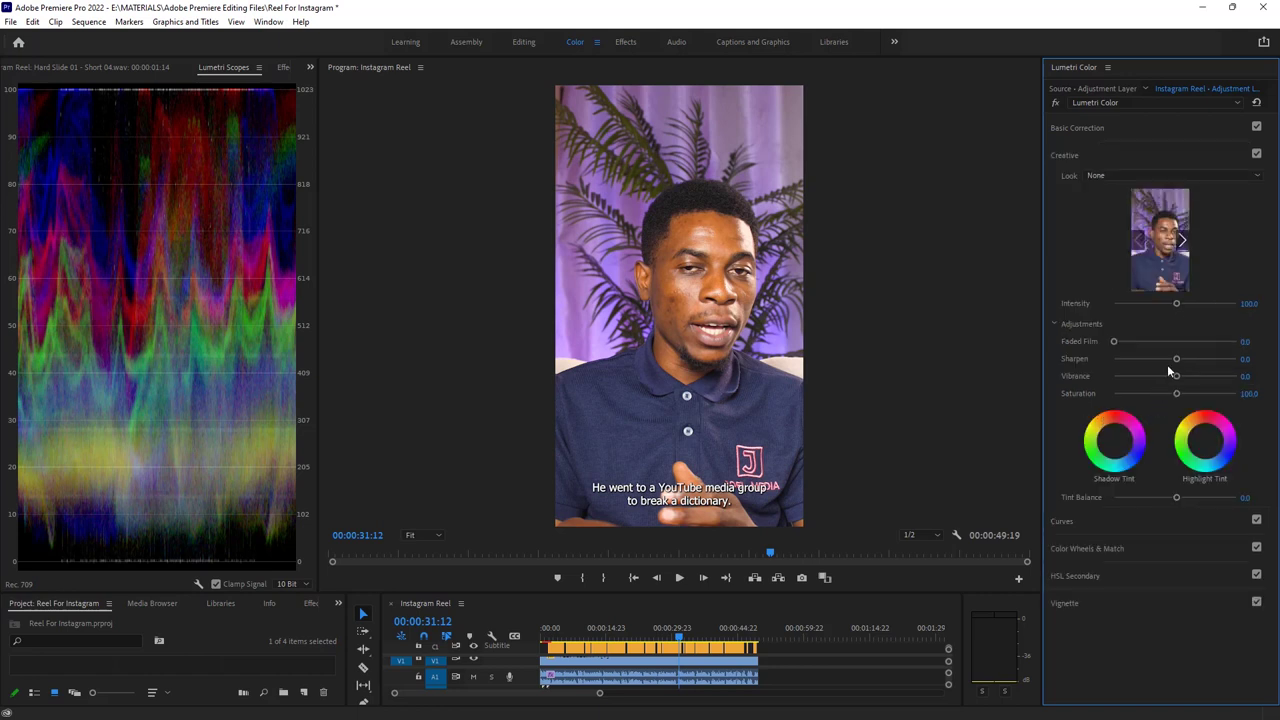
left_click_drag(1176, 358, 1169, 366)
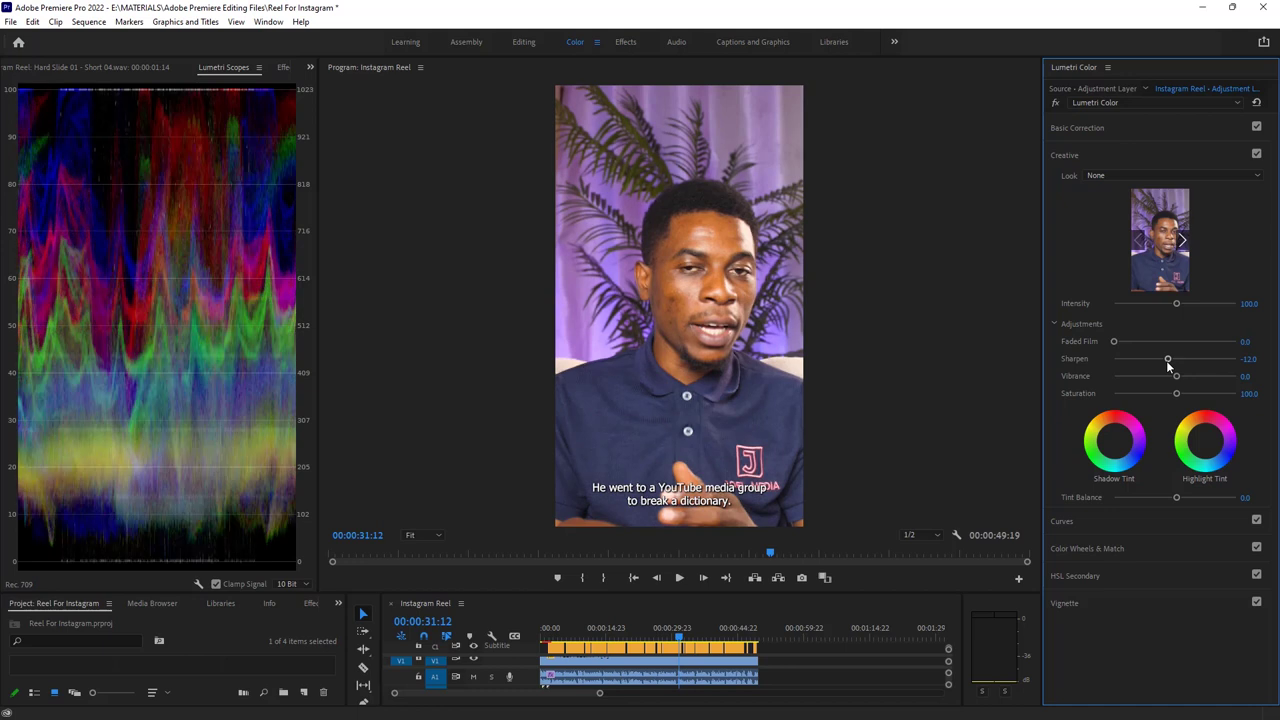
left_click_drag(1176, 376, 1184, 378)
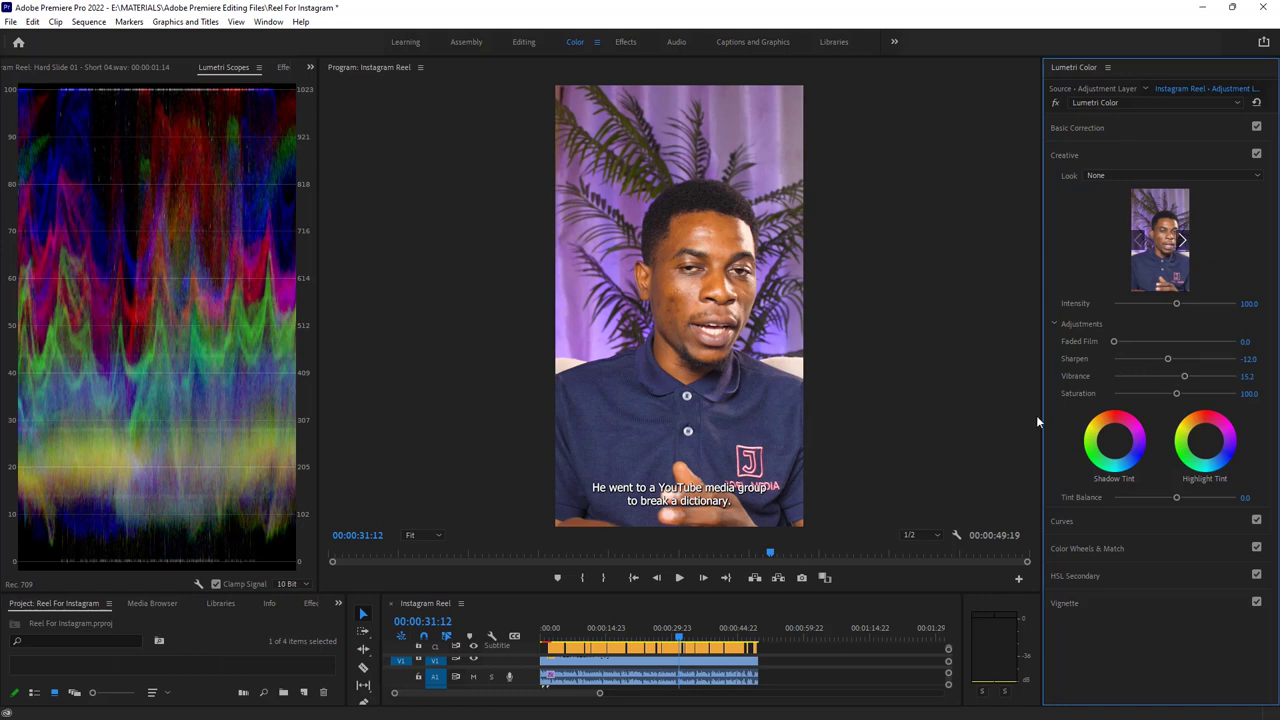
left_click(1055, 324)
left_click(1084, 376)
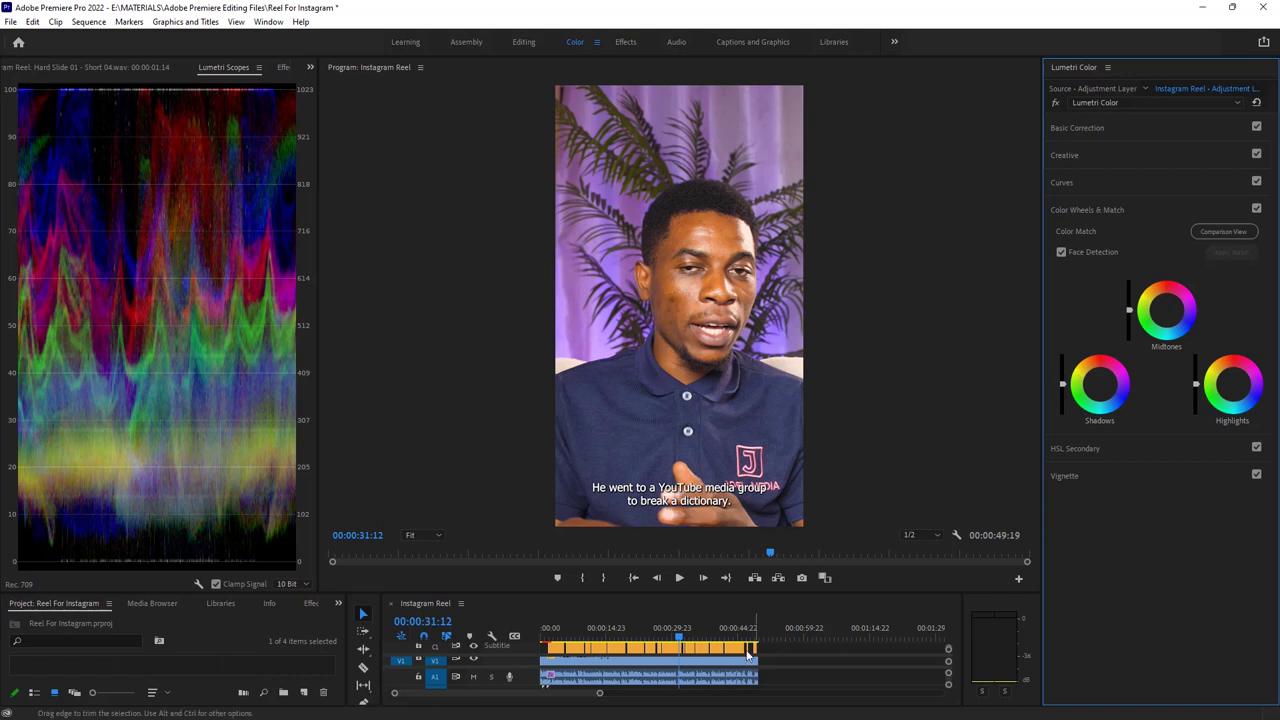
Scrub the playhead later, widen the timeline zoom, and return to the Editing workspace
left_click_drag(688, 630, 717, 633)
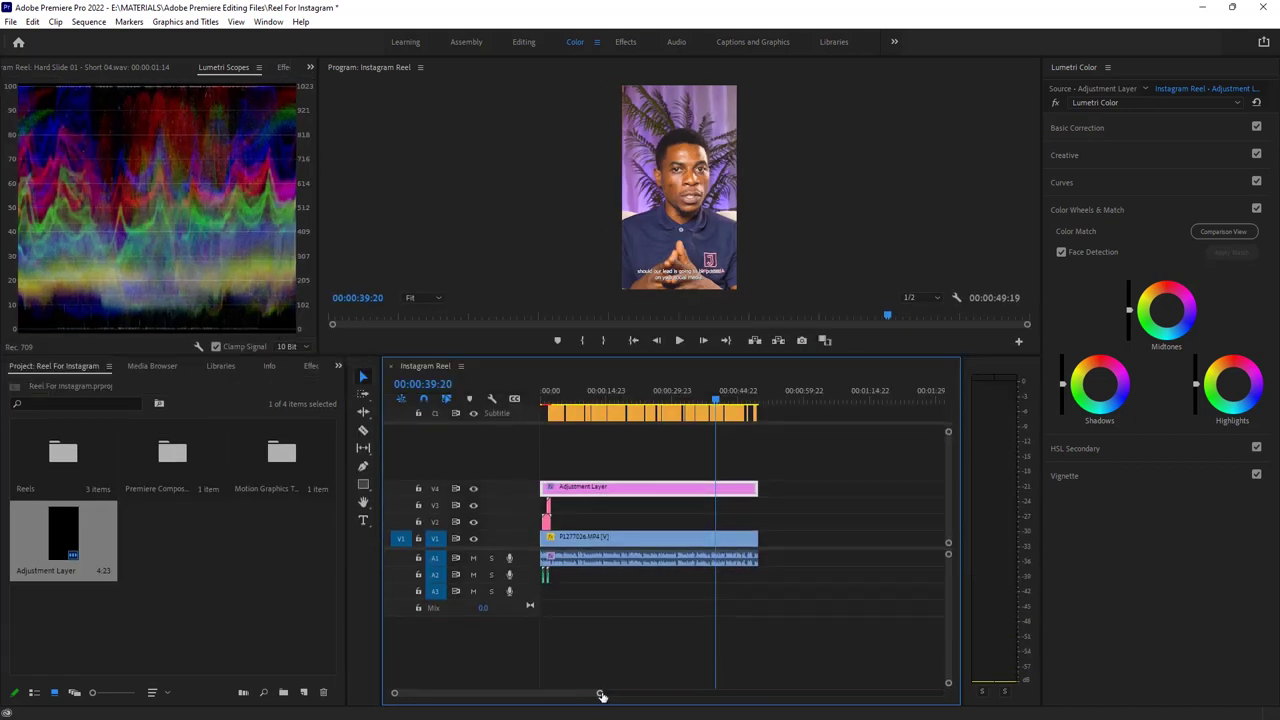
left_click_drag(601, 696, 545, 694)
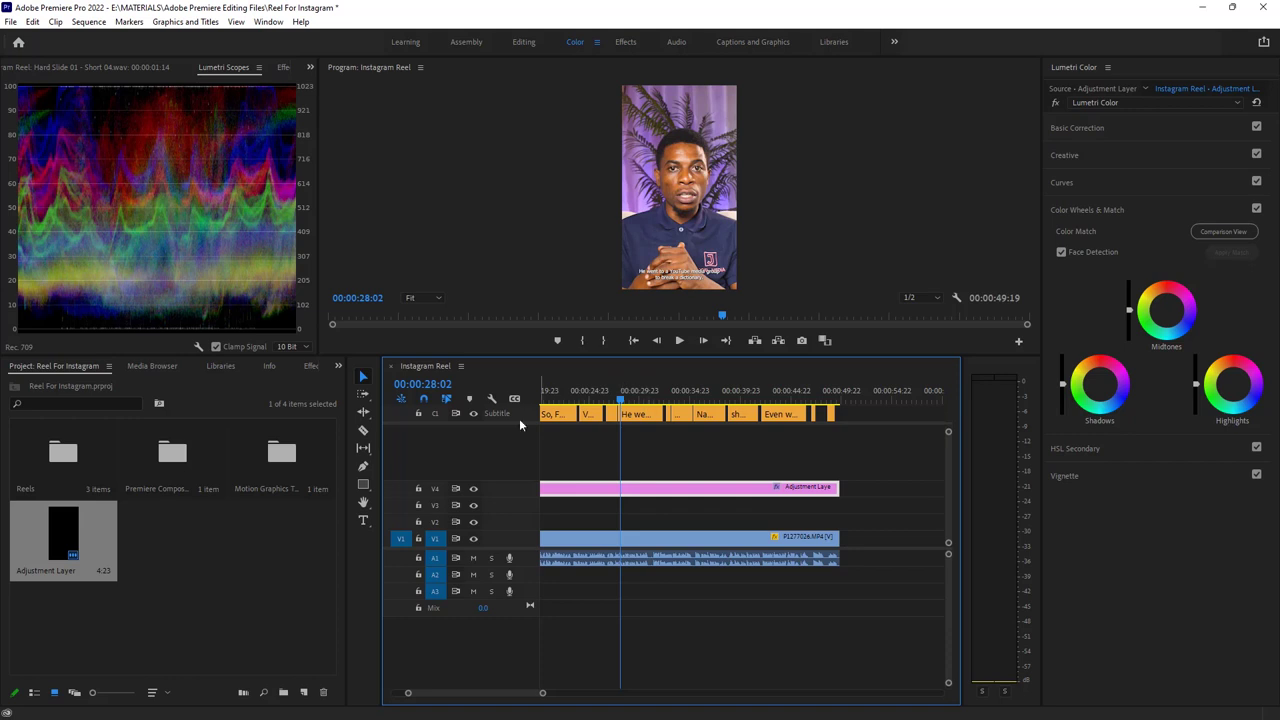
left_click(522, 44)
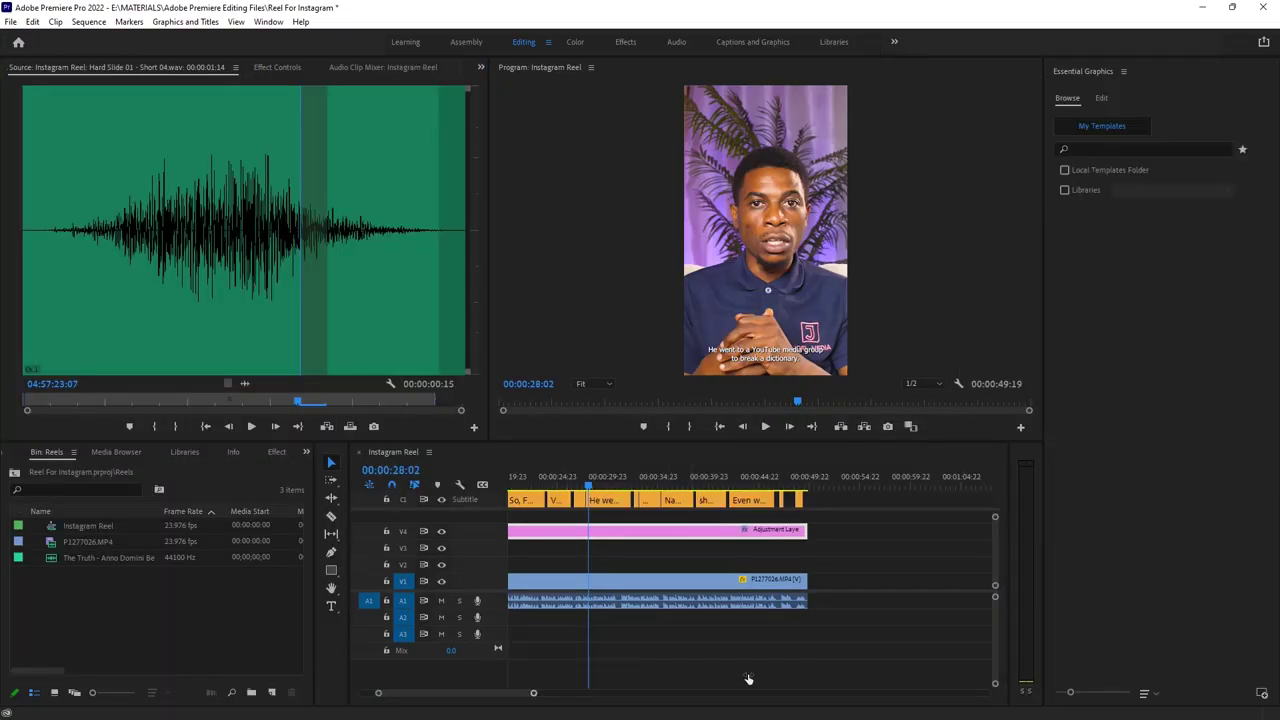
Zoom the timeline so the clips fill it, select them, and reset Editing to its saved layout
key("minus")
key("equal")
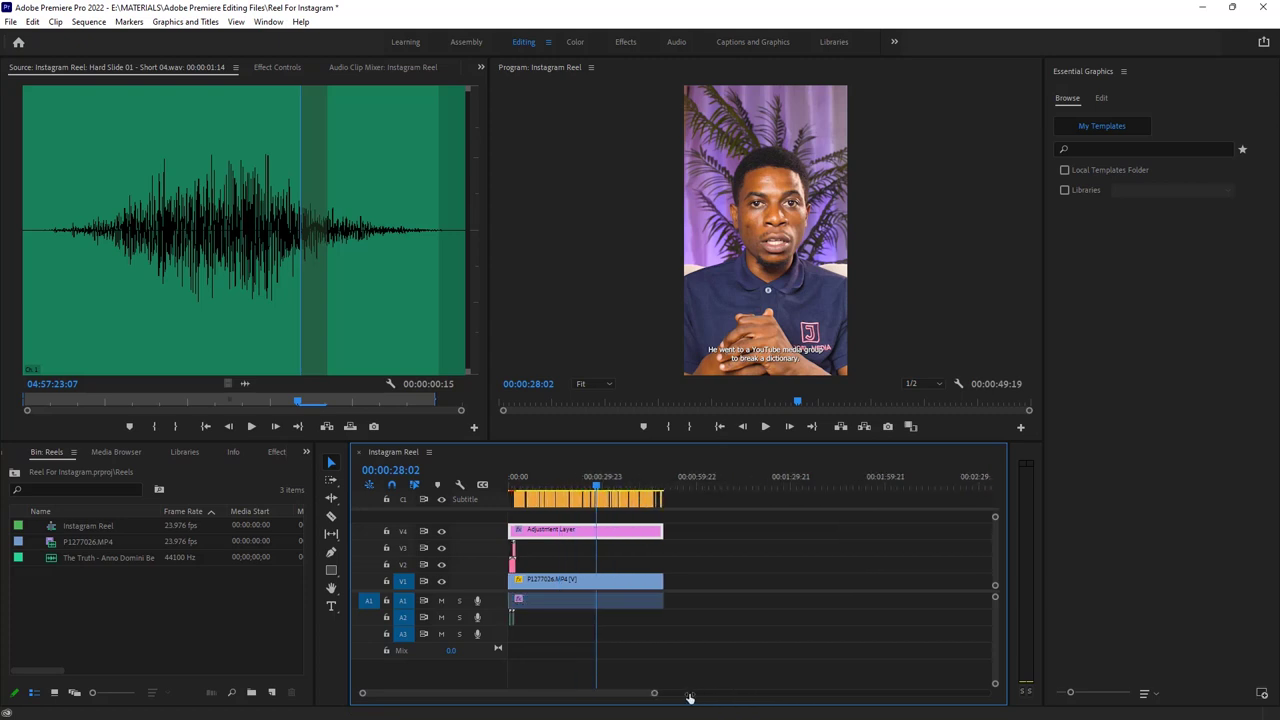
key("equal")
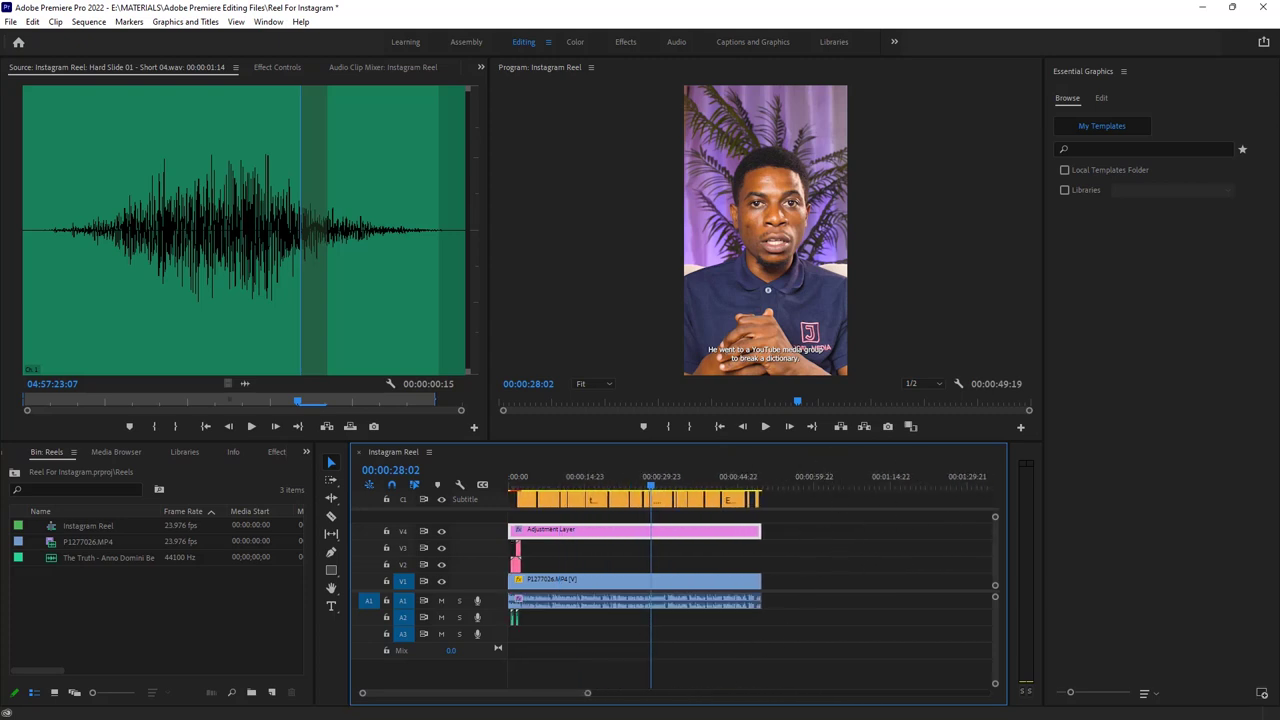
left_click_drag(648, 650, 642, 576)
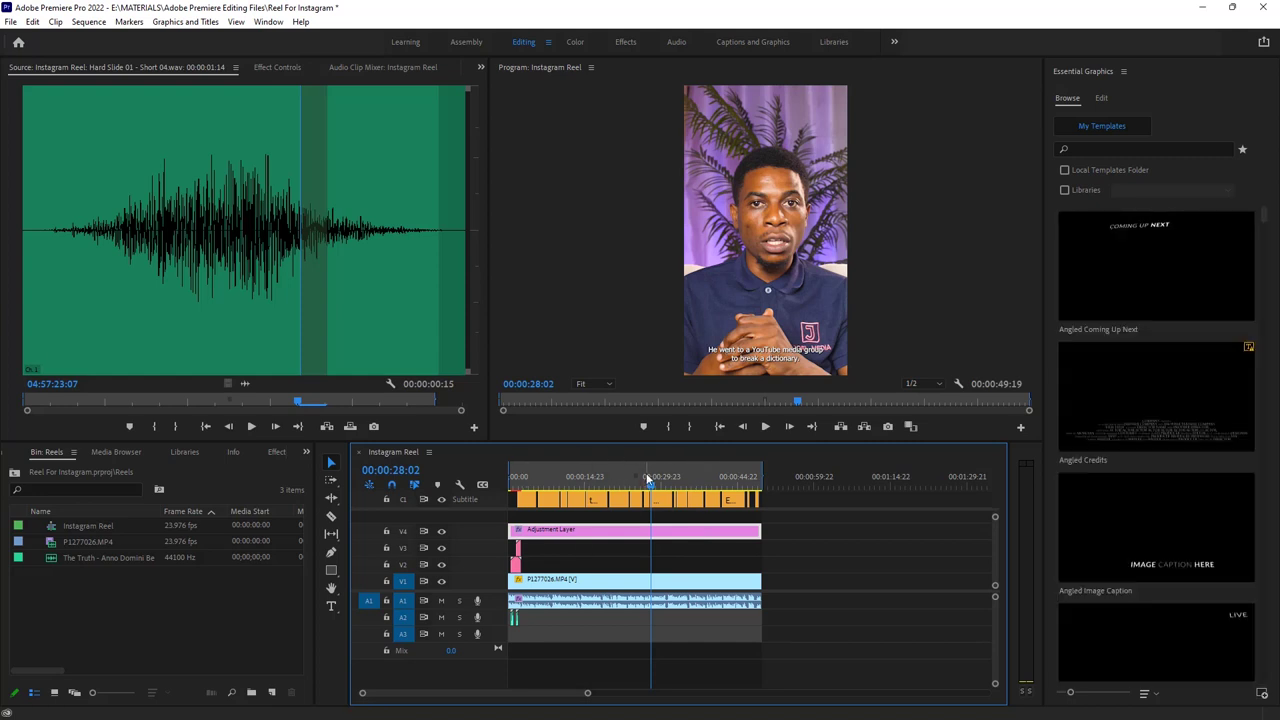
right_click(524, 46)
left_click(550, 45)
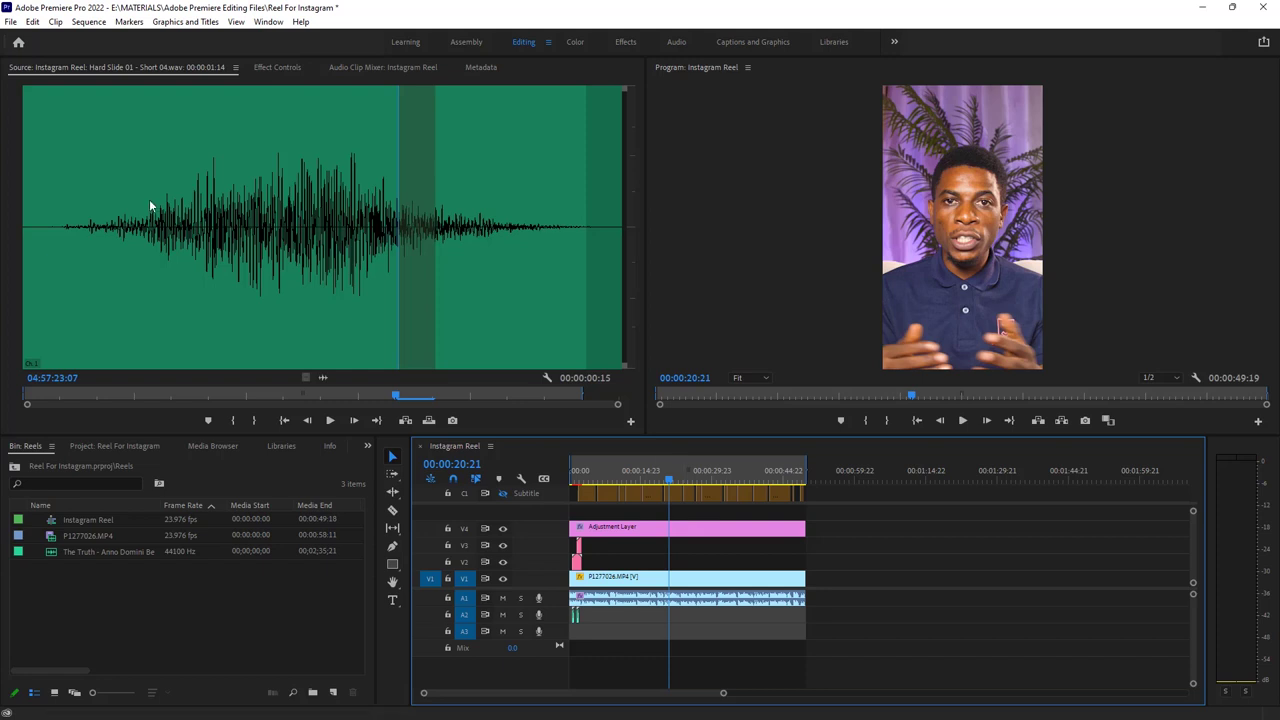
Open Export Settings for the reel from File > Export > Media and choose H.264 format
left_click(10, 22)
mouse_move(83, 407)
left_click(237, 402)
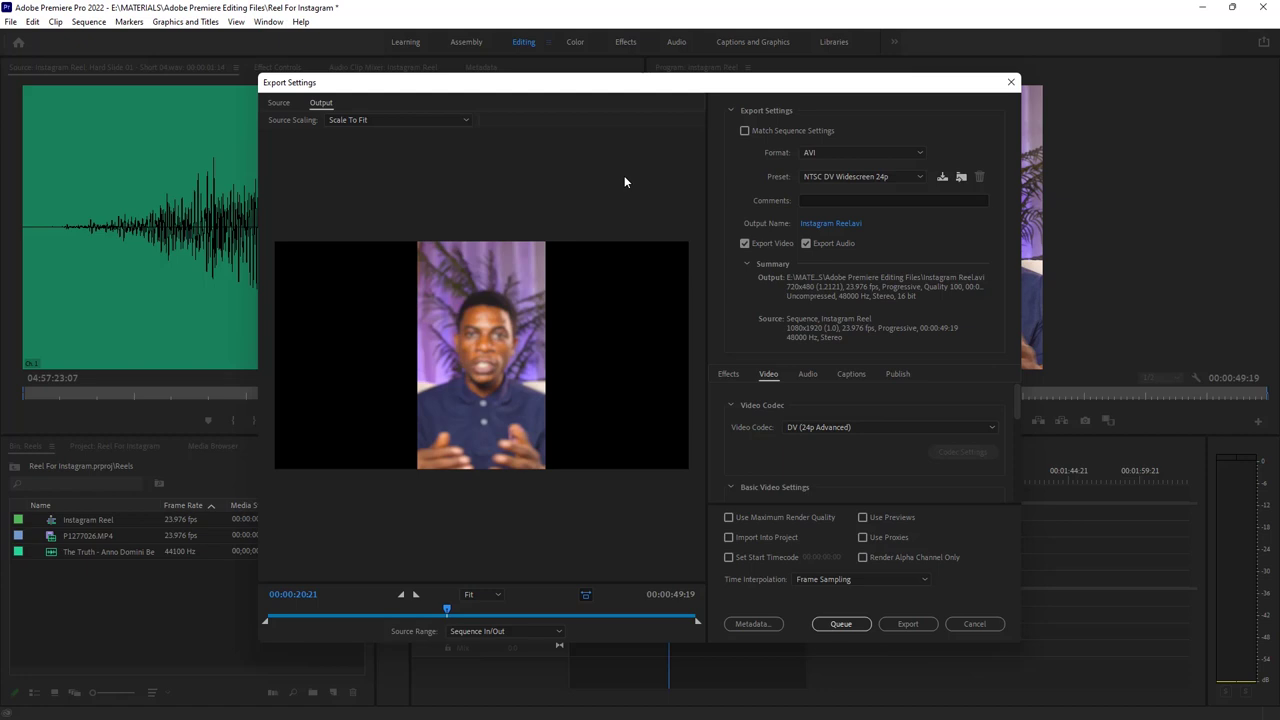
left_click(814, 150)
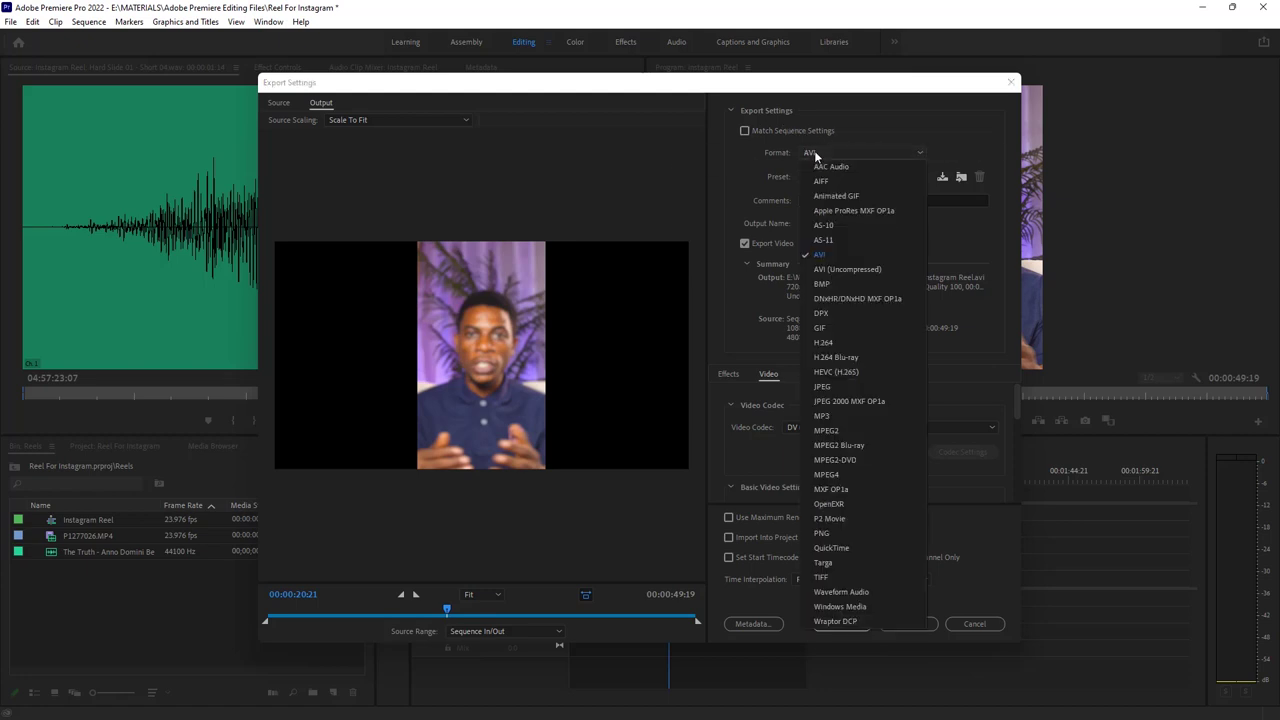
left_click(828, 342)
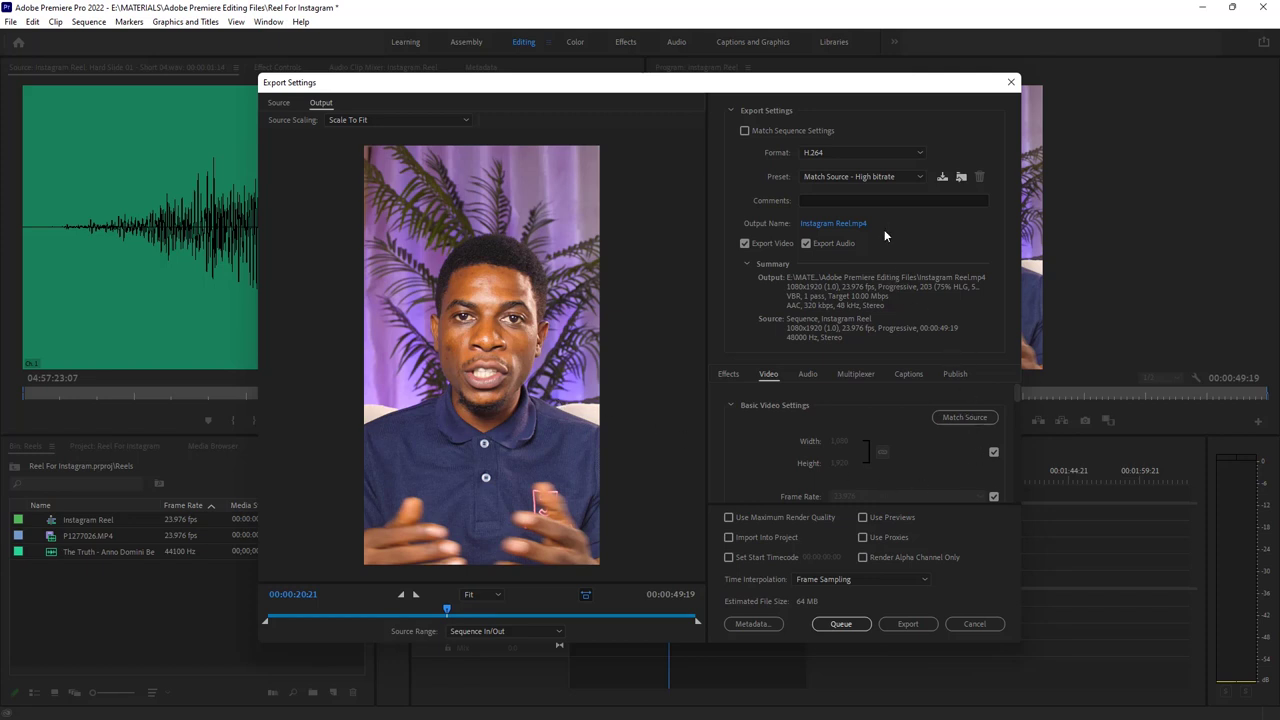
Keep Instagram Reel as the output name and set bitrate encoding to VBR, 2 pass
left_click(833, 223)
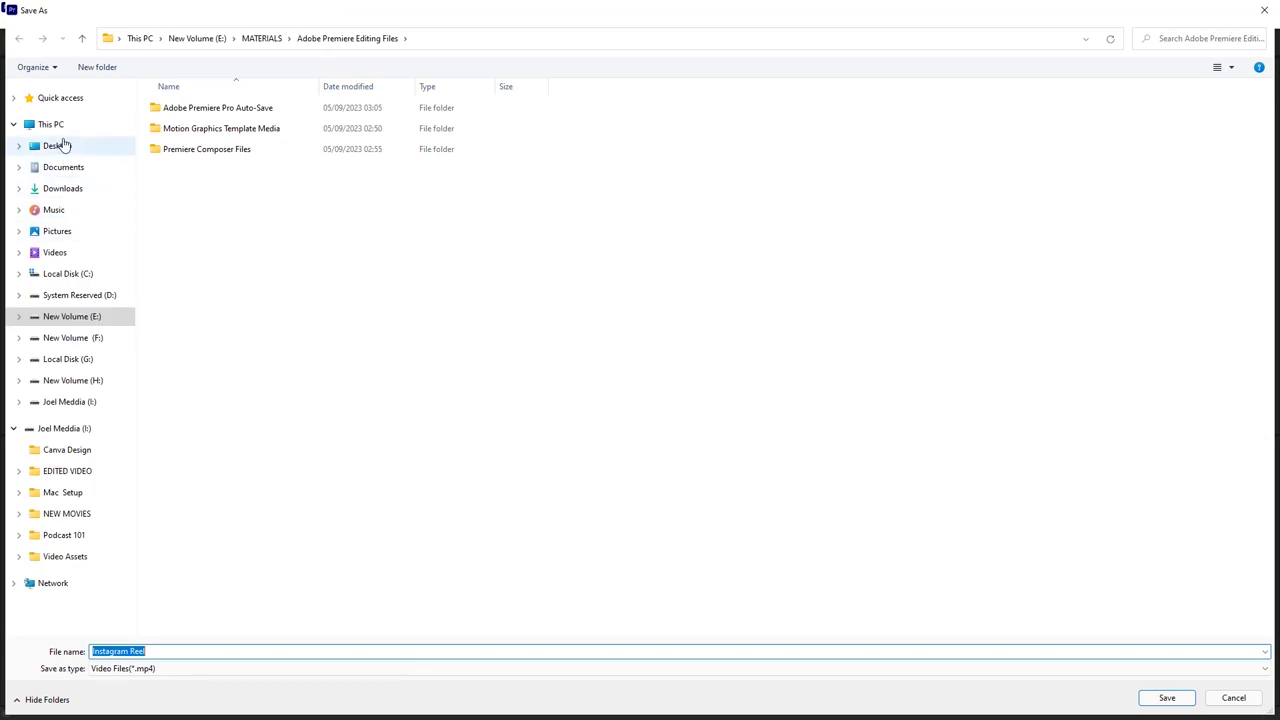
left_click(1162, 697)
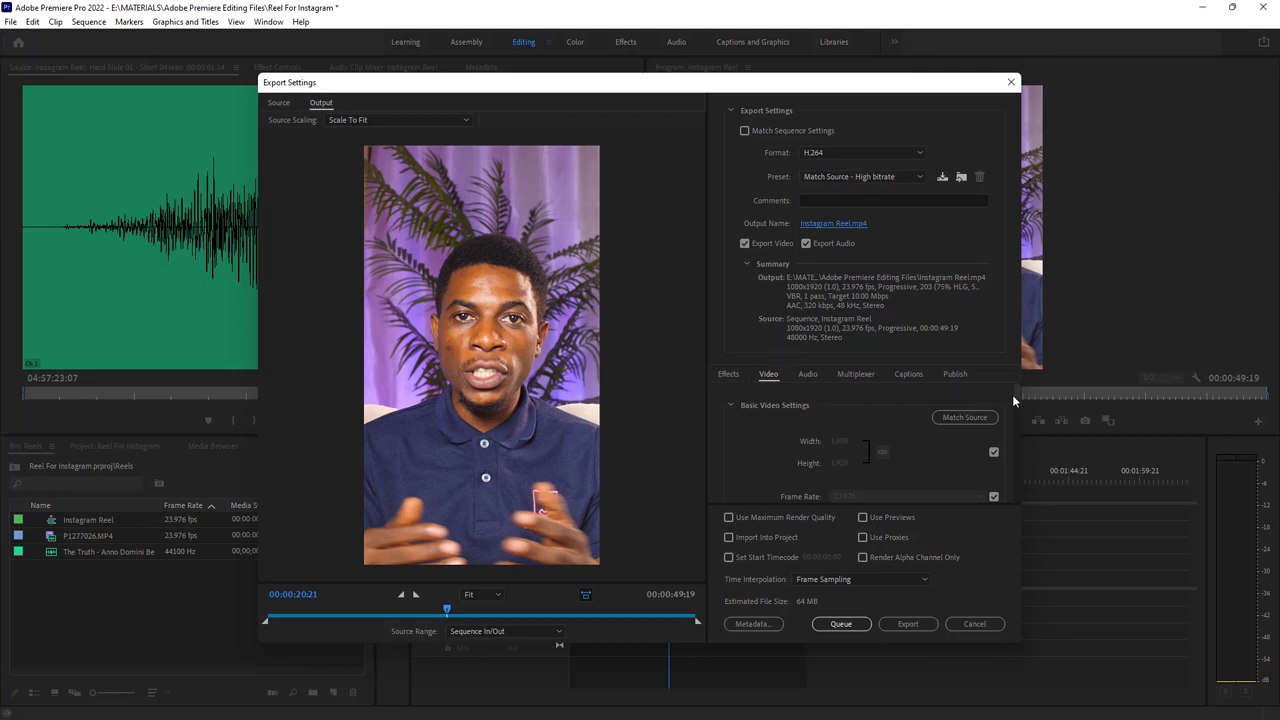
left_click_drag(1020, 392, 1020, 484)
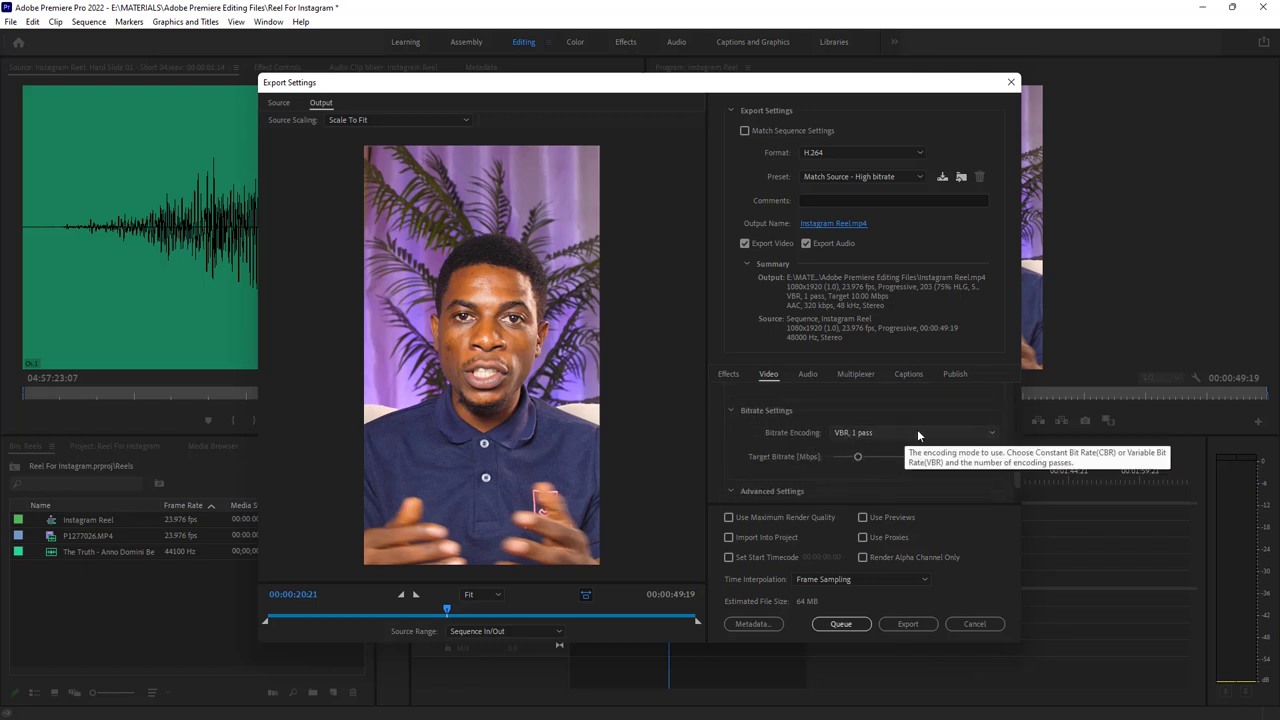
left_click(886, 435)
left_click(891, 477)
key("Down")
left_click_drag(1018, 471, 1018, 480)
scroll(1018, 480, "up", 2)
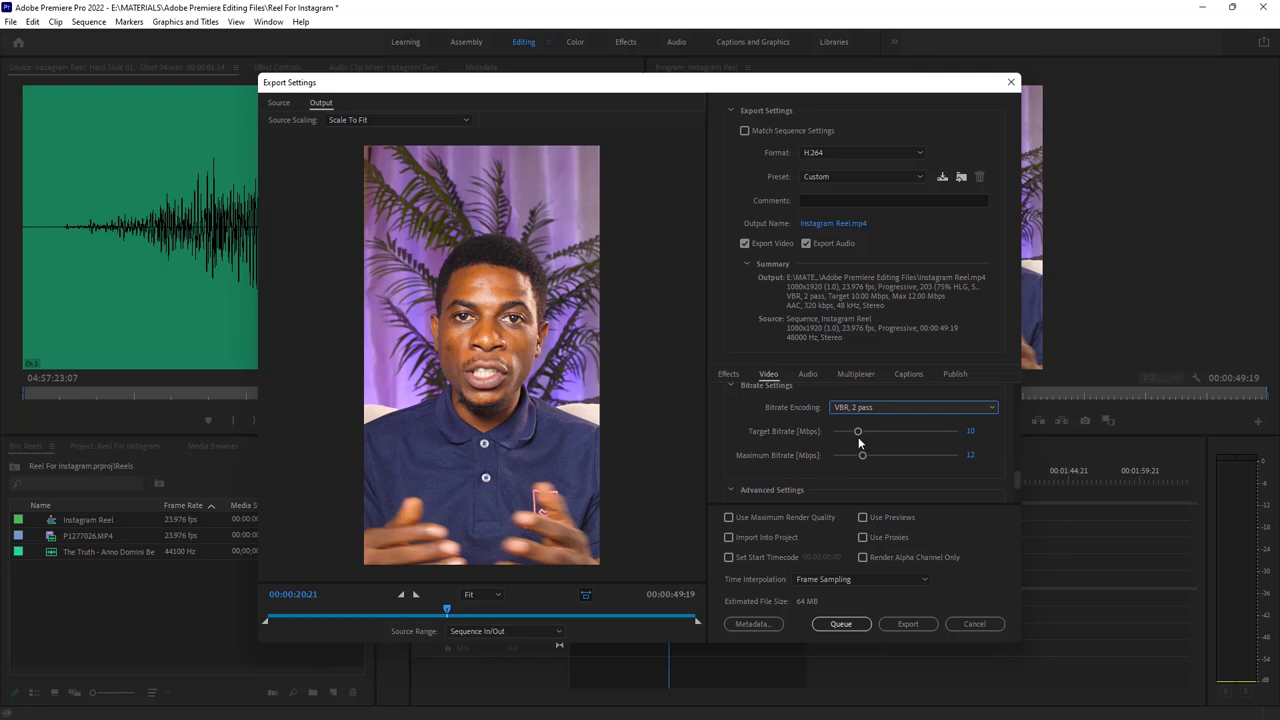
Set the target bitrate to 10 Mbps with a 42.5 Mbps maximum and start the export
left_click_drag(857, 432, 897, 435)
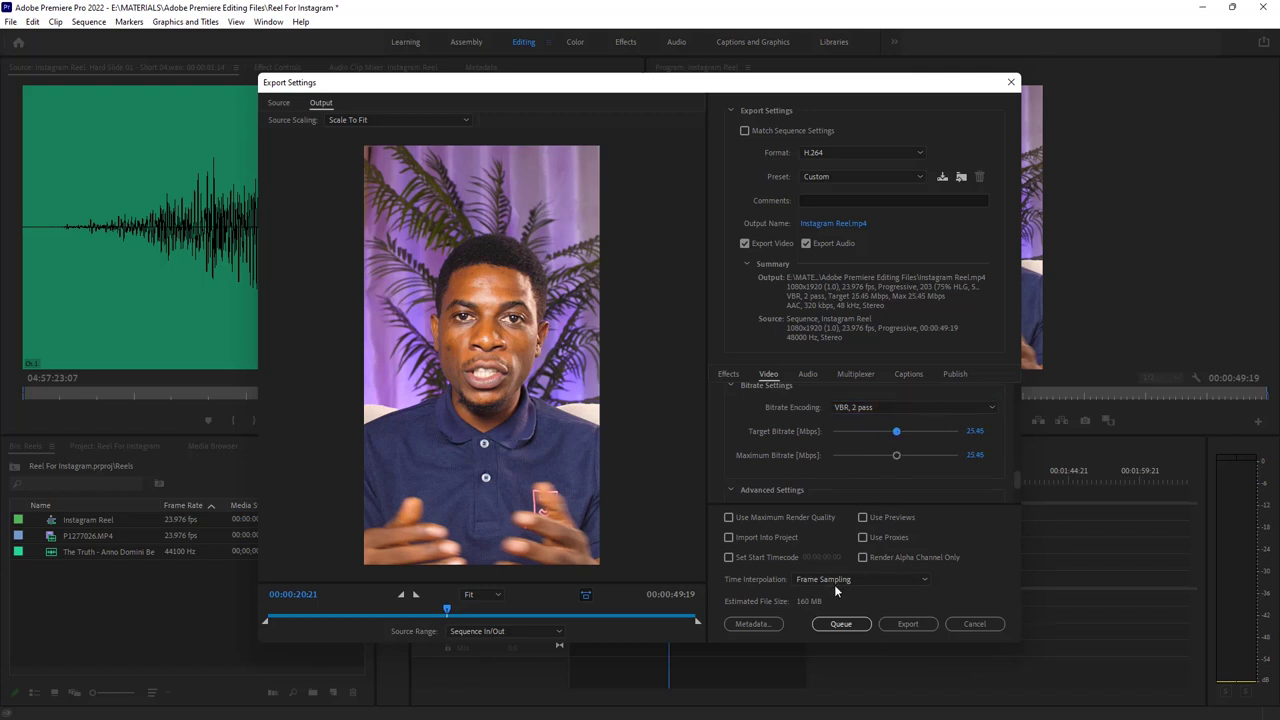
left_click_drag(898, 434, 940, 434)
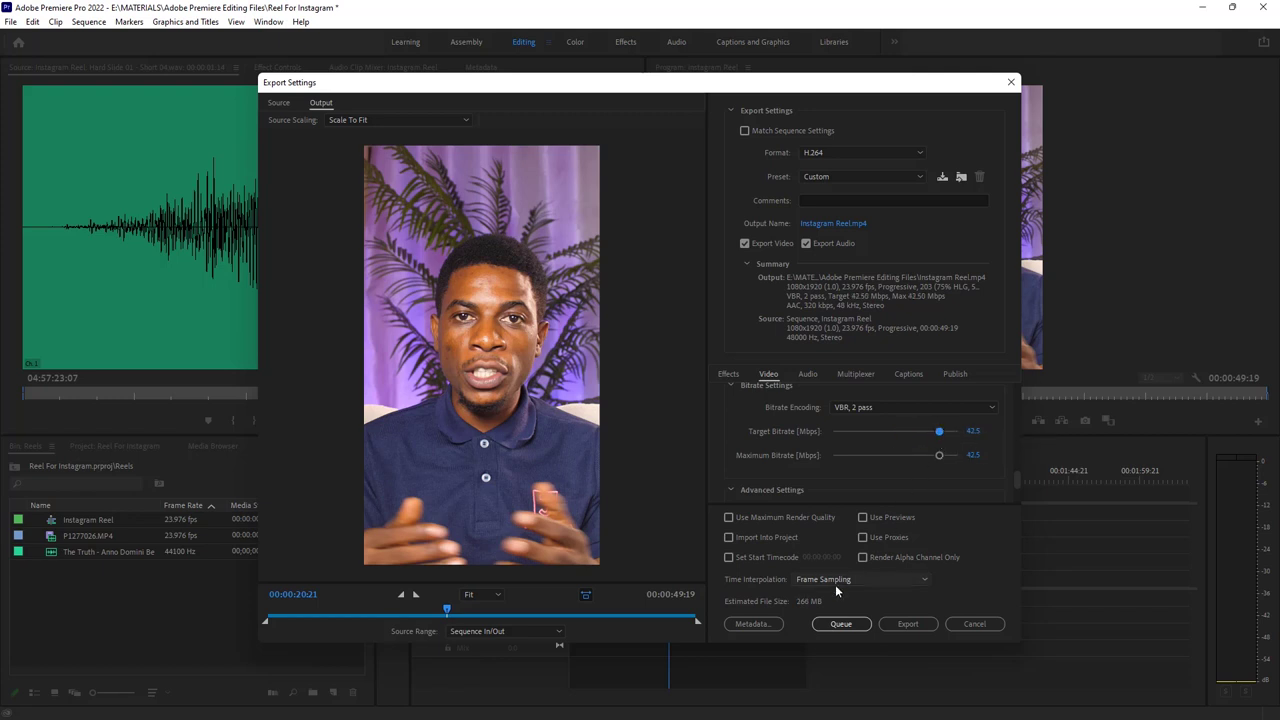
left_click_drag(939, 431, 892, 433)
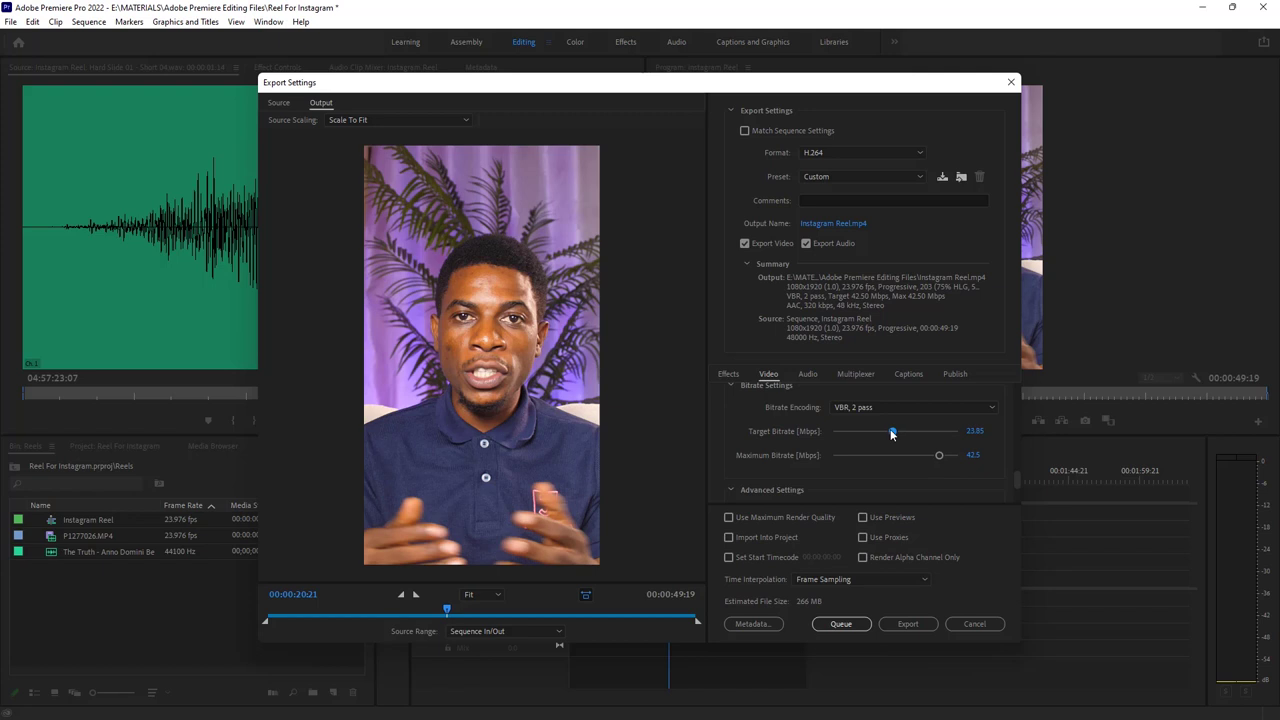
left_click(975, 432)
type("10")
left_click(984, 466)
left_click(907, 624)
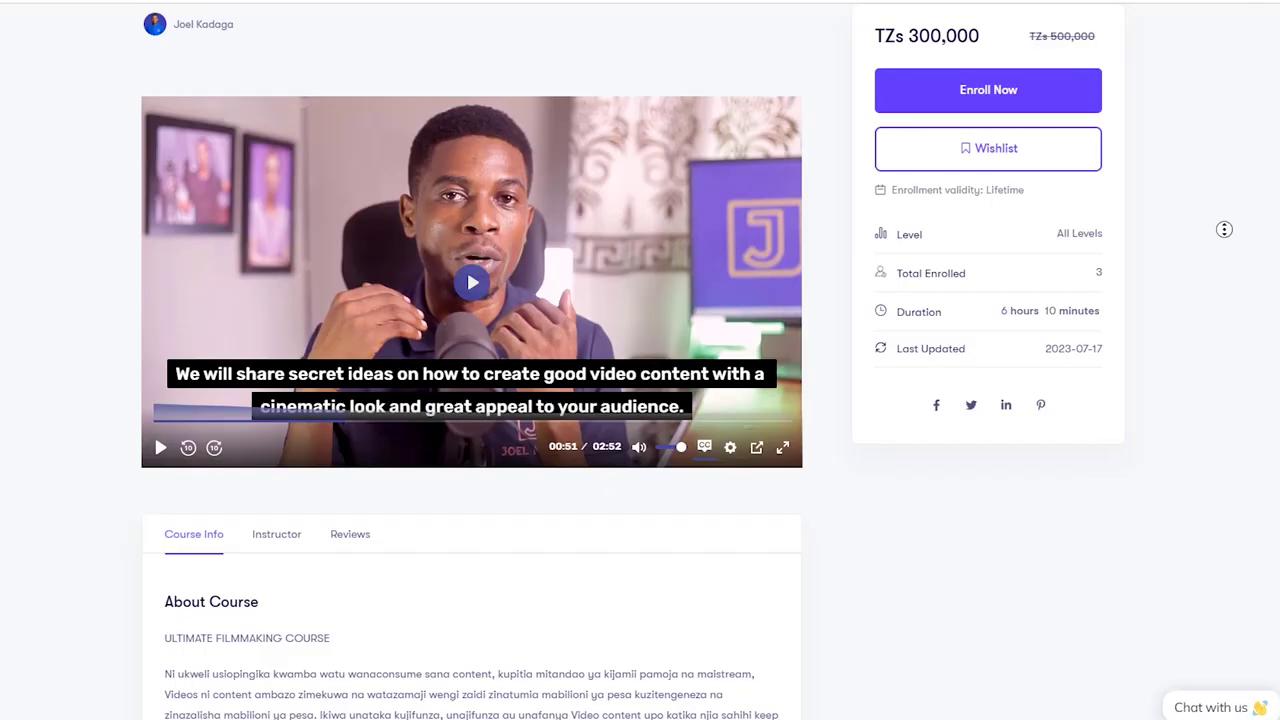
Expand the Course Content sections: the first section, camera gear, camera settings, 05 and 06
scroll(1222, 240, "down", 6)
scroll(1222, 254, "down", 8)
scroll(1223, 282, "down", 12)
left_click(749, 243)
scroll(755, 300, "down", 2)
left_click(750, 325)
scroll(751, 310, "down", 3)
left_click(751, 286)
scroll(753, 283, "down", 4)
scroll(752, 200, "down", 2)
left_click(751, 163)
scroll(751, 163, "down", 3)
left_click(751, 163)
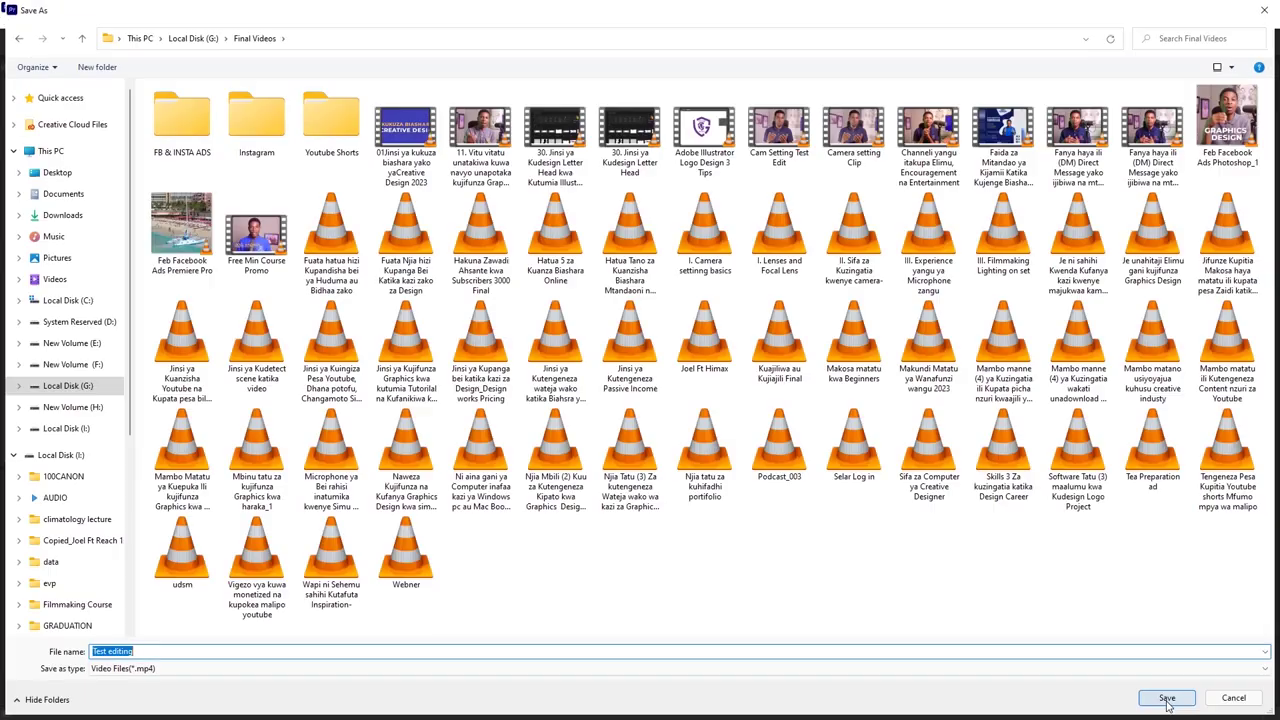
Save the export output under the file name Test editing.mp4
left_click(1166, 698)
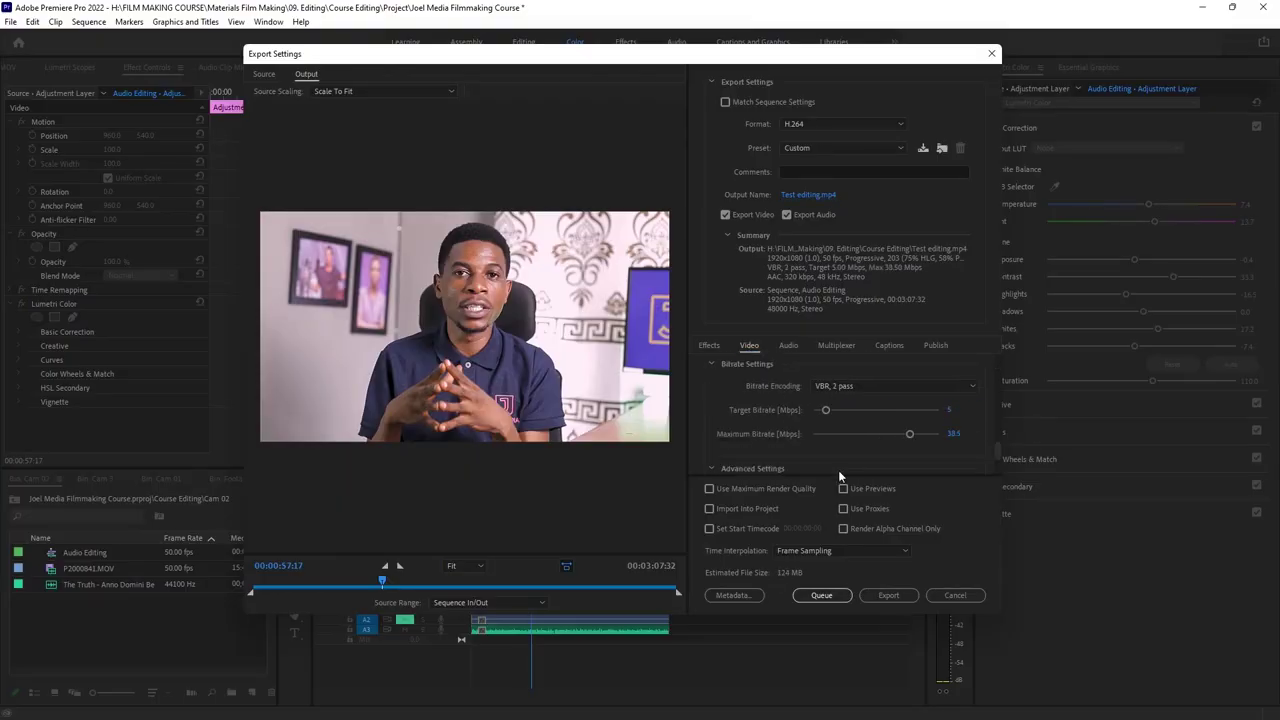